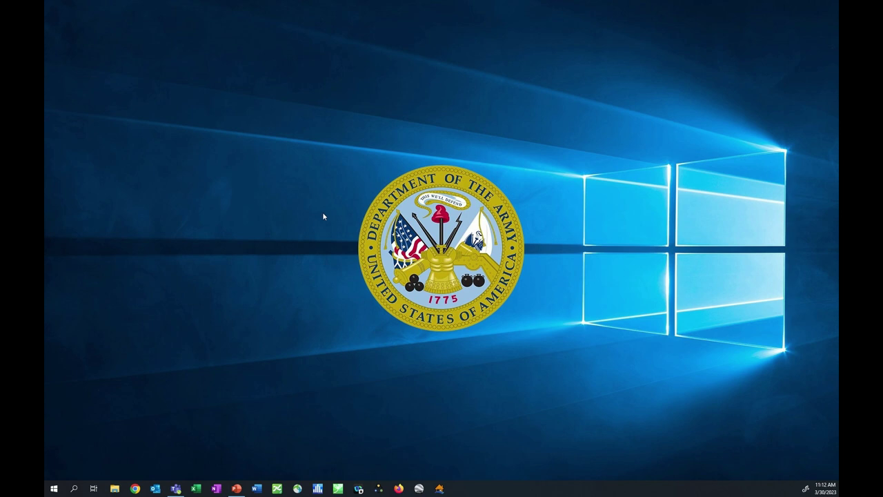
Step: Open the RMC-TotalRisk_Beta_20230315 folder inside the RMC-TotalRisk folder on the C: drive in File Explorer
left_click(115, 489)
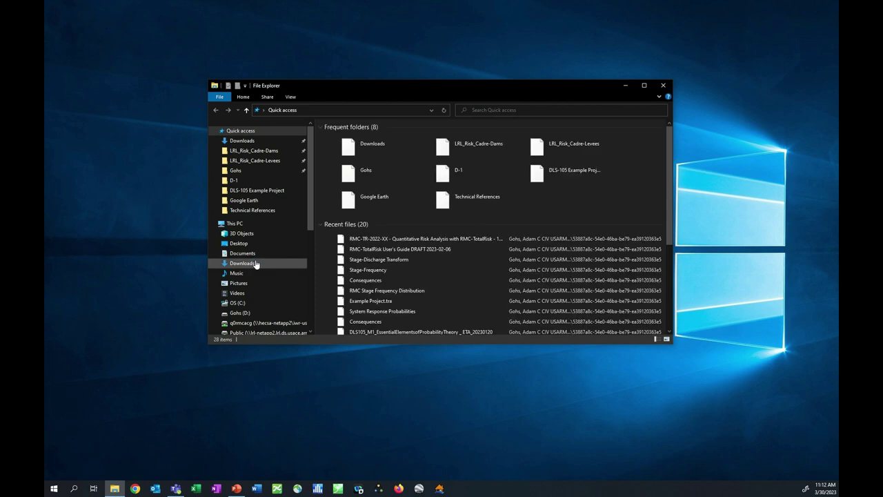
left_click(244, 305)
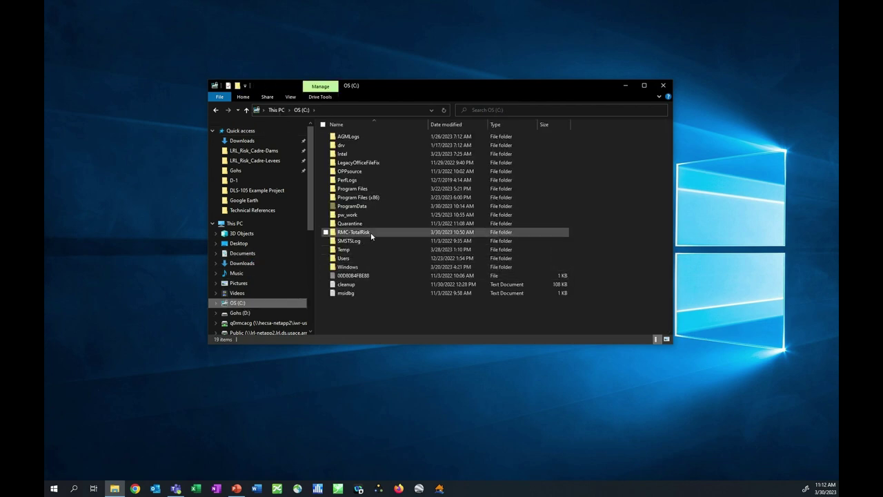
mouse_move(371, 237)
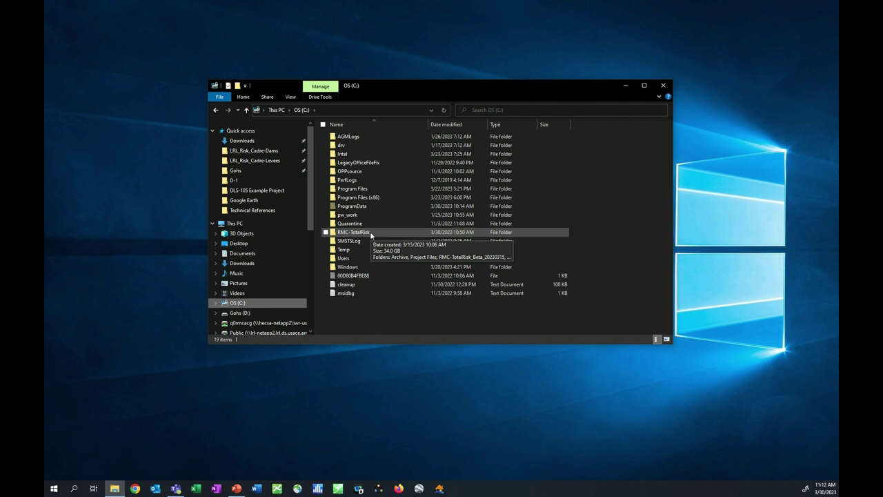
double_click(370, 233)
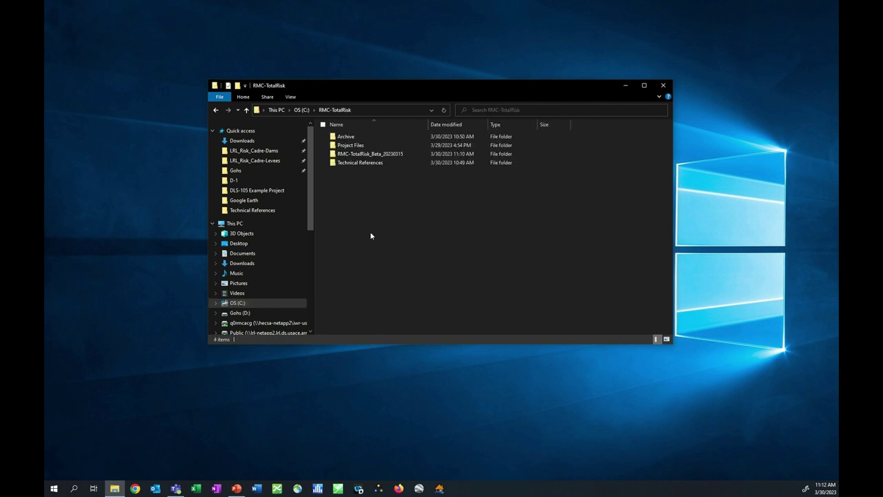
double_click(364, 156)
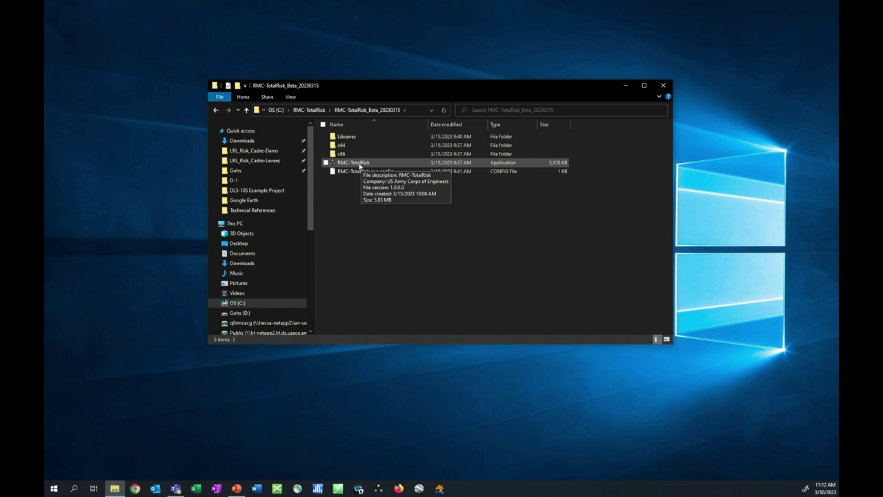
Step: Create a shortcut to the RMC-TotalRisk application and move it from the program folder to the desktop
right_click(360, 166)
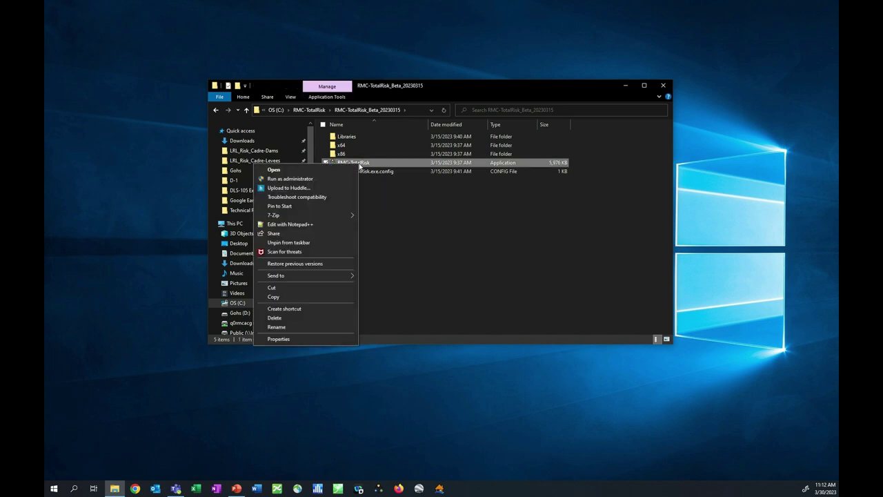
left_click(284, 308)
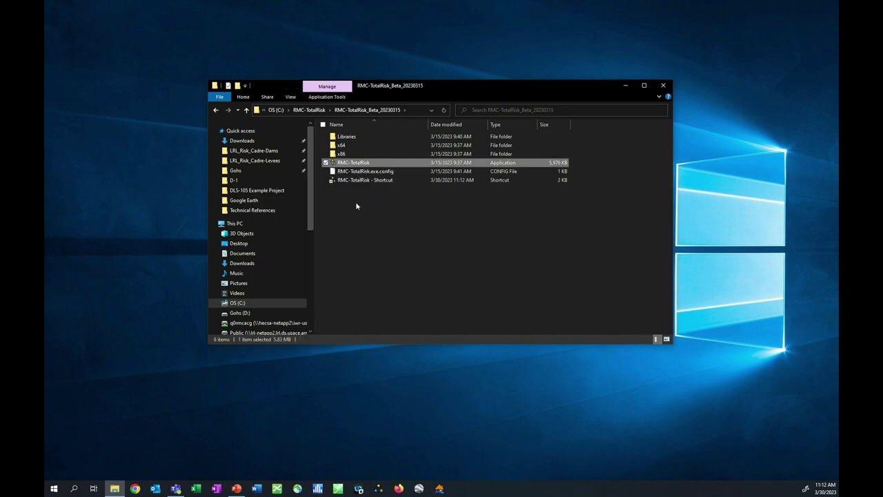
left_click_drag(360, 166, 364, 50)
left_click(388, 72)
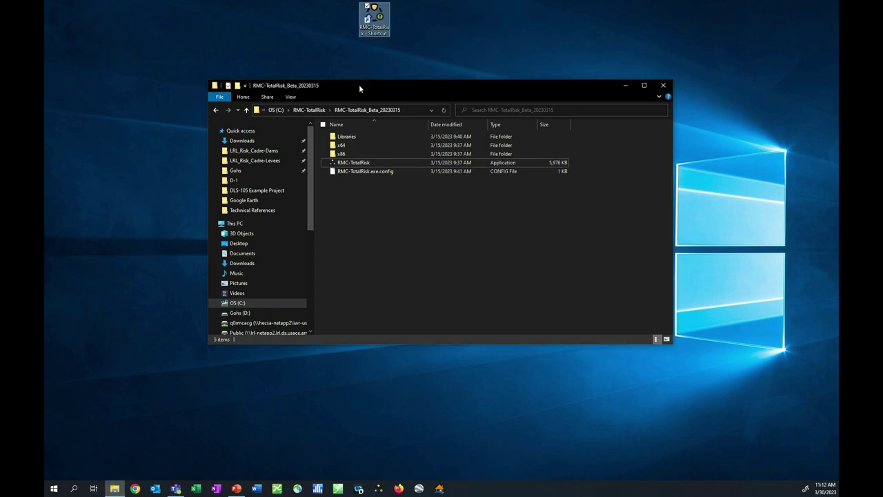
Step: Check the context options of the RMC-TotalRisk application file, dismiss them and launch RMC-TotalRisk
right_click(357, 165)
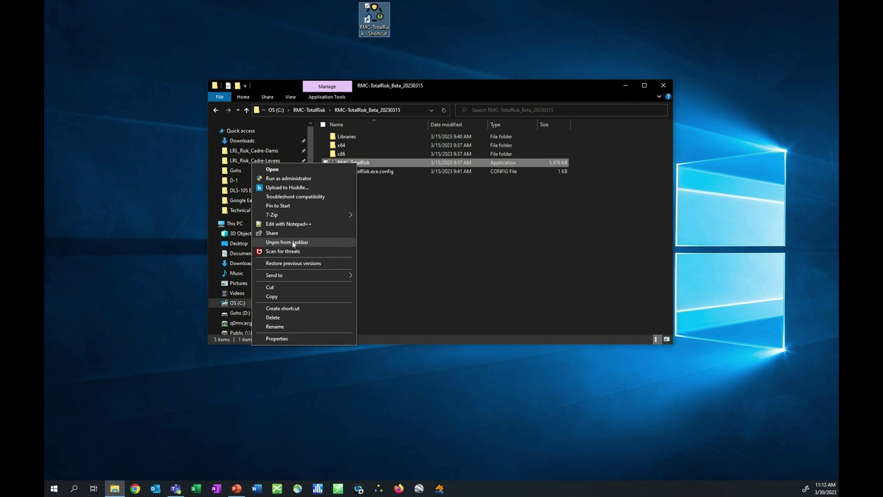
left_click(383, 231)
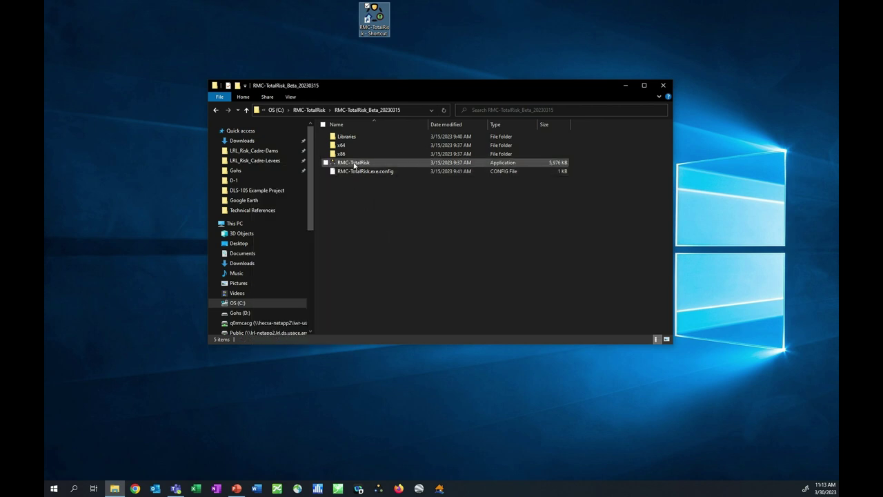
left_click(379, 489)
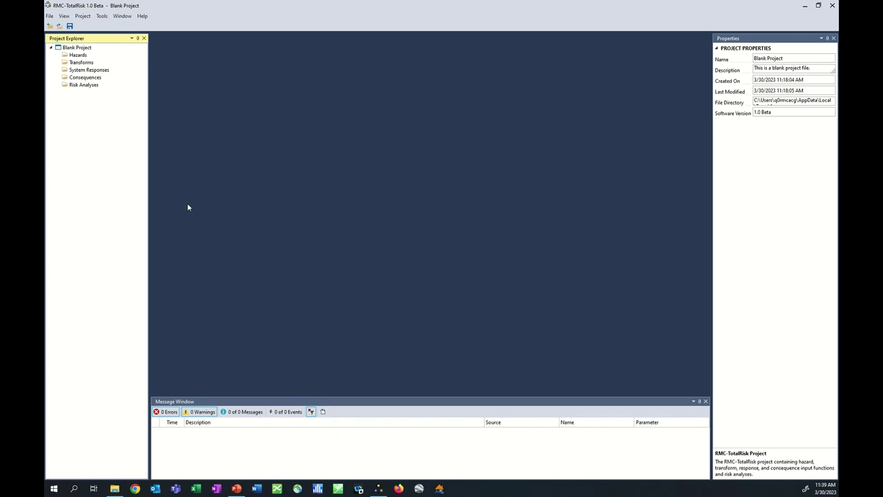
left_click(70, 26)
left_click_drag(718, 38, 831, 258)
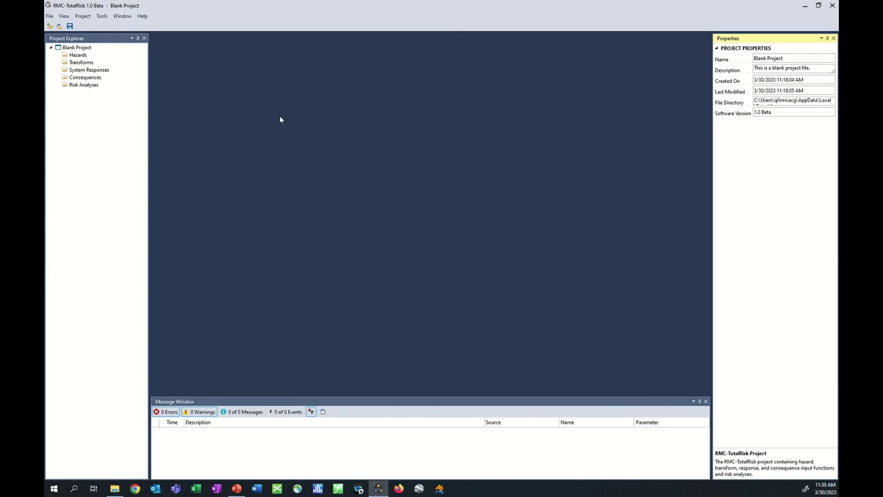
left_click(51, 16)
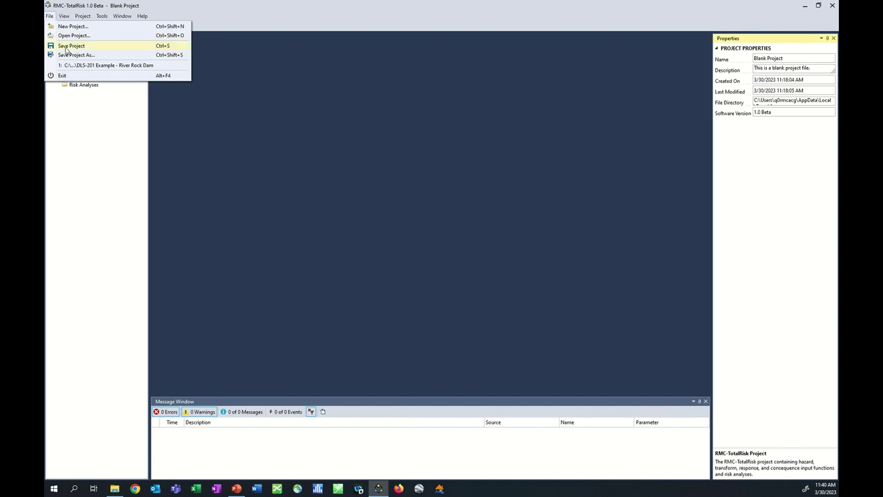
mouse_move(60, 18)
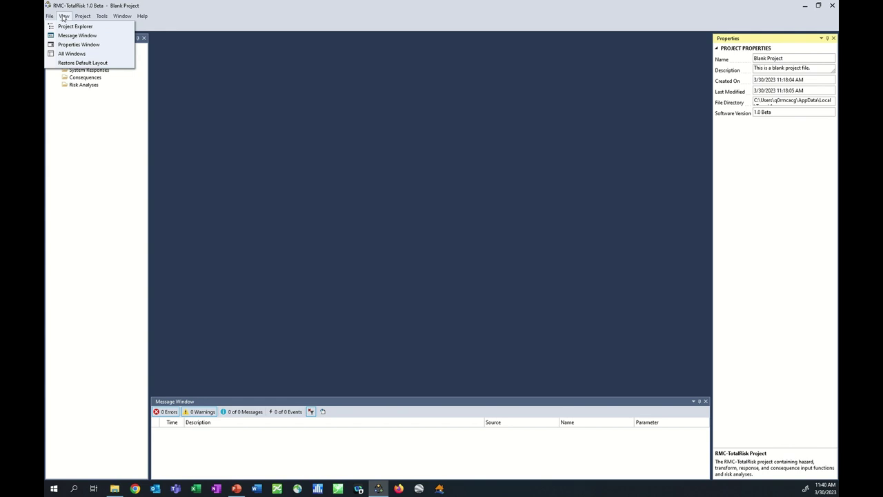
left_click(212, 87)
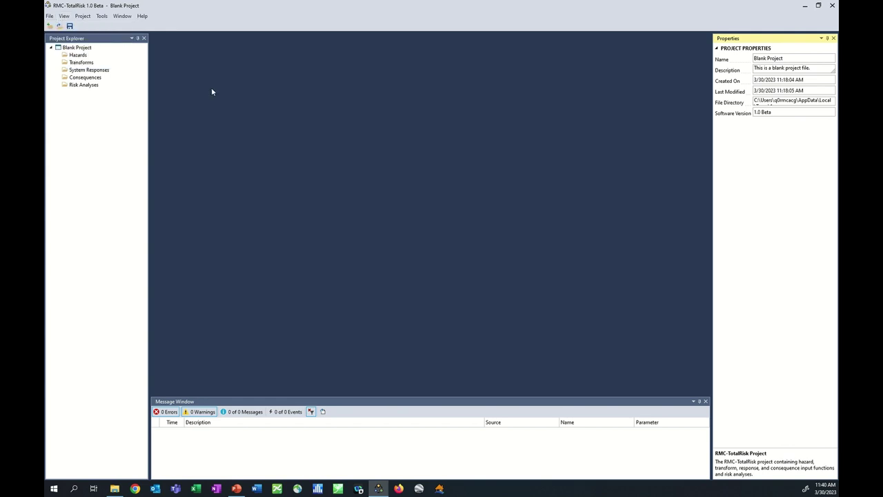
Step: Close the Project Explorer and show it again
left_click(143, 39)
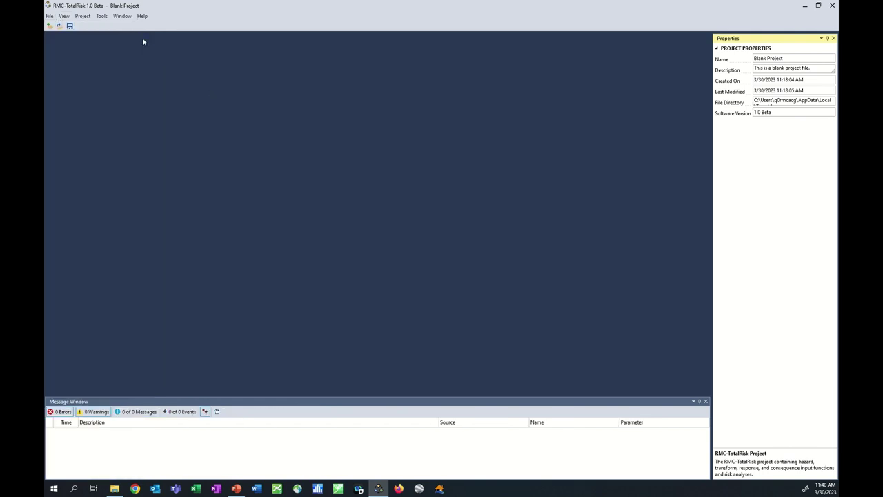
left_click(64, 16)
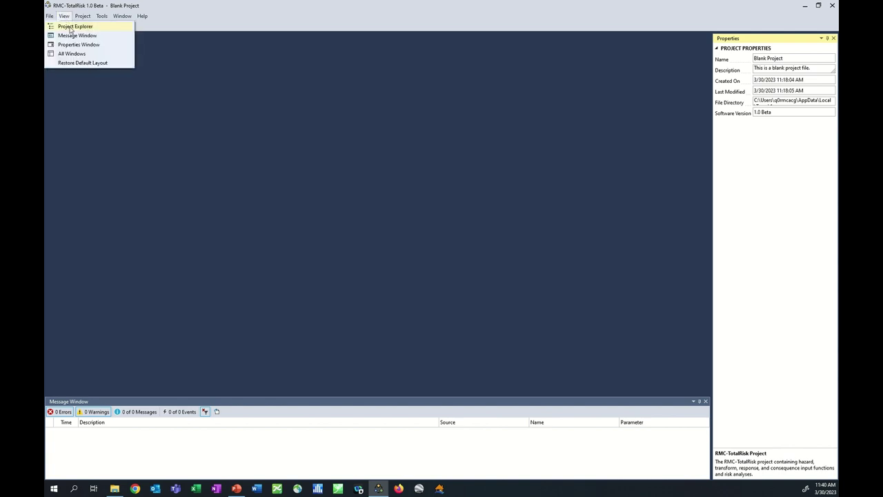
left_click(70, 27)
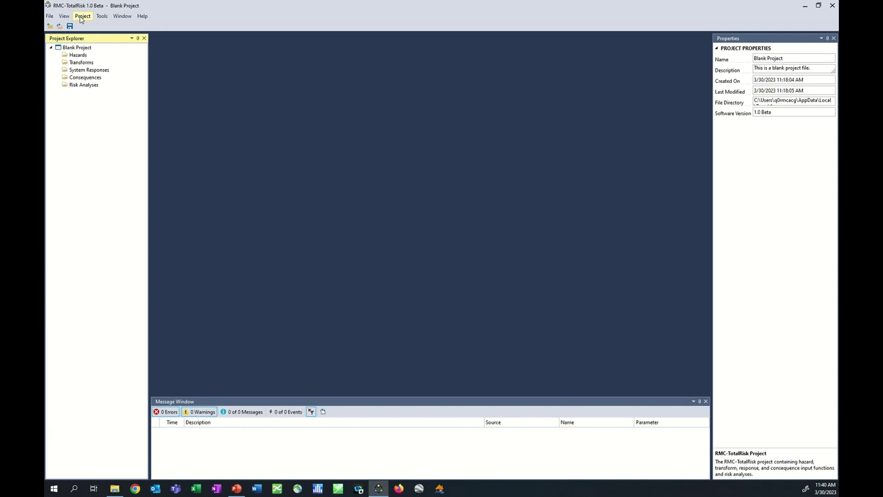
Step: Examine the File Management, Message Window and Defaults pages of the program options, and leave without applying changes
left_click(82, 17)
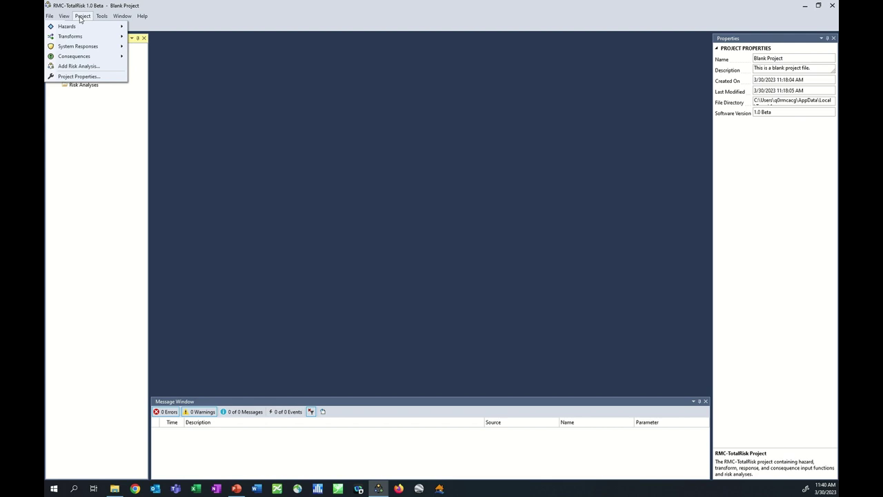
mouse_move(101, 18)
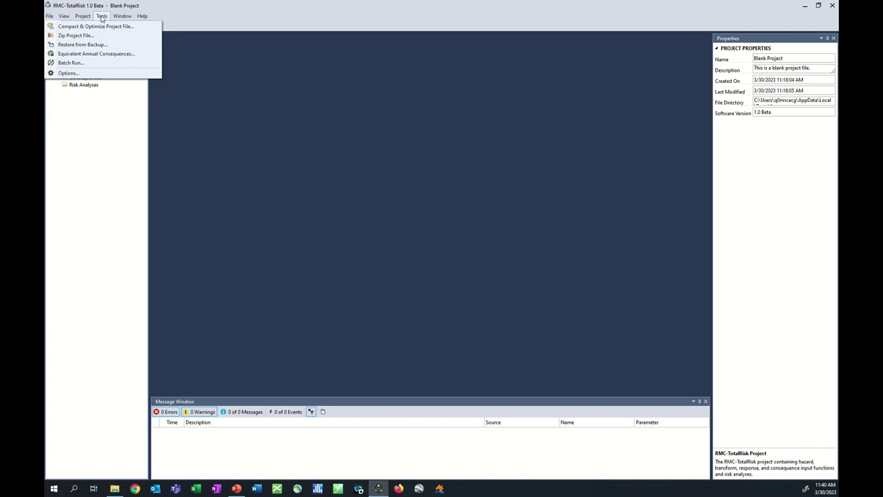
left_click(96, 73)
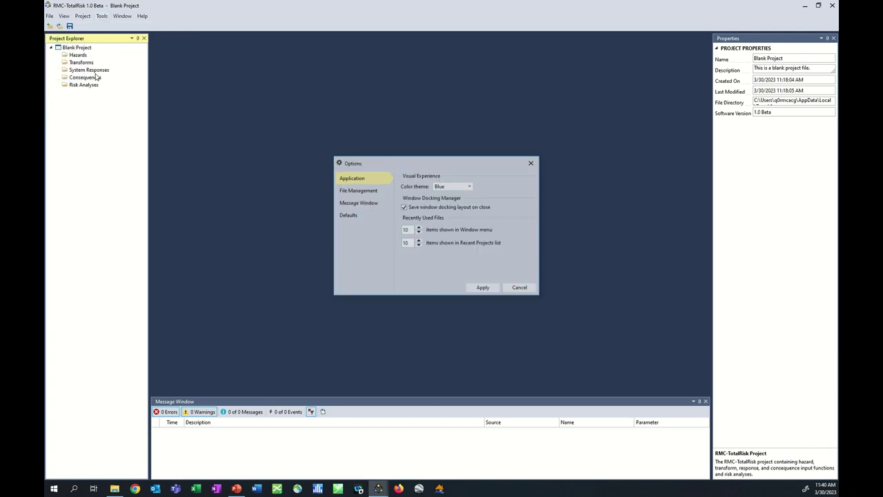
left_click(356, 195)
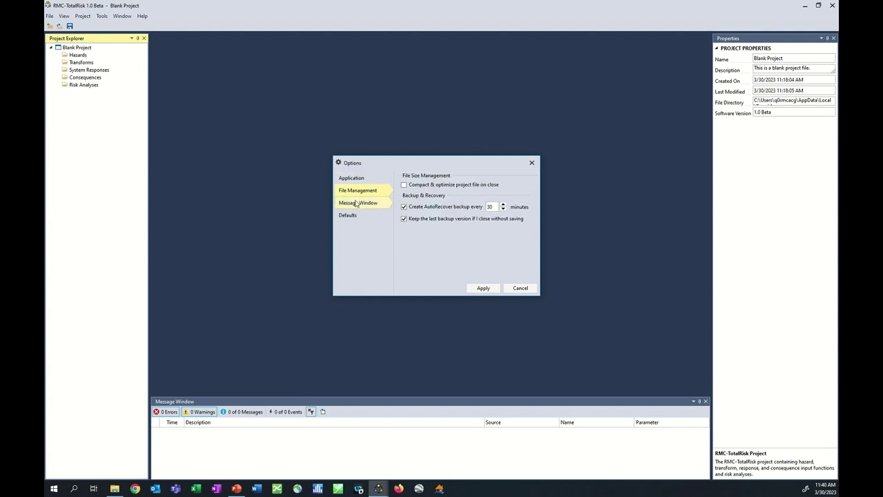
left_click(358, 204)
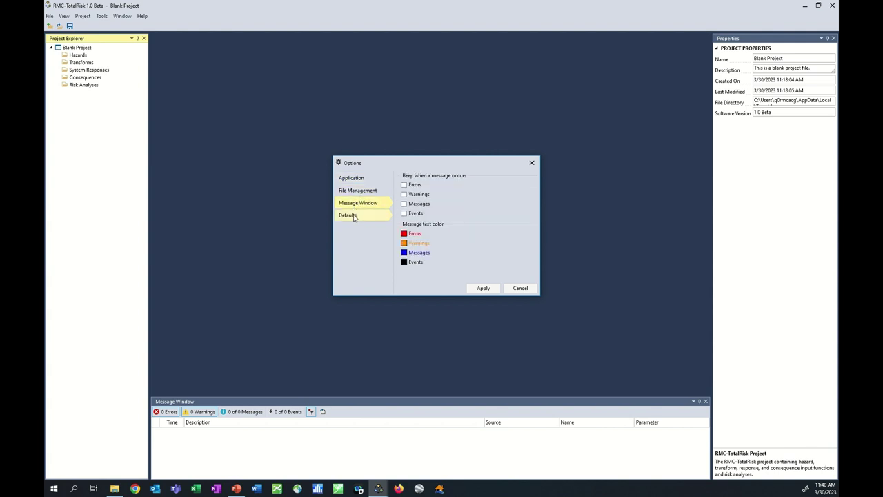
left_click(354, 216)
left_click(520, 289)
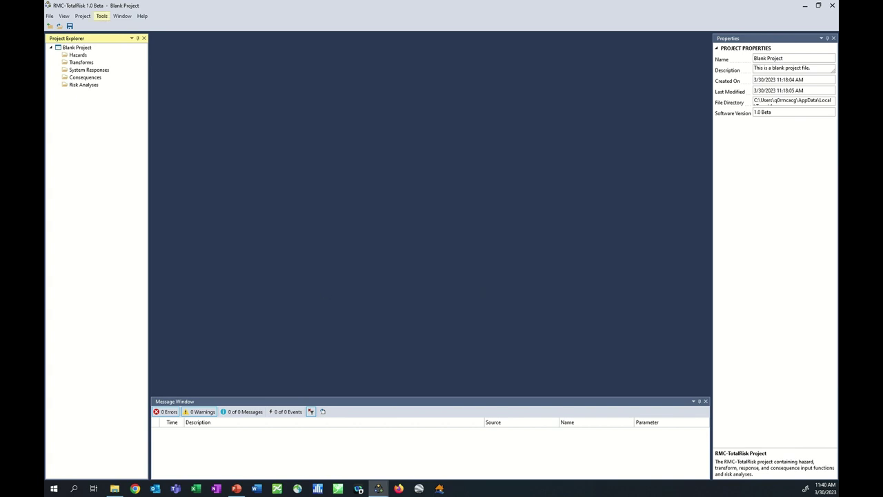
Step: View the list of open document windows in the Windows dialog and close it
left_click(122, 16)
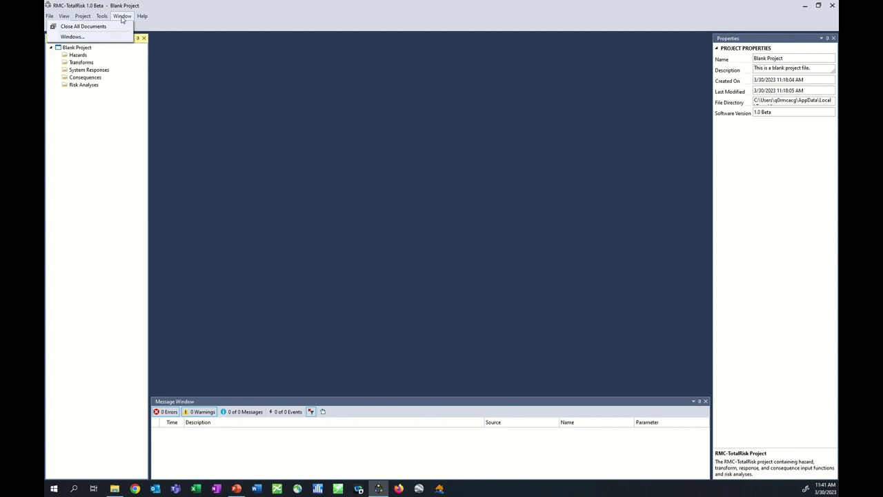
left_click(94, 40)
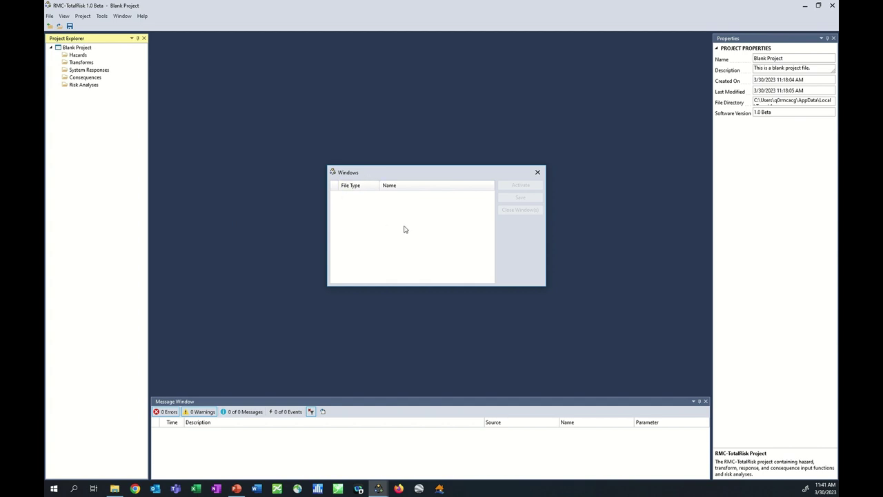
left_click(537, 172)
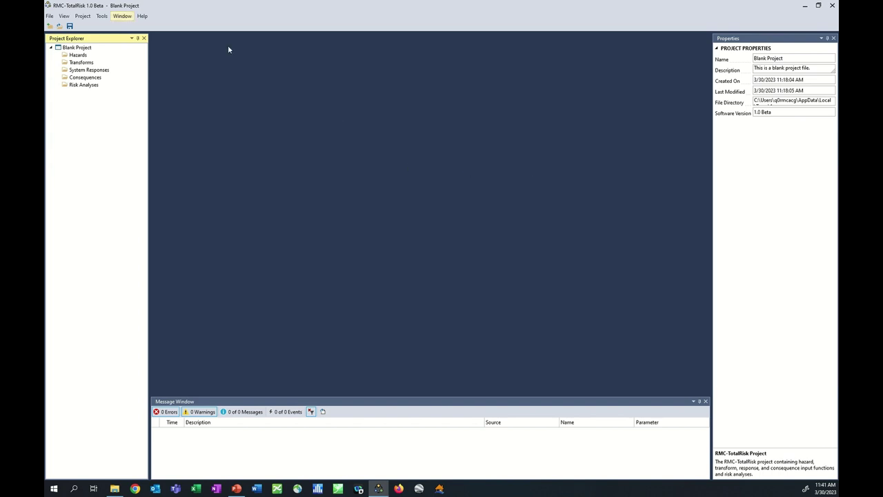
Step: View the version and developer information about RMC-TotalRisk and close it
left_click(142, 17)
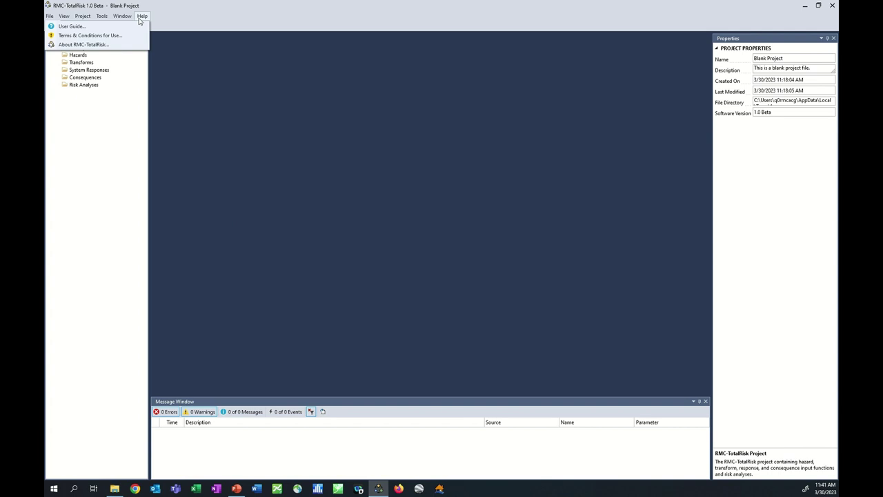
left_click(119, 44)
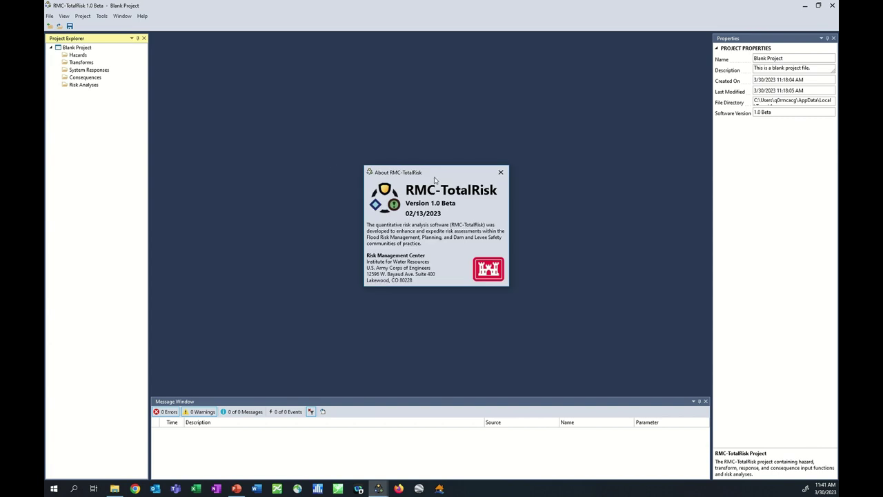
left_click(500, 172)
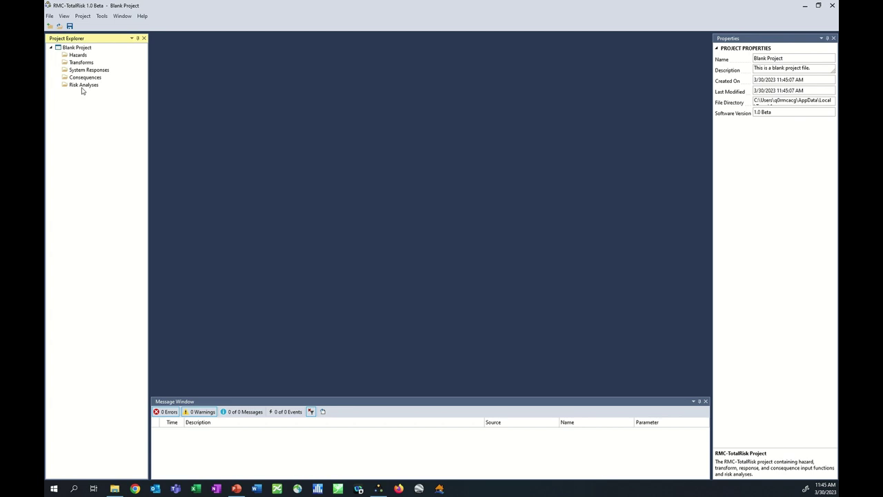
Step: Add a tabular hazard to the project's Hazards folder, keeping the default name
right_click(80, 56)
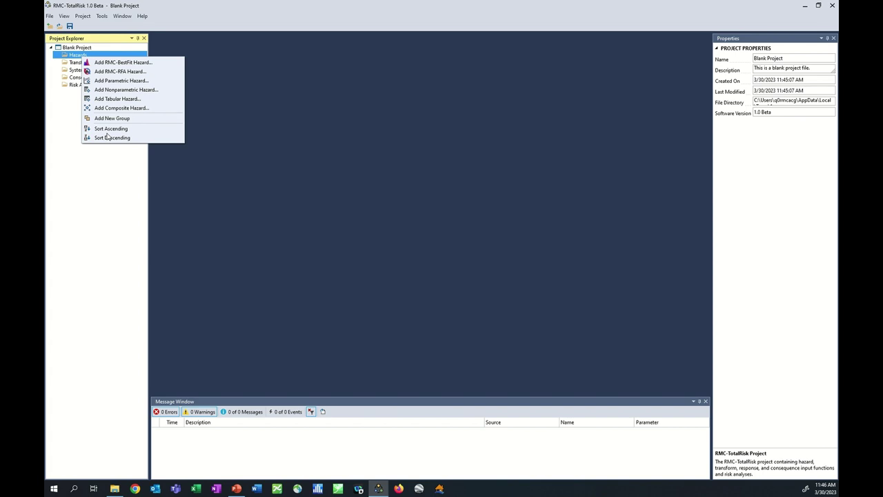
left_click(108, 99)
left_click(457, 245)
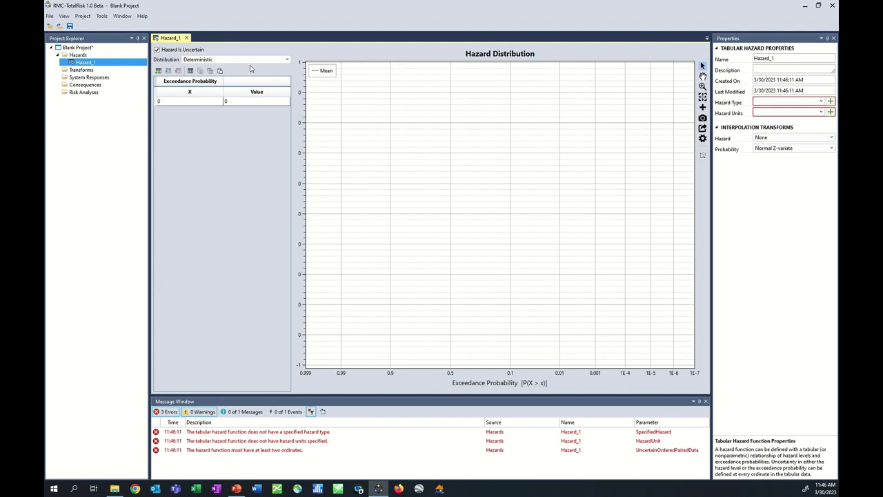
left_click_drag(171, 40, 434, 215)
right_click(171, 40)
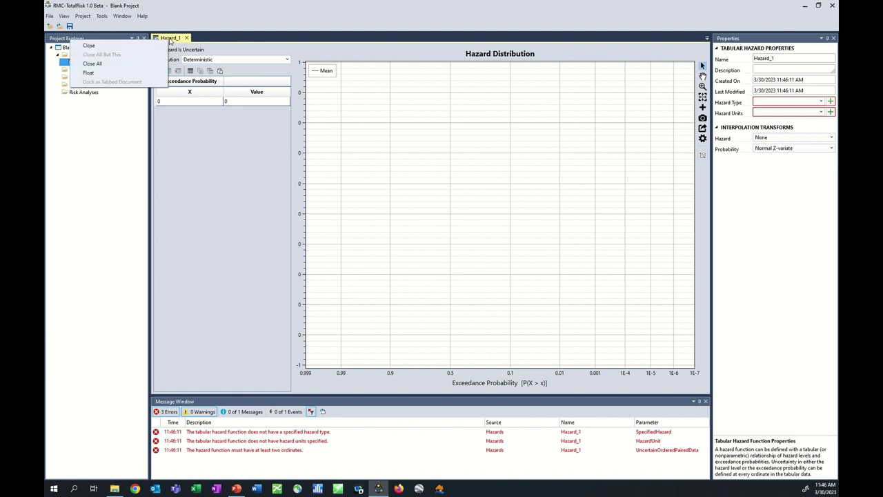
left_click(171, 42)
Step: Collapse the Tabular Hazard Properties section and expand it again
left_click(756, 40)
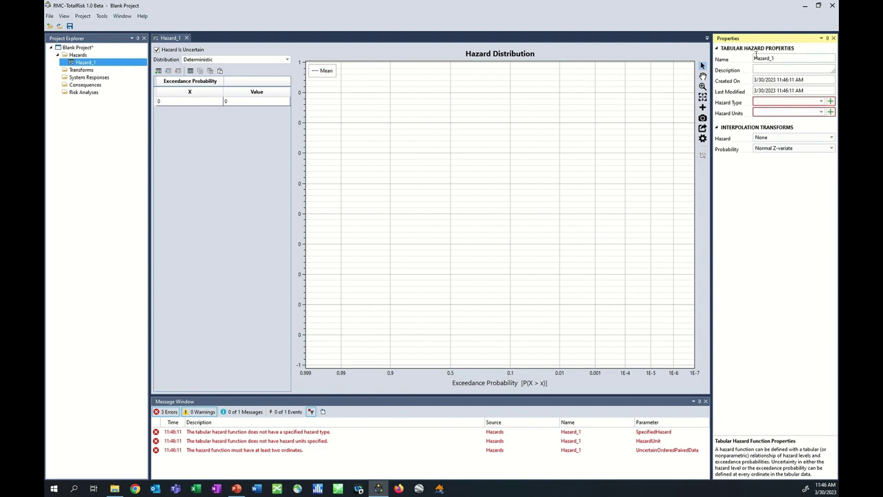
left_click(717, 51)
left_click(718, 51)
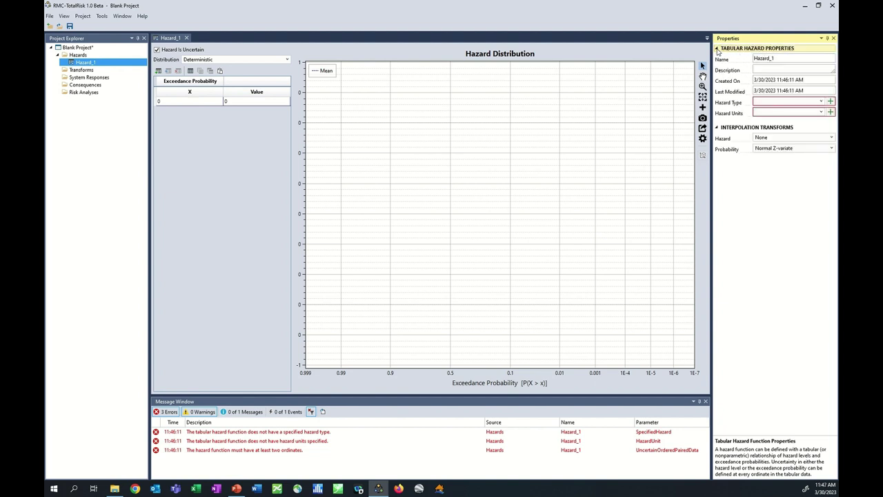
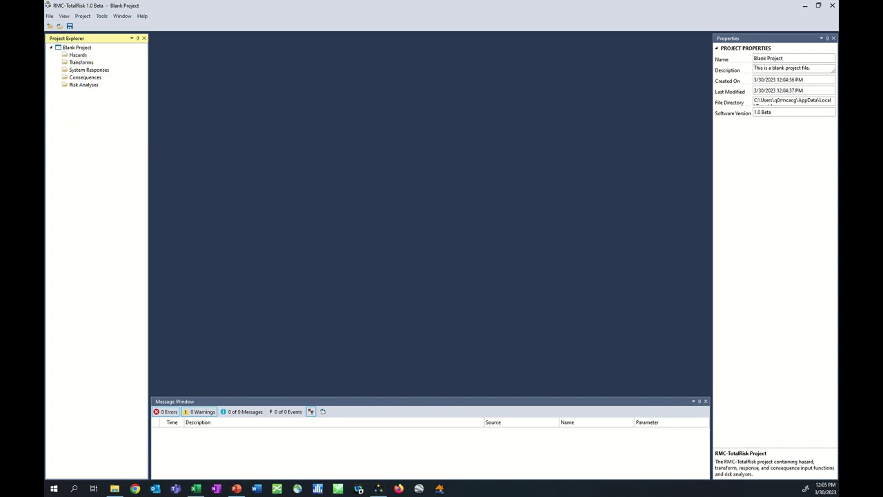
Step: Add a tabular hazard named Stage-Frequency_Tabular to the project's Hazards folder
right_click(79, 55)
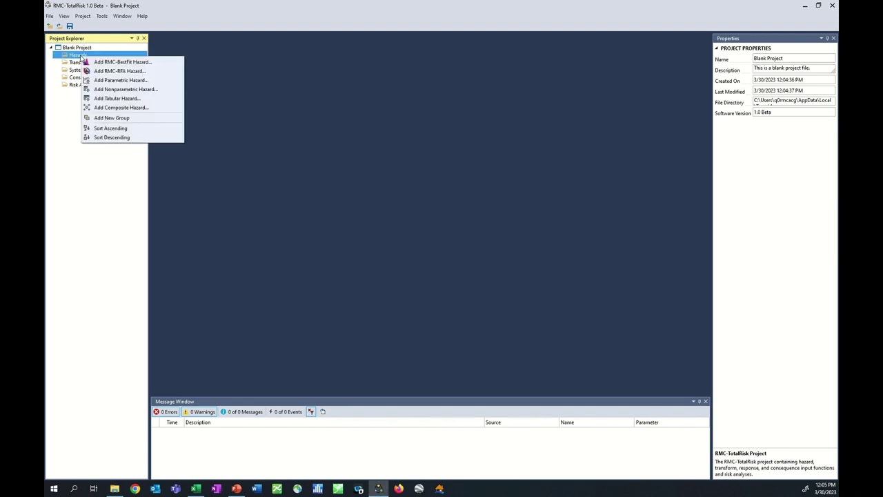
left_click(116, 99)
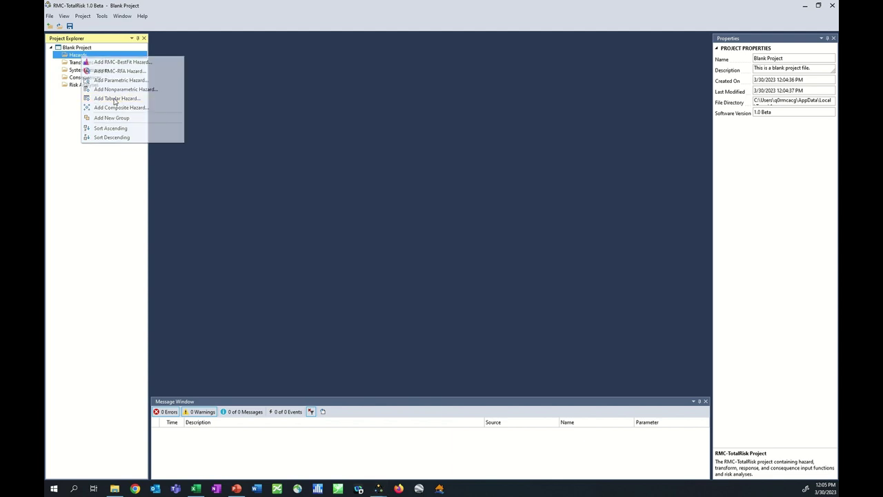
left_click_drag(403, 230, 375, 232)
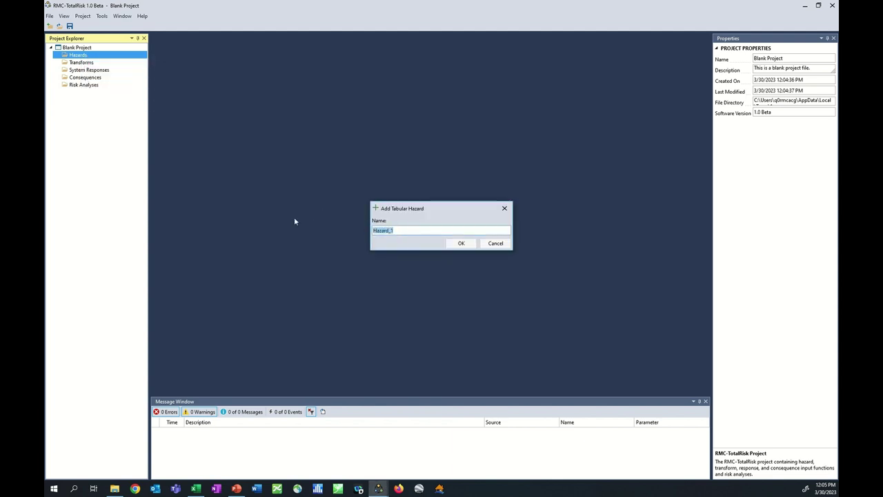
type("Stage_")
type("Frequency_Tabular")
left_click(462, 243)
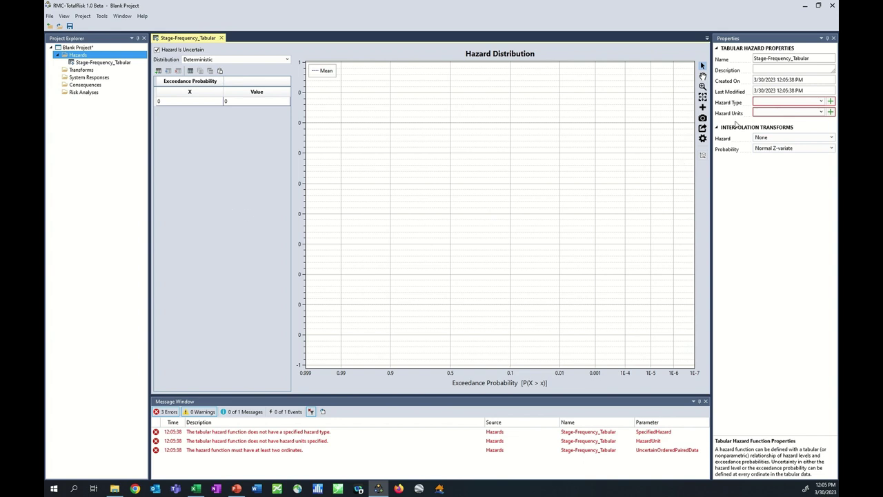
Step: Set the tabular hazard's type to Stage and its units to ft
mouse_move(737, 120)
mouse_move(806, 112)
left_click(822, 102)
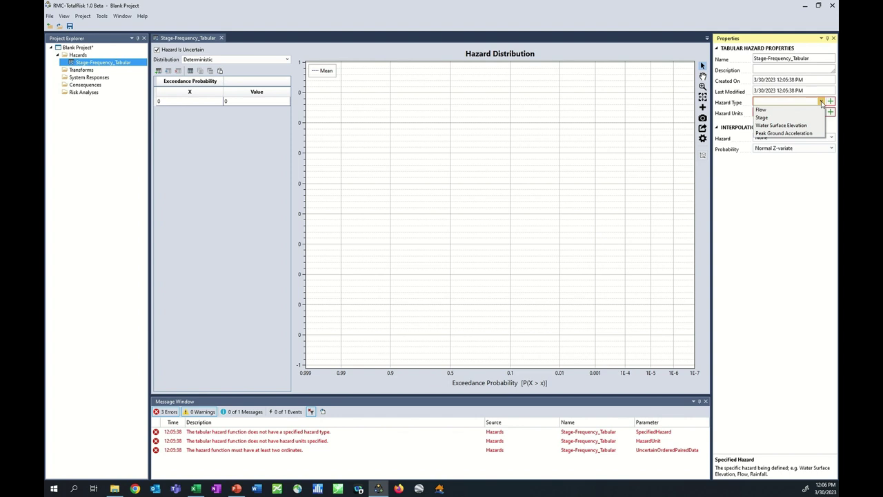
left_click(764, 118)
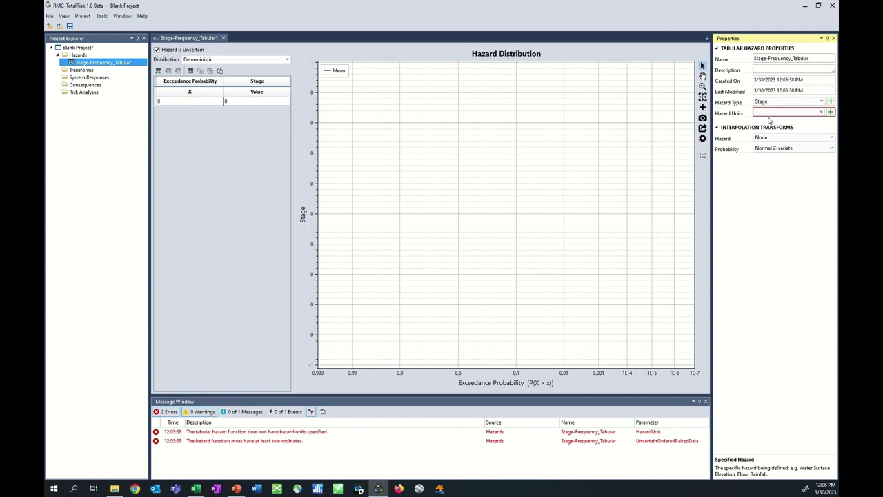
left_click(822, 113)
left_click(792, 121)
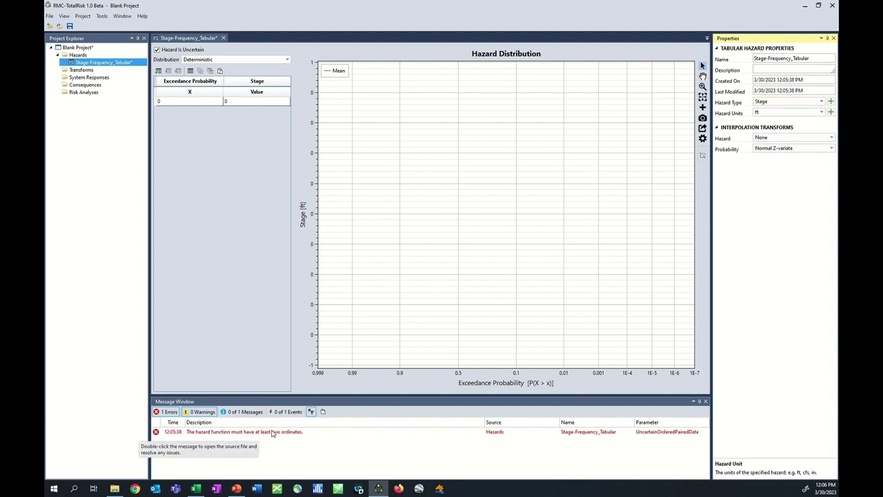
Step: Try the PERT distribution for the stage values while the hazard is treated as uncertain
left_click(228, 226)
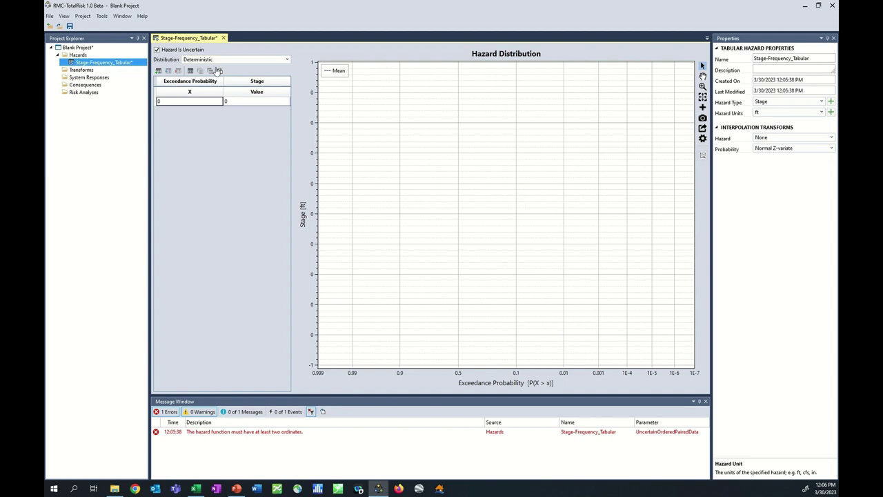
left_click(235, 61)
left_click(200, 100)
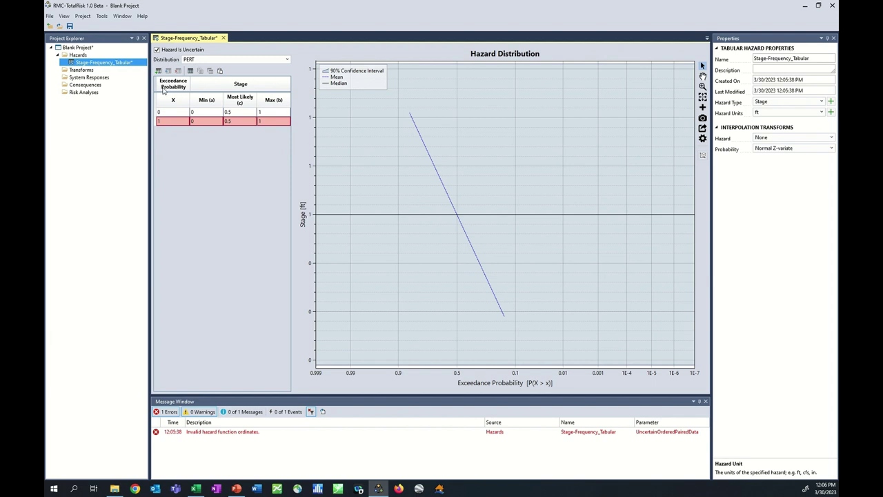
Step: Make the exceedance probability uncertain instead of the hazard and set its distribution to PERT
left_click(157, 50)
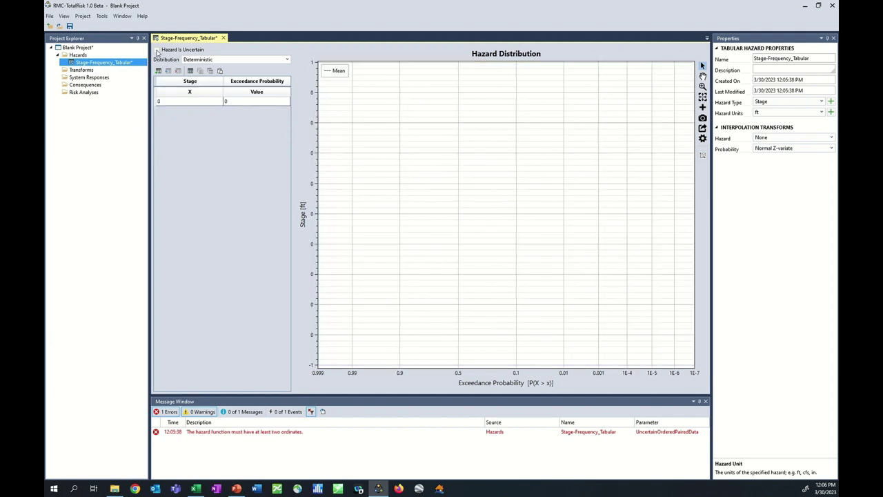
left_click(192, 61)
left_click(183, 94)
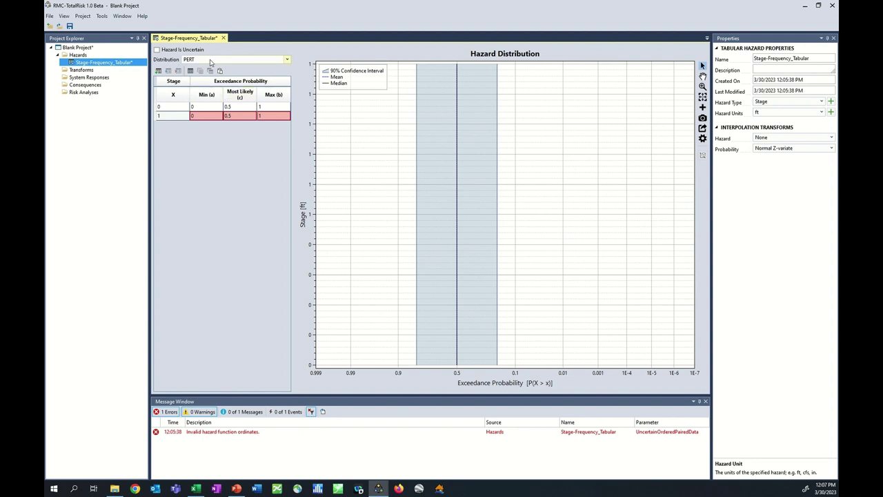
left_click(287, 61)
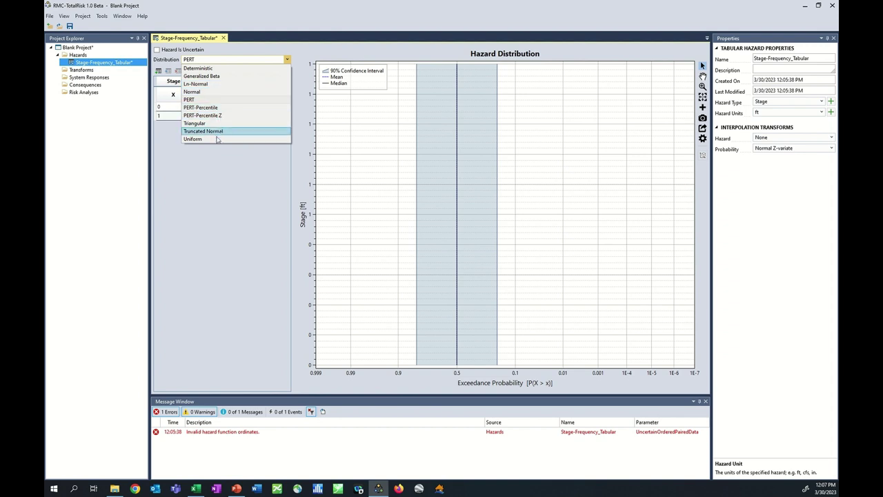
left_click(203, 100)
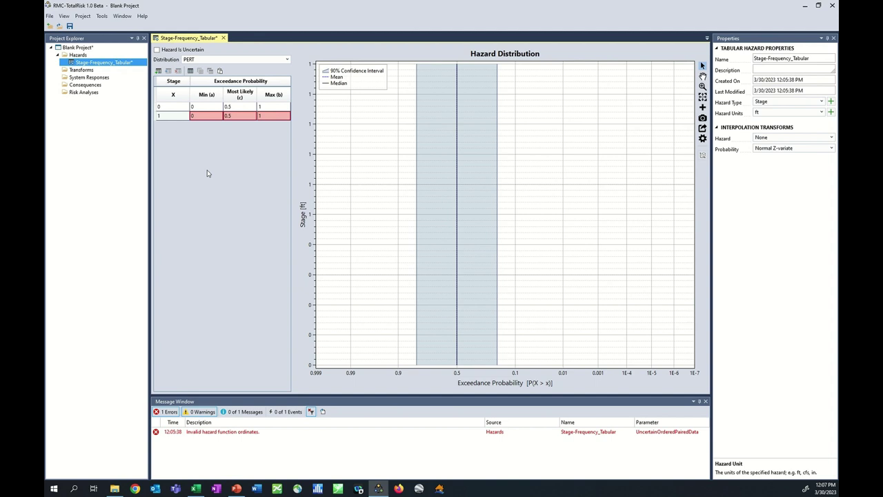
Step: Switch to the Stage-Frequency workbook in Excel and copy the stage, 5%, 50% and 95% values in B4:E50
left_click(196, 488)
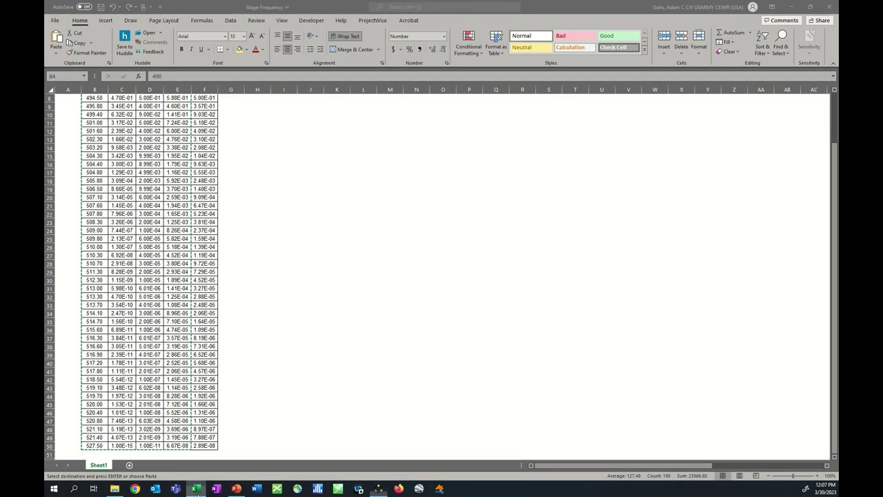
scroll(138, 276, "up", 3)
left_click(96, 147)
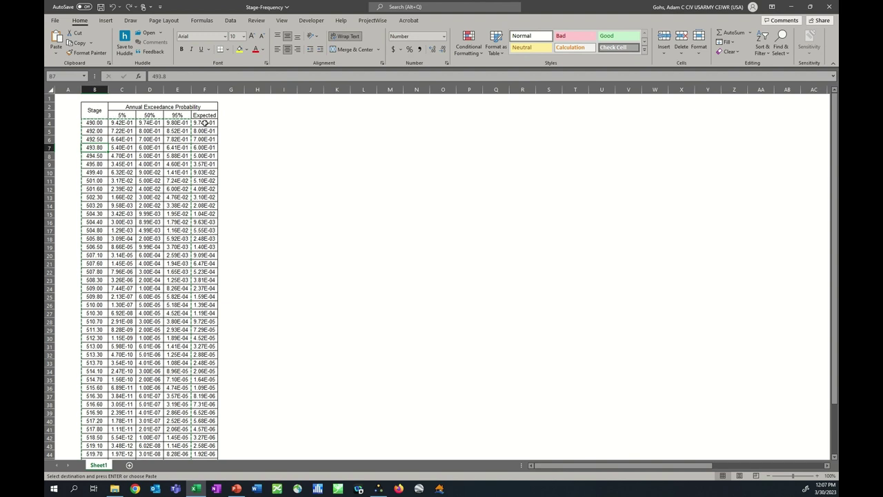
left_click_drag(95, 122, 173, 474)
right_click(157, 147)
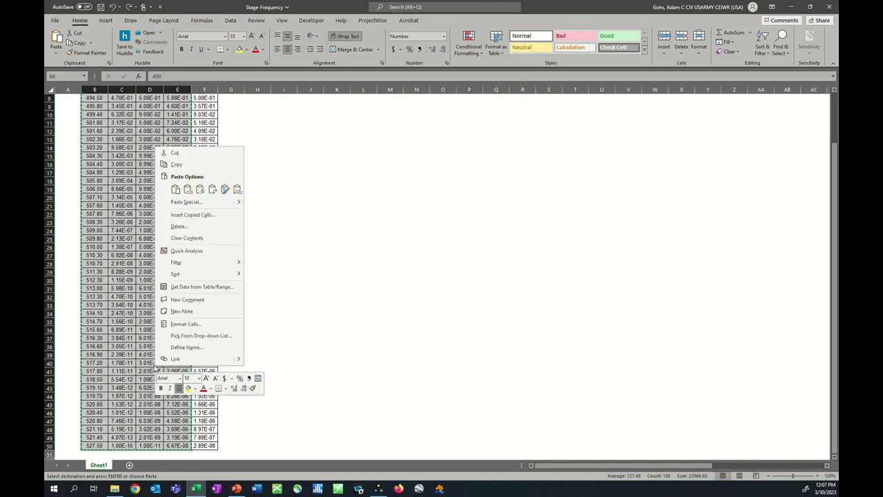
left_click(177, 164)
scroll(207, 276, "up", 3)
Step: Return to RMC-TotalRisk and paste the copied stage-frequency data into the hazard table from its first stage cell
left_click(379, 489)
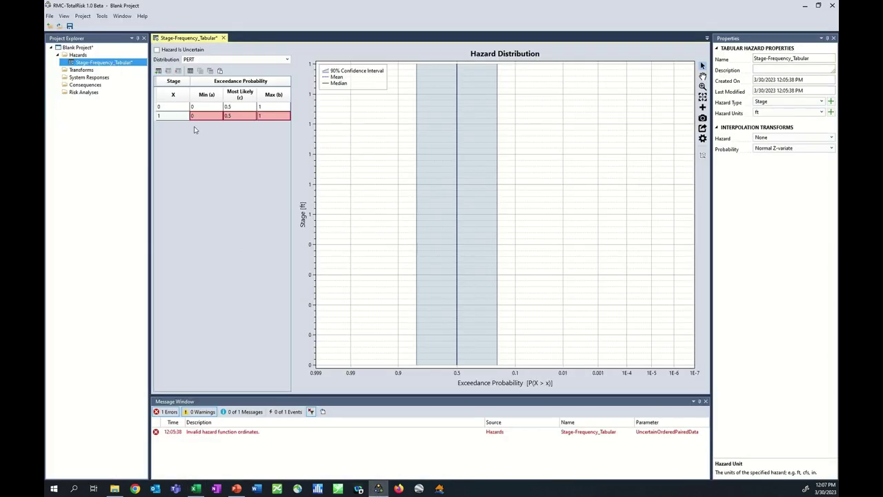
left_click(174, 108)
right_click(172, 110)
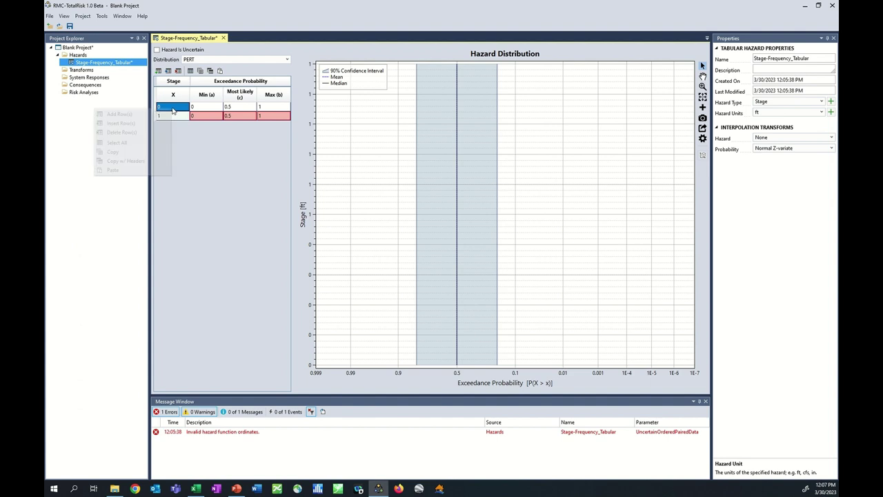
left_click(131, 172)
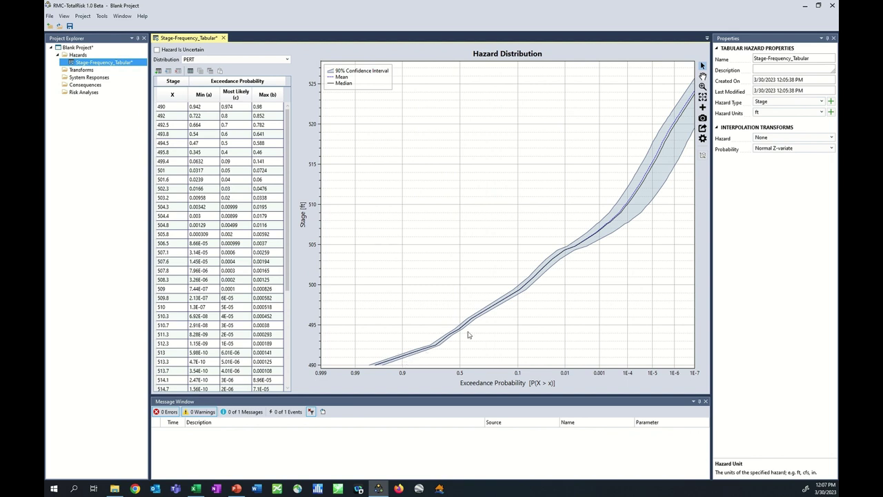
Step: Read the exceedance probability and stage at several points along the plotted mean curve
left_click(671, 130)
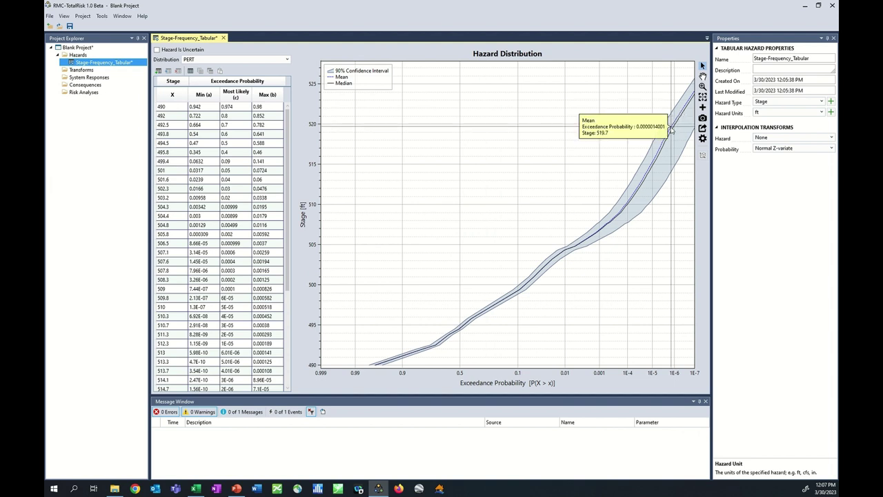
left_click_drag(671, 129, 632, 196)
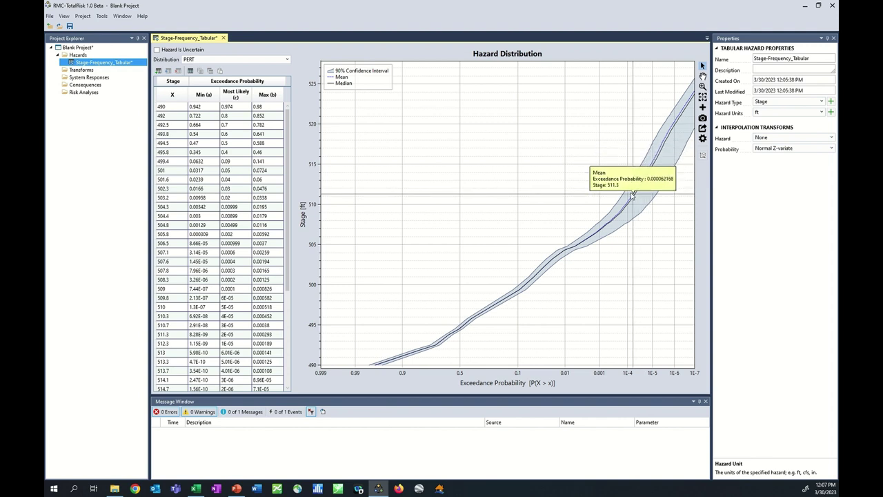
left_click_drag(632, 196, 631, 195)
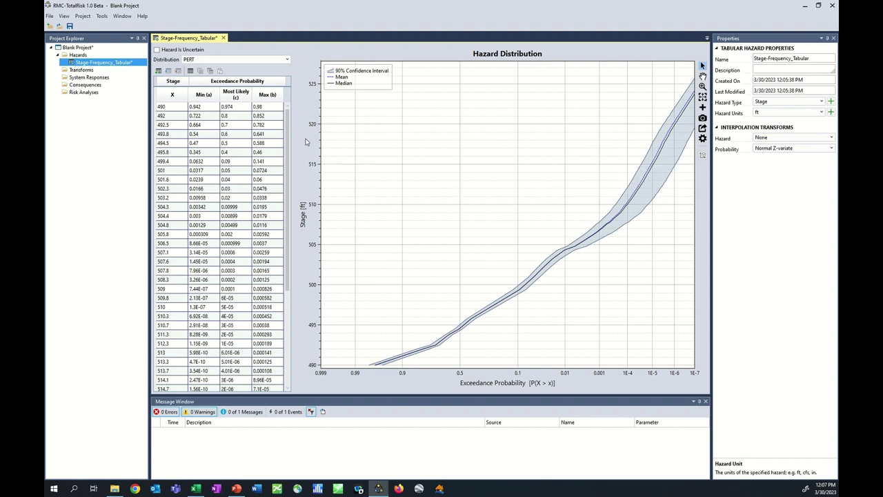
Step: Review the available distributions, keep PERT, and check the percentile column headings in the Excel source table
left_click(287, 60)
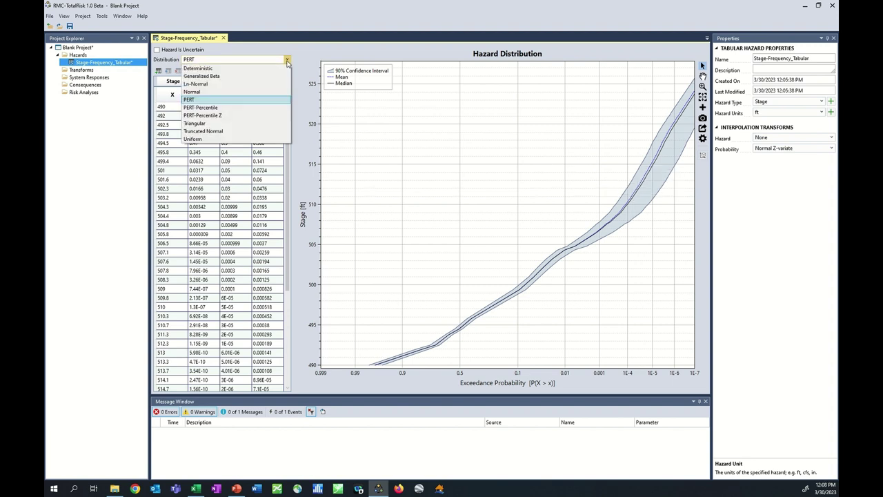
left_click(220, 101)
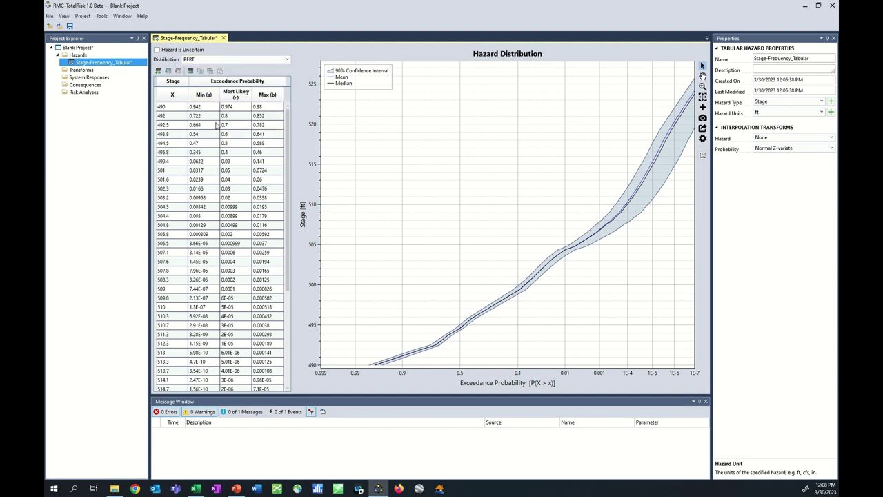
left_click(196, 489)
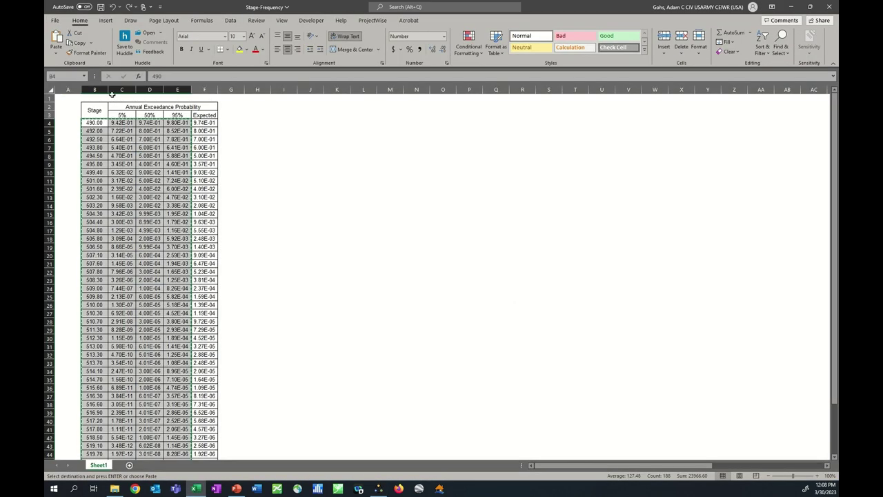
left_click(375, 488)
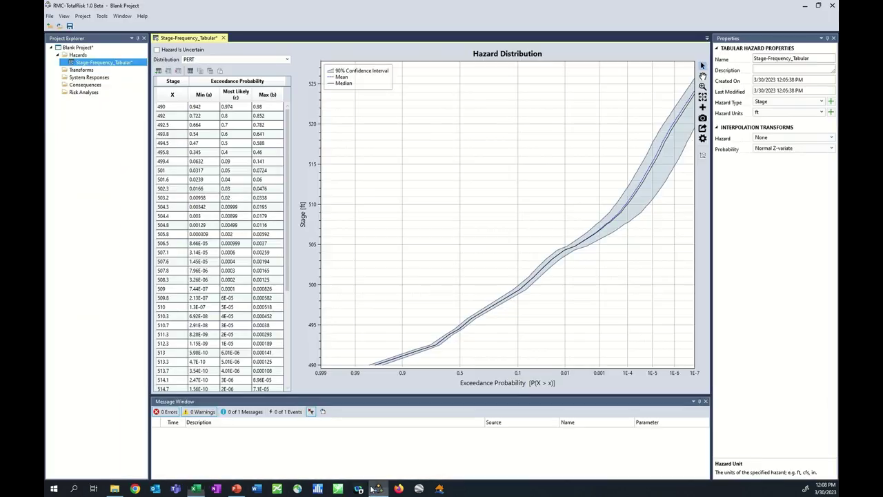
Step: Try the PERT-Percentile Z distribution and paste the copied stage-frequency data into its table
left_click(287, 60)
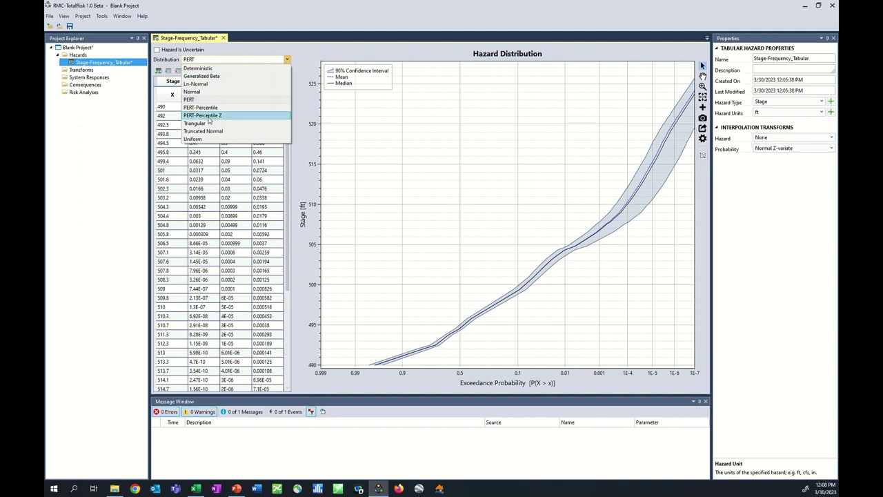
left_click(210, 117)
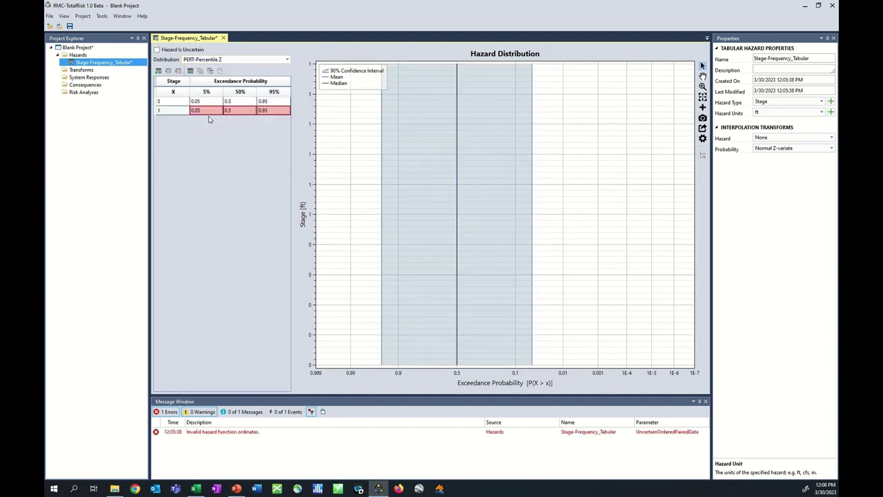
left_click(170, 105)
key("ctrl+v")
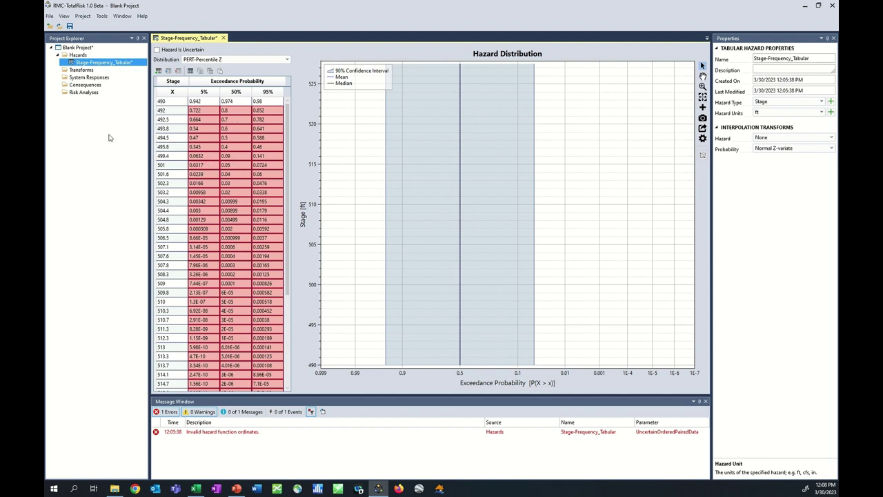
Step: Set the exceedance probability distribution back to PERT
mouse_move(225, 138)
left_click(220, 61)
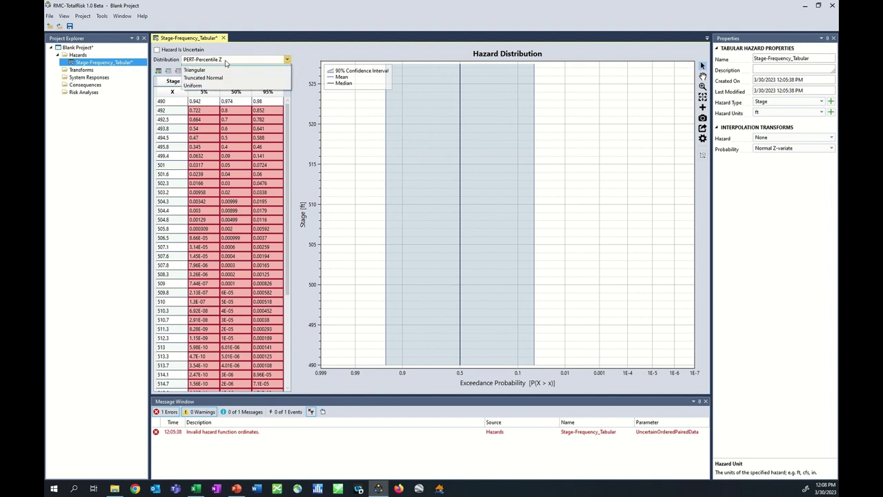
left_click(202, 102)
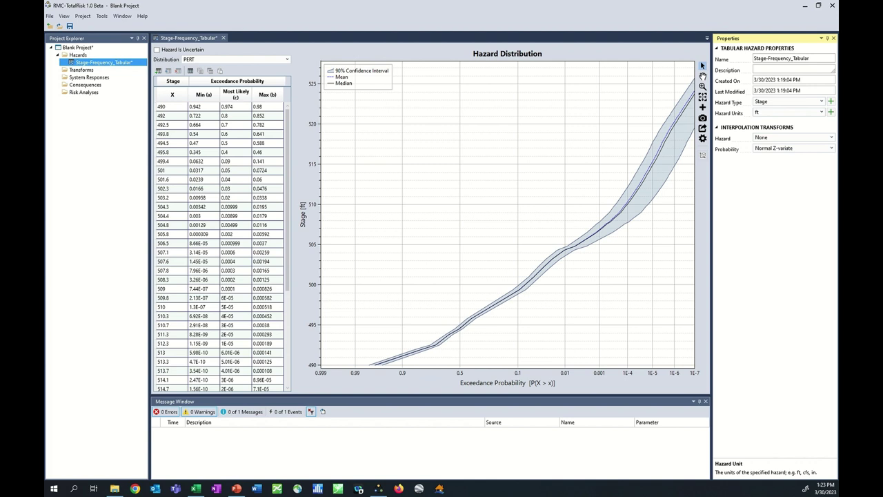
Step: View the hazard types that can be added to the Hazards folder without adding one
right_click(89, 58)
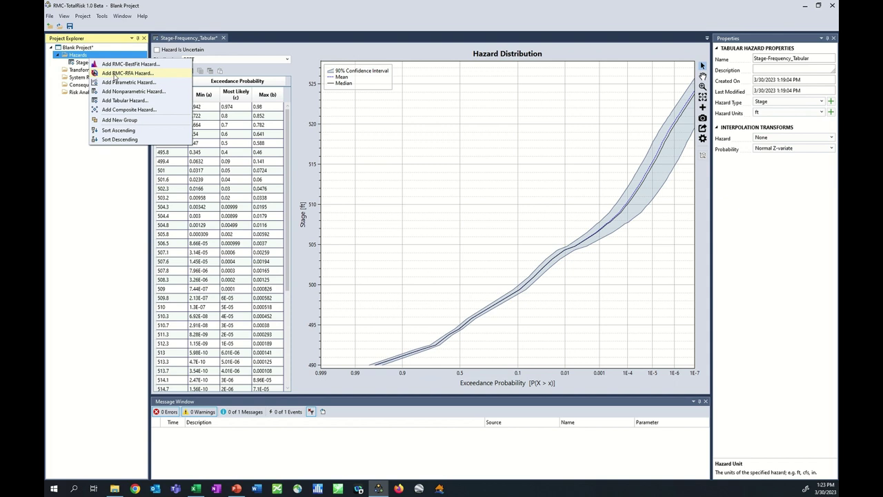
left_click(81, 130)
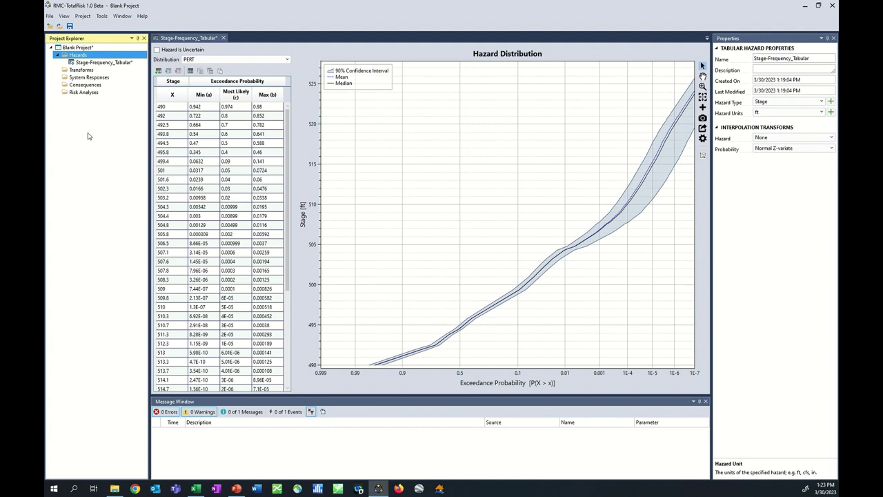
Step: Save the project as RMC-TotalRisk Demonstration in the DLS-105 Example Project folder
left_click(50, 16)
left_click(69, 57)
type("RMC-TotalRisk Demonstration")
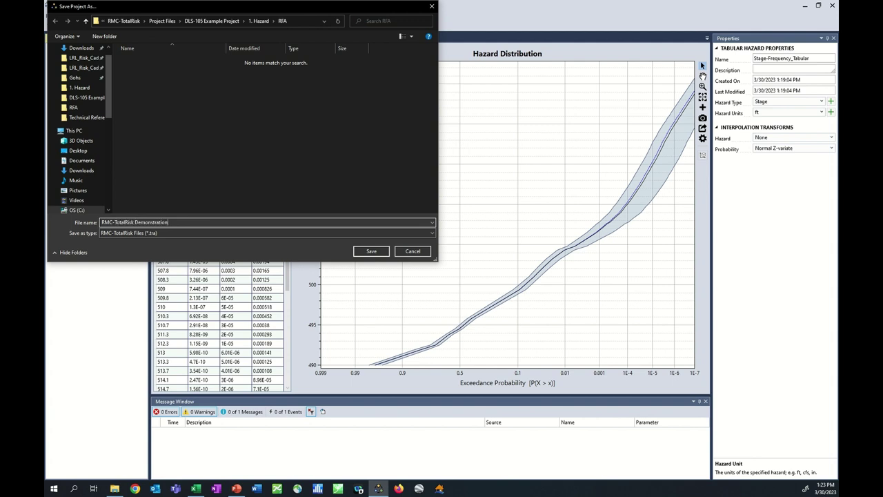
left_click(213, 22)
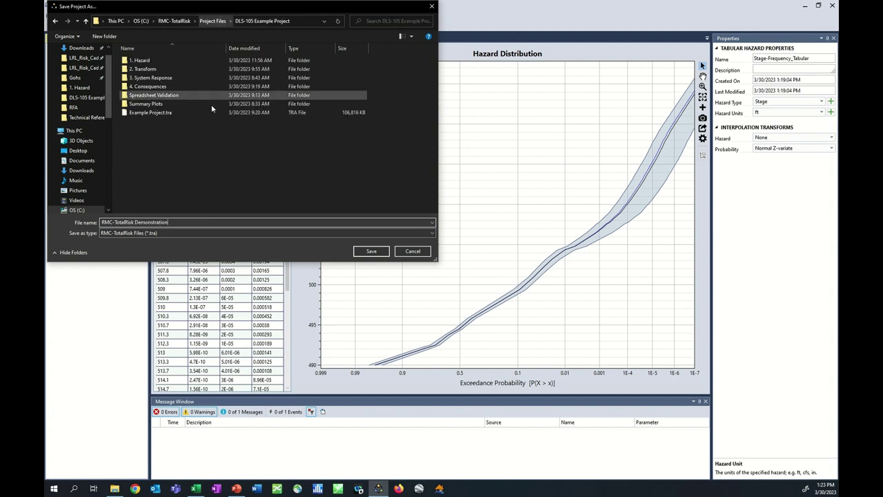
left_click(373, 251)
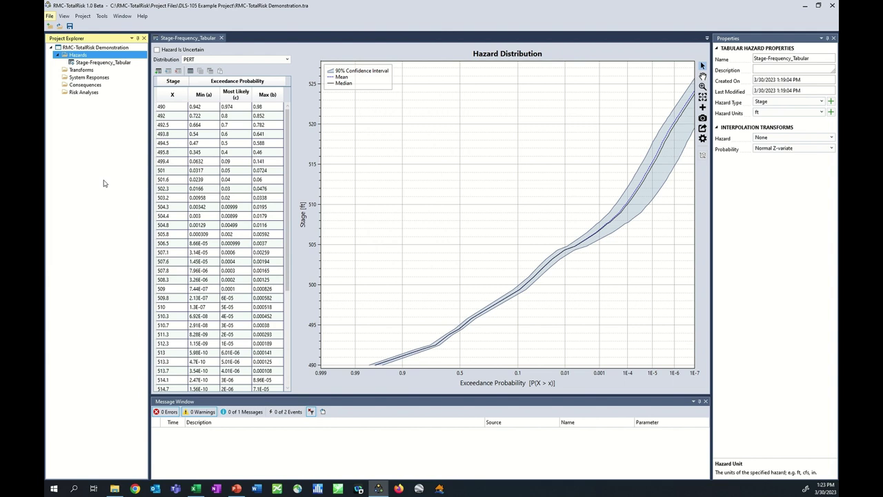
Step: Start a new RMC-RFA hazard named Stage-Frequency_RFA and link it to the project file DLS-105_Example_Project.rfa.sqlite
right_click(77, 55)
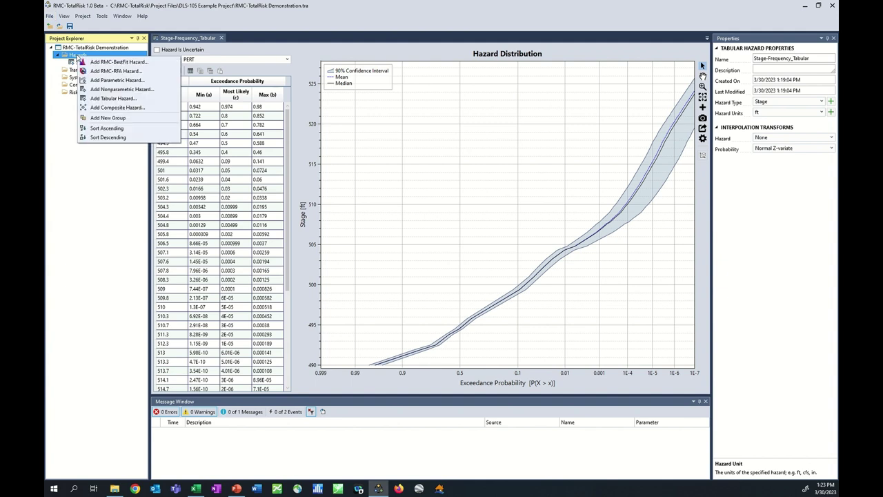
left_click(108, 71)
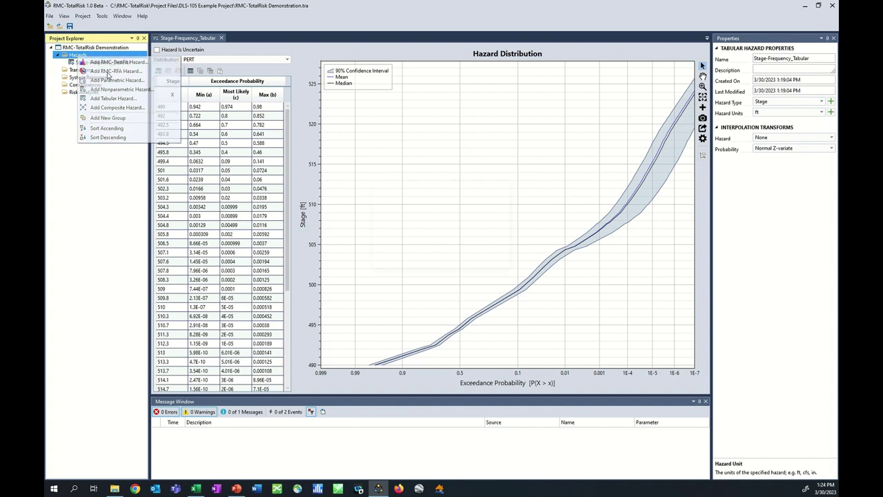
left_click_drag(403, 212, 375, 211)
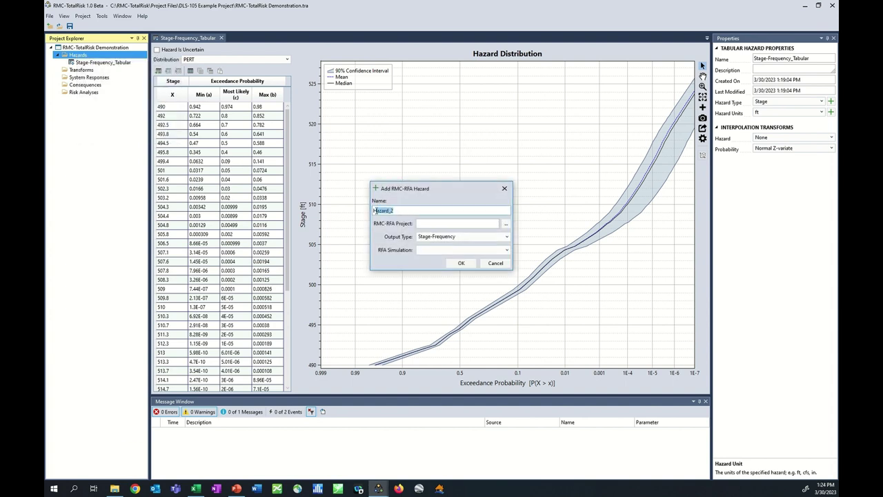
type("Stage-Frequency_RFA")
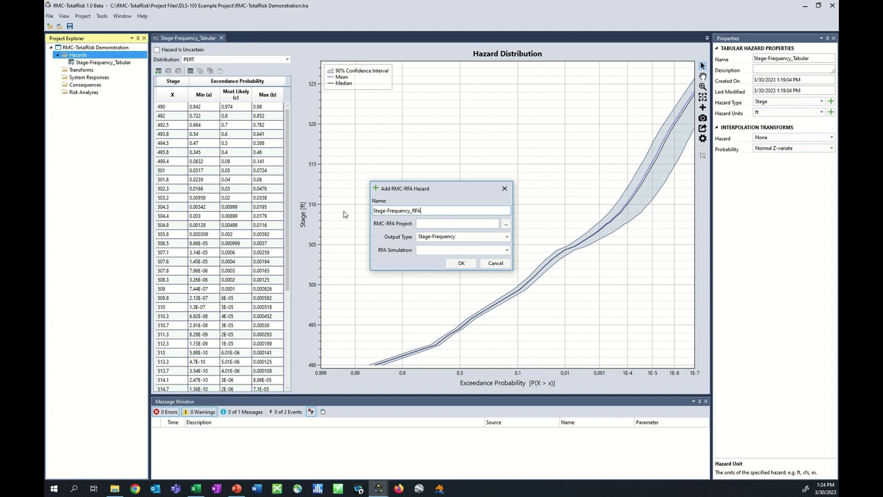
left_click(505, 226)
double_click(467, 241)
double_click(472, 252)
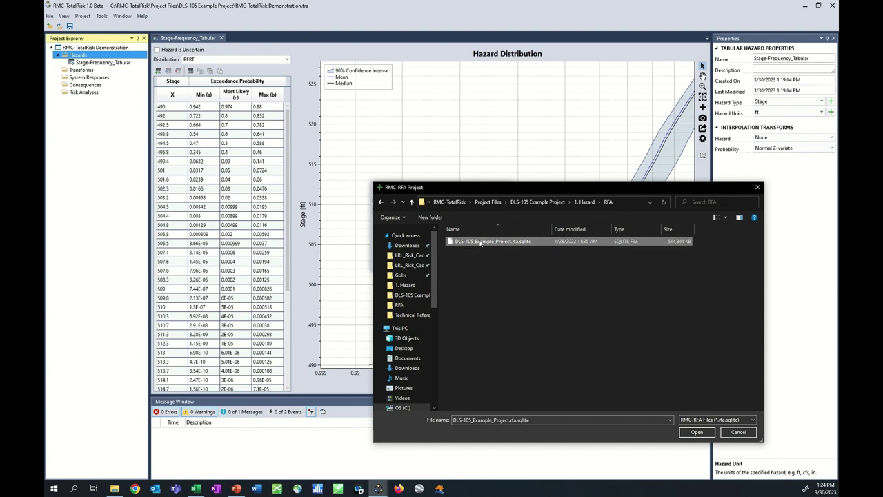
double_click(472, 240)
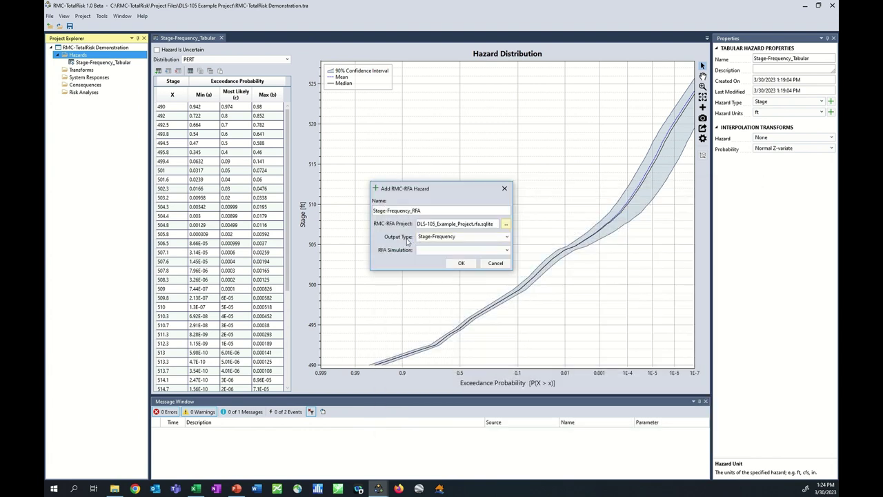
Step: Create the RFA hazard with output type Stage-Frequency and the simulation FINAL-JPP-3Quantile_8-4Open
left_click(507, 237)
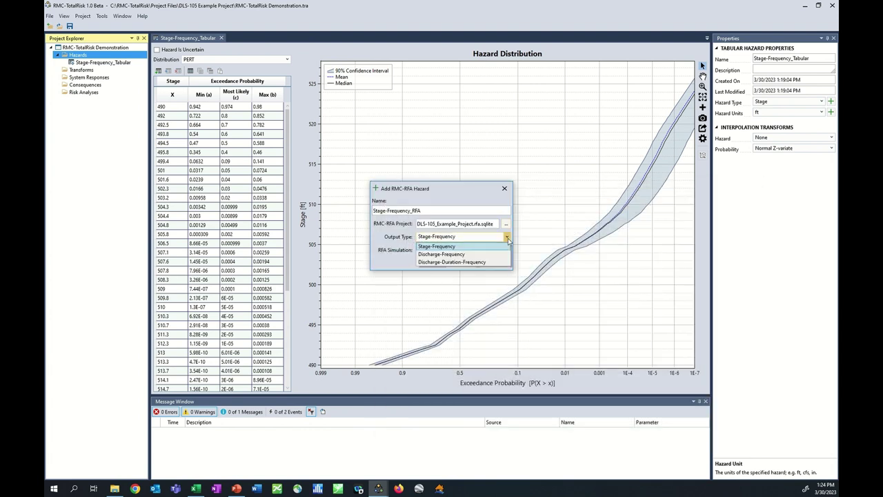
left_click(443, 248)
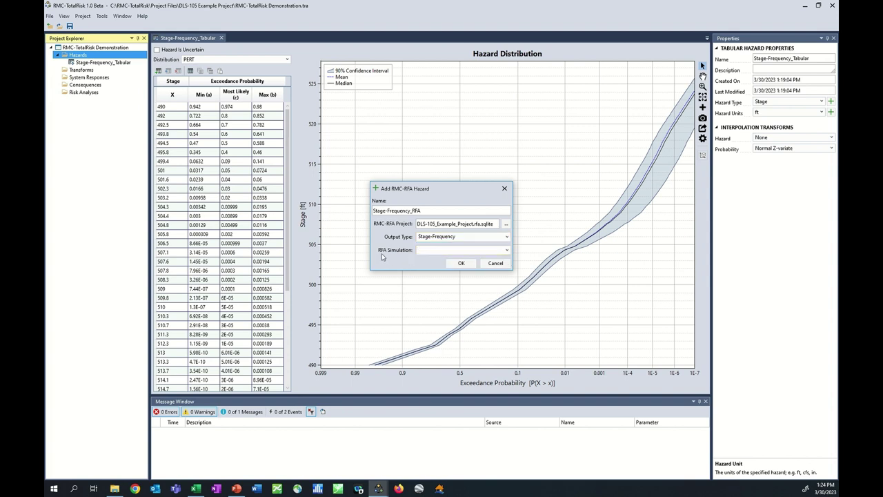
left_click(507, 249)
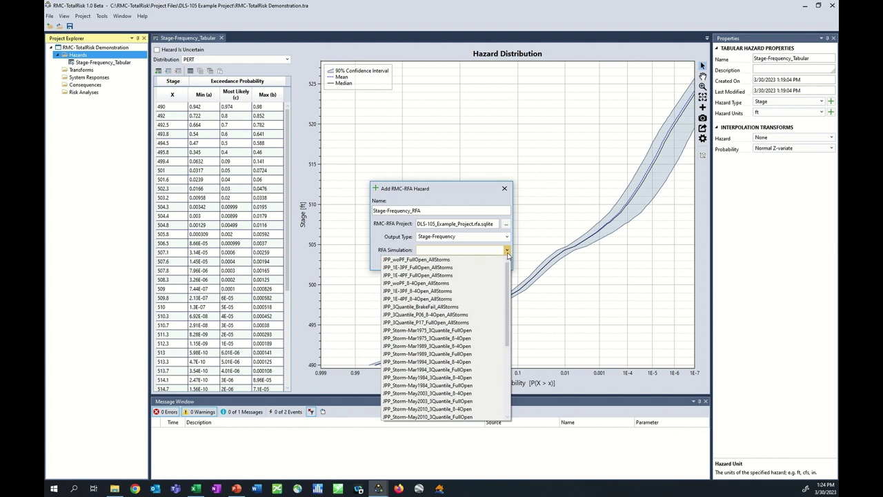
scroll(447, 308, "down", 4)
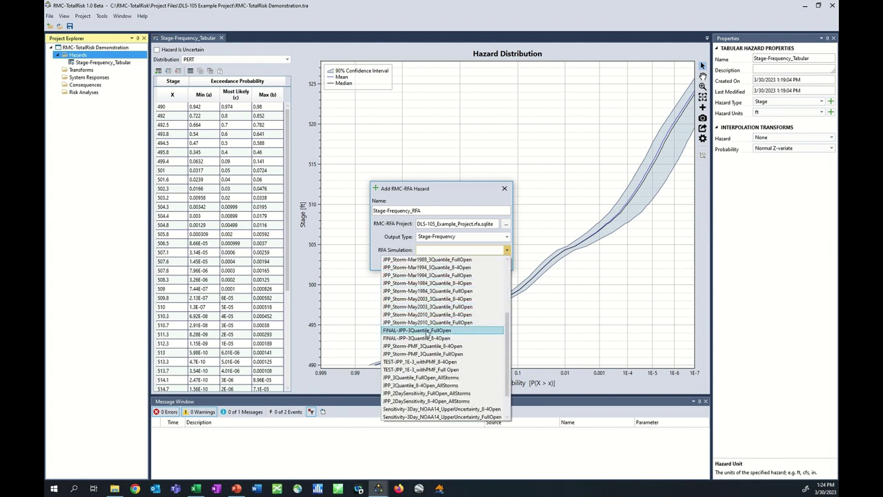
left_click(427, 340)
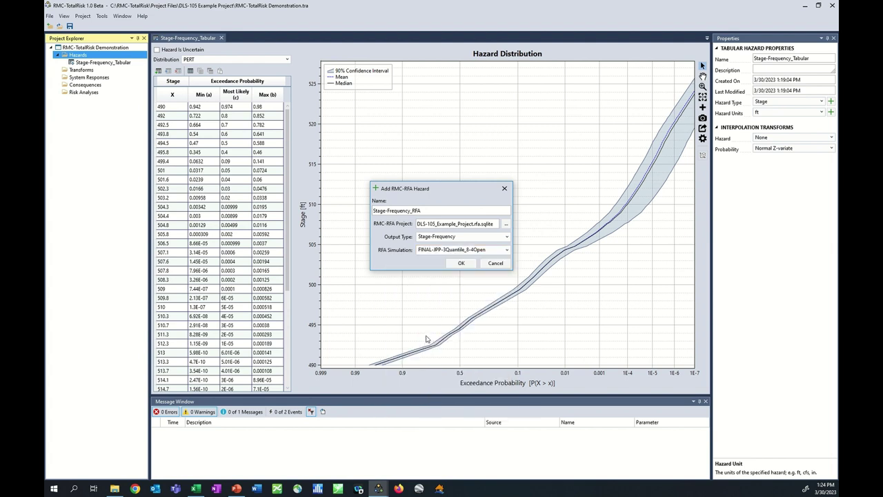
left_click(462, 264)
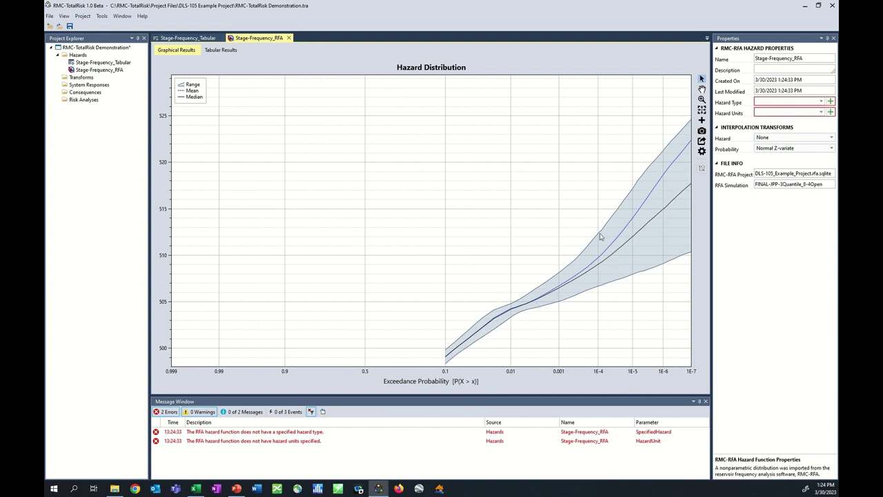
Step: Set the RFA hazard's type to Stage and its units to ft, and look over its tabular results
left_click(822, 102)
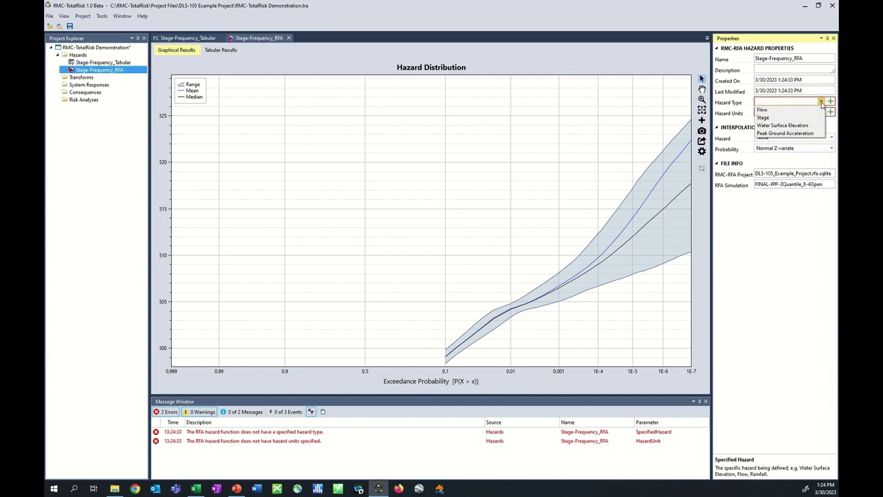
left_click(790, 118)
left_click(821, 112)
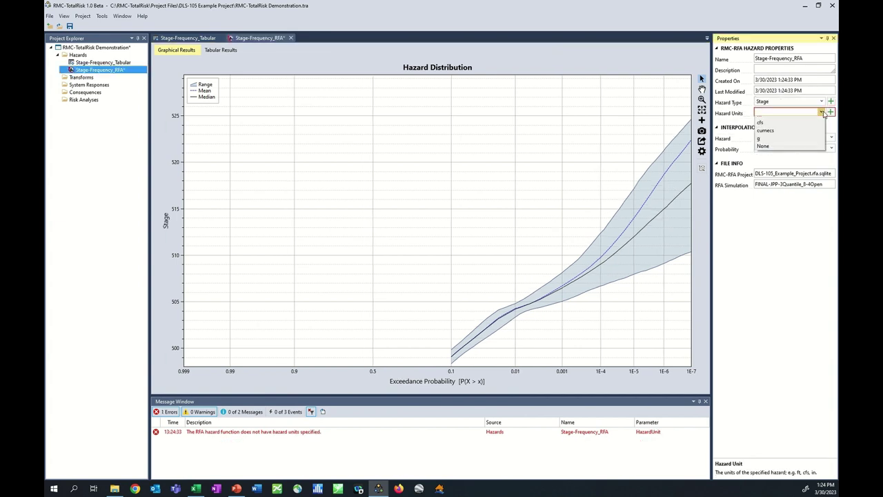
left_click(796, 125)
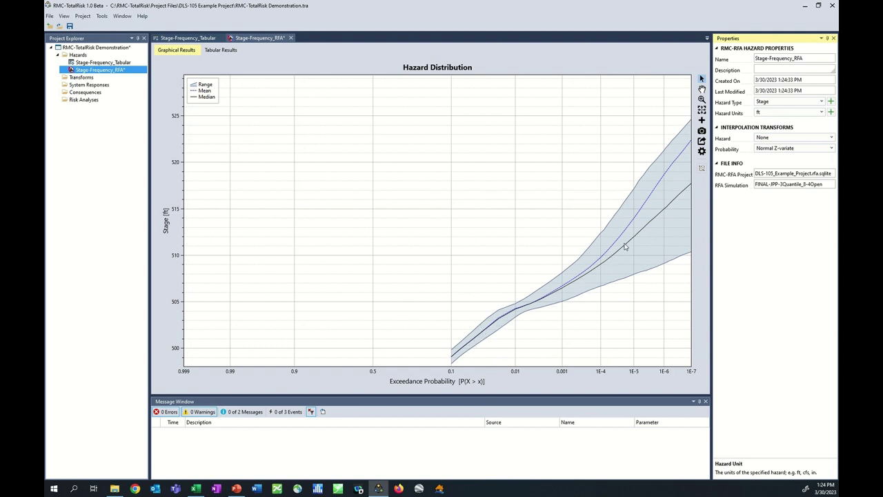
left_click(220, 50)
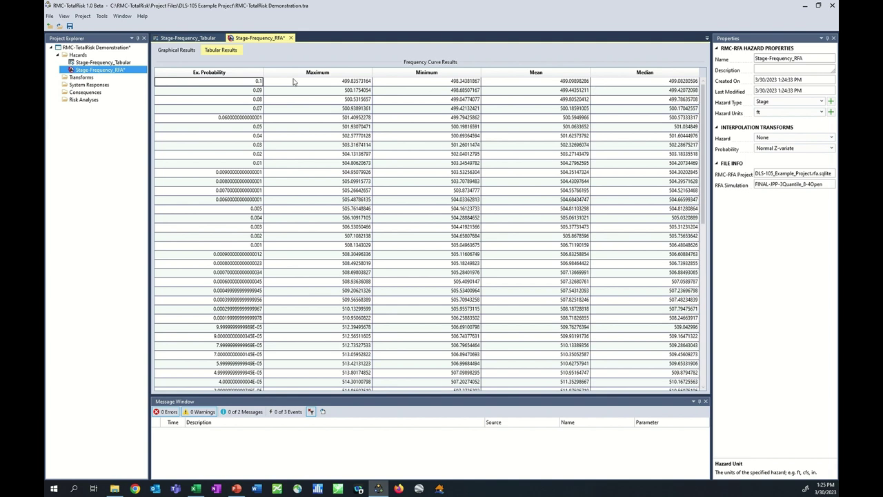
left_click(182, 51)
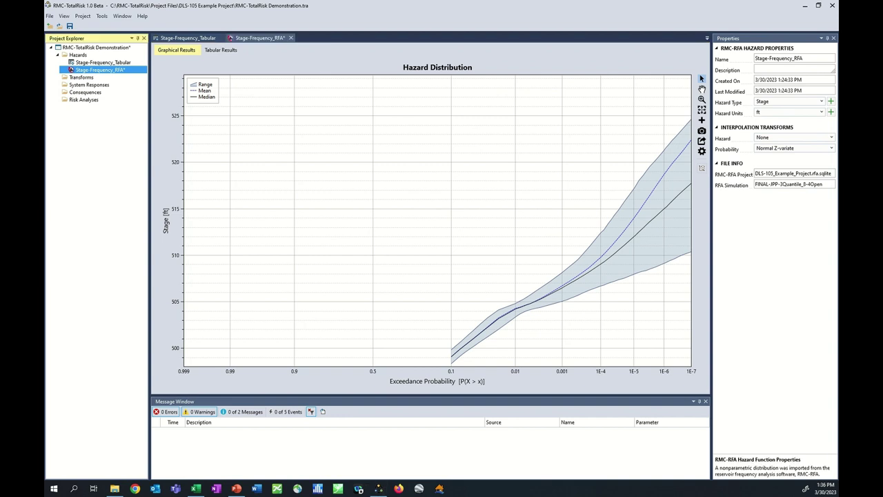
Step: Add a tabular transform named Stage to Discharge to the Transforms folder
right_click(82, 77)
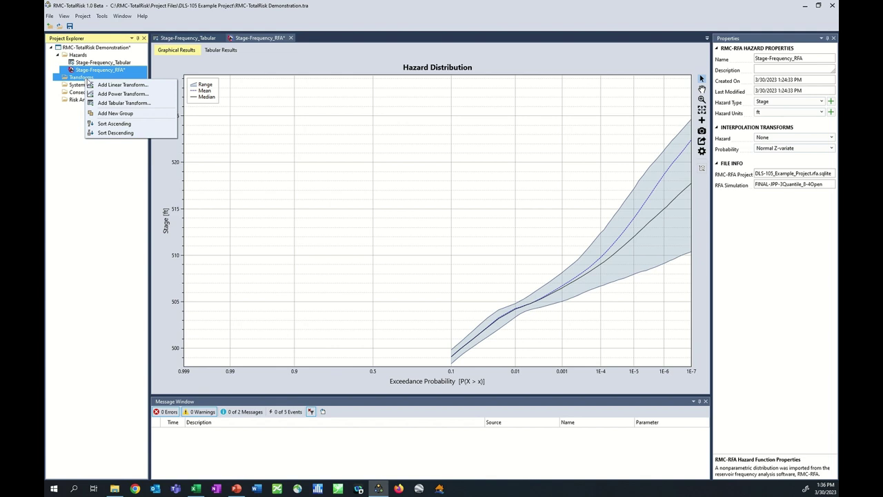
left_click(122, 103)
left_click_drag(408, 234, 342, 232)
type("S")
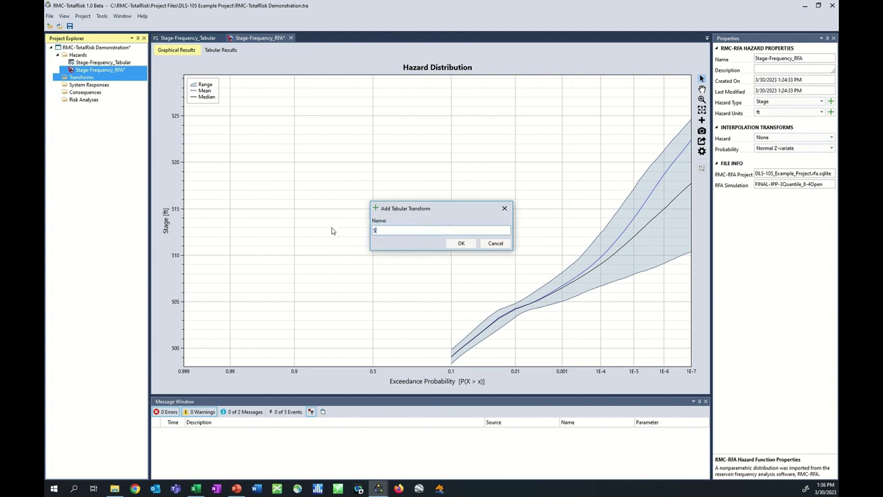
type("tage to Discharge")
left_click(458, 243)
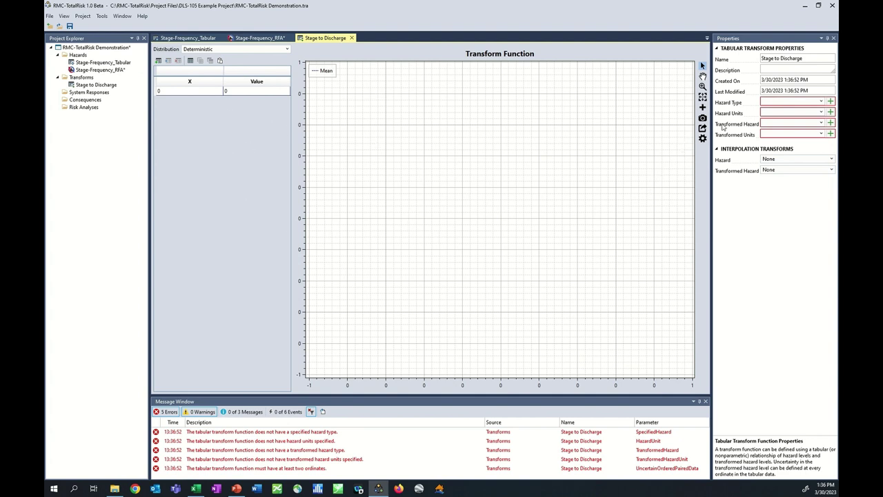
Step: Set the Stage to Discharge transform's hazard type to Stage and its hazard units to ft
mouse_move(742, 117)
left_click(788, 103)
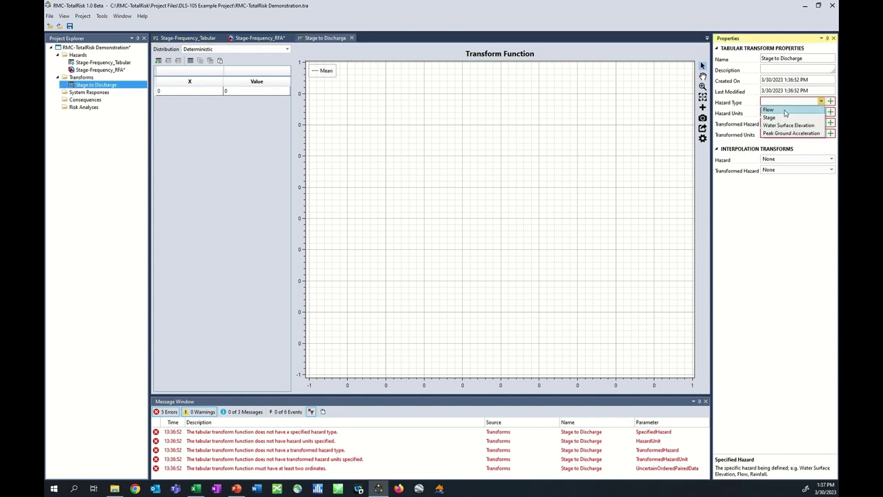
left_click(782, 117)
left_click(783, 114)
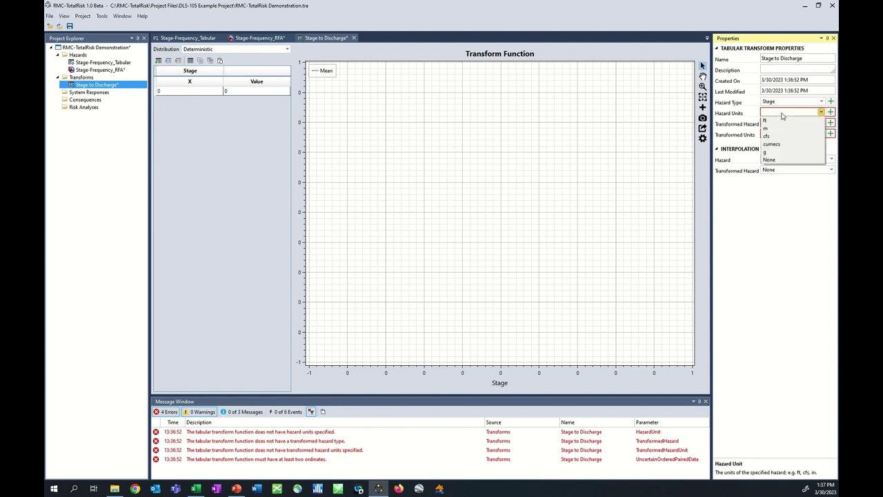
left_click(779, 123)
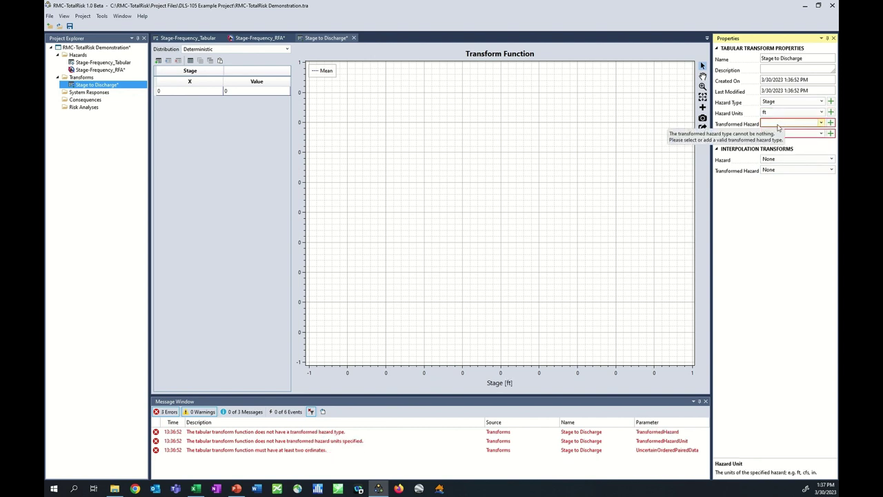
Step: Set the transformed hazard to Flow in cfs and keep the transform's distribution Deterministic
left_click(778, 125)
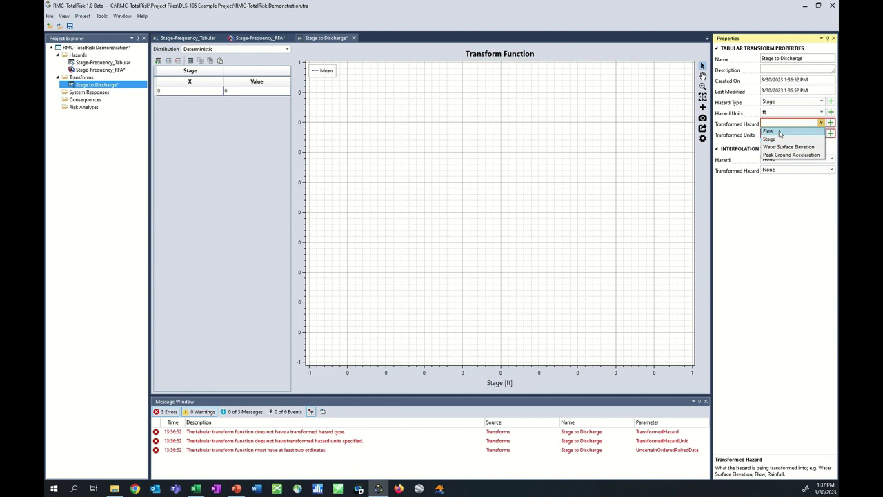
left_click(780, 131)
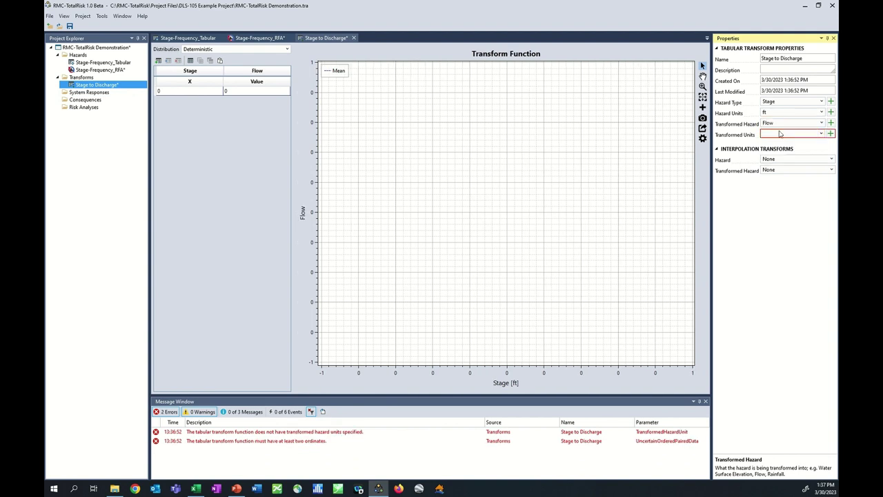
left_click(778, 135)
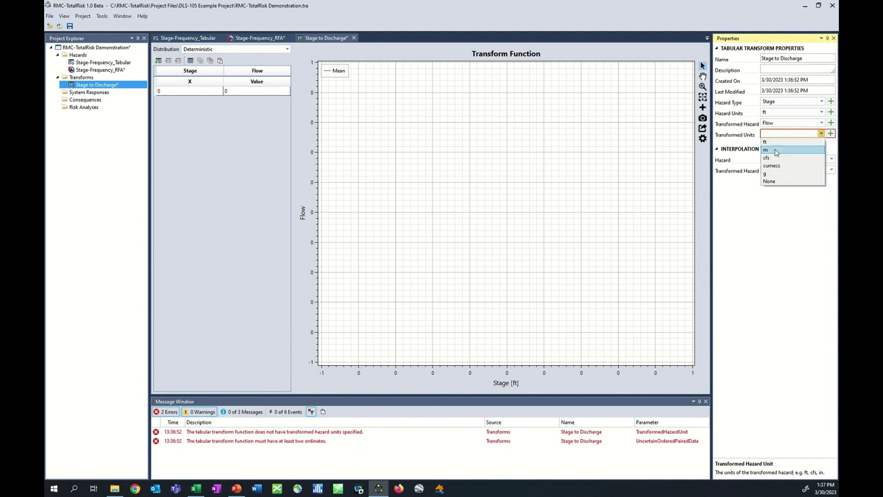
left_click(776, 160)
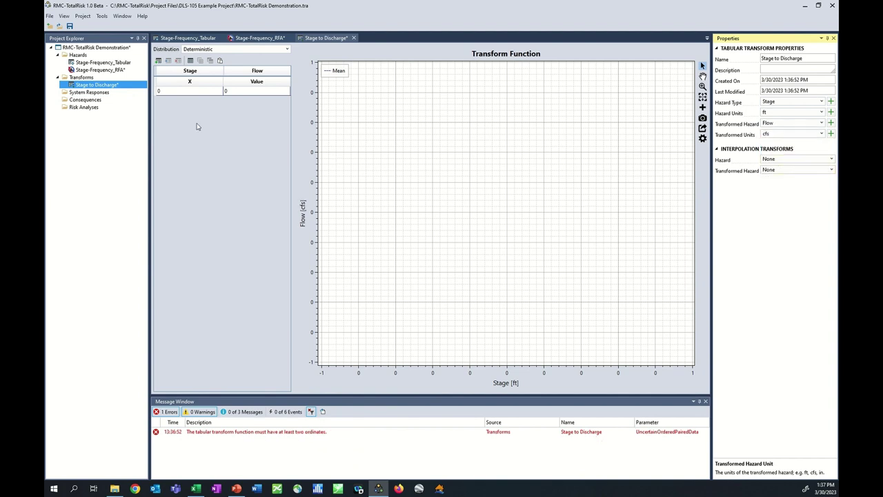
left_click(287, 50)
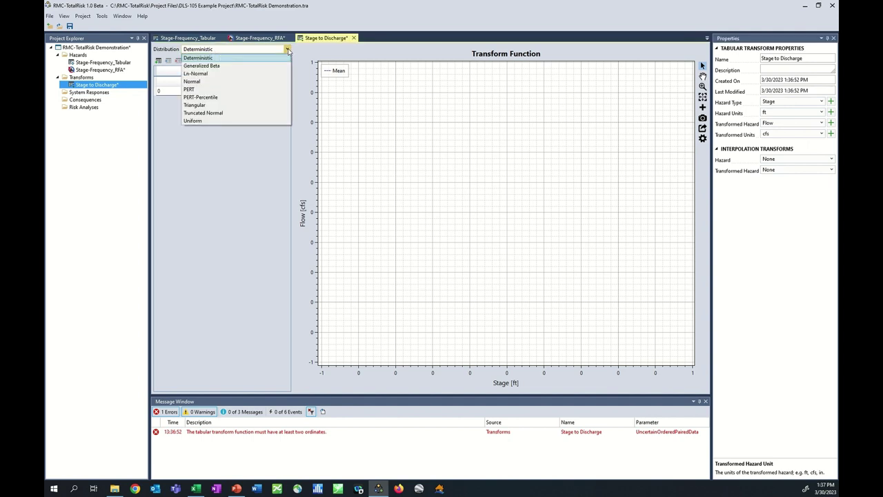
left_click(220, 59)
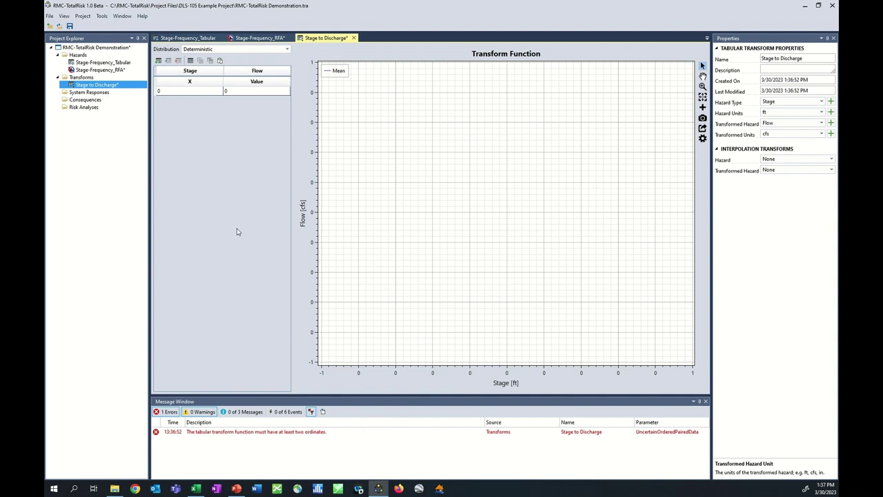
Step: Switch to Excel and copy the stage and discharge values in B3:C49 of the Stage-Discharge Transform workbook
left_click(196, 489)
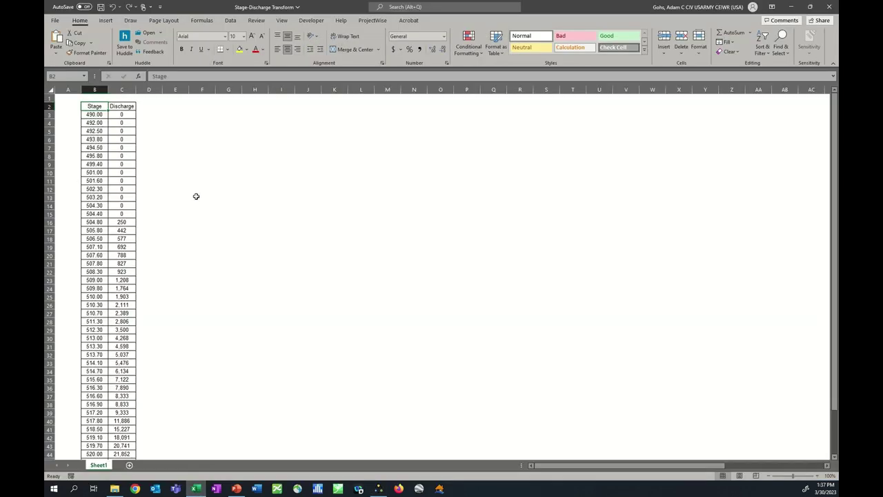
left_click_drag(89, 118, 113, 445)
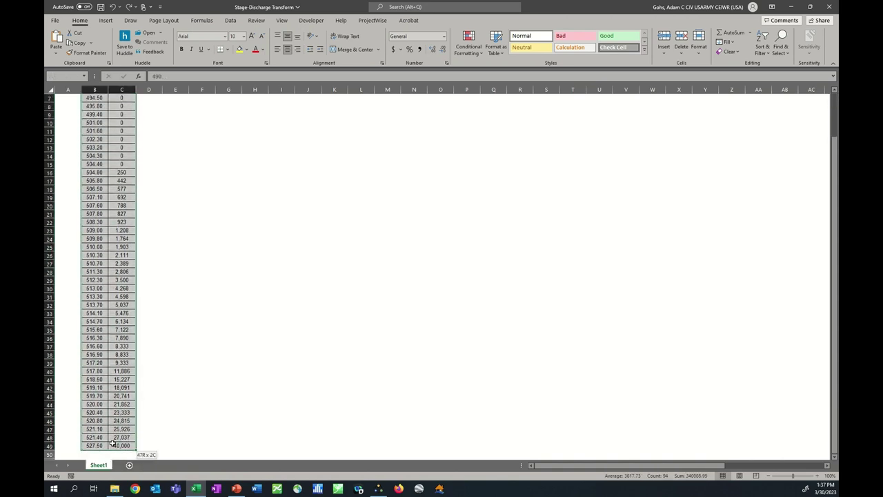
key("ctrl+c")
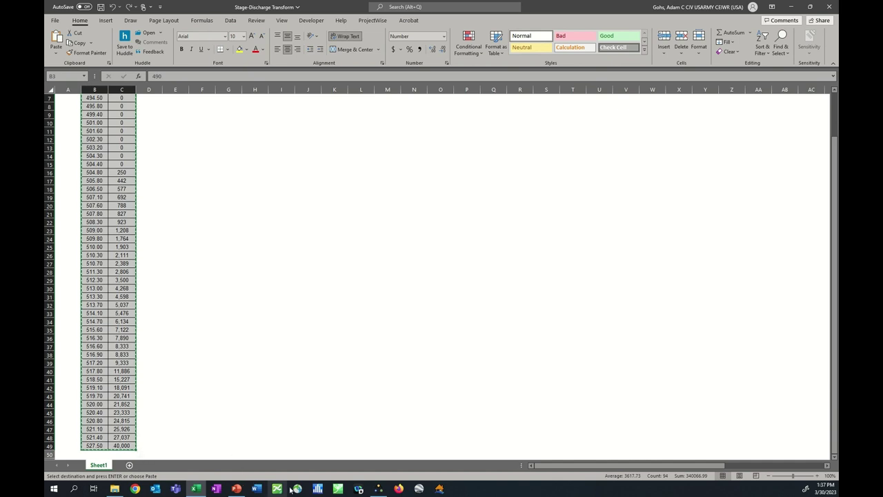
Step: Switch to RMC-TotalRisk and paste the copied stage and discharge values into the Stage to Discharge transform's table
left_click(378, 489)
left_click(177, 93)
right_click(178, 95)
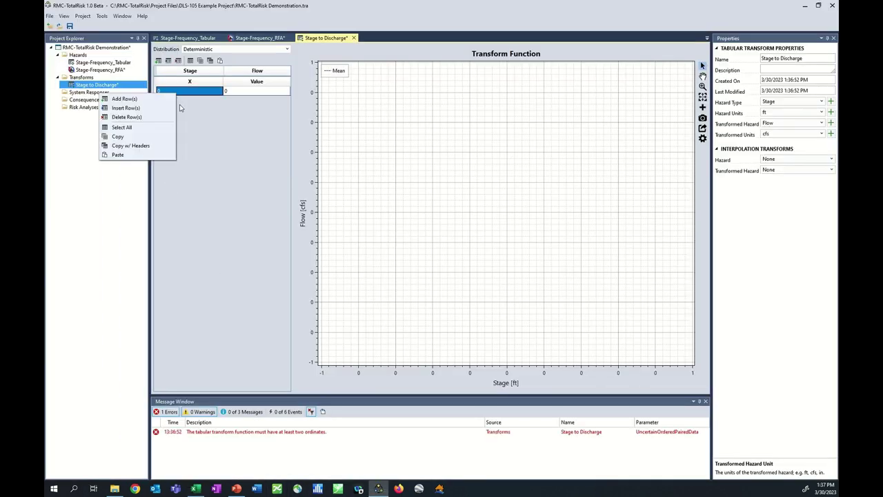
left_click(122, 157)
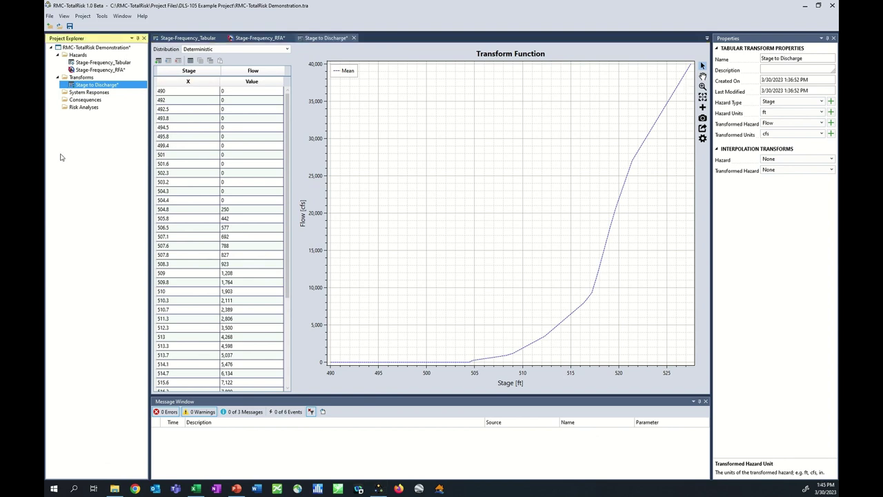
Step: Add an event tree response named Example Event Tree 1 to System Responses, using the Basic template
right_click(91, 94)
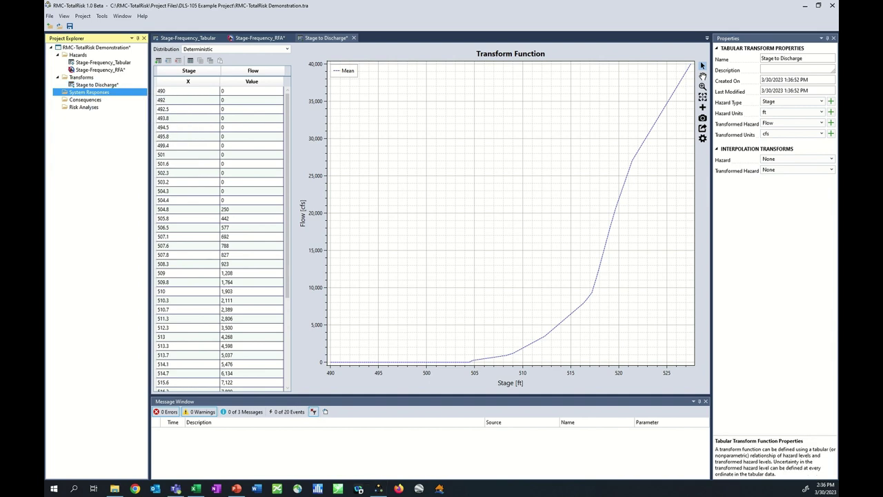
right_click(93, 93)
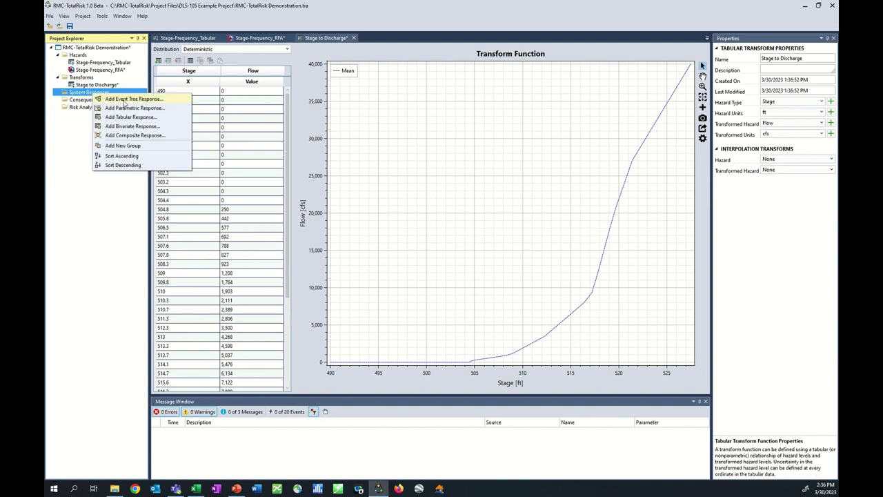
left_click(125, 100)
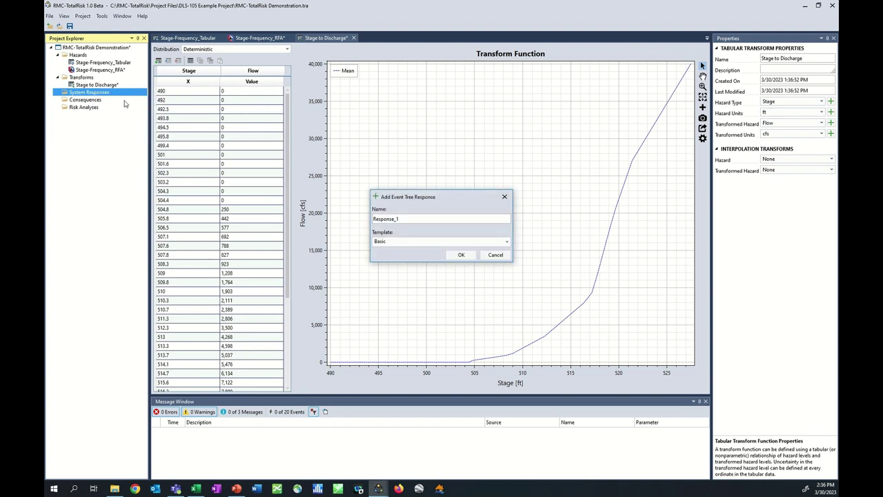
type("Example Event Tree 1")
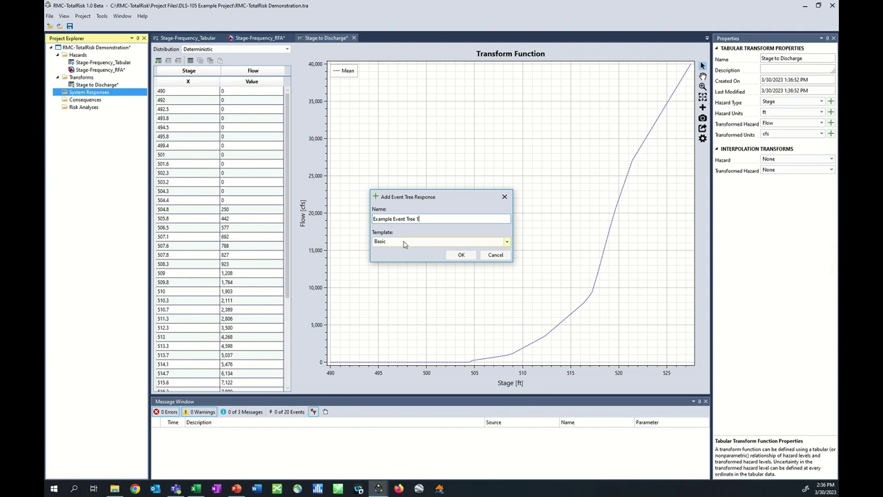
left_click(507, 243)
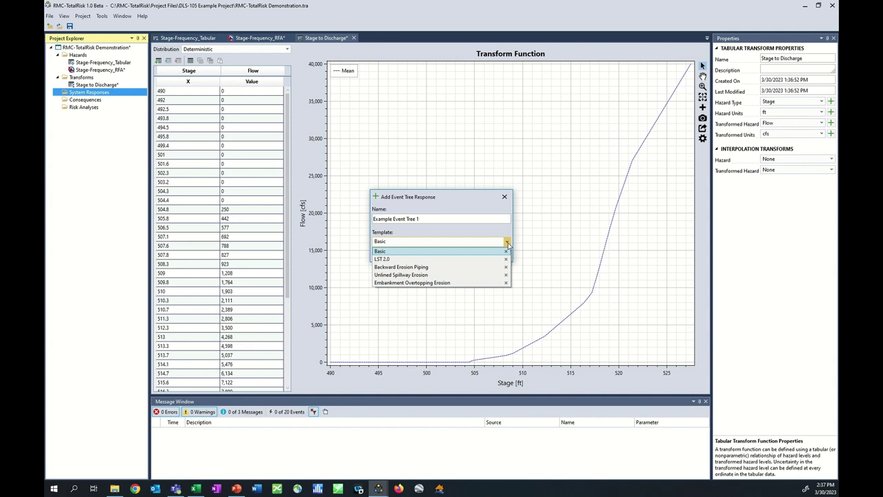
left_click(507, 244)
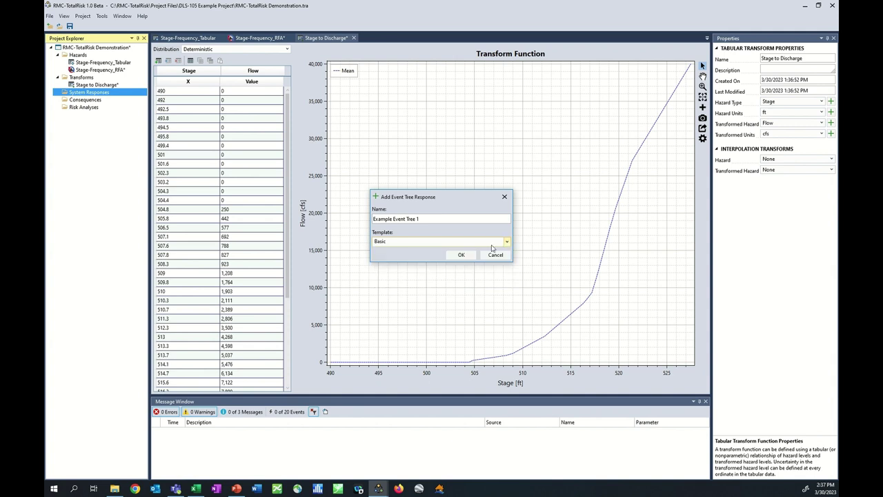
left_click(472, 260)
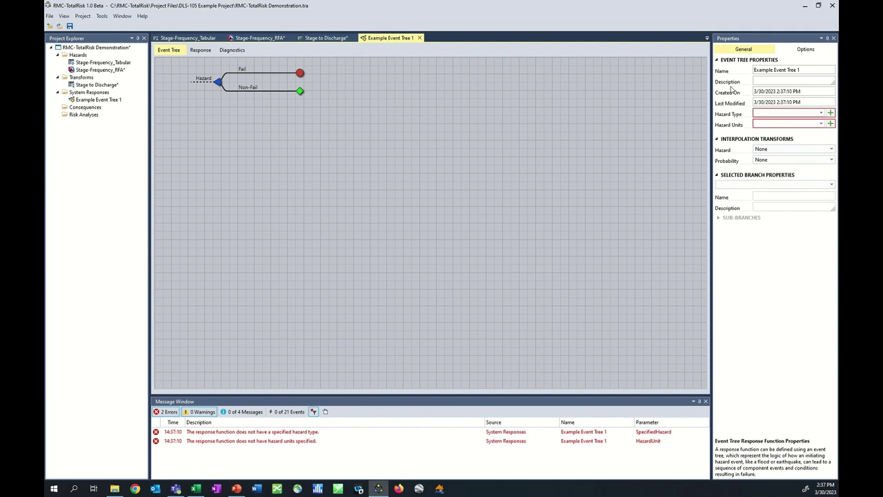
Step: Set the event tree's hazard type to Flow and its hazard units to cfs
left_click(820, 113)
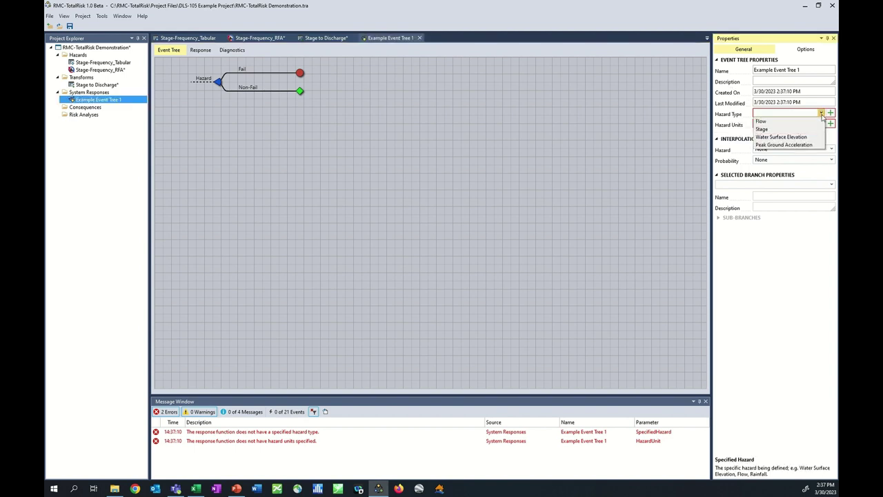
left_click(780, 122)
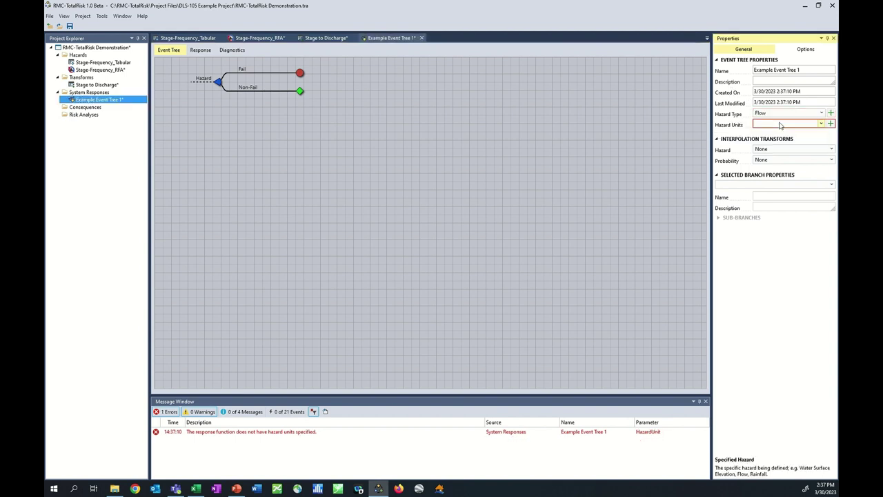
left_click(821, 124)
left_click(780, 149)
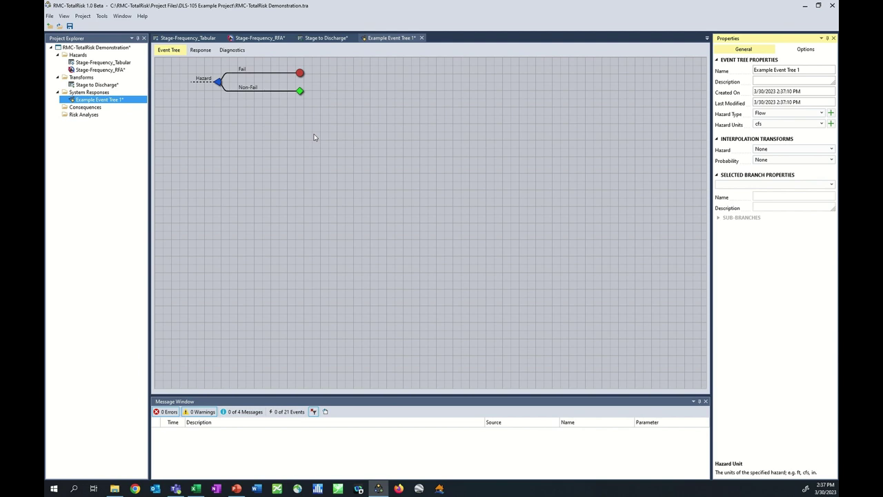
Step: Add a first sub-branch to the end node of the Fail branch in the event tree diagram
scroll(319, 194, "down", 2)
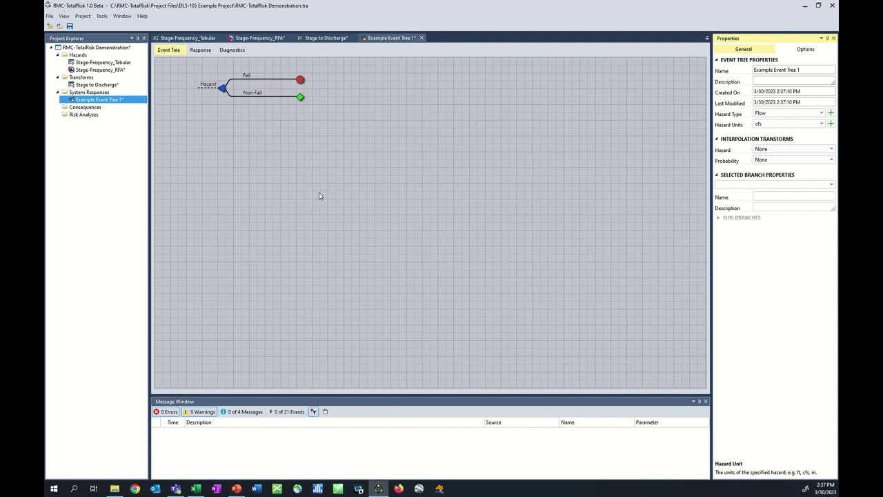
left_click_drag(300, 182, 291, 266)
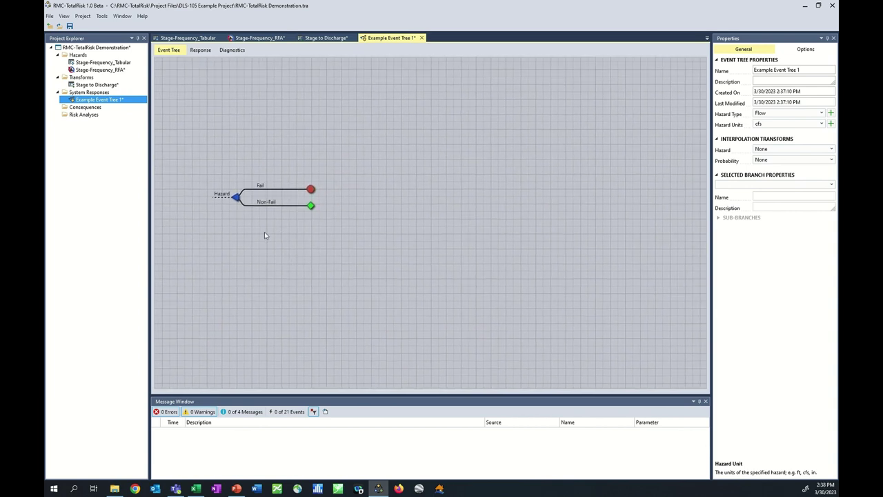
mouse_move(262, 190)
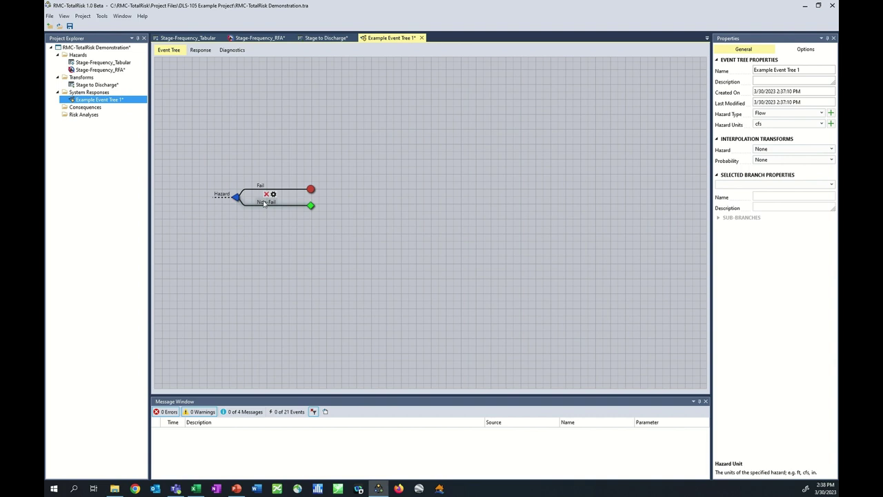
mouse_move(310, 192)
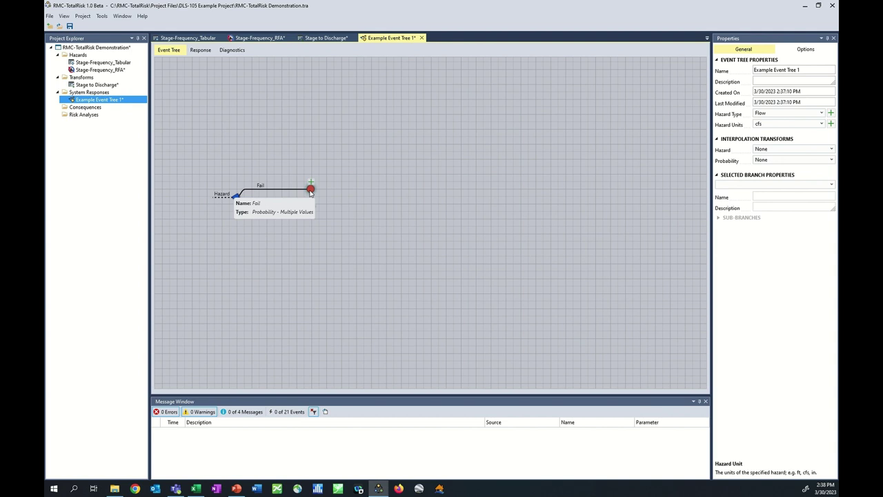
left_click(310, 183)
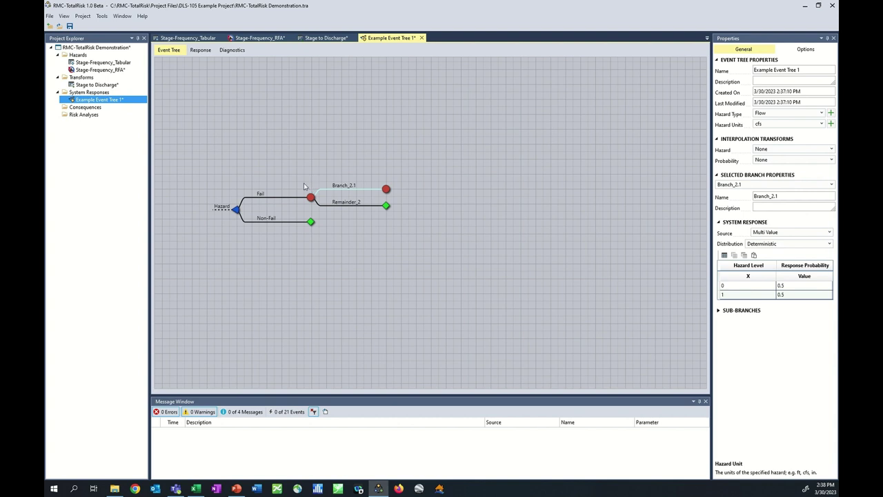
Step: Add a second sub-branch to the Fail branch through its sub-branch properties
left_click(261, 196)
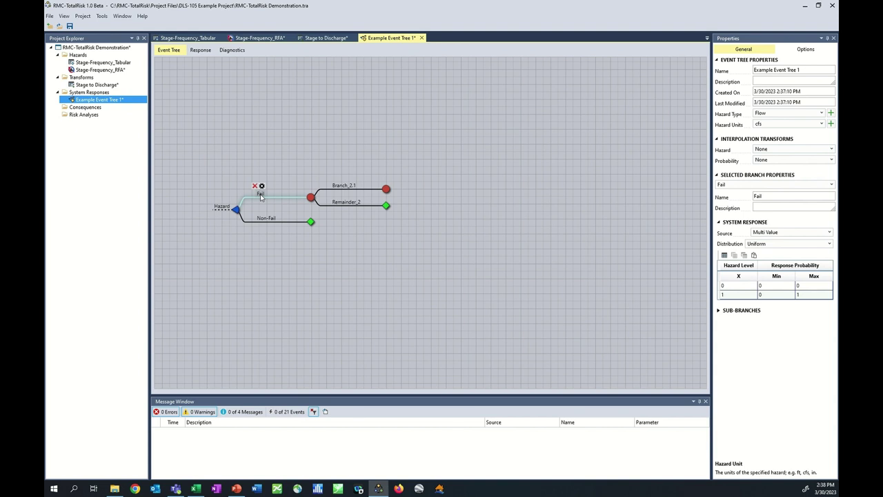
left_click(719, 312)
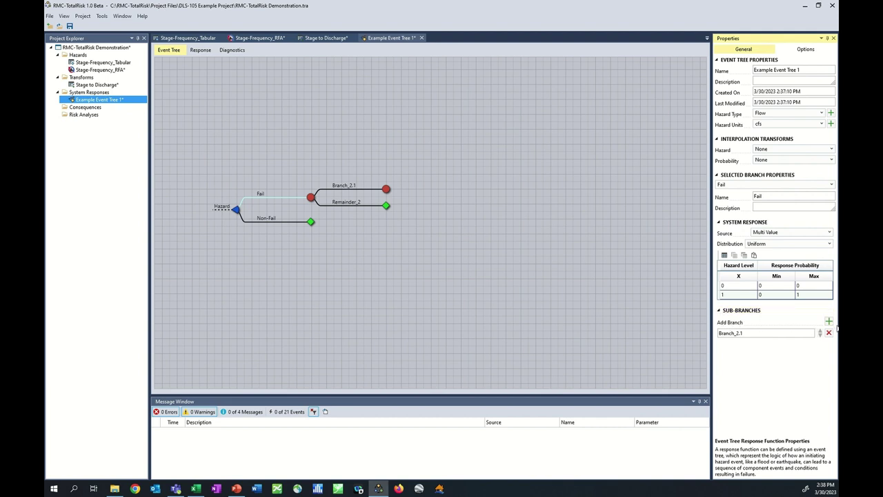
left_click(829, 322)
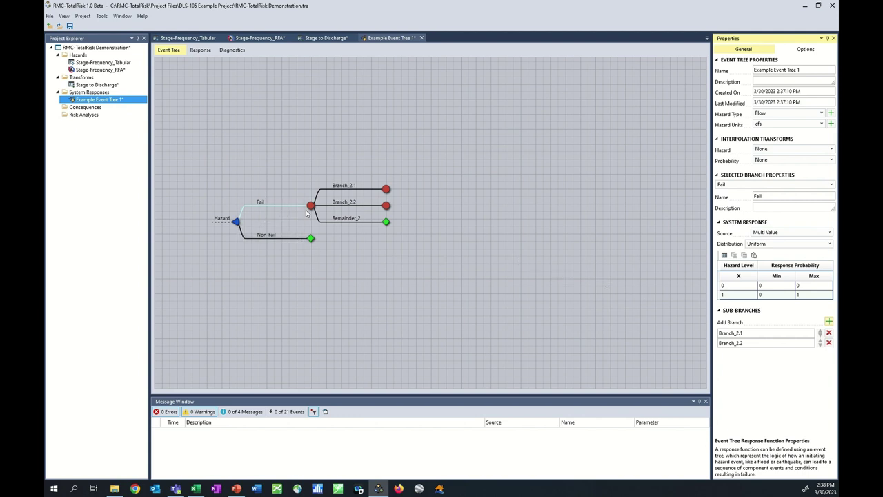
Step: Copy all branches of the Fail node and paste them onto the end of Branch_2.1
mouse_move(308, 206)
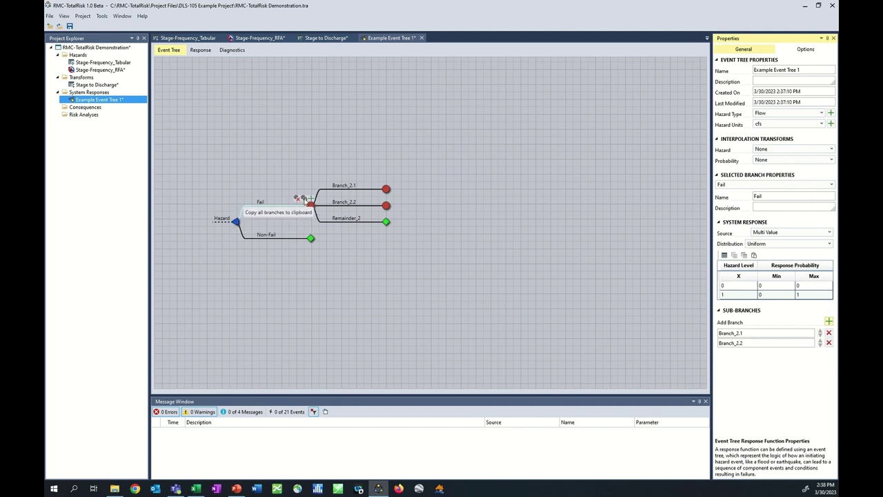
left_click(304, 199)
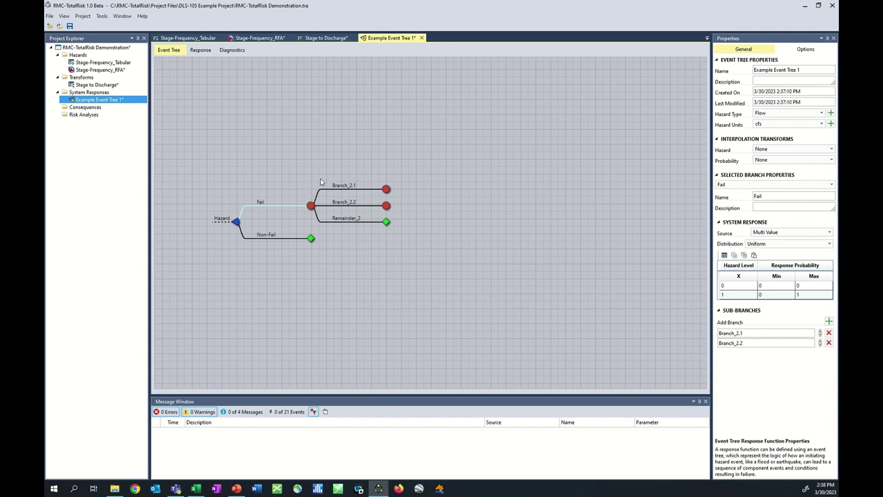
left_click(384, 187)
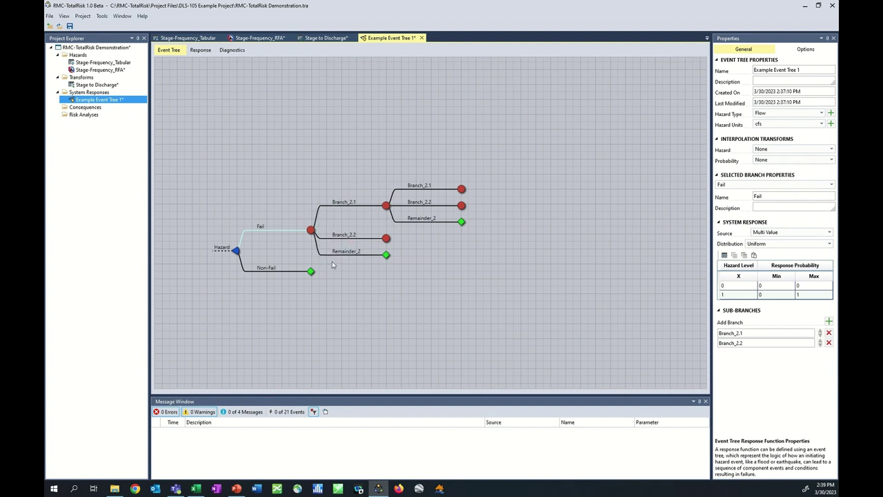
Step: Delete all branches that extend from the Branch_2.1 node and confirm the deletion
mouse_move(347, 251)
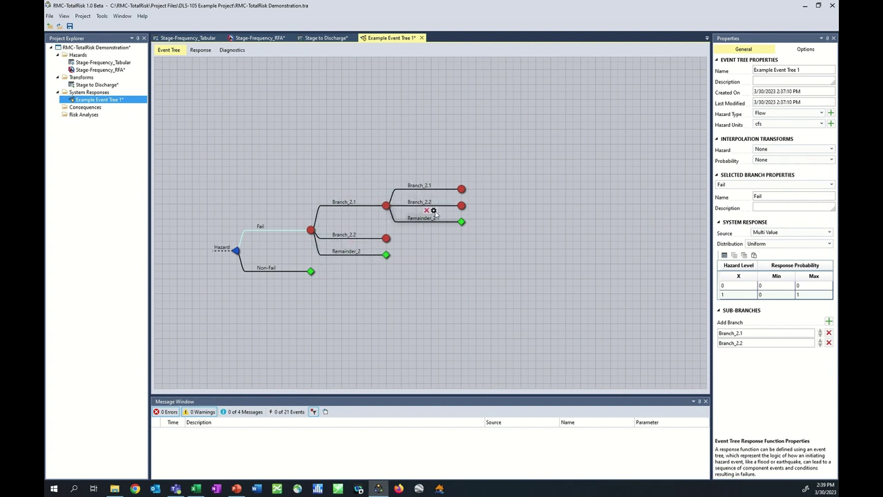
mouse_move(431, 196)
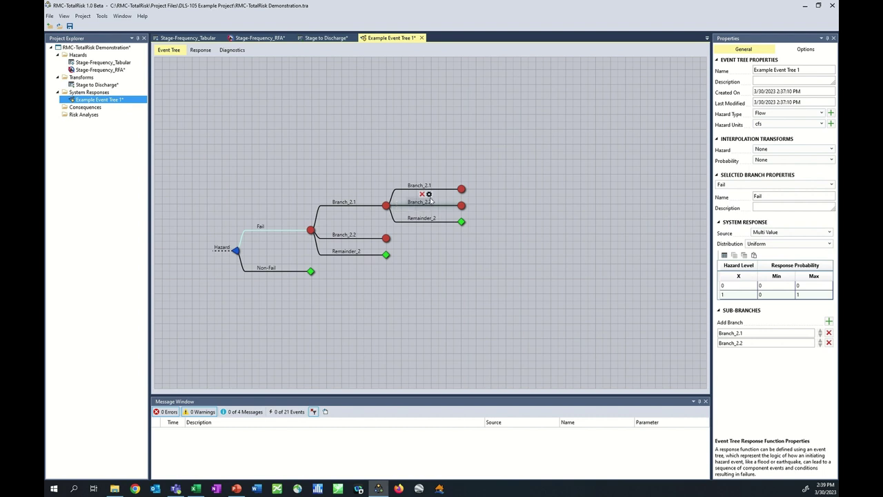
mouse_move(390, 207)
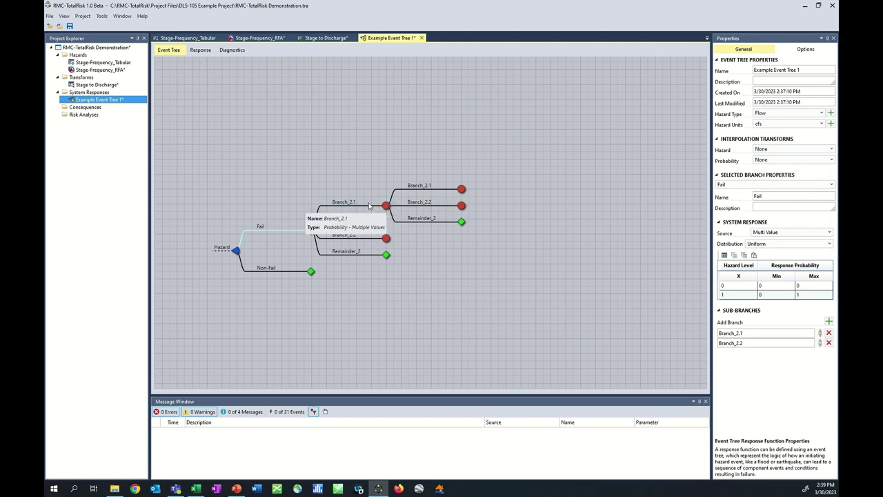
left_click(365, 200)
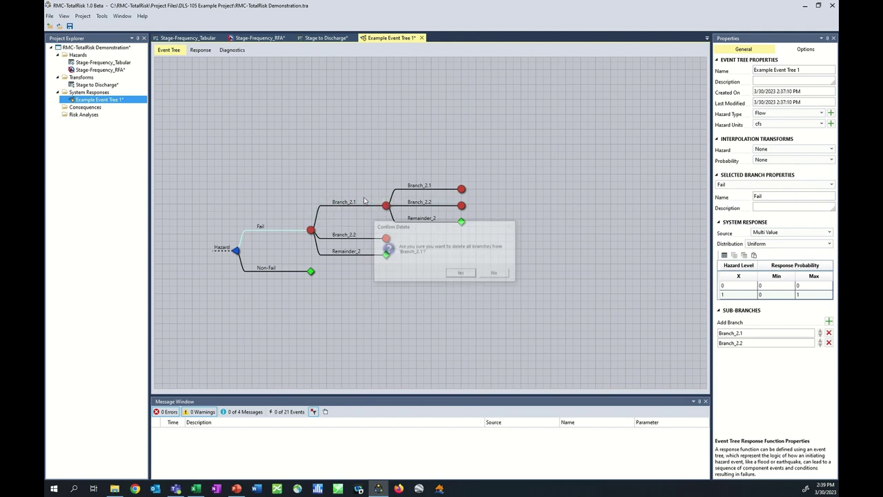
left_click(461, 274)
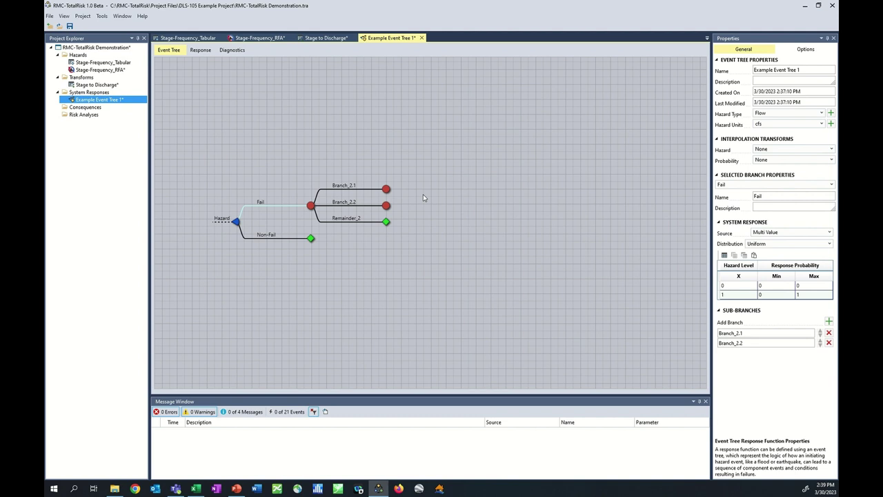
Step: Delete Branch_2.1 from the Fail node and confirm the deletion
mouse_move(343, 188)
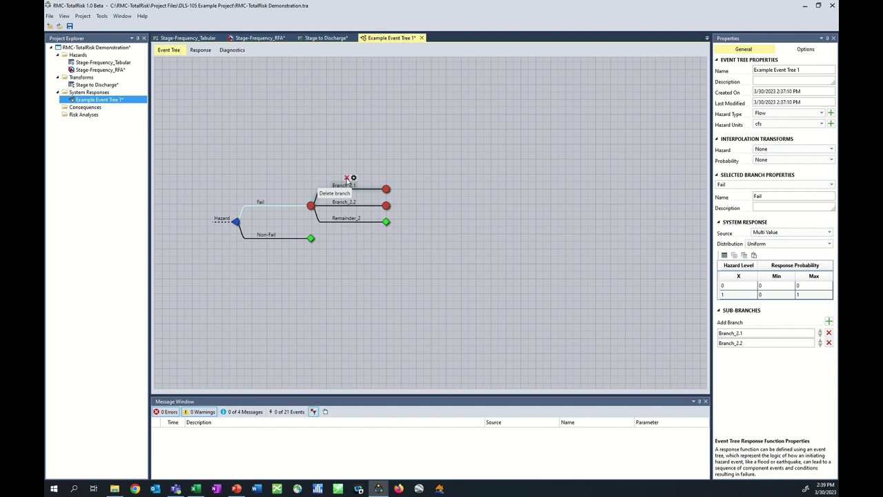
left_click(347, 178)
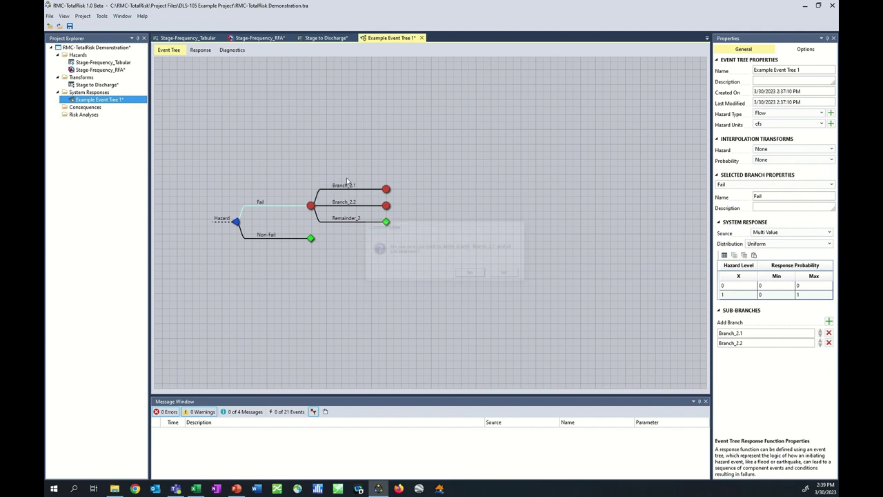
left_click(471, 274)
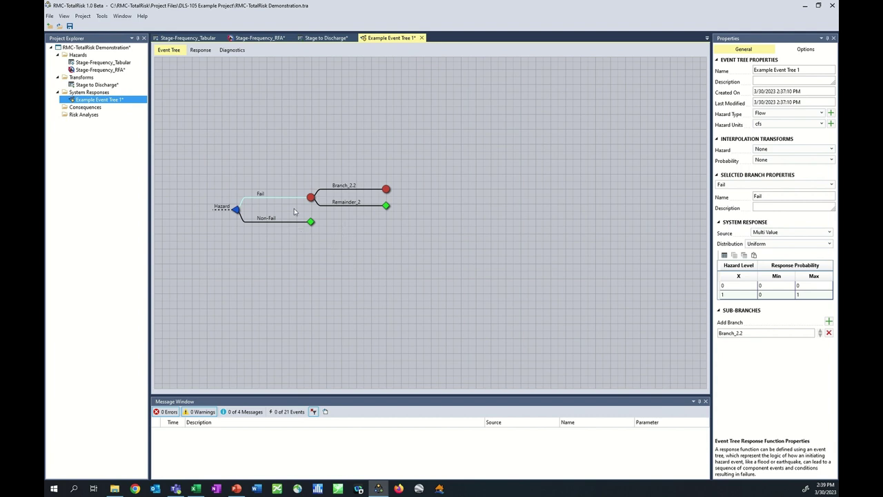
Step: Rename the Fail branch as Node 1 directly from the event tree diagram
double_click(261, 195)
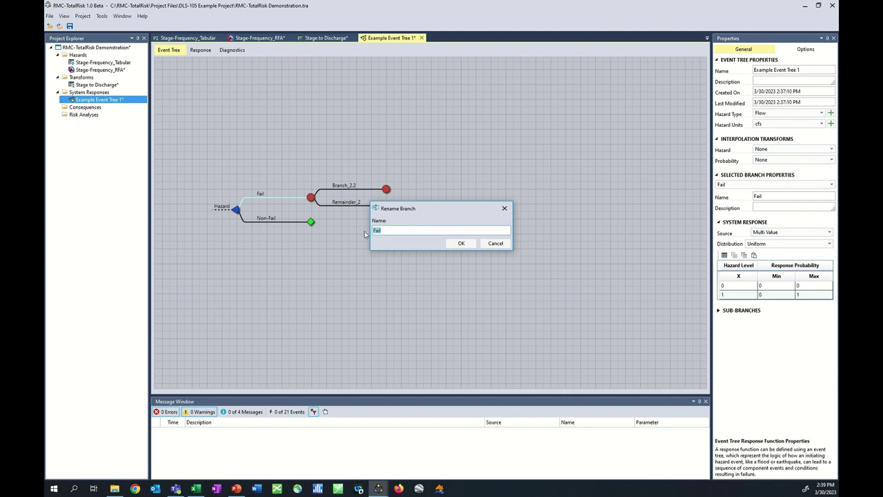
type("Node 1")
key("Return")
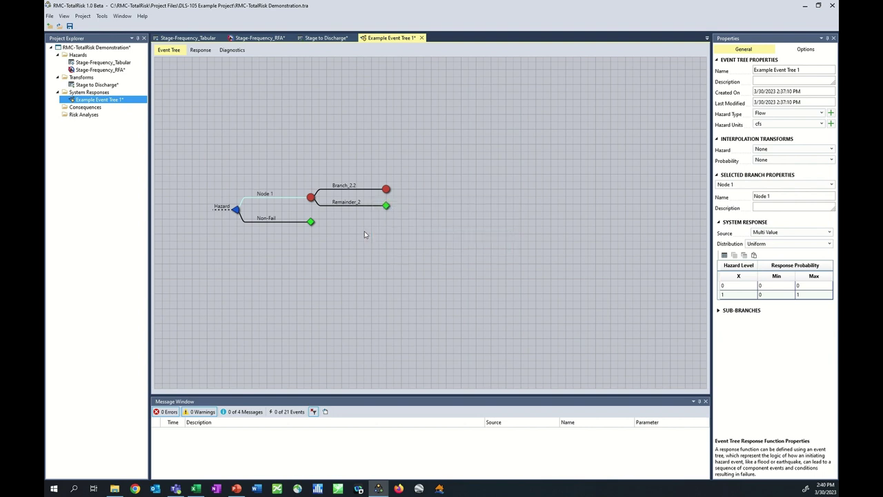
Step: Re-enter the selected branch's name as Node 1 in its properties and deselect the branch
mouse_move(269, 197)
left_click_drag(778, 196, 753, 198)
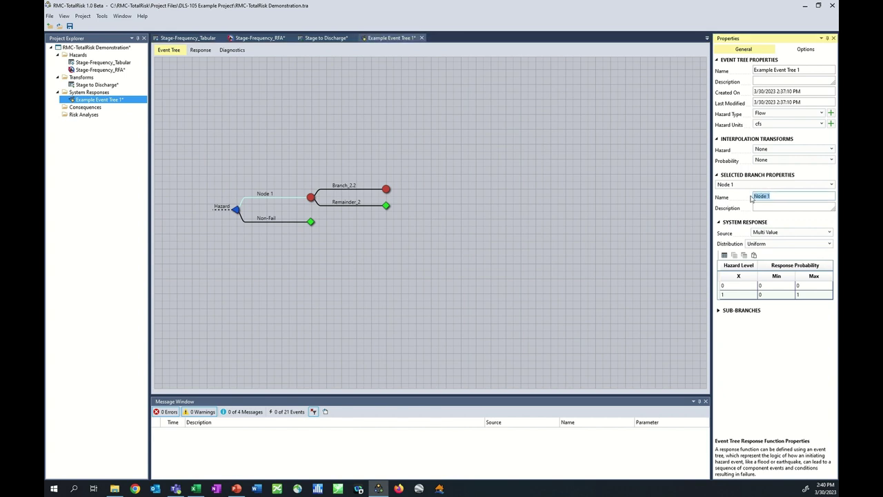
type("Node 3 1")
left_click(546, 226)
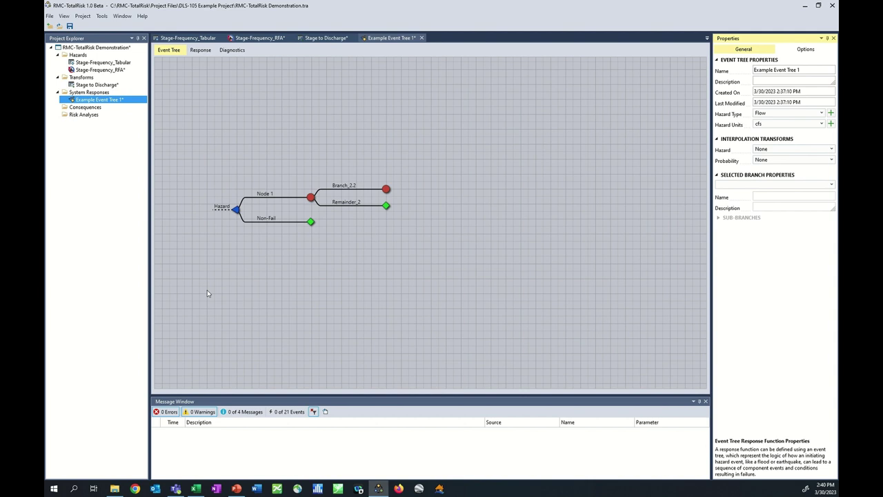
Step: Examine the Hazard node's branch properties, including its hazard levels and the save-as-template option
mouse_move(223, 208)
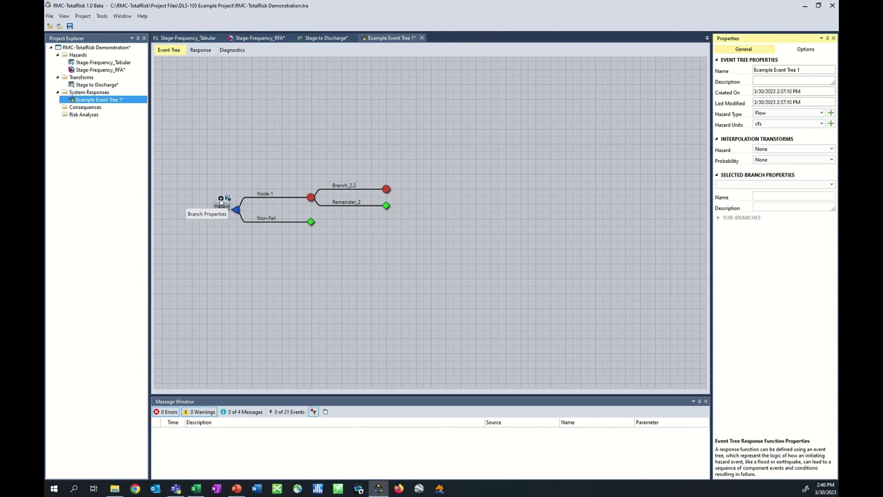
left_click(221, 199)
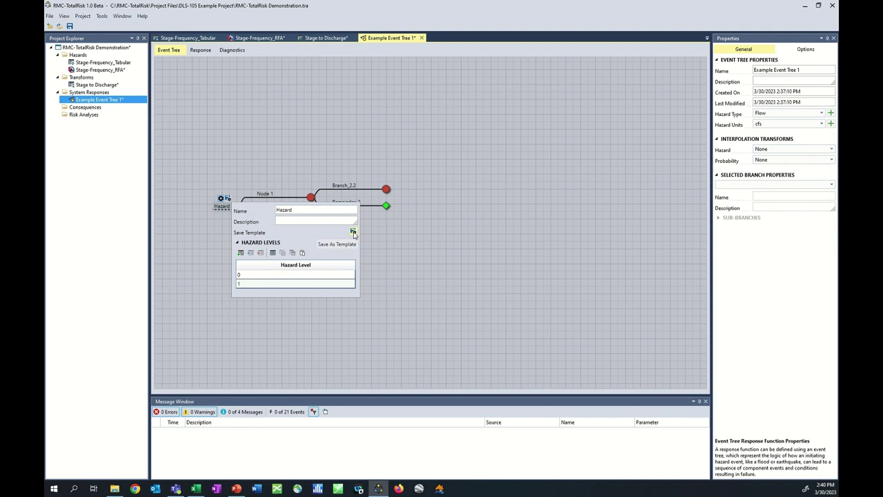
left_click(195, 233)
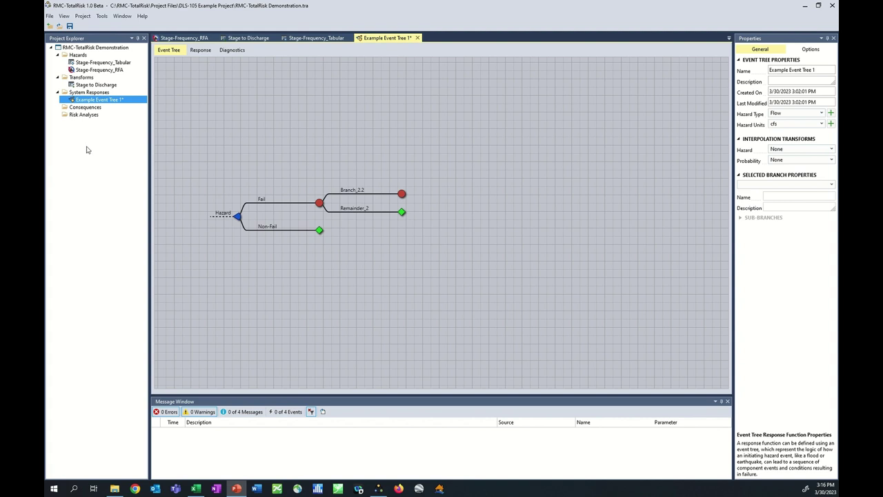
Step: Add an event tree response named PFM 1 (with Intervention) to System Responses using the Basic template
right_click(91, 93)
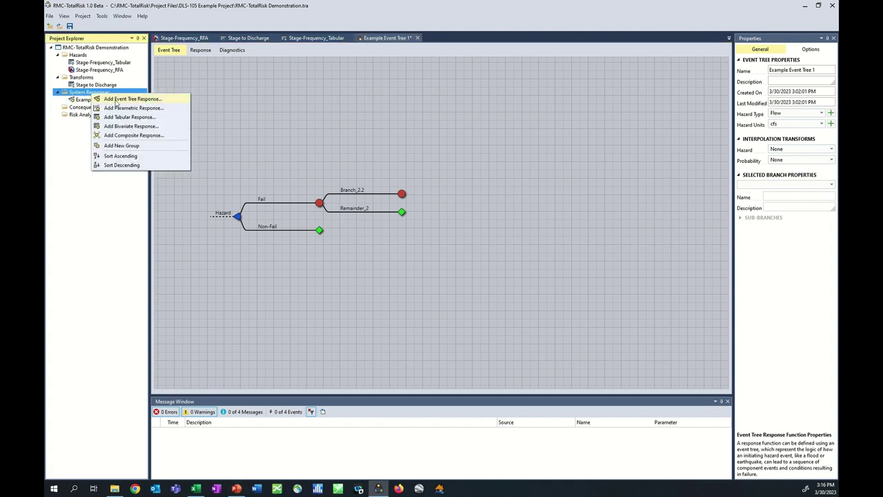
left_click(116, 101)
double_click(382, 219)
type("PFM 1 (with Interve")
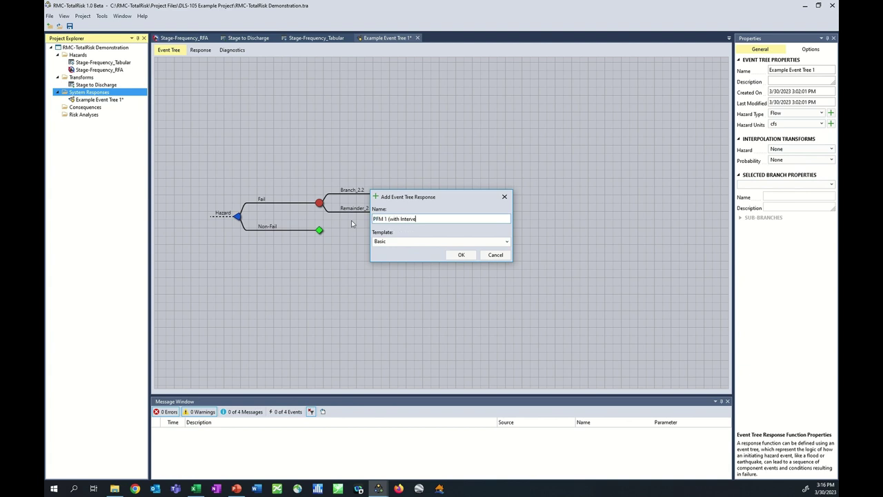
type("ntion)")
left_click(462, 256)
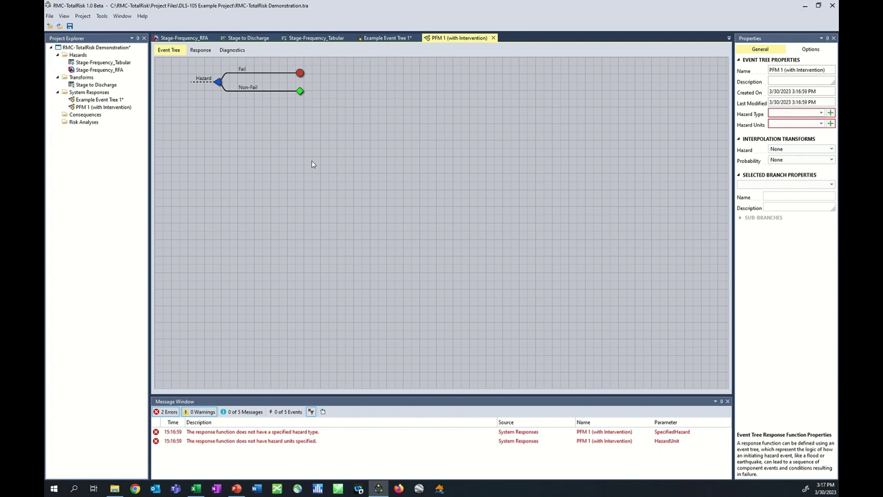
Step: Extend the Fail branch with three successive levels of sub-branches, each continuing from the uppermost failure node
left_click_drag(316, 149, 306, 274)
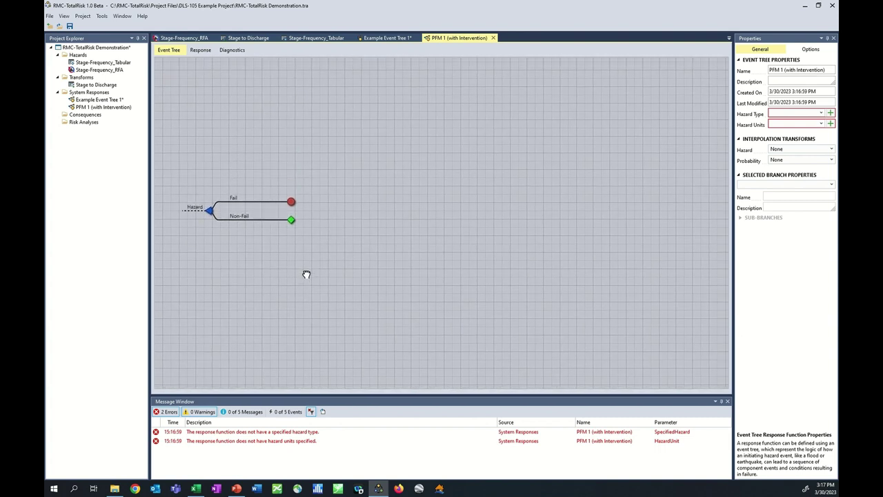
left_click(291, 202)
left_click(374, 202)
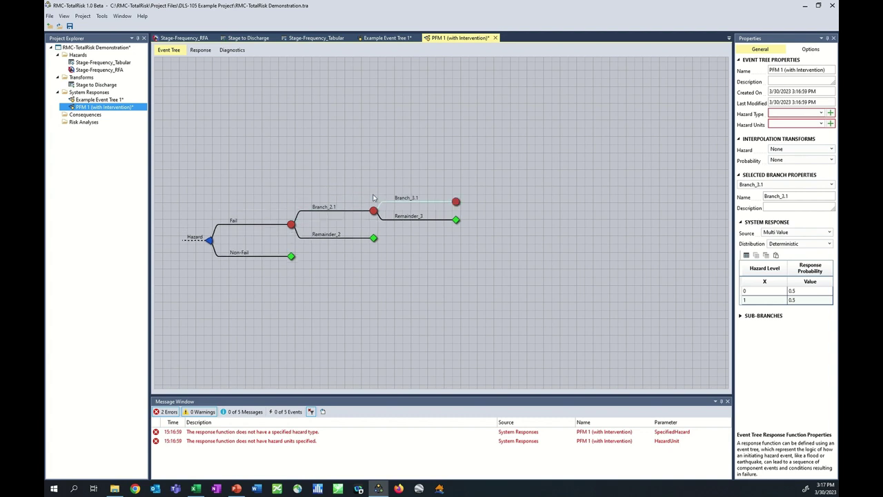
left_click(456, 200)
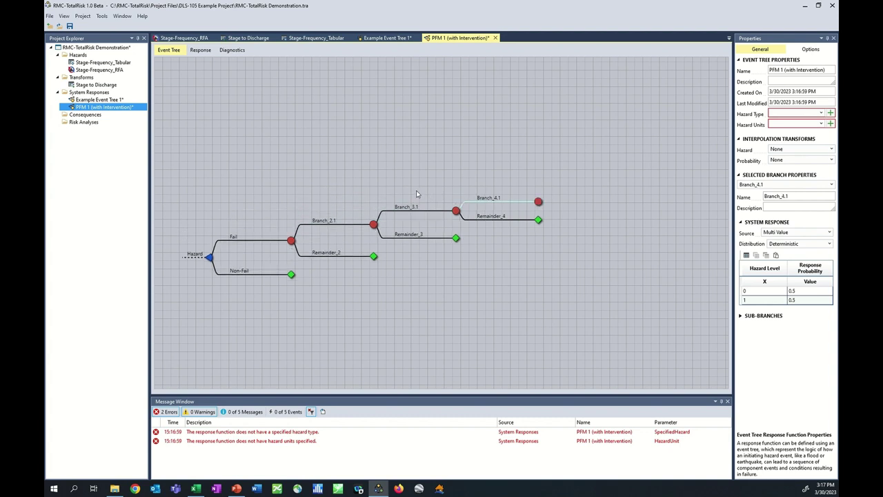
Step: Set the event tree's hazard type to Stage and its hazard units to ft
left_click(784, 114)
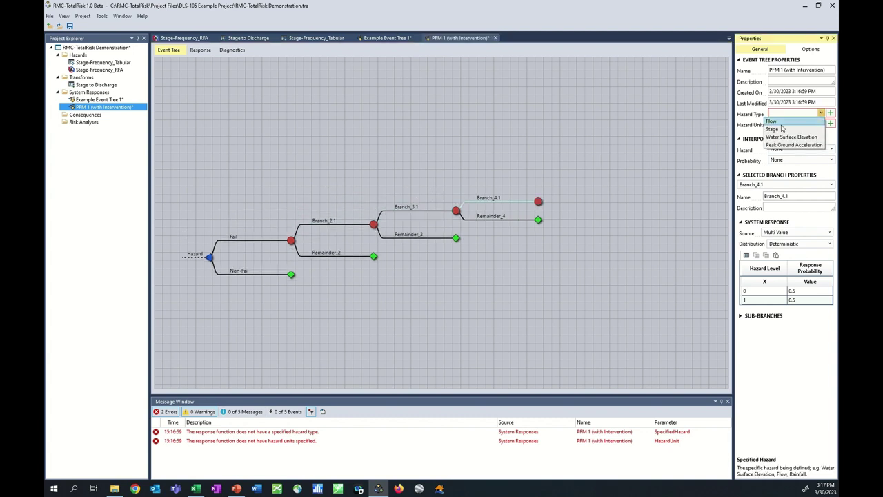
left_click(782, 129)
left_click(783, 125)
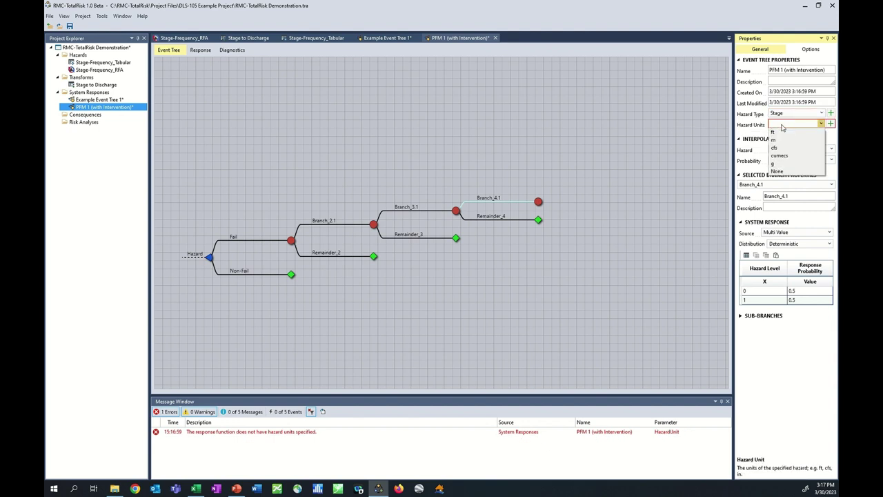
left_click(782, 135)
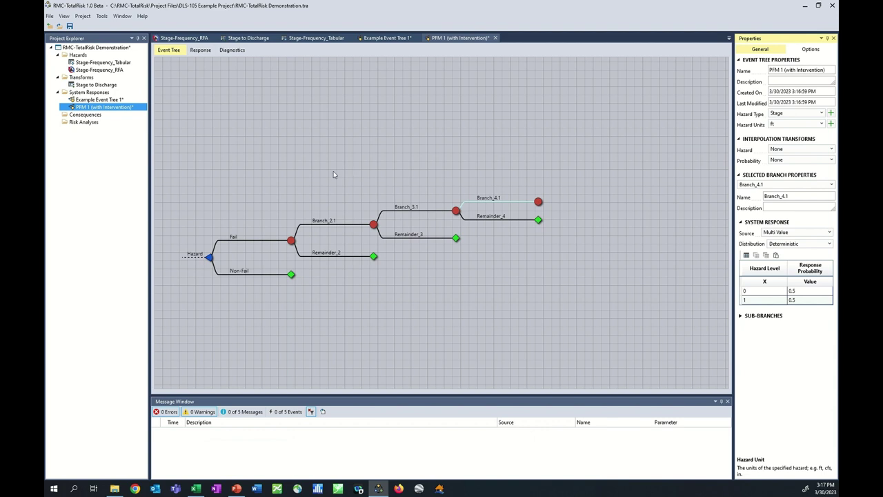
Step: Rename the Fail branch as Node 1
double_click(233, 236)
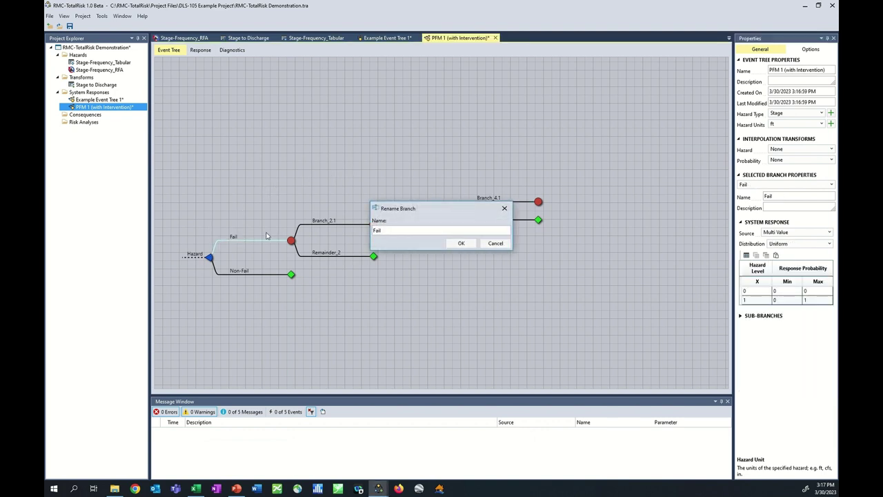
type("Node 1")
key("Return")
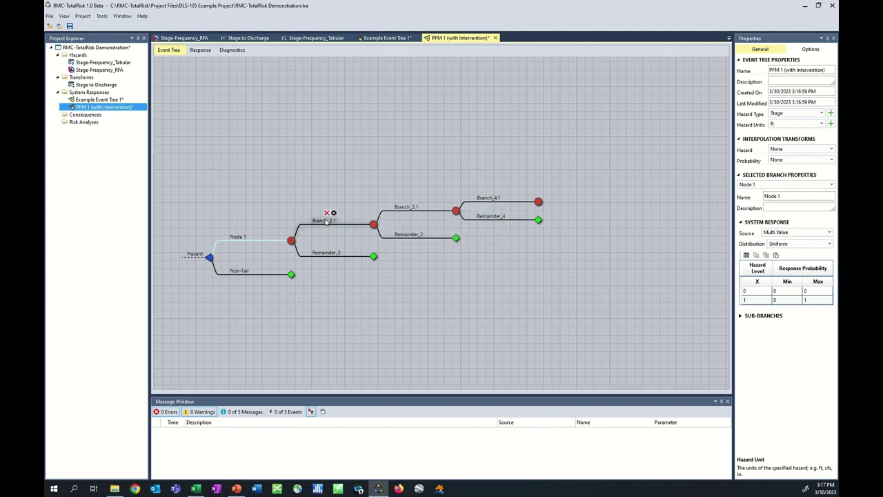
Step: Rename Branch_2.1 as Node 3
double_click(342, 224)
type("Node 3")
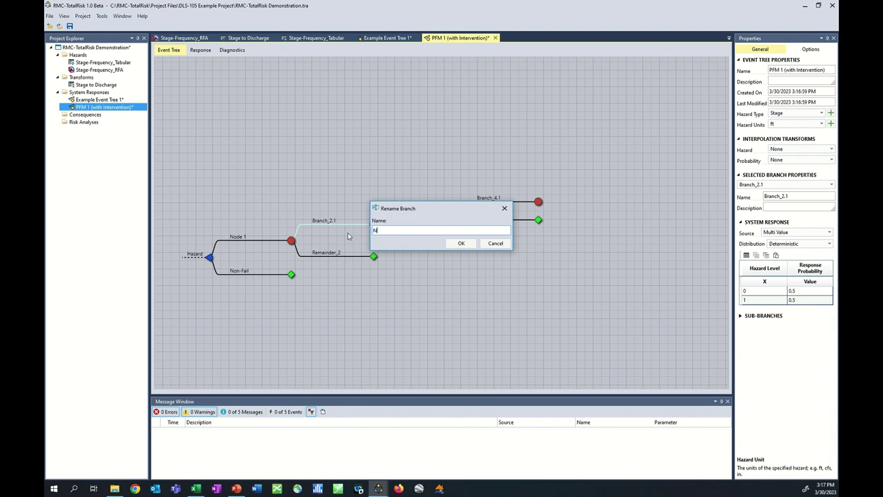
key("Return")
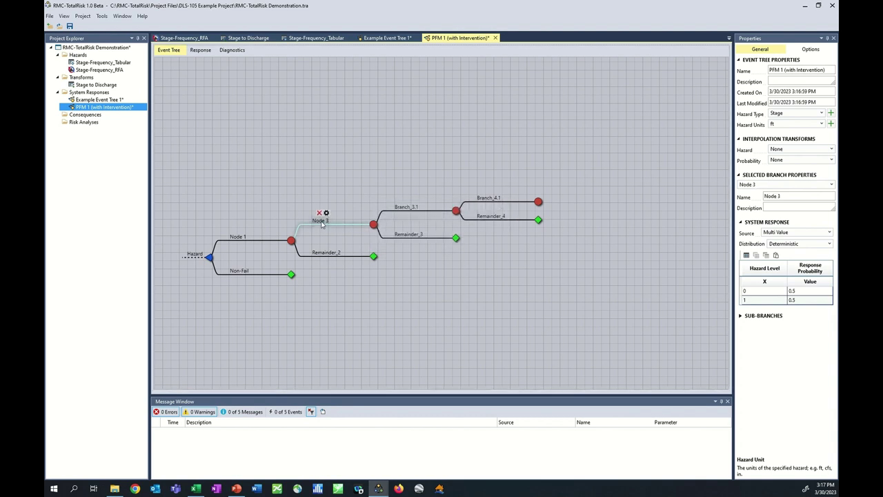
Step: Correct the name of the failure branch that follows Node 1 to Node 2
double_click(322, 224)
left_click(388, 233)
key("BackSpace")
type("2")
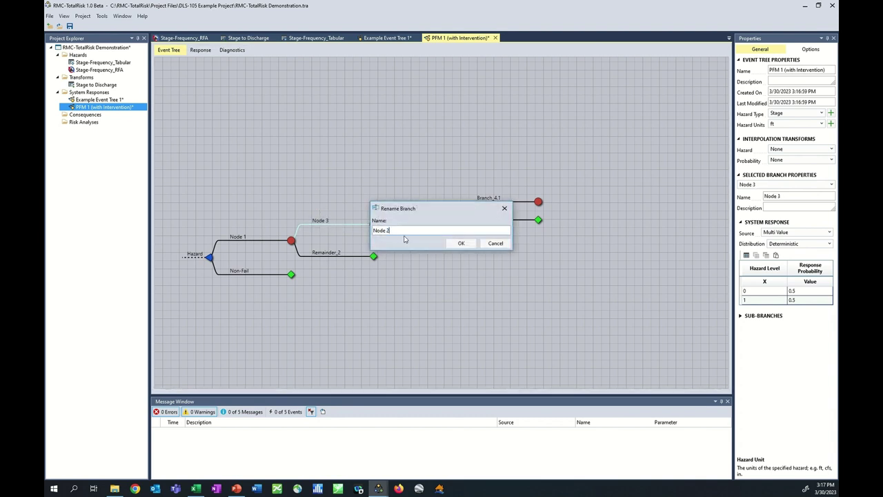
left_click(461, 243)
Step: Rename Branch_3.1 as Node 3 (Intervention)
double_click(413, 209)
left_click_drag(400, 231, 364, 236)
type("Node 3 (Interve")
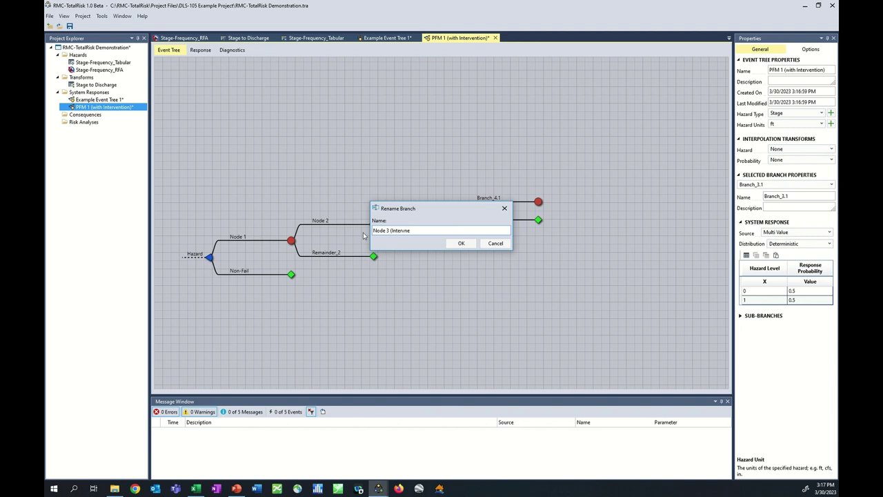
type("ntion")
key("Return")
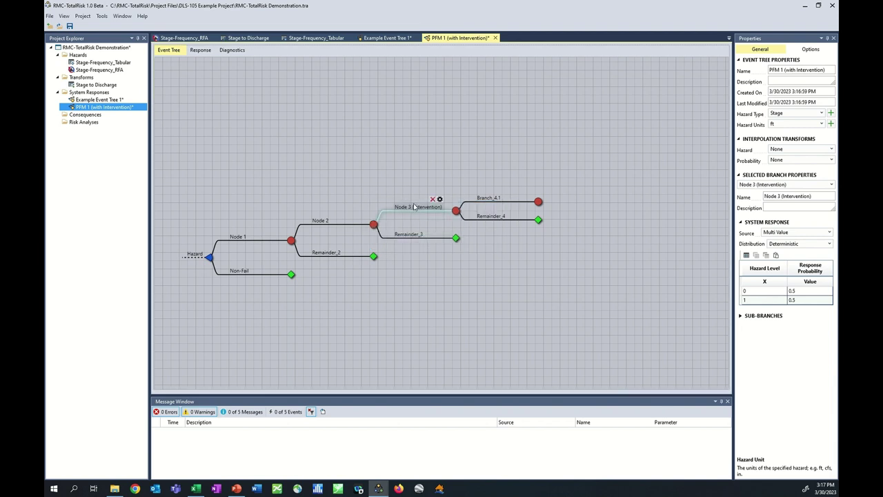
Step: Rename Branch_4.1 as Node 4
double_click(489, 198)
left_click_drag(416, 234, 350, 240)
type("Node")
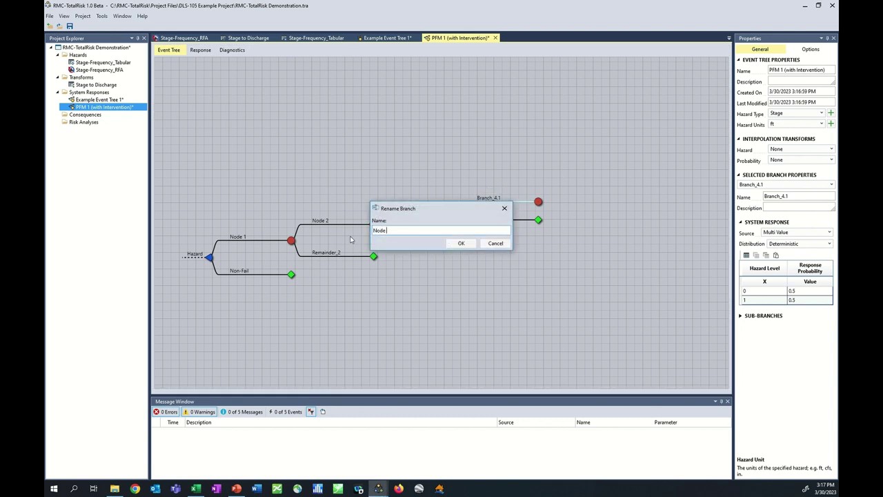
key("Return")
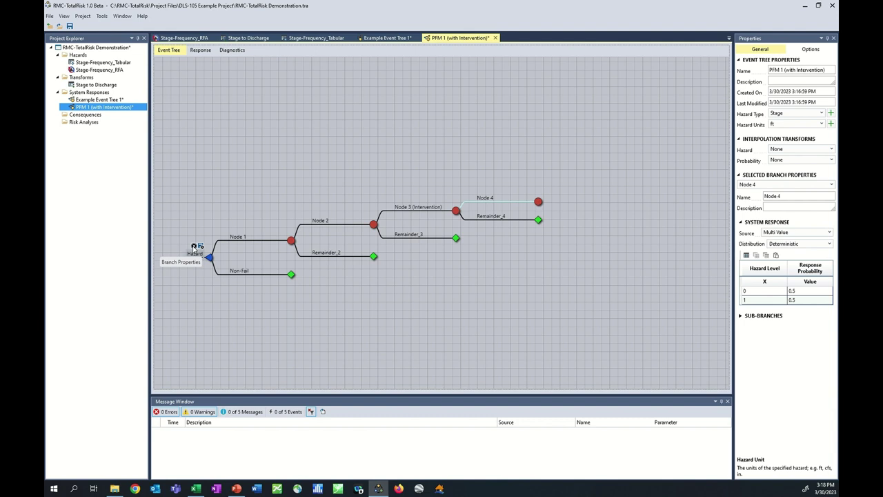
Step: Check the Hazard node's pop-up properties, close them, and select the Hazard node to show its hazard levels
left_click(194, 247)
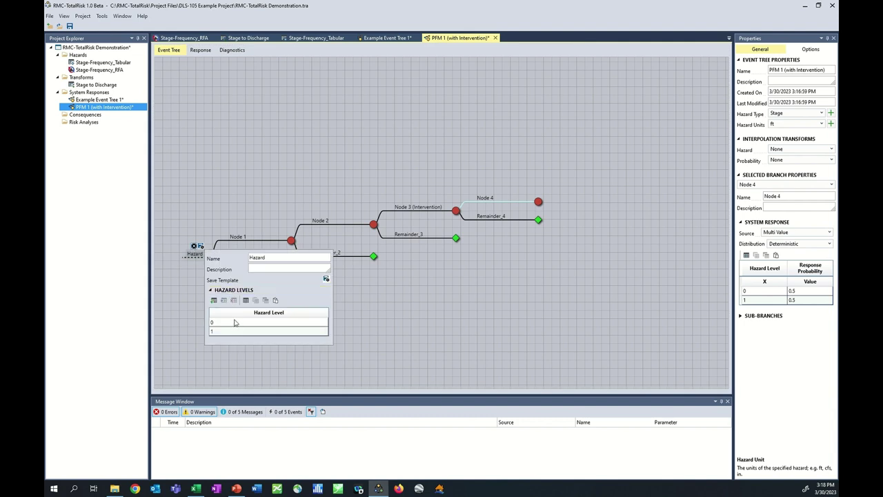
left_click(399, 321)
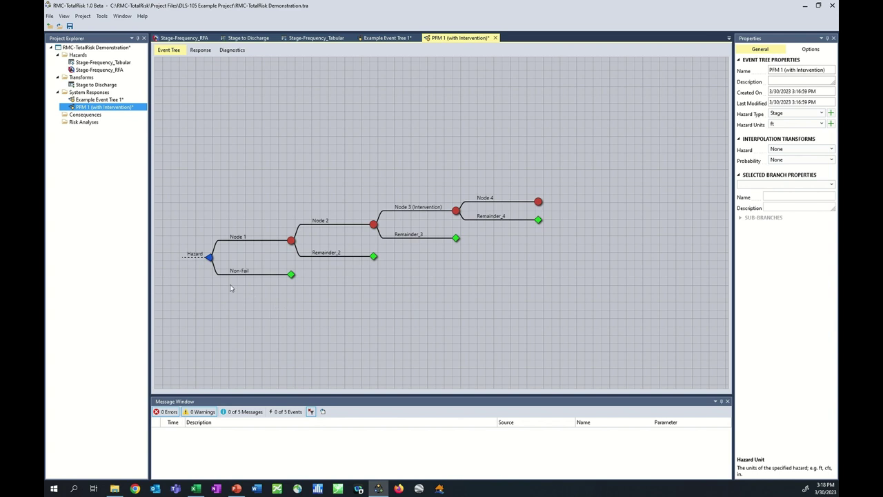
left_click(194, 258)
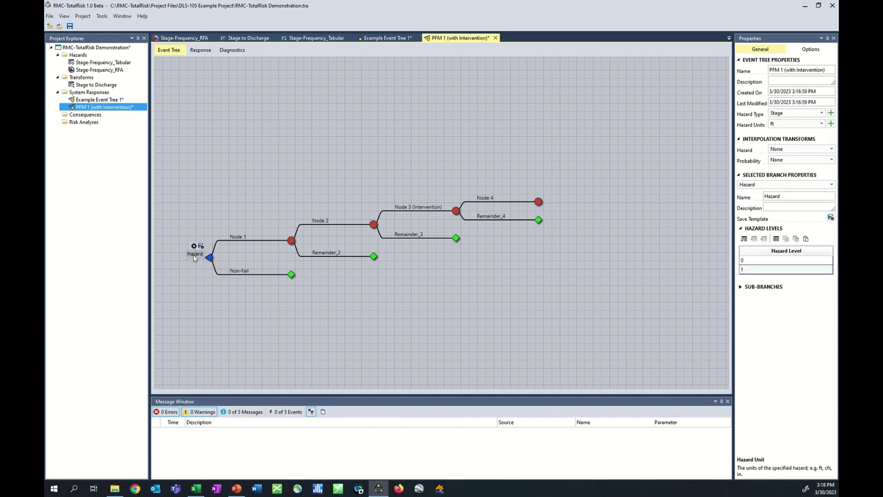
Step: Set the Hazard node's two hazard levels to 515 and 517
left_click(755, 262)
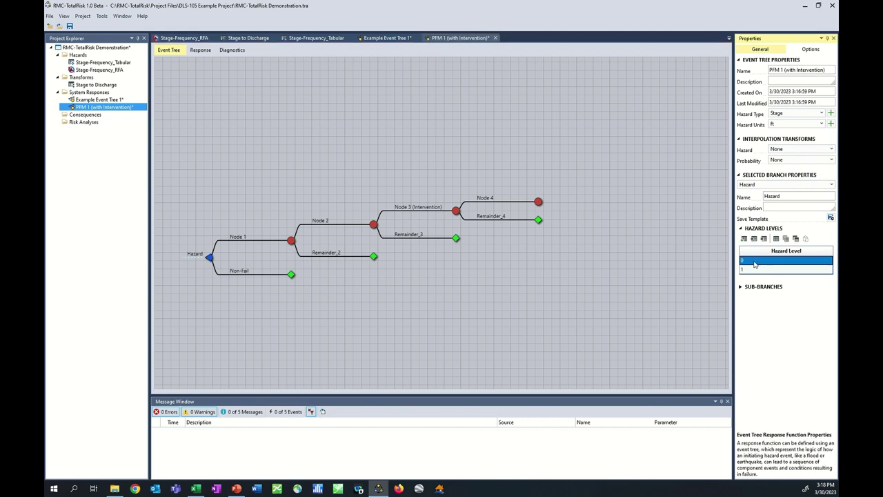
type("515")
key("Return")
type("51")
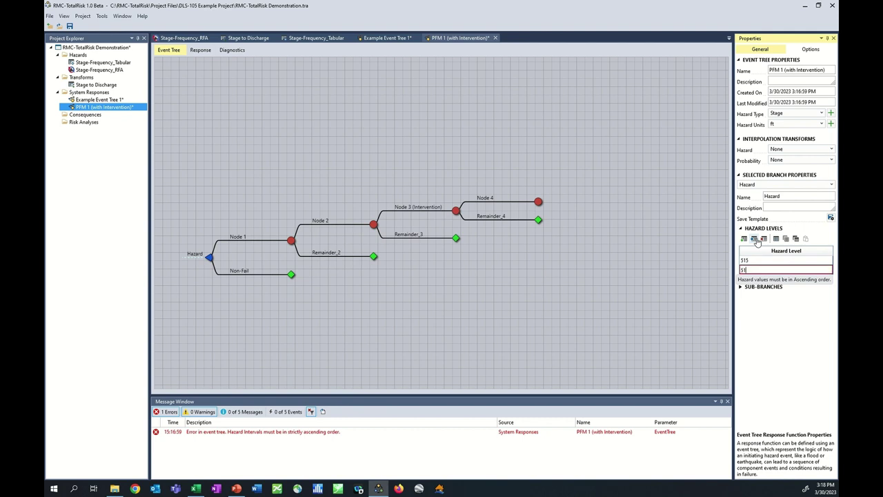
type("7")
key("Return")
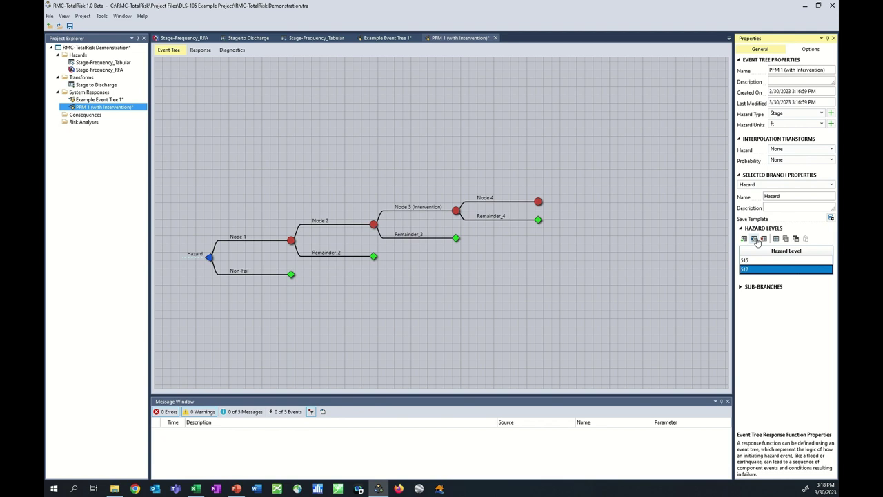
Step: Append a row to the Hazard node's hazard levels and delete that row again
left_click(744, 239)
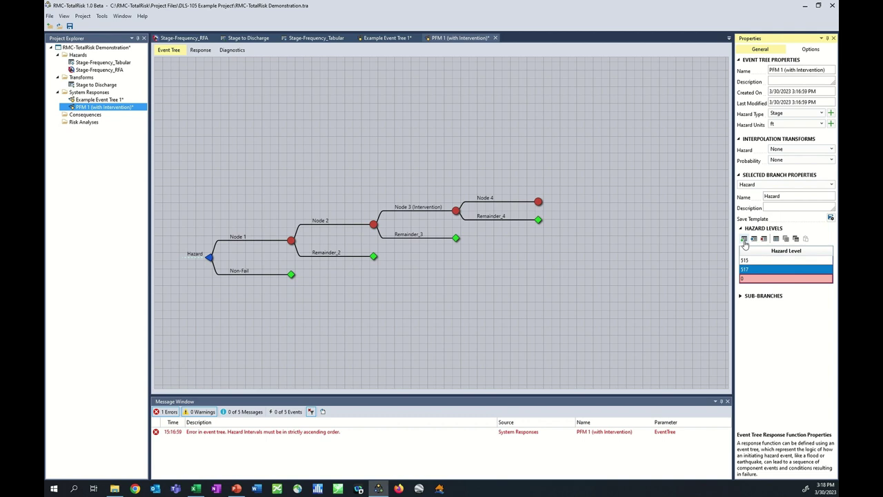
left_click(759, 279)
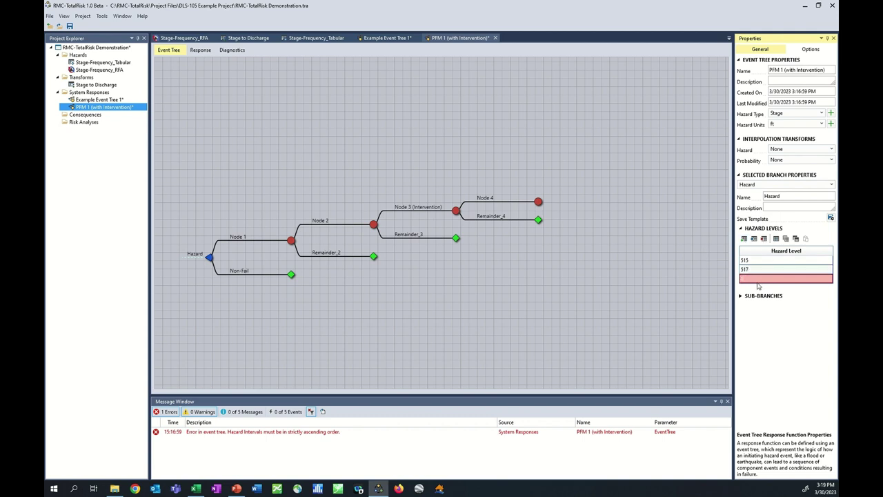
left_click(765, 239)
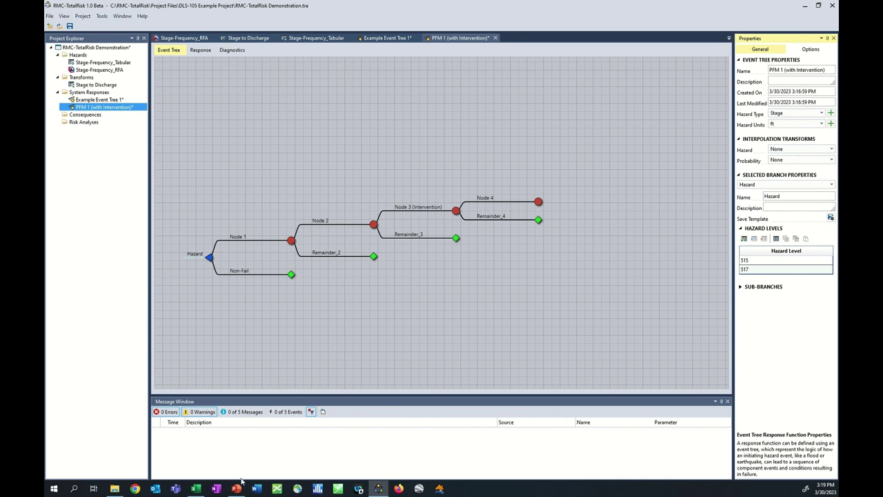
Step: Copy Node 1's stage values (517.1 to 527.3) from the PFM 1 sheet in Excel and paste them in RMC-TotalRisk as the Hazard node's levels
left_click(196, 488)
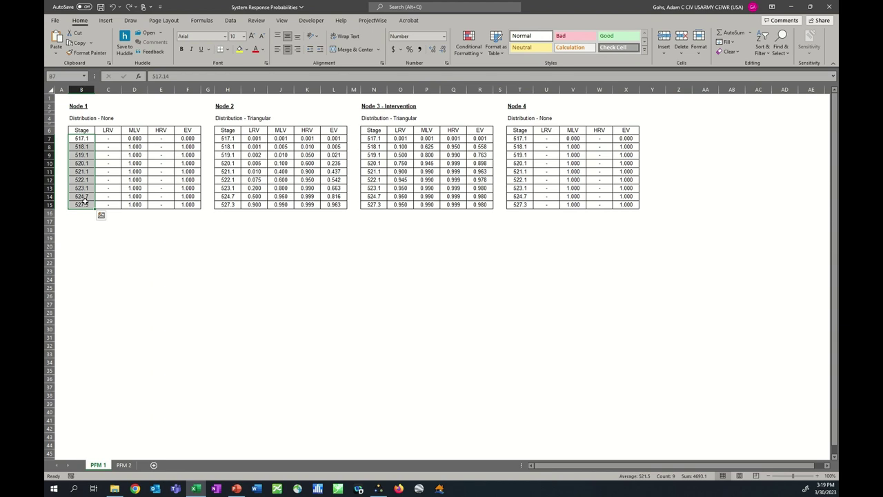
right_click(84, 153)
left_click(113, 174)
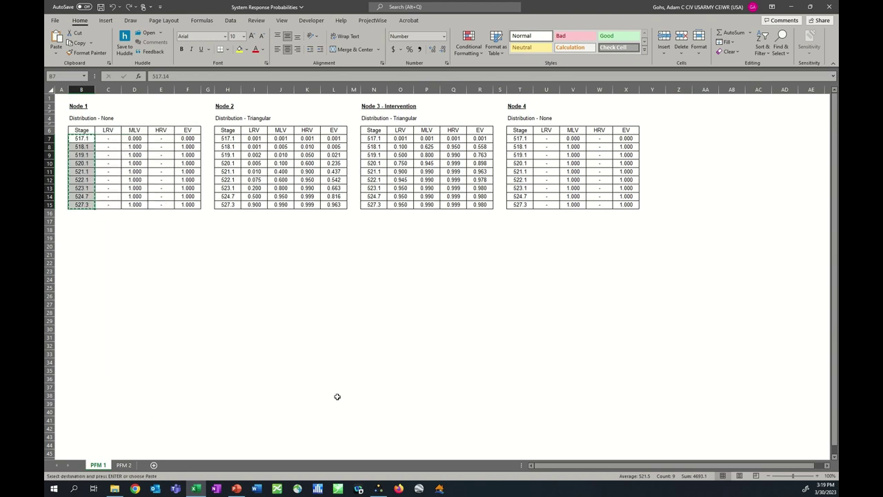
left_click(378, 489)
right_click(765, 262)
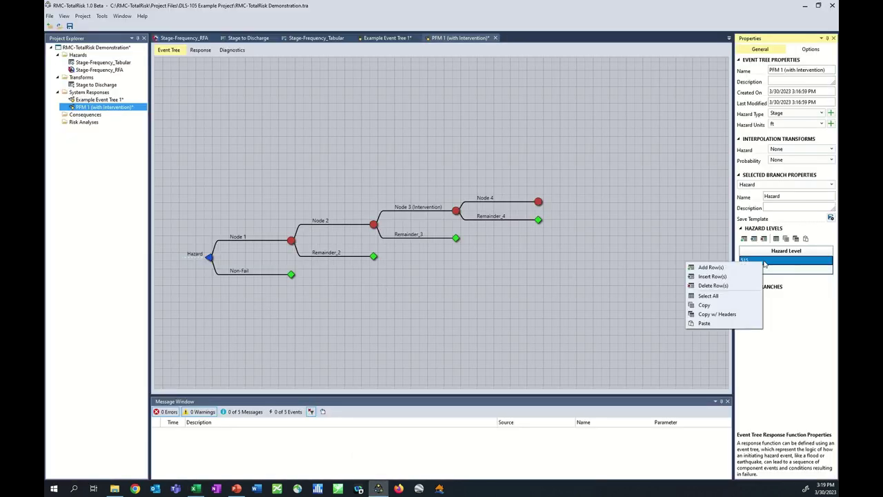
left_click(705, 323)
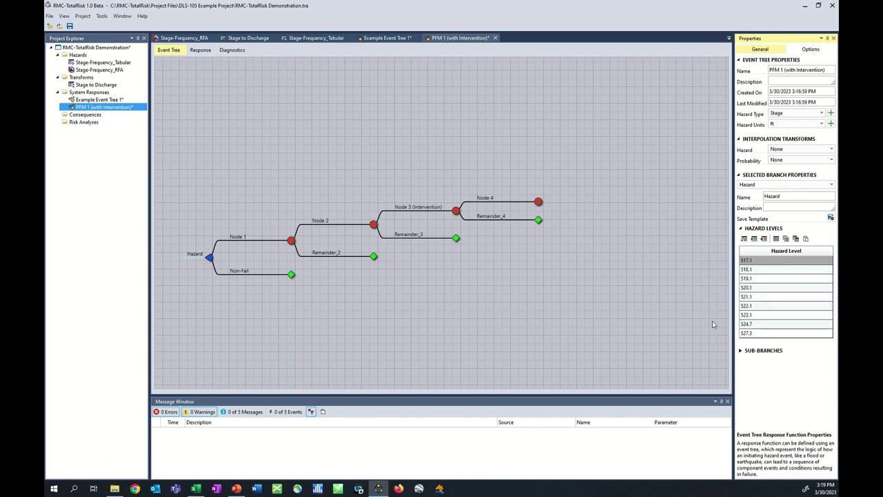
left_click(427, 301)
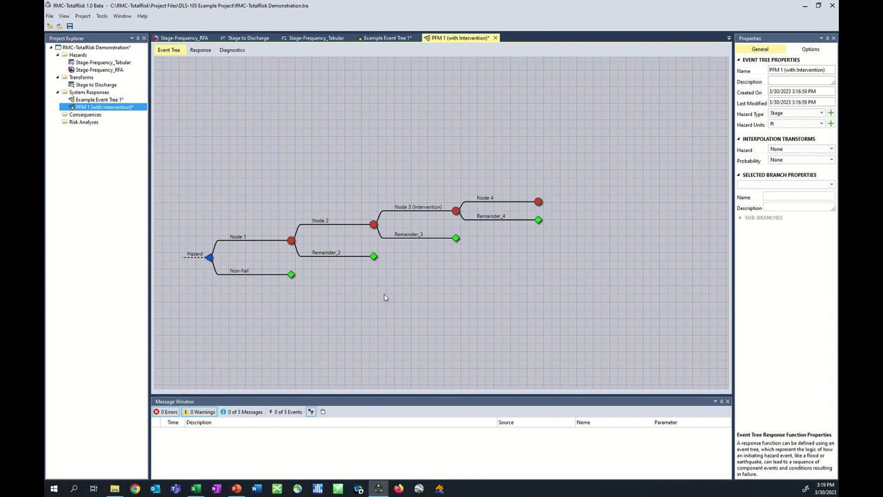
Step: Check Node 1's pop-up branch properties in the event tree and close them again
mouse_move(235, 239)
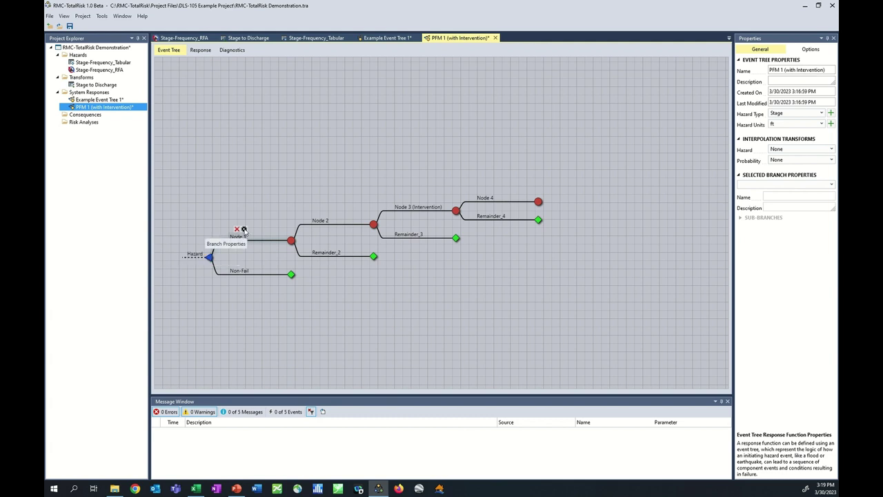
left_click(243, 229)
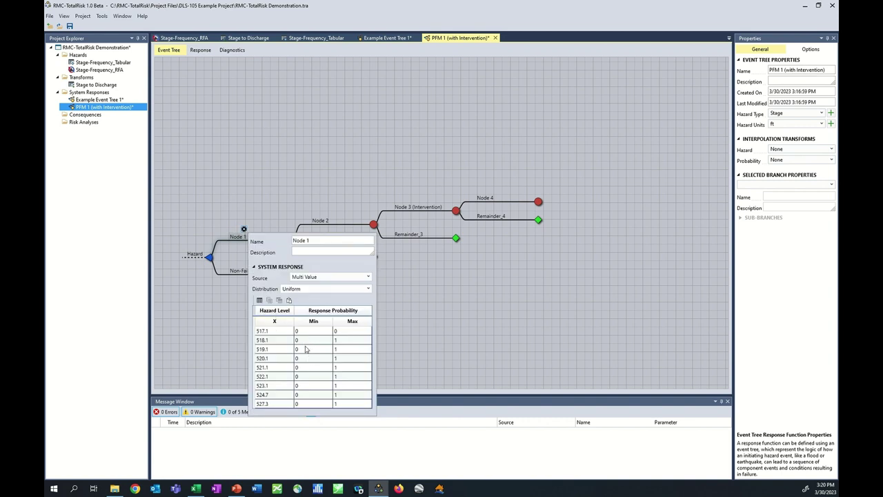
left_click(449, 314)
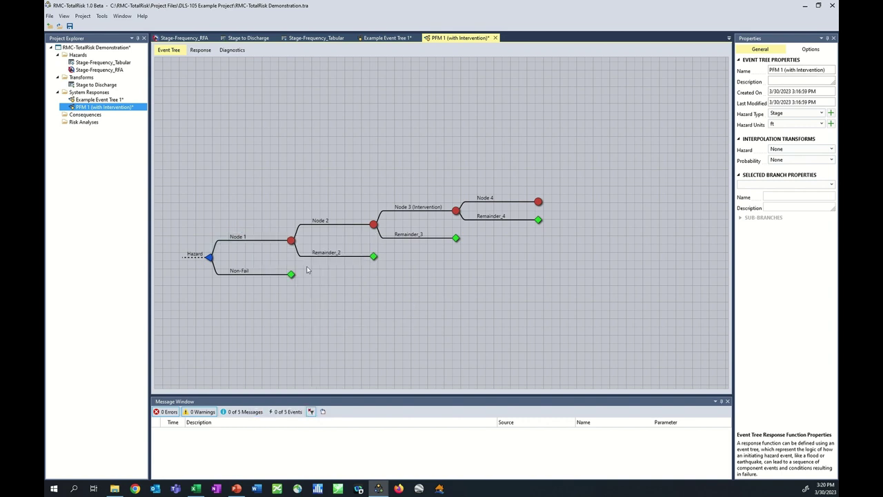
Step: Select Node 1, keep its system response source as Multi Value, and set its distribution to Deterministic
left_click(233, 239)
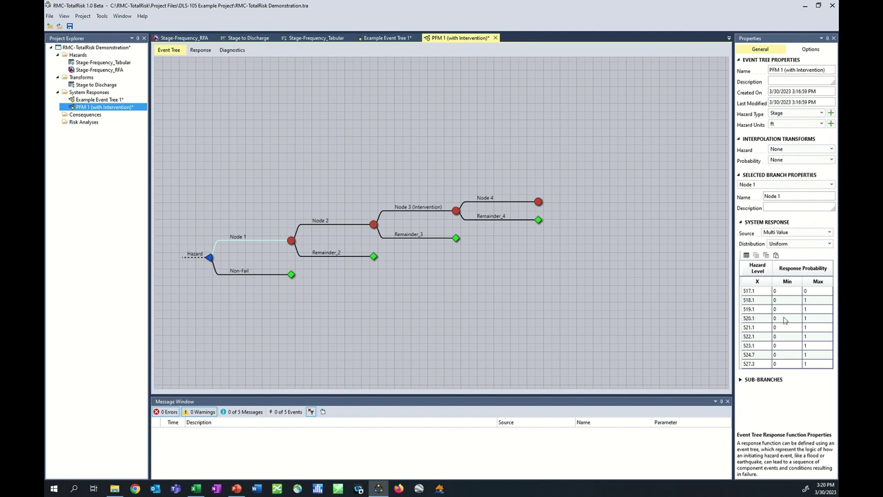
mouse_move(237, 243)
left_click(831, 234)
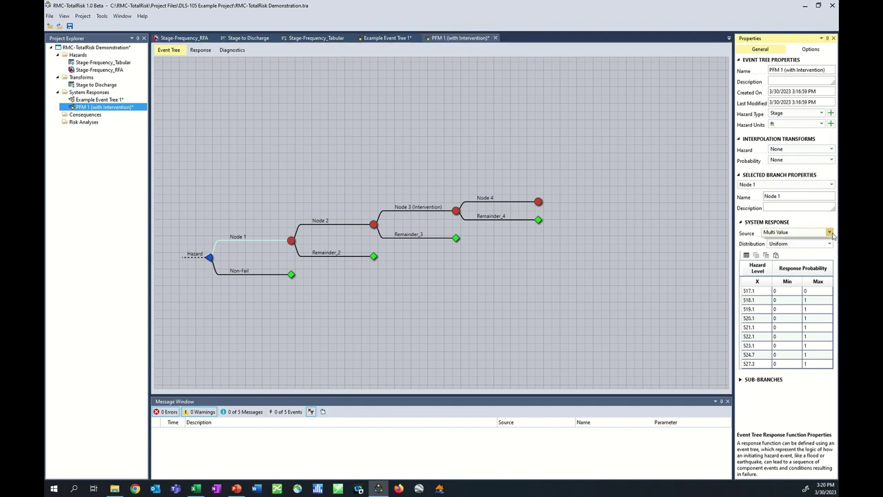
left_click(831, 233)
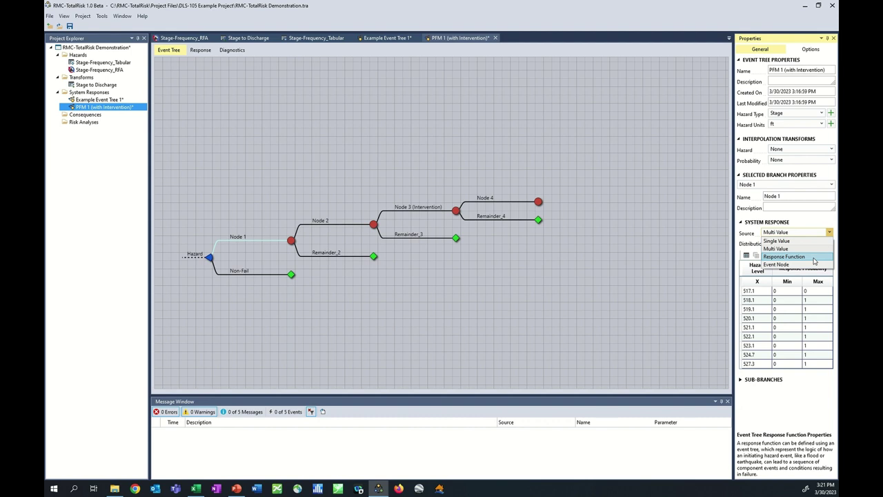
left_click(791, 249)
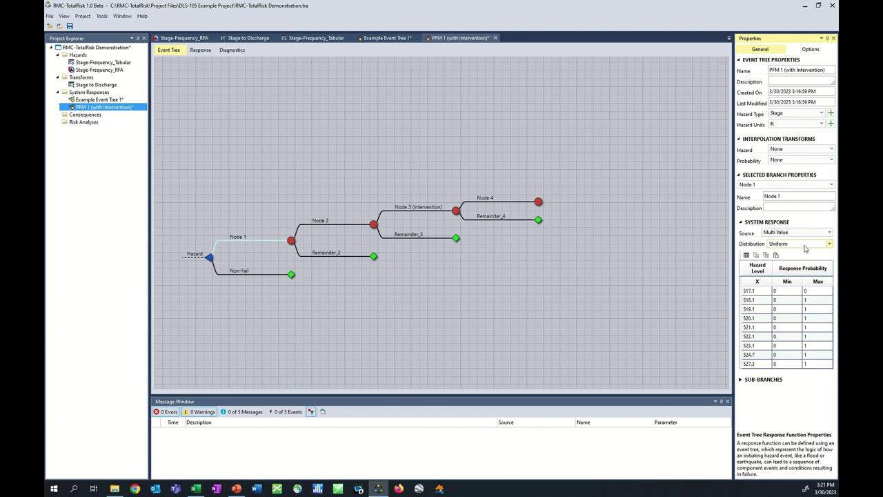
left_click(805, 248)
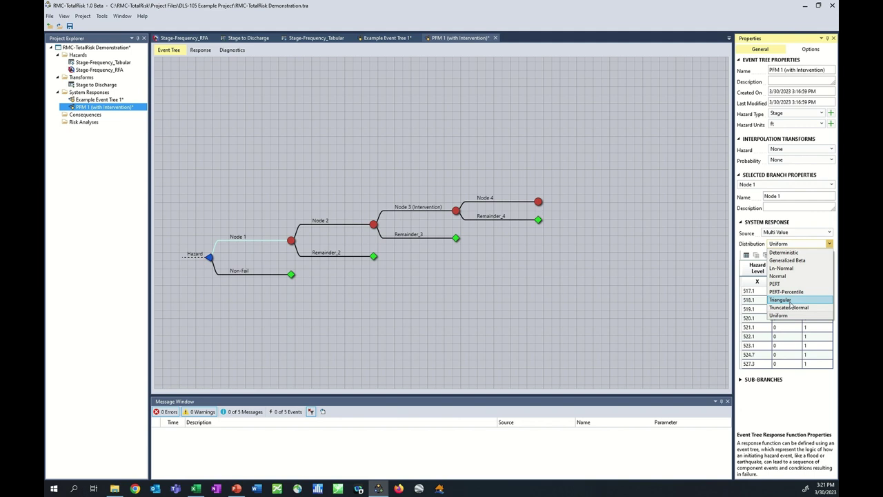
left_click(794, 253)
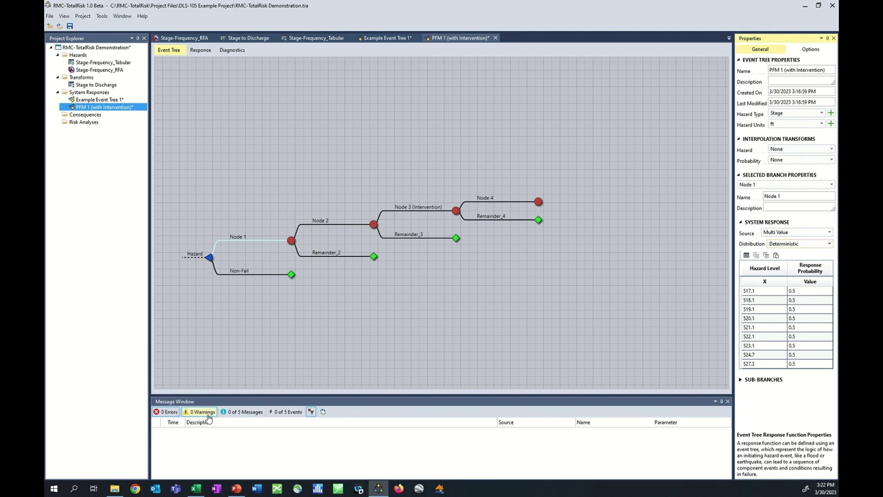
Step: Copy Node 1's nine MLV values from the PFM 1 sheet in Excel and paste them in RMC-TotalRisk as Node 1's response probabilities
left_click(196, 489)
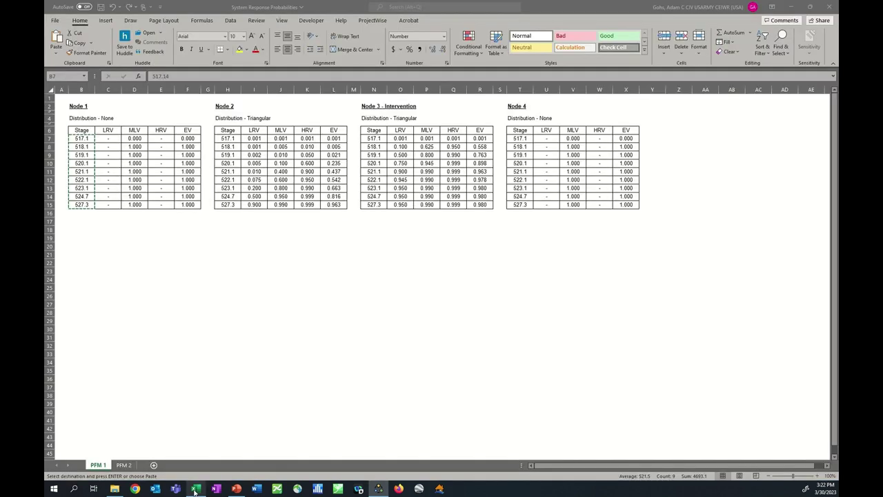
left_click(162, 280)
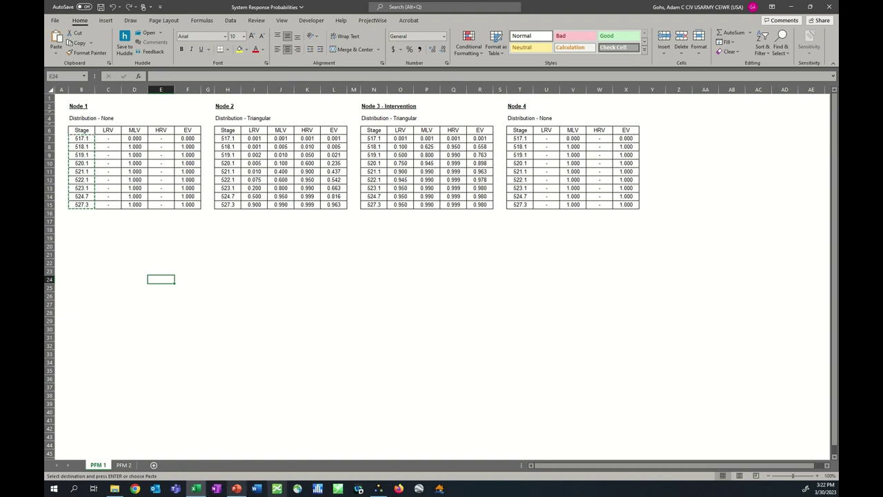
left_click(378, 488)
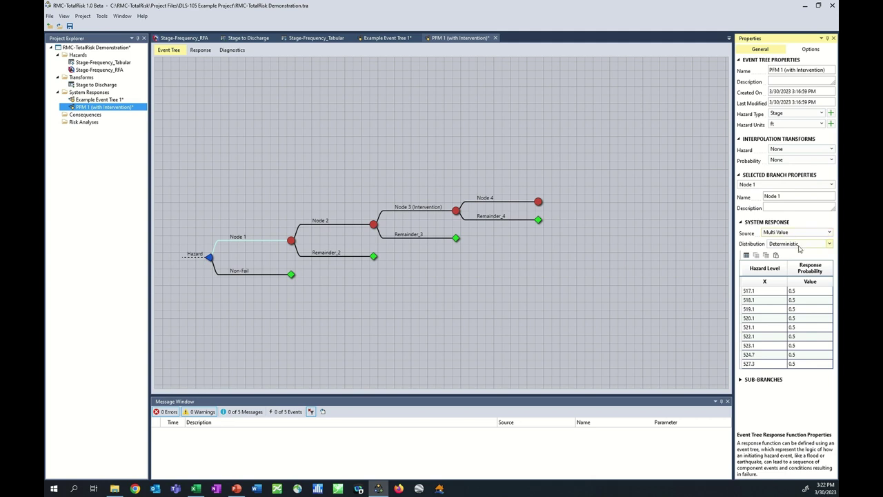
left_click(196, 487)
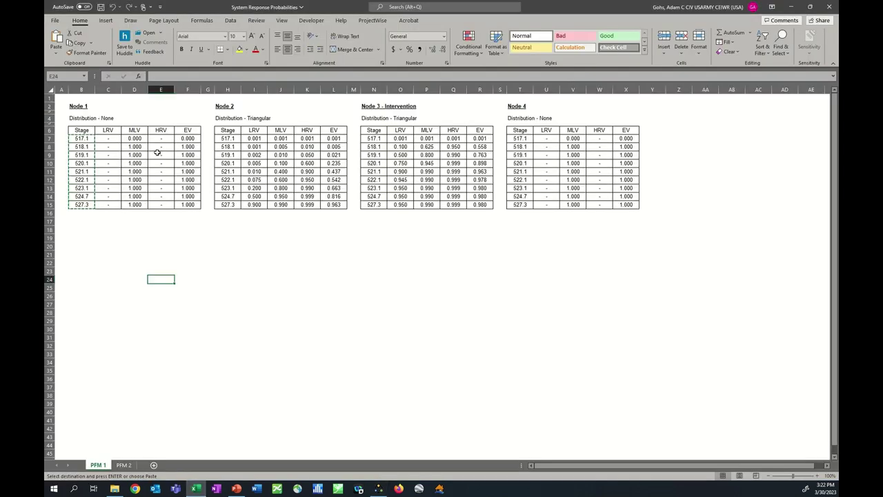
left_click_drag(138, 138, 138, 205)
key("ctrl+c")
left_click(378, 488)
left_click(796, 293)
key("ctrl+v")
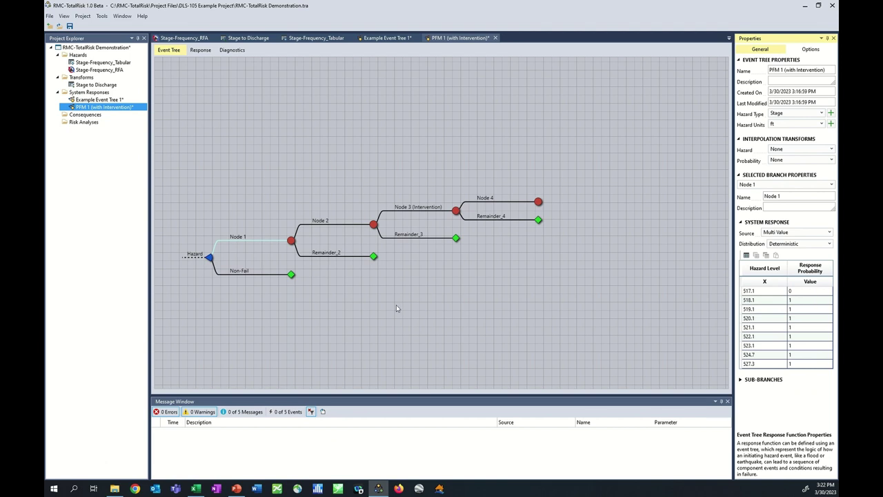
Step: Copy Node 2's LRV, MLV and HRV values from Excel and paste them in RMC-TotalRisk as Node 2's response probabilities with a Triangular distribution
left_click(196, 488)
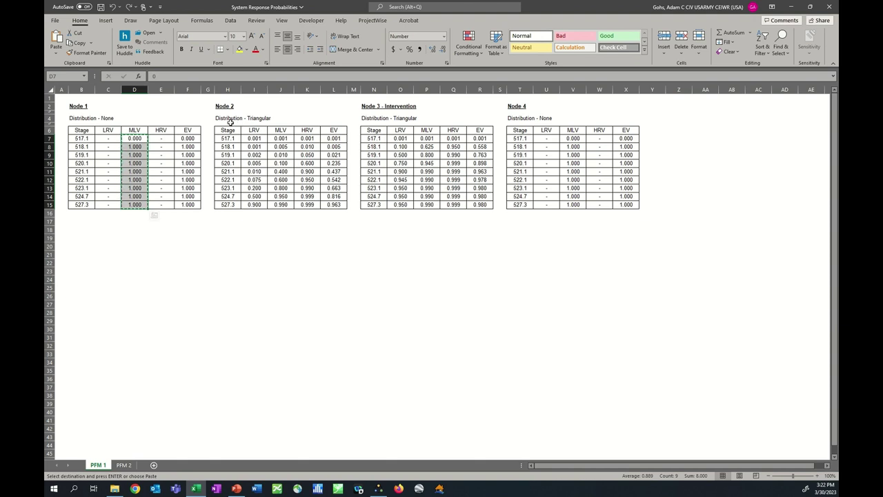
left_click_drag(253, 138, 301, 203)
key("ctrl+c")
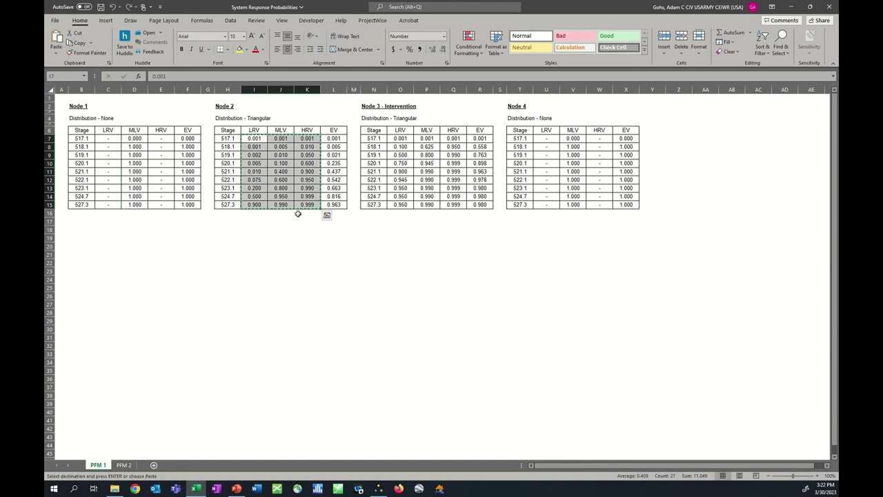
left_click(378, 488)
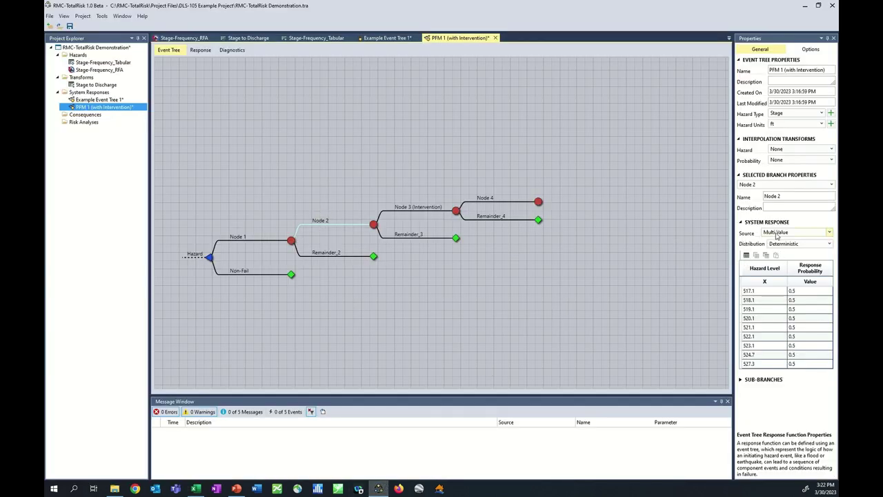
left_click(791, 244)
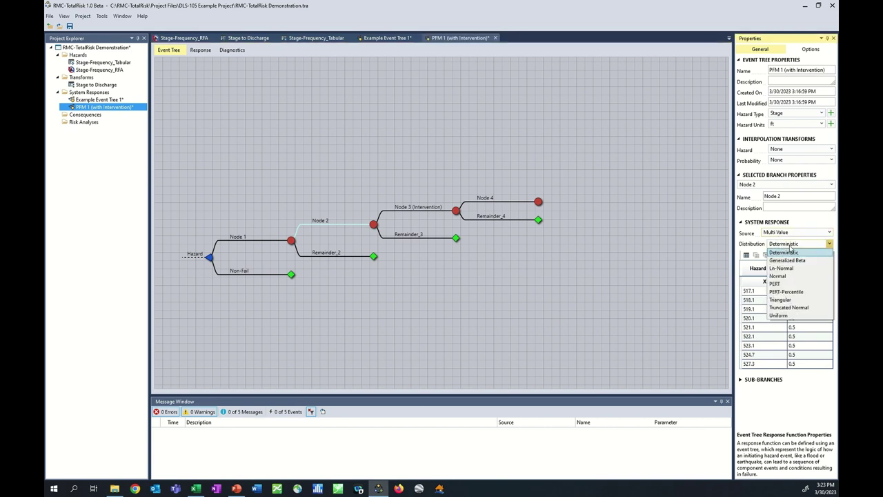
left_click(783, 300)
left_click(778, 304)
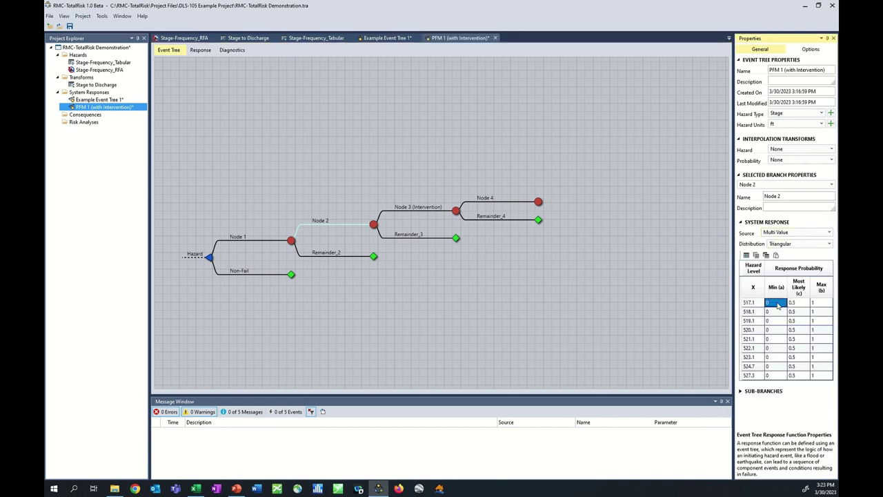
key("ctrl+v")
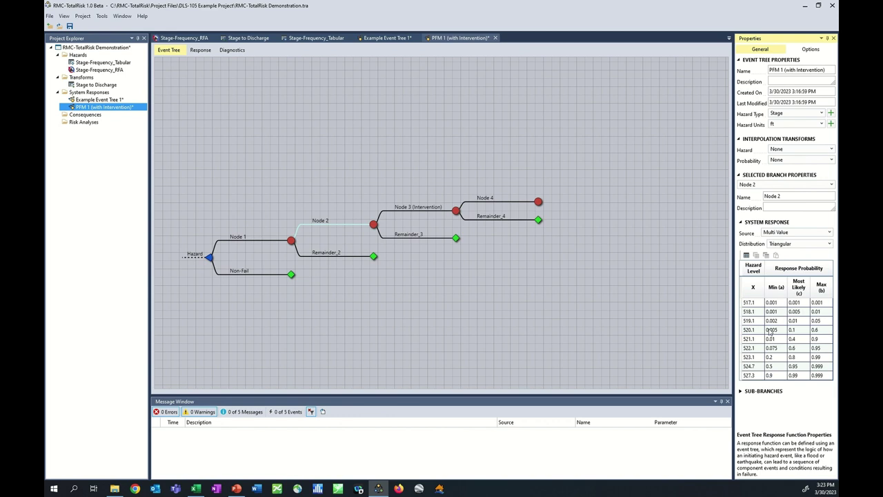
Step: Copy Node 3's LRV, MLV and HRV values from Excel and paste them in RMC-TotalRisk as Node 3 (Intervention)'s probabilities with a Triangular distribution
left_click(405, 209)
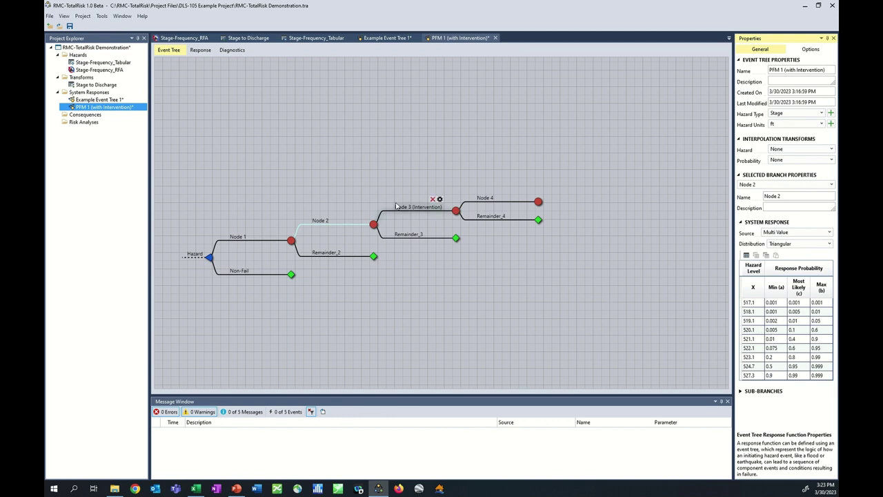
left_click(196, 489)
left_click_drag(401, 139, 459, 212)
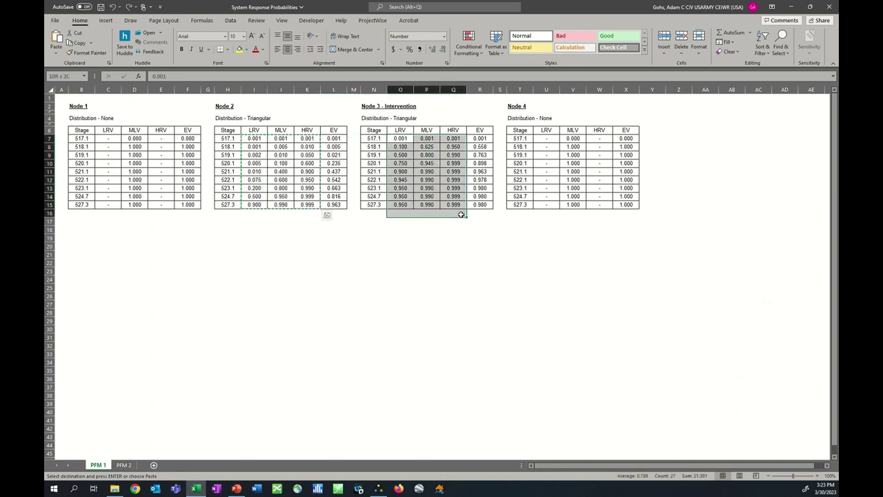
key("ctrl+c")
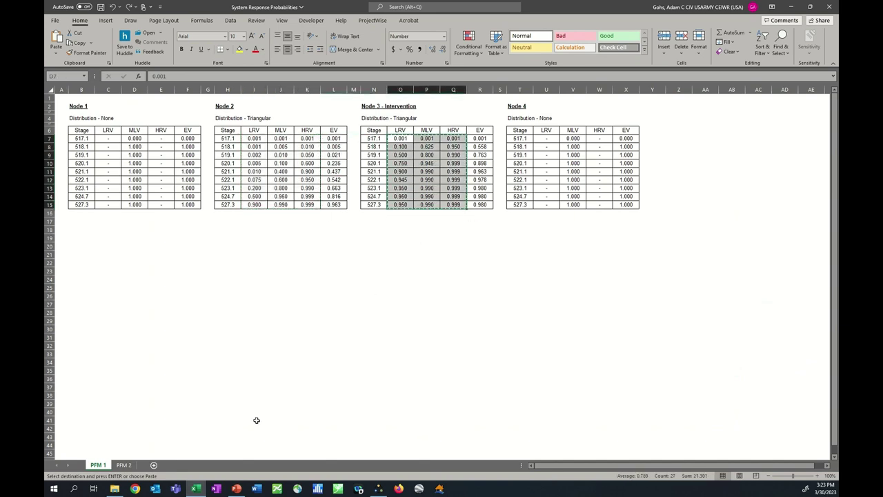
left_click(378, 489)
left_click(787, 244)
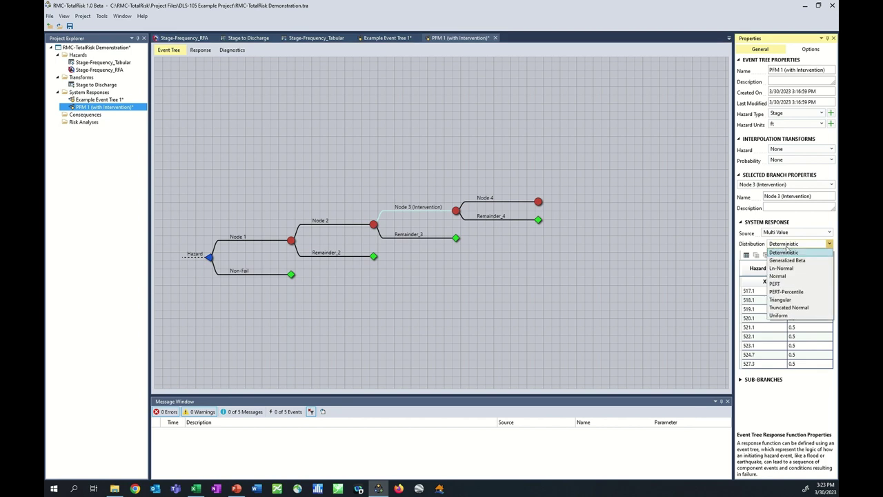
left_click(783, 294)
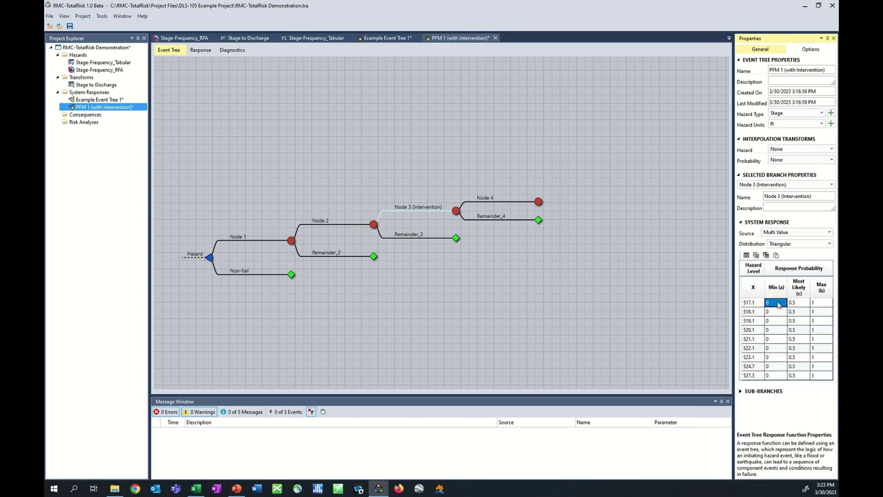
left_click(588, 325)
Step: Copy Node 4's MLV values from Excel, paste them in RMC-TotalRisk as Node 4's deterministic response probabilities, and save the project
left_click(491, 199)
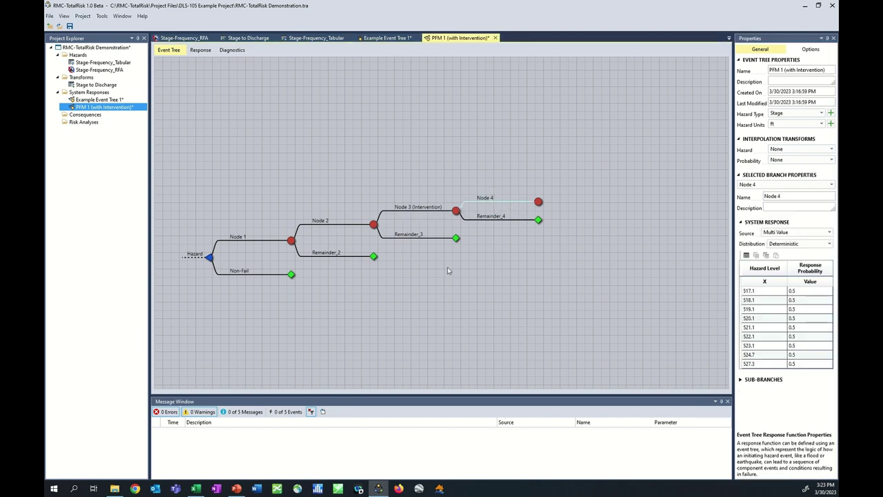
left_click(196, 488)
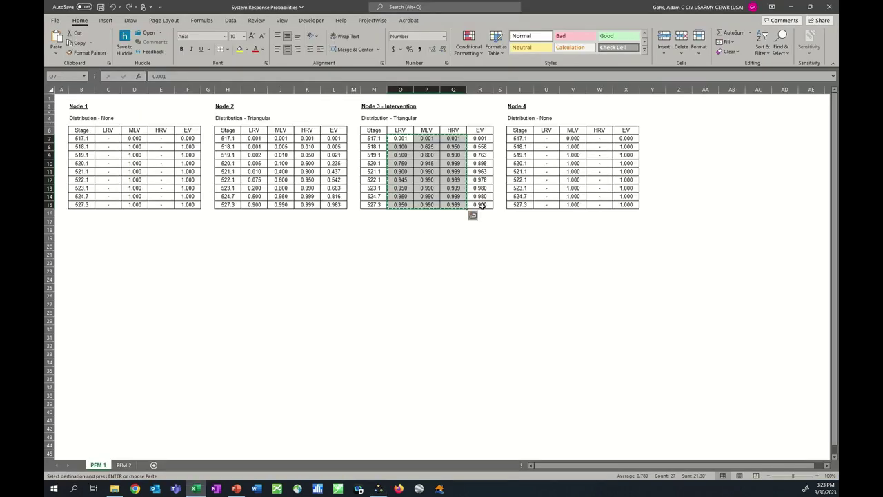
left_click_drag(575, 163, 573, 205)
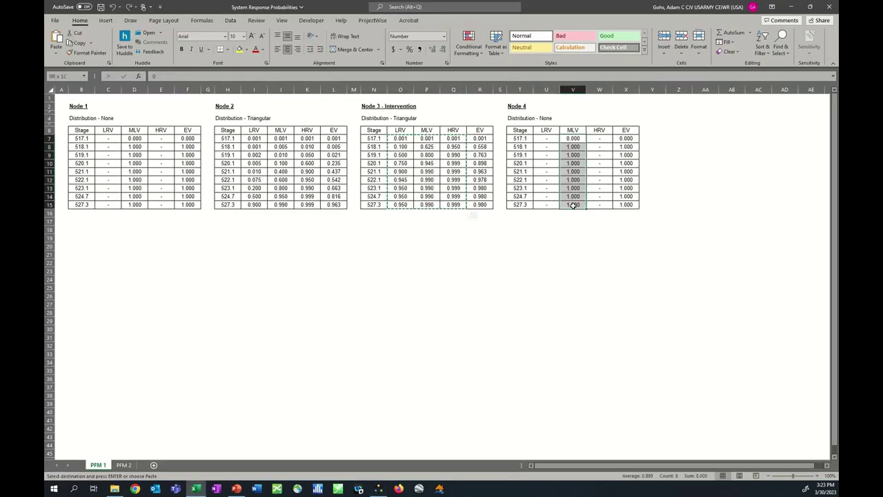
key("ctrl+c")
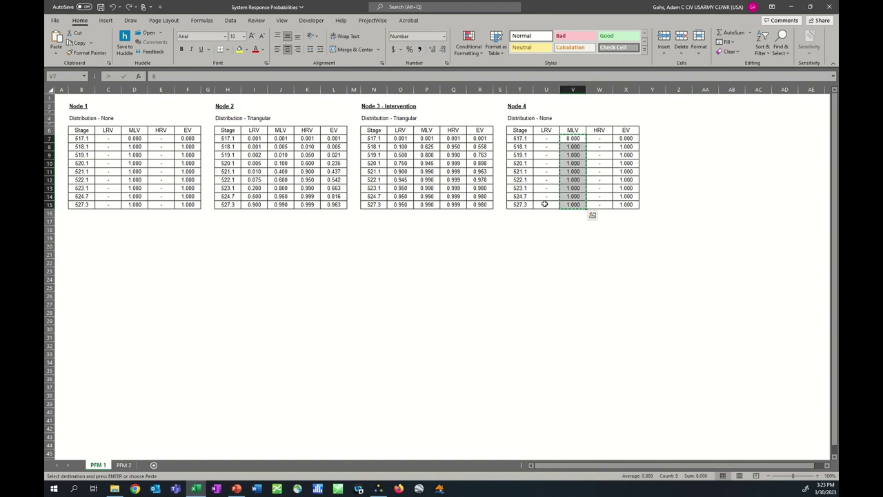
left_click(379, 489)
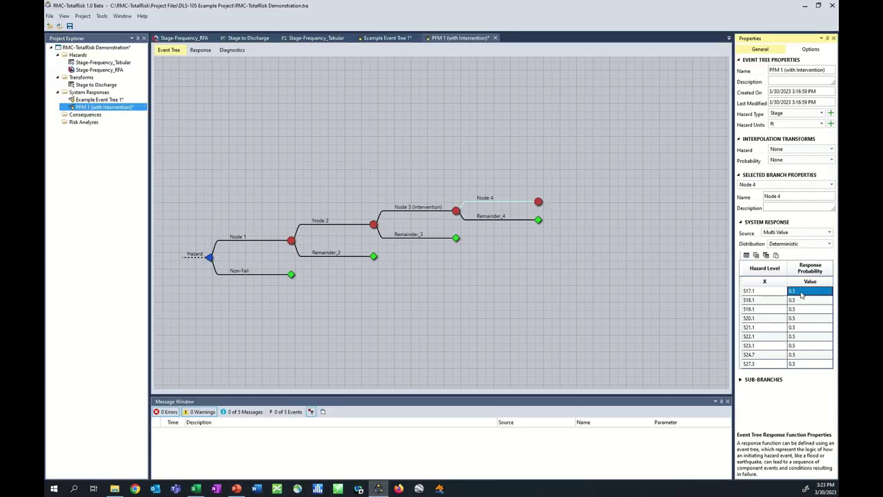
left_click(411, 323)
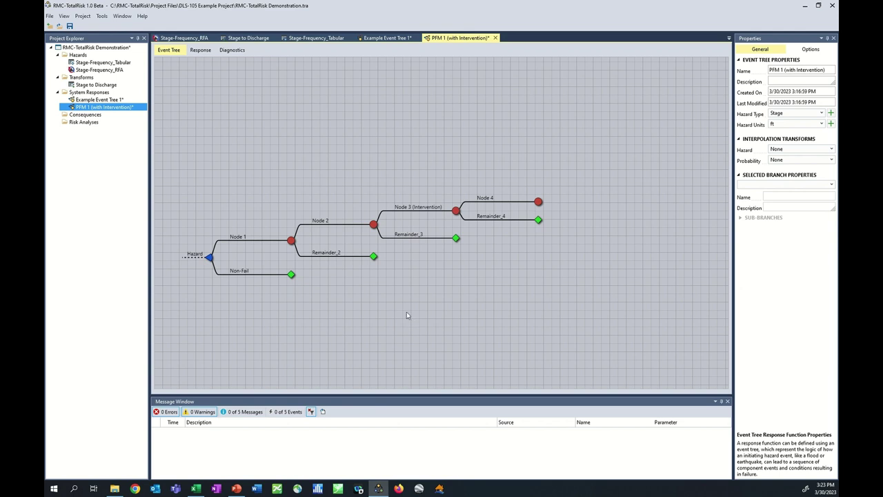
left_click(69, 27)
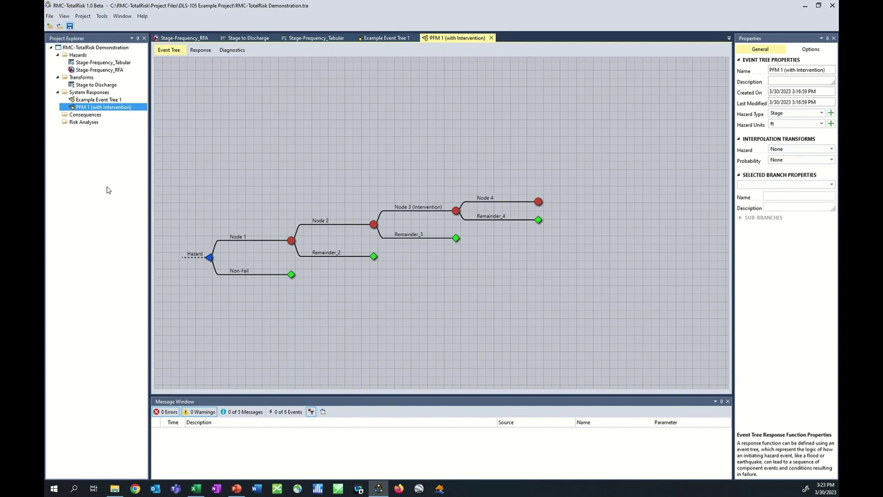
Step: Review the response distribution of PFM 1 (with Intervention) and examine its event likelihood diagnostics at hazard level 522.1
left_click(199, 52)
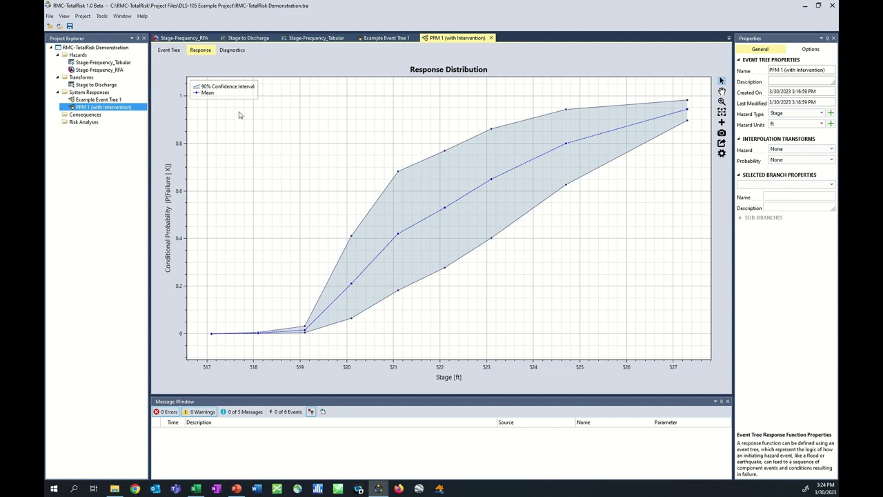
mouse_move(379, 262)
left_click(233, 53)
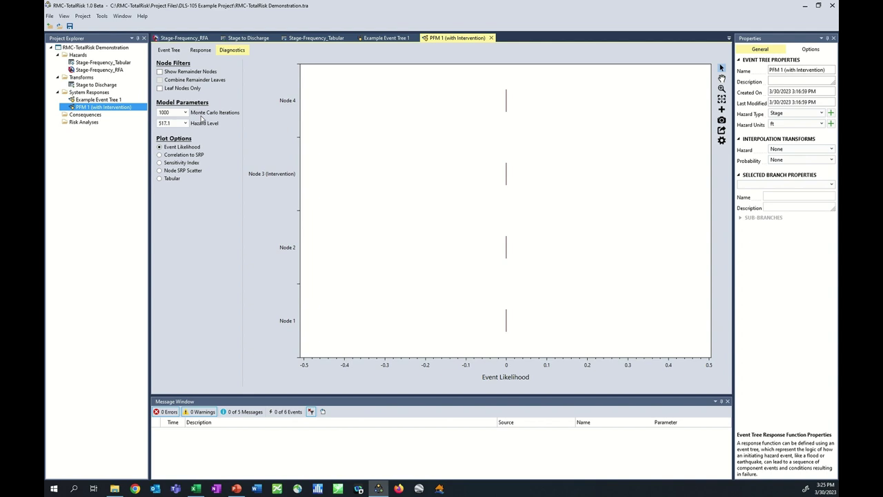
left_click(185, 124)
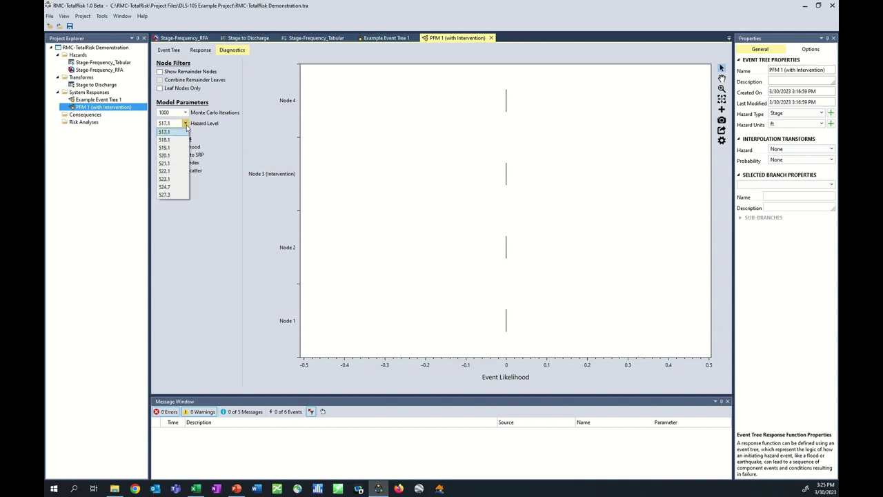
left_click(174, 173)
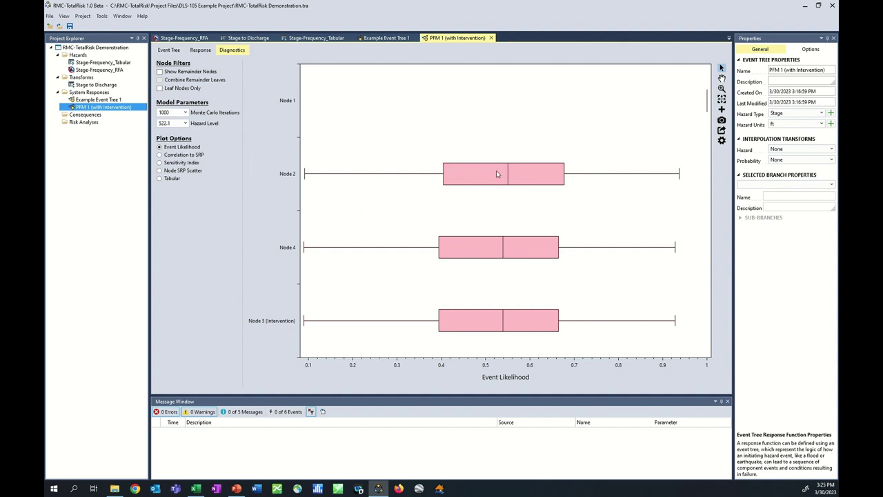
mouse_move(510, 175)
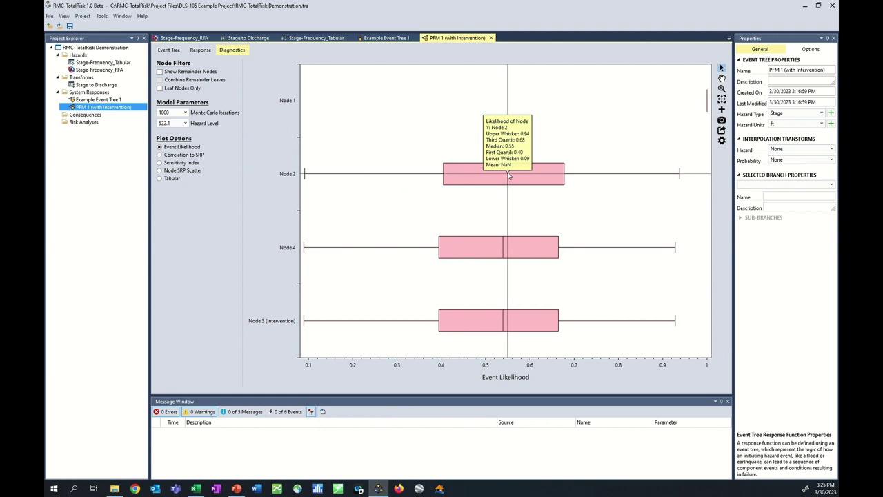
Step: Compare the event likelihood plot at 100 and 1000 Monte Carlo iterations, ending with the iterations set to 10000
left_click(185, 112)
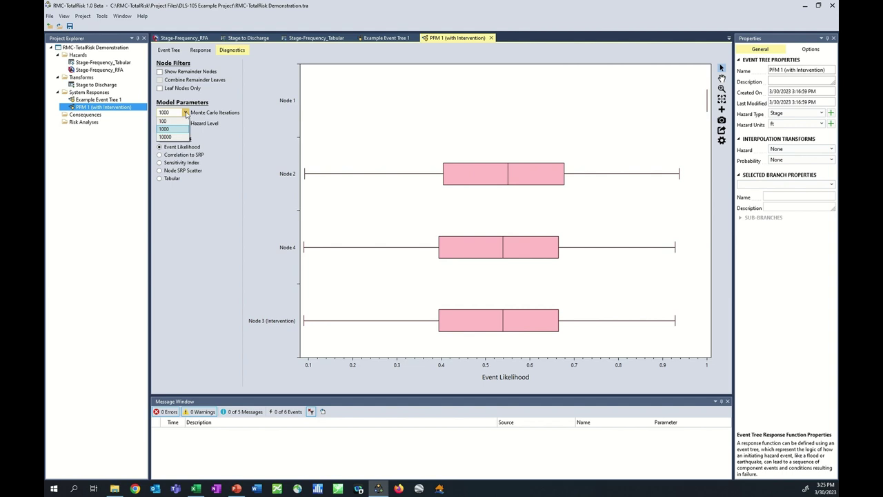
left_click(183, 123)
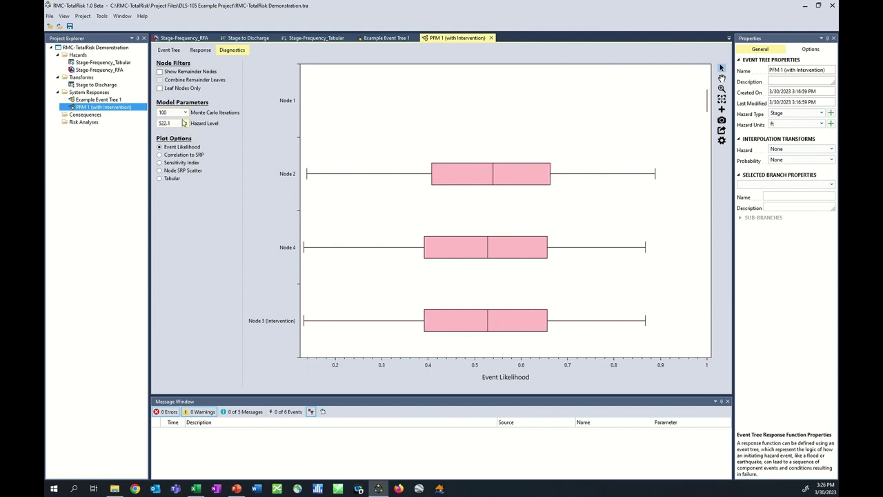
left_click(185, 112)
left_click(187, 116)
left_click(186, 114)
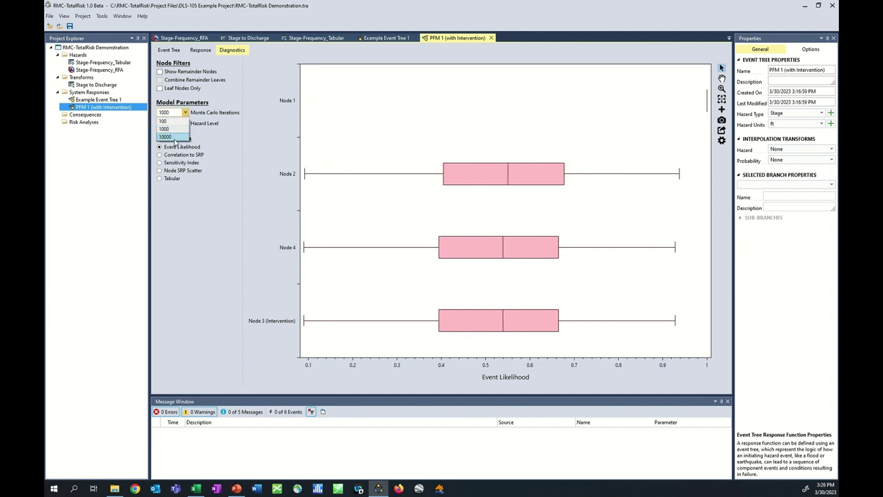
left_click(176, 143)
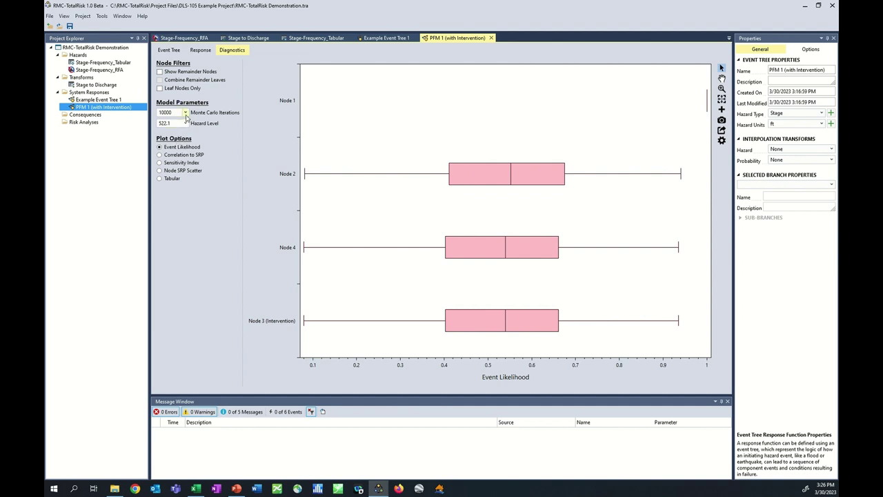
Step: Plot each node's correlation to SRP and inspect the correlation coefficient of Node 2
left_click(174, 156)
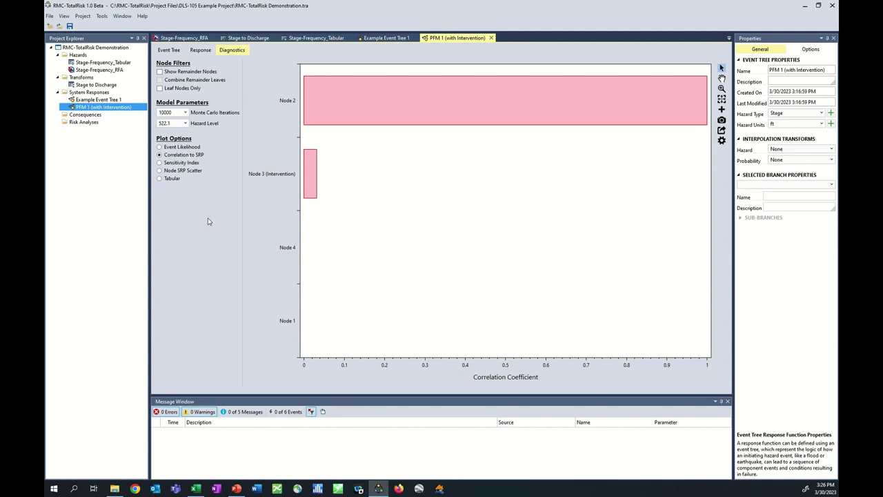
left_click(360, 103)
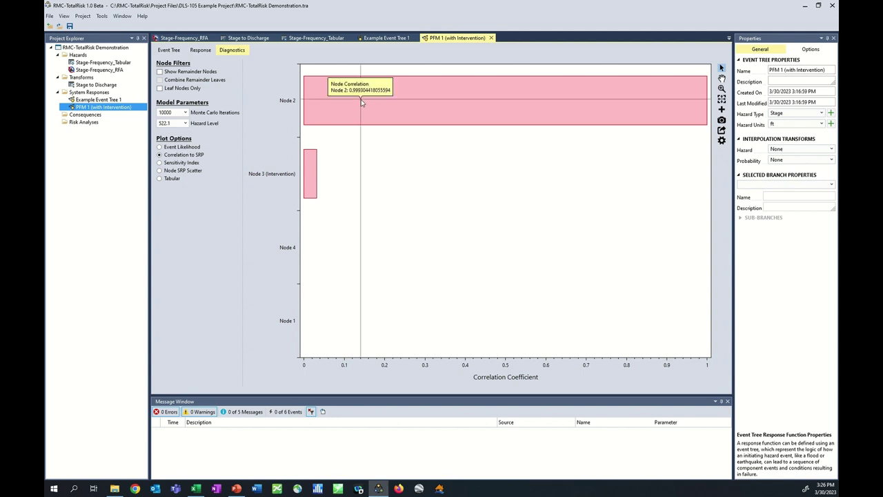
left_click_drag(361, 102, 453, 107)
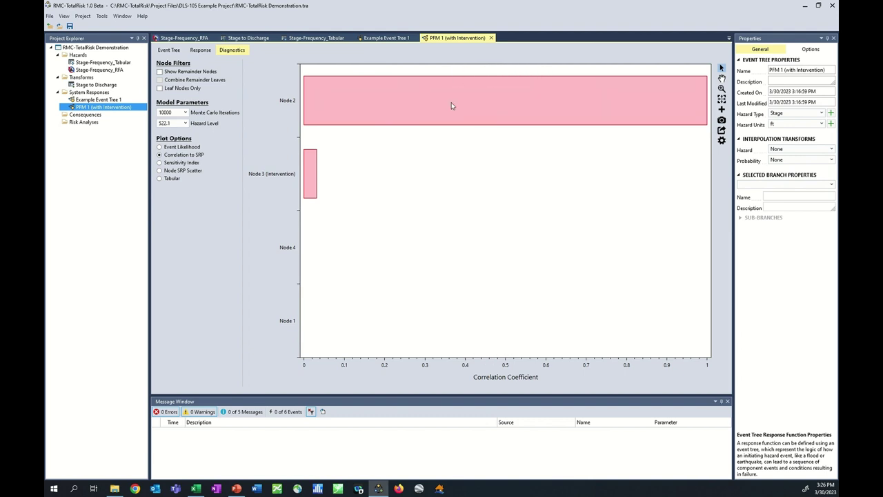
Step: Show the Node SRP Scatter diagnostics and examine the plots for Node 2 and Node 3 (Intervention)
left_click(179, 171)
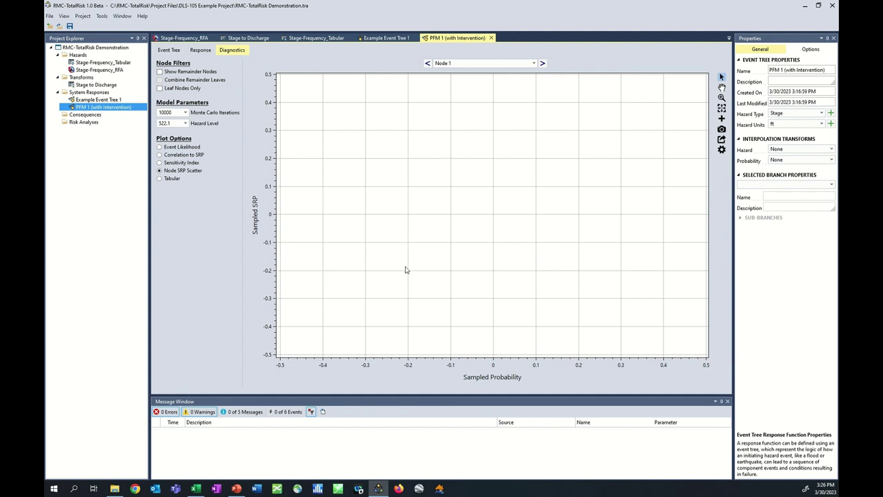
left_click(542, 64)
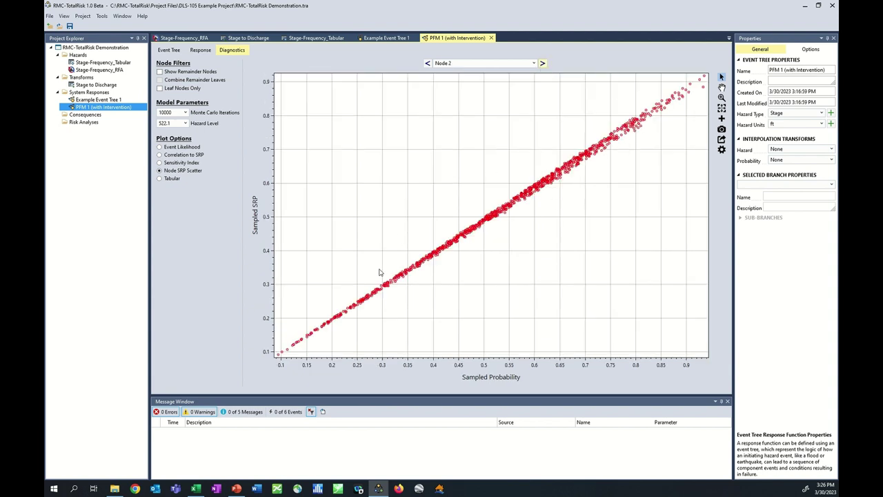
left_click(535, 63)
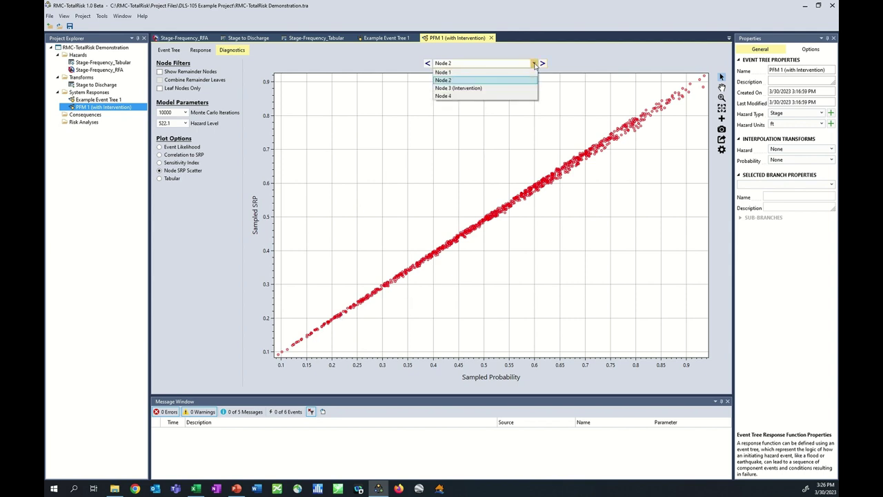
left_click(491, 86)
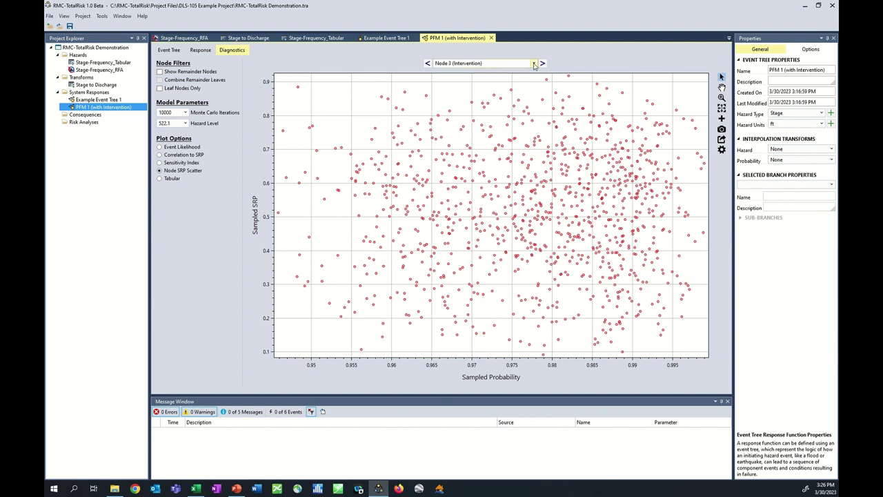
Step: Browse the tabular diagnostics of sampled node probabilities and SRP, and return to the event tree diagram
left_click(173, 179)
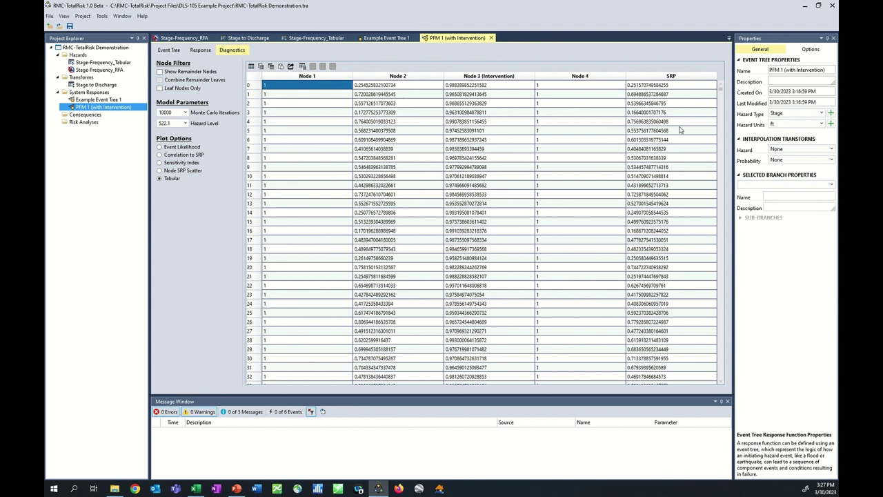
mouse_move(720, 90)
left_mouse_down()
mouse_move(718, 383)
mouse_move(720, 88)
left_mouse_up()
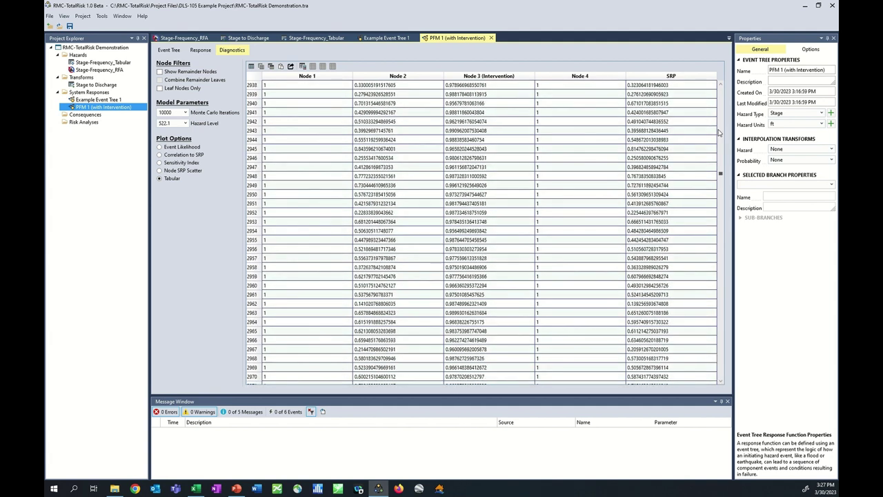
left_click_drag(306, 88, 674, 213)
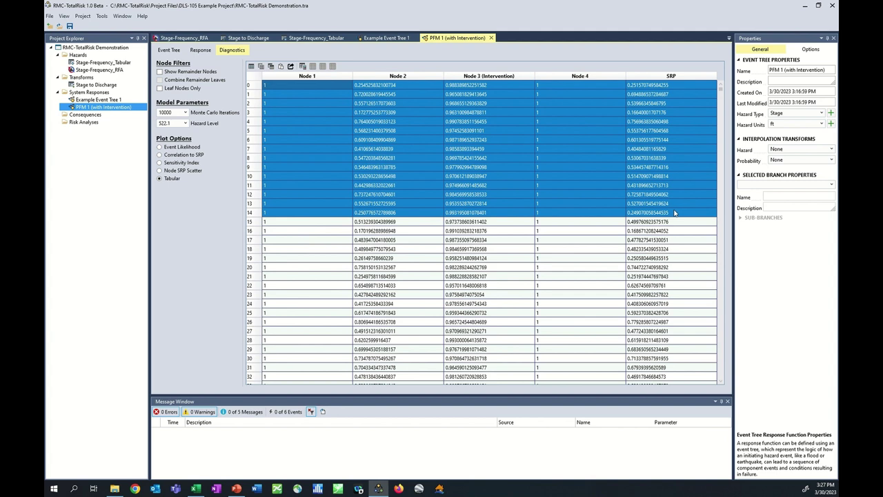
left_click(287, 85)
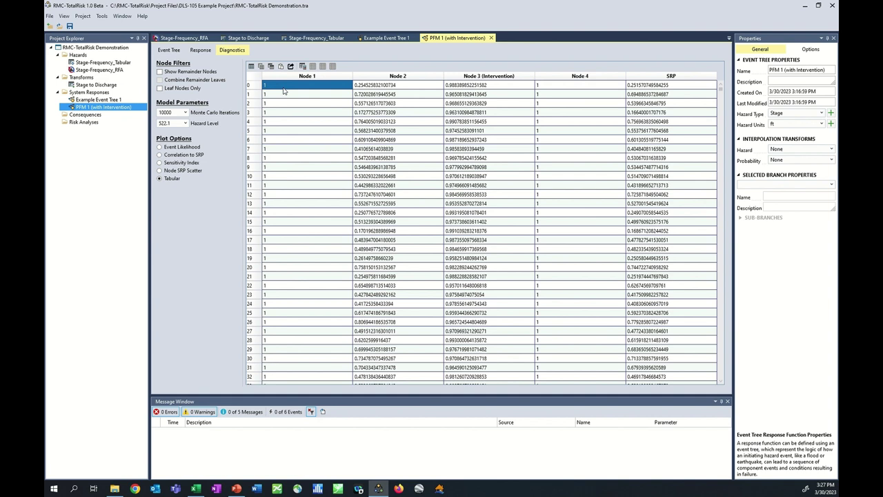
left_click(172, 53)
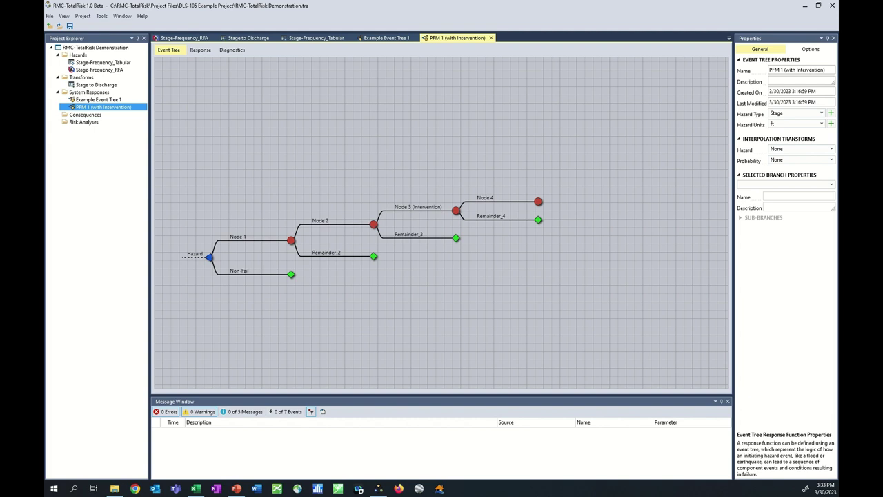
Step: Add an event tree response named PFM 2 (with Intervention) to System Responses using the Basic template
right_click(92, 93)
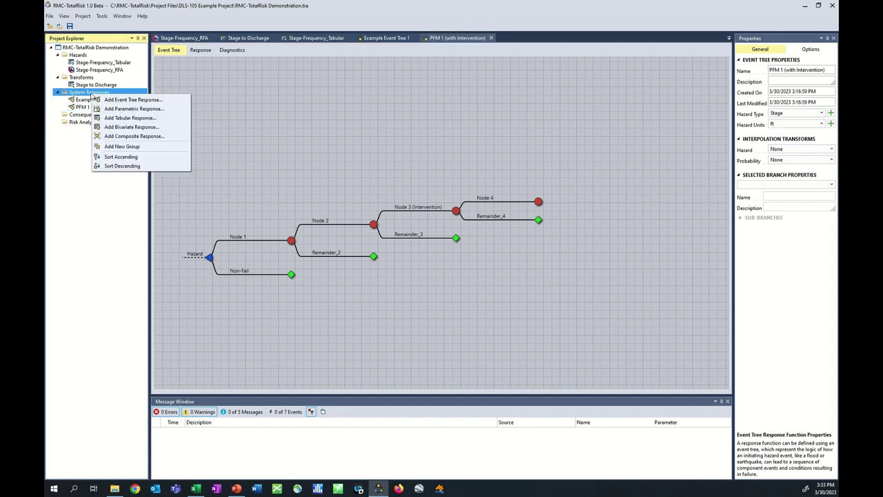
left_click(134, 100)
left_click_drag(410, 219, 332, 224)
type("PFM 2 (with Intervention")
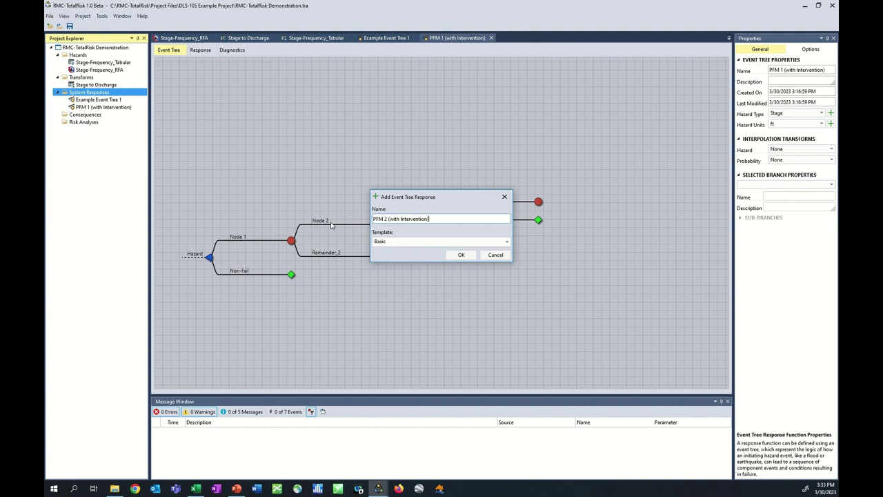
left_click(460, 255)
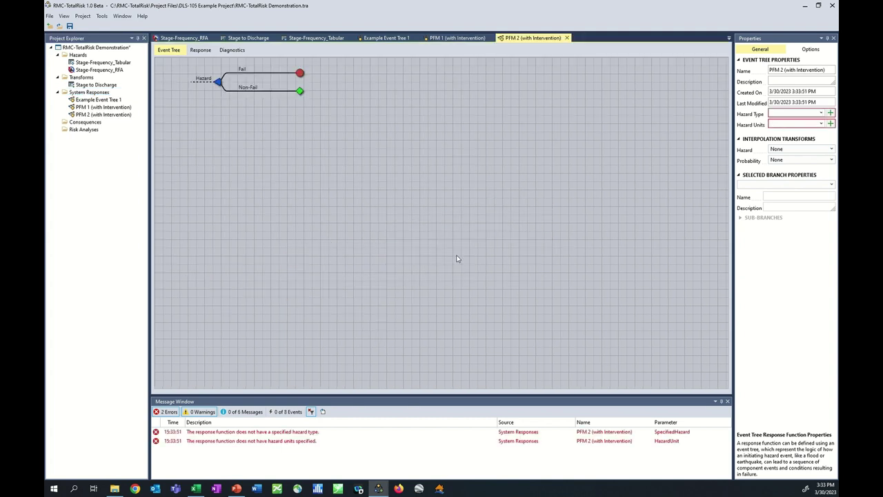
Step: Set the hazard type of PFM 2 (with Intervention) to Stage and its hazard units to ft
left_click_drag(414, 120, 393, 262)
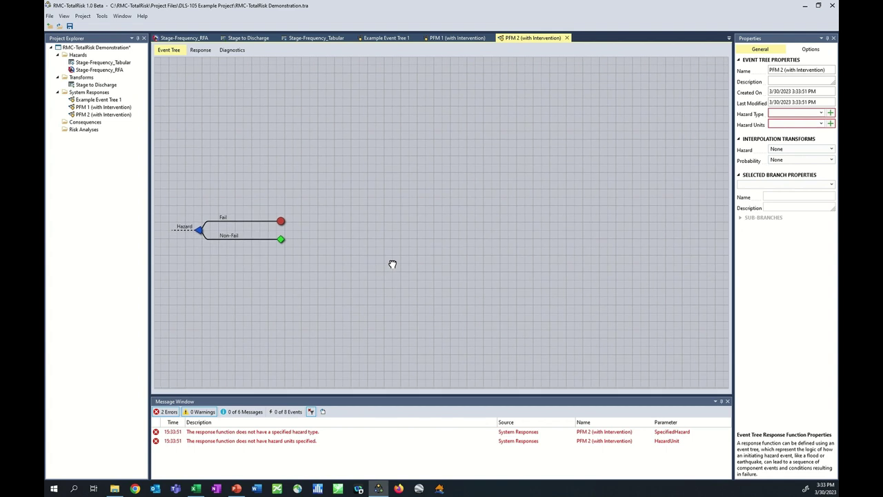
left_click(821, 114)
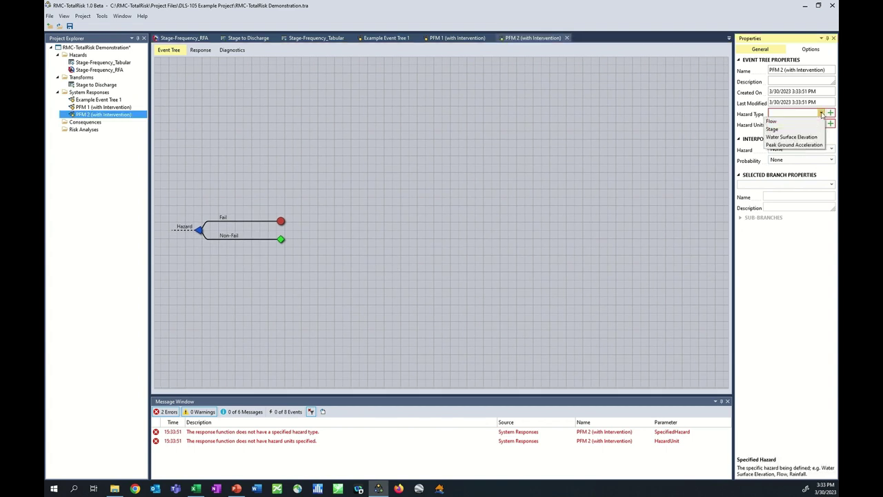
left_click(790, 127)
left_click(793, 124)
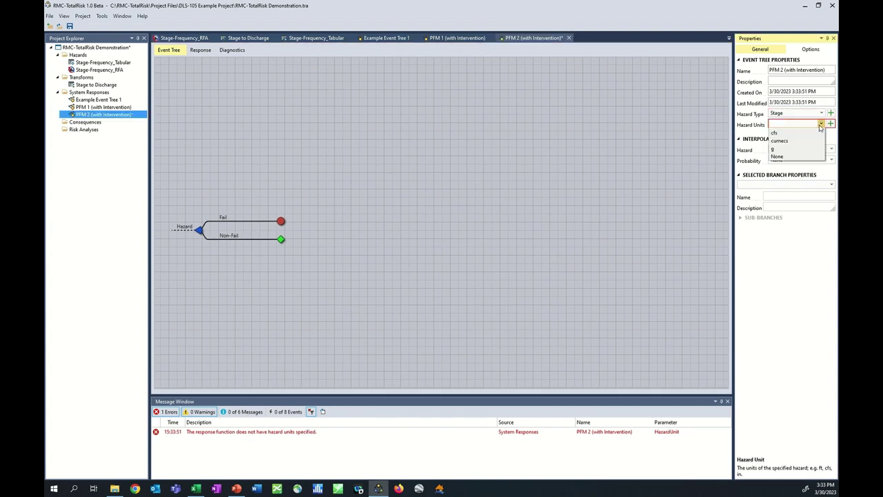
left_click(787, 134)
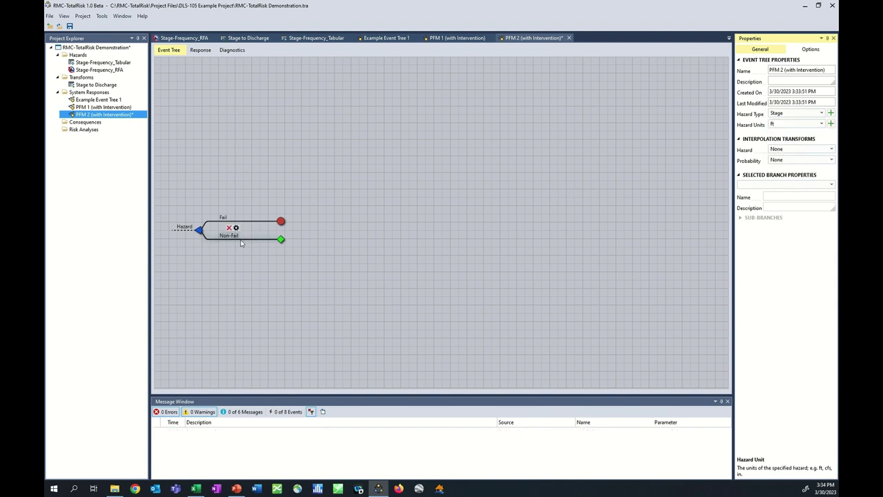
Step: Extend the event tree's failure path with six successive branch levels beyond the Fail branch
left_click(280, 222)
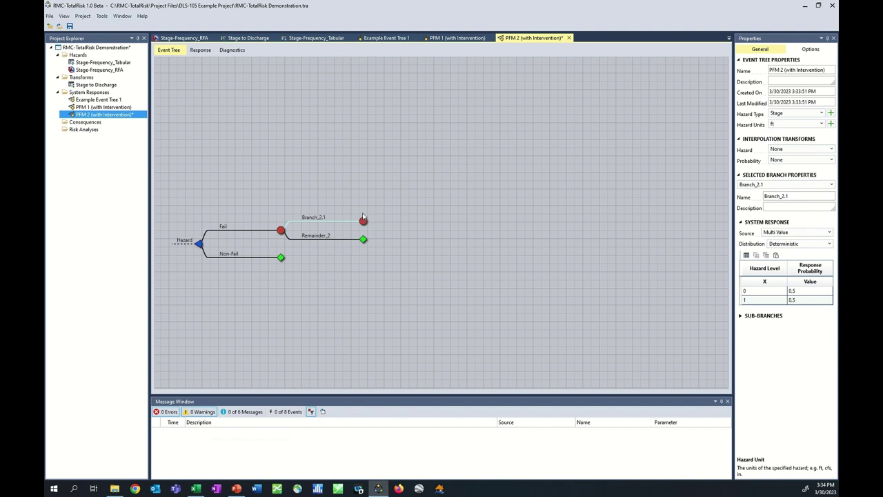
left_click(364, 214)
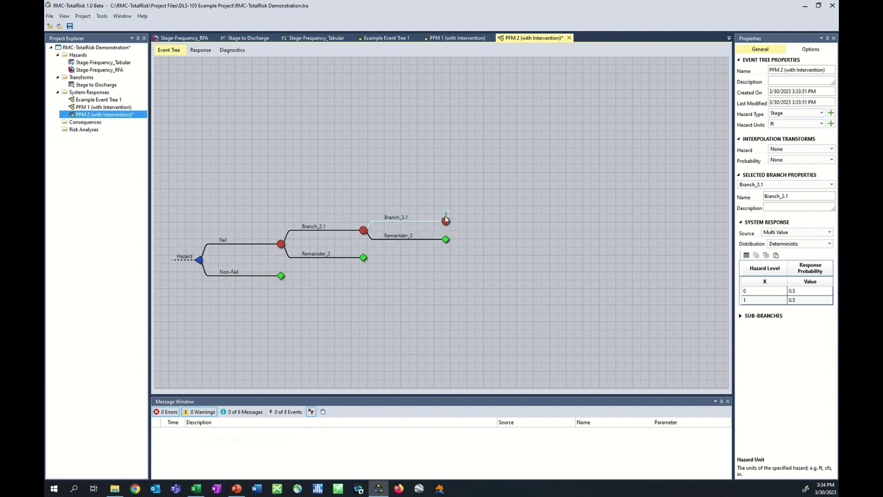
left_click(446, 215)
left_click(528, 214)
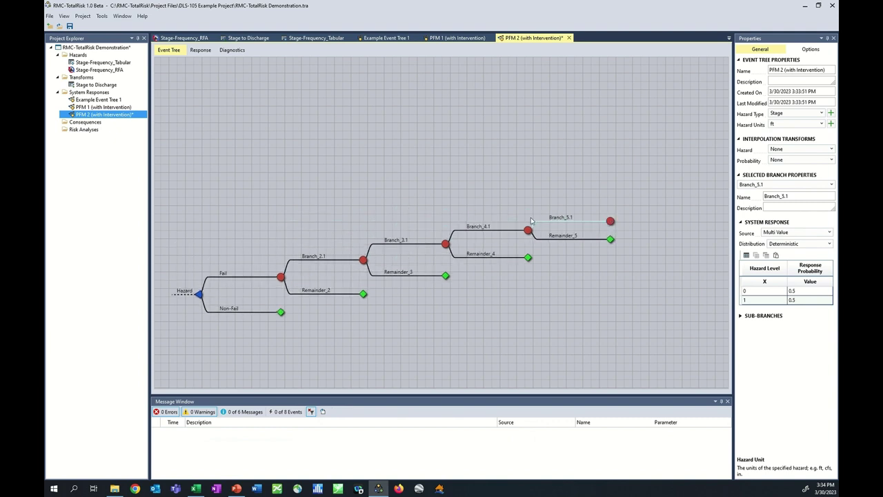
left_click(610, 214)
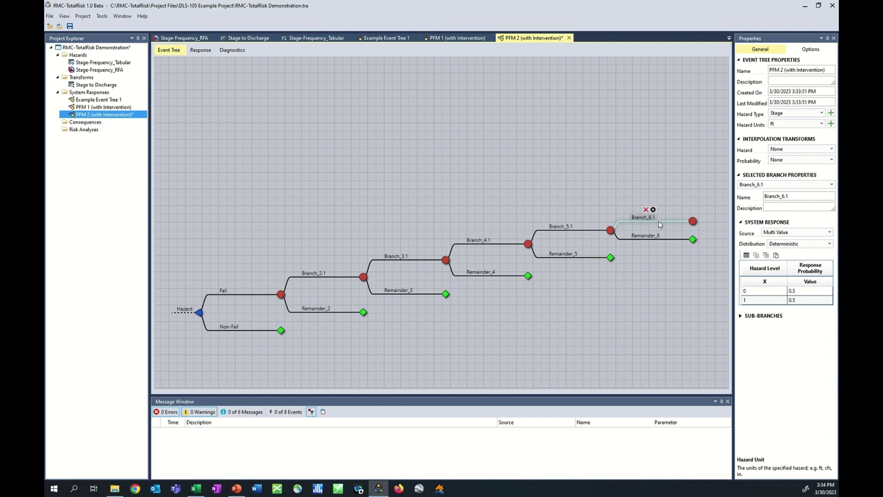
left_click(693, 215)
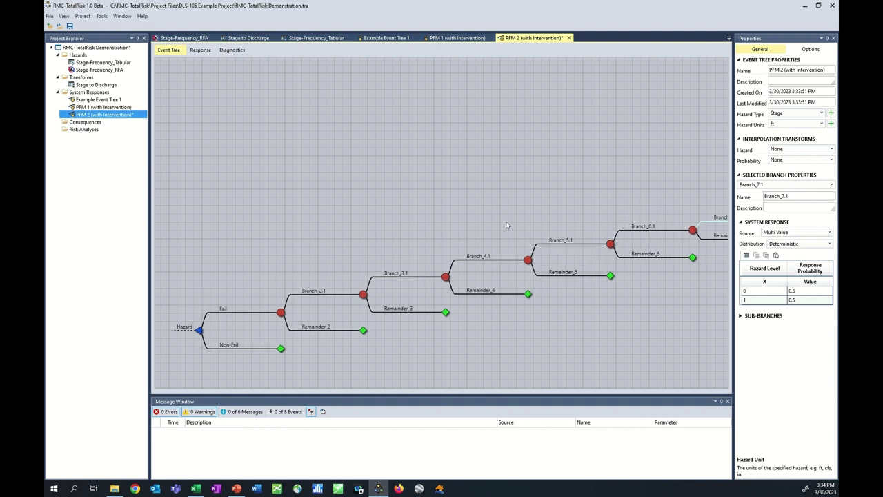
Step: Rename the Fail branch of the event tree as Node 1
left_click_drag(408, 213, 364, 153)
double_click(215, 232)
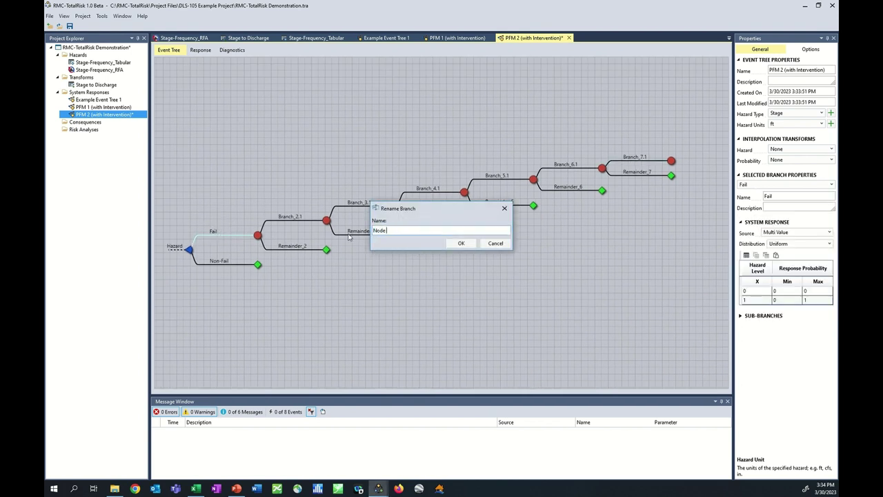
key("Return")
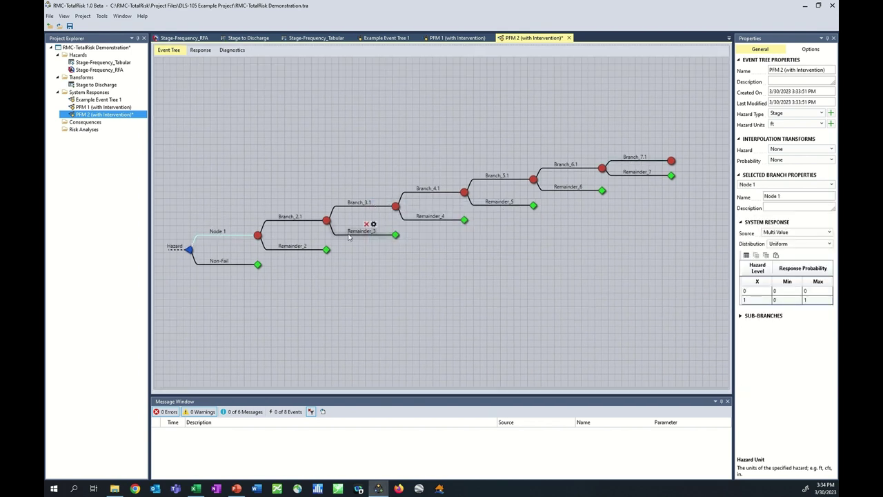
Step: Rename the second and third failure branches, Branch_2.1 and Branch_3.1, as Node 2 and Node 3
double_click(290, 218)
left_click_drag(399, 231, 371, 238)
type("Node")
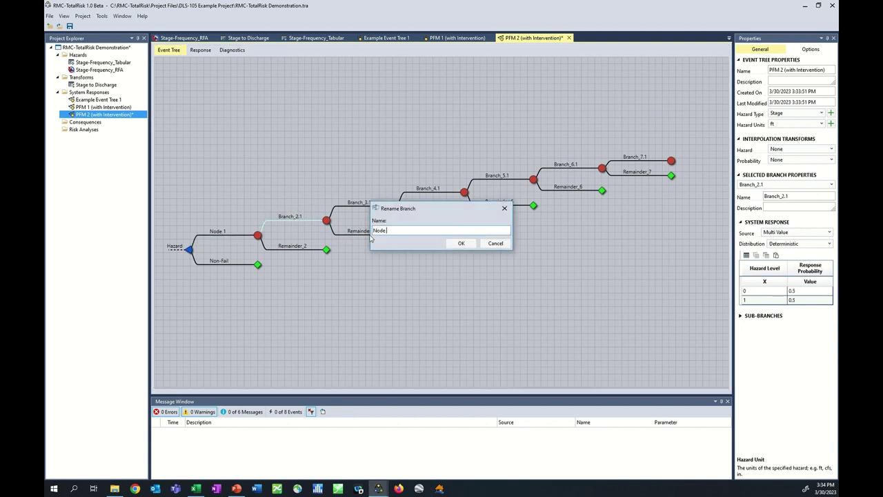
key("Return")
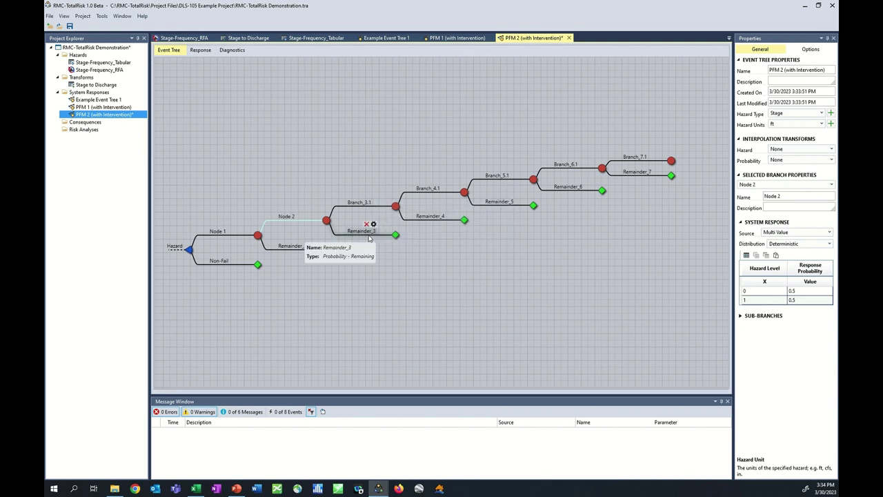
double_click(359, 202)
left_click_drag(400, 230, 329, 228)
type("Node 3")
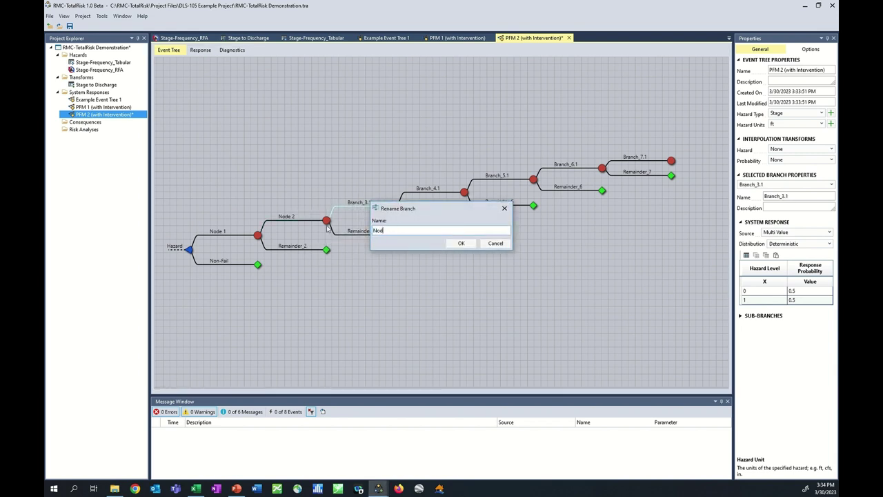
key("Return")
Step: Rename the fourth and fifth failure branches, Branch_4.1 and Branch_5.1, as Node 4 and Node 5
double_click(429, 192)
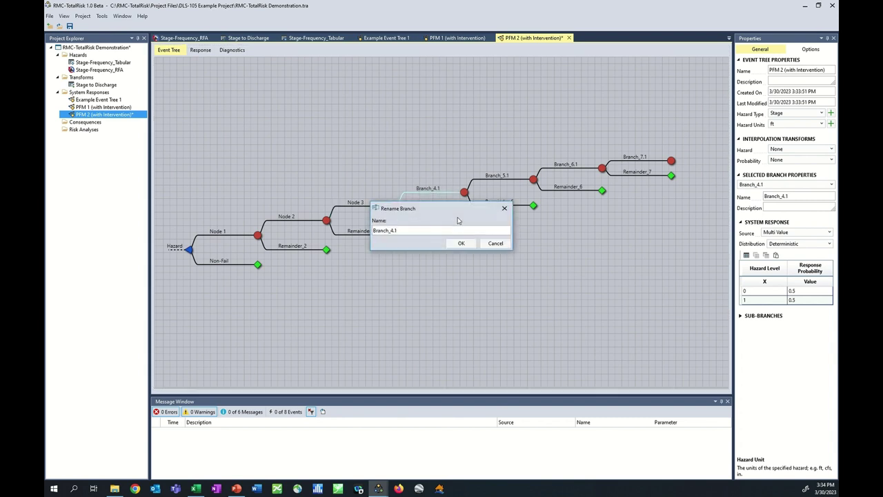
type("Node 4")
key("Return")
double_click(504, 177)
left_click_drag(472, 227, 338, 229)
type("Node 5")
key("Return")
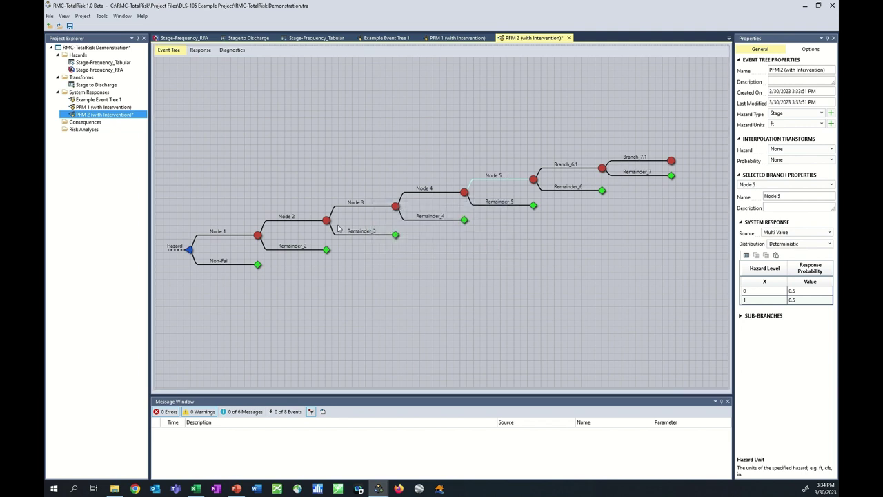
Step: Rename the last two failure branches, Branch_6.1 as Node 6 (Intervention) and Branch_7.1 as Node 7
double_click(562, 167)
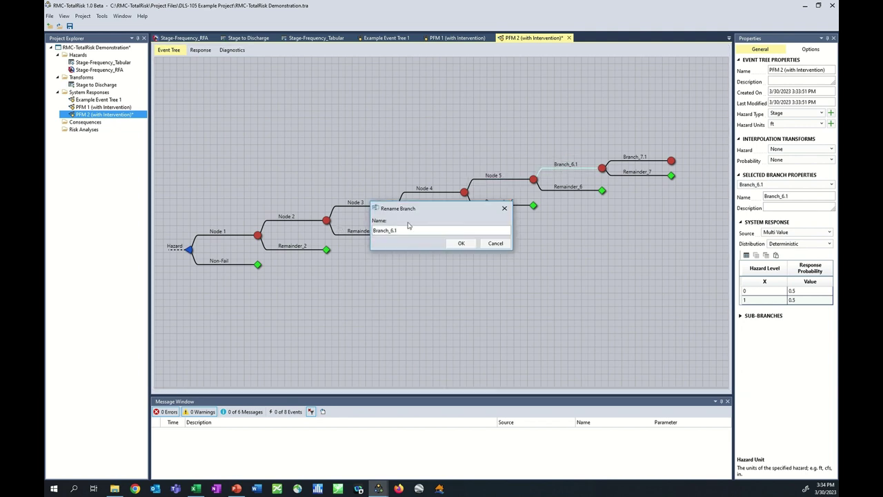
left_click_drag(405, 230, 357, 238)
type("Node 6 (Intervention")
key("Return")
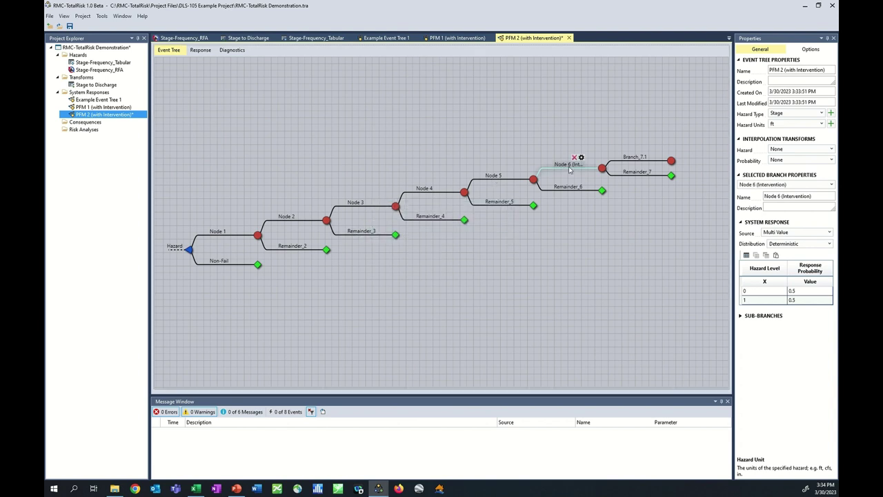
double_click(635, 158)
left_click_drag(405, 231, 343, 232)
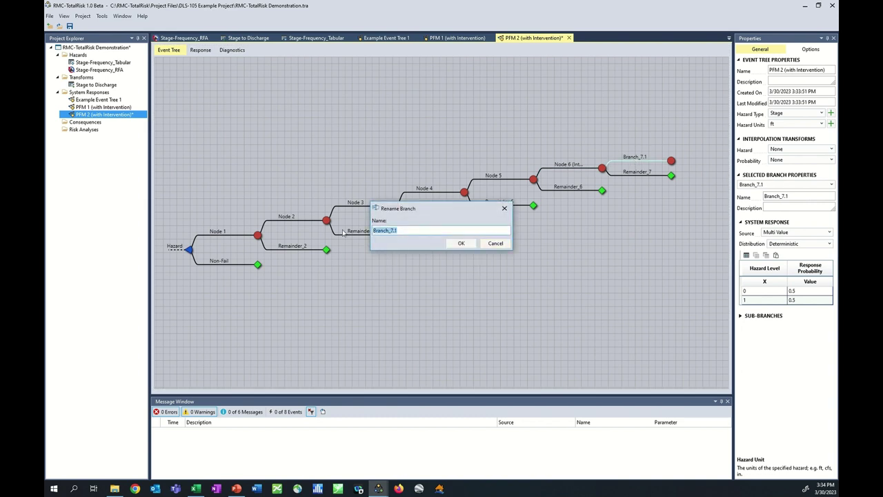
type("Node 7")
key("Return")
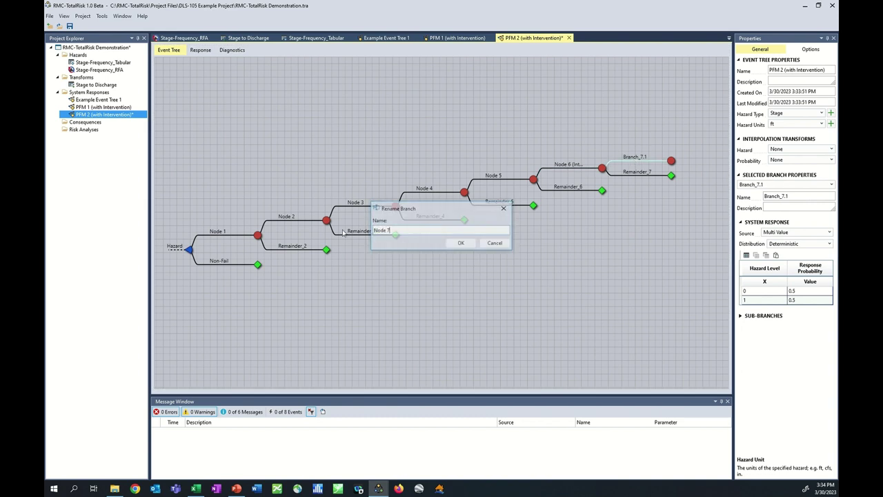
left_click_drag(369, 287, 386, 285)
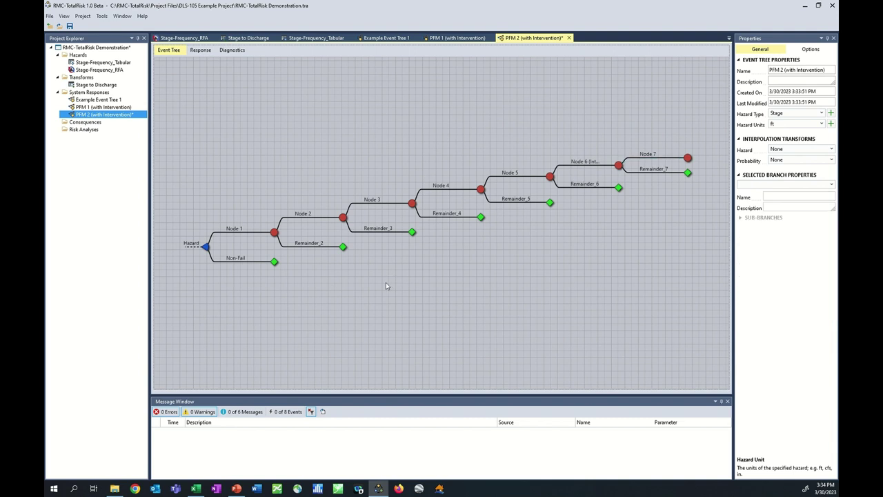
Step: For the Hazard branch, copy the Node 1 stage values 490.4 to 517.3 from the PFM 2 sheet of the System Response Probabilities workbook in Excel
left_click(194, 246)
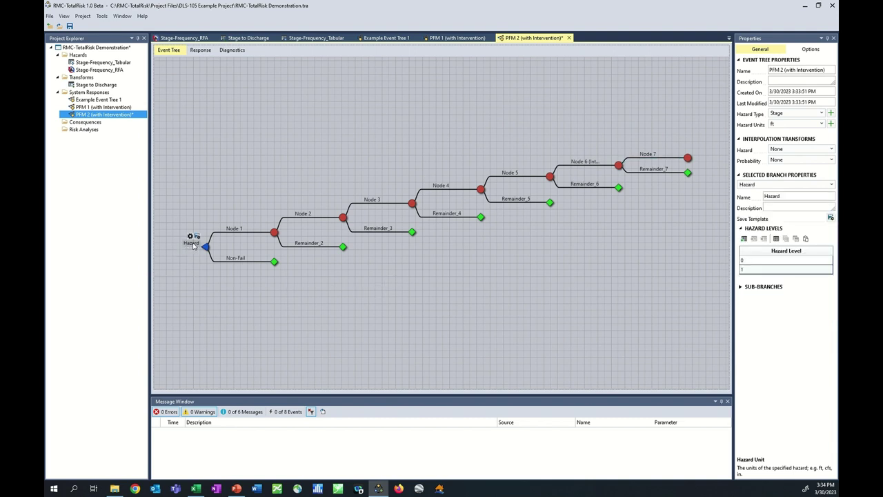
left_click(196, 488)
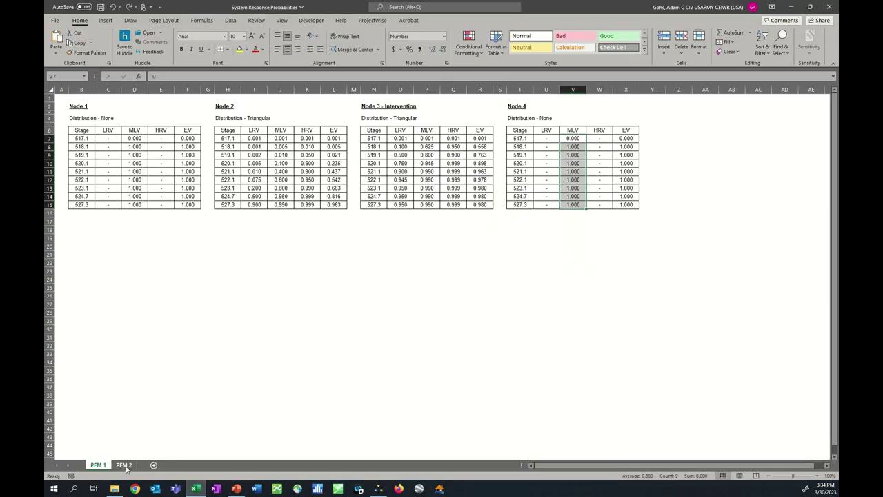
left_click(124, 465)
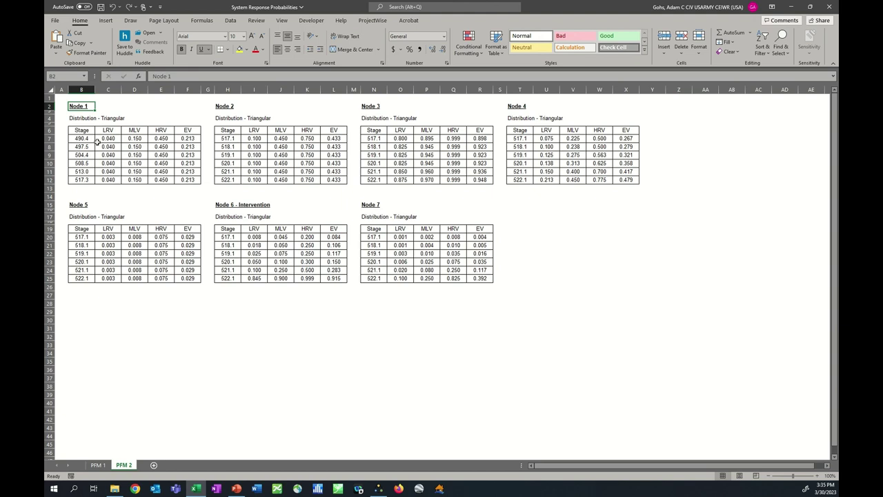
left_click_drag(81, 138, 84, 180)
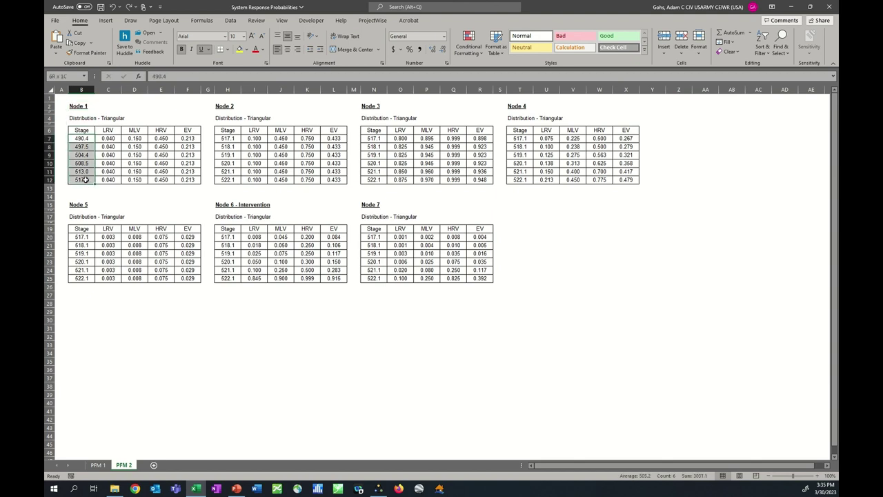
key("ctrl+c")
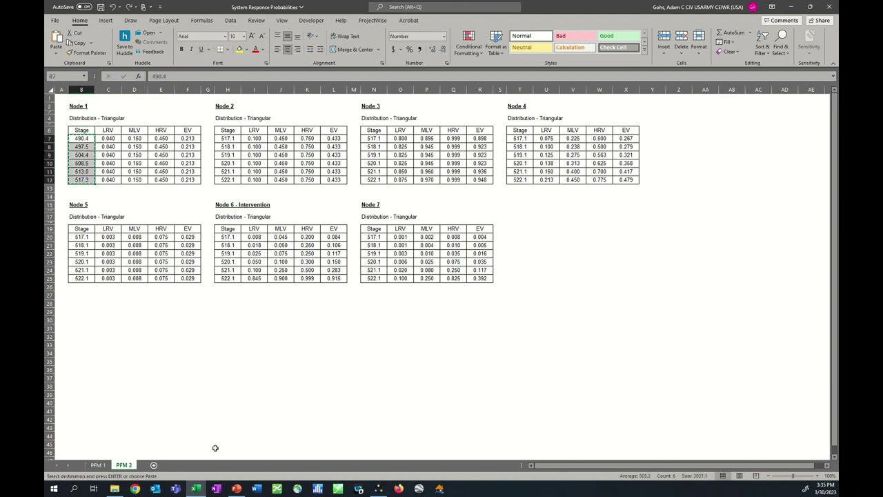
Step: Switch back to RMC-TotalRisk and replace the event tree's hazard levels with the copied stages, 490.4 to 517.3
left_click(379, 488)
left_click(771, 261)
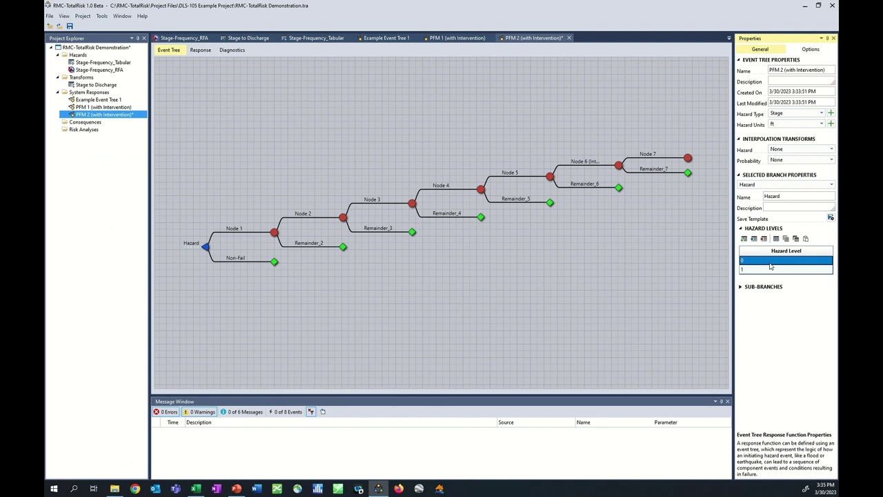
key("ctrl+v")
left_click(280, 308)
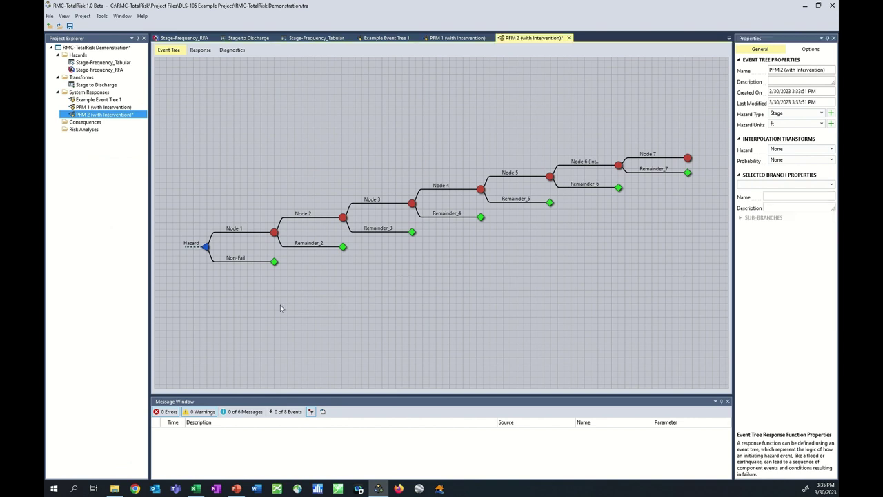
Step: Select the Node 1 branch, and copy its first-row LRV, MLV and HRV values (0.040, 0.150, 0.450) from the PFM 2 sheet in Excel
mouse_move(235, 232)
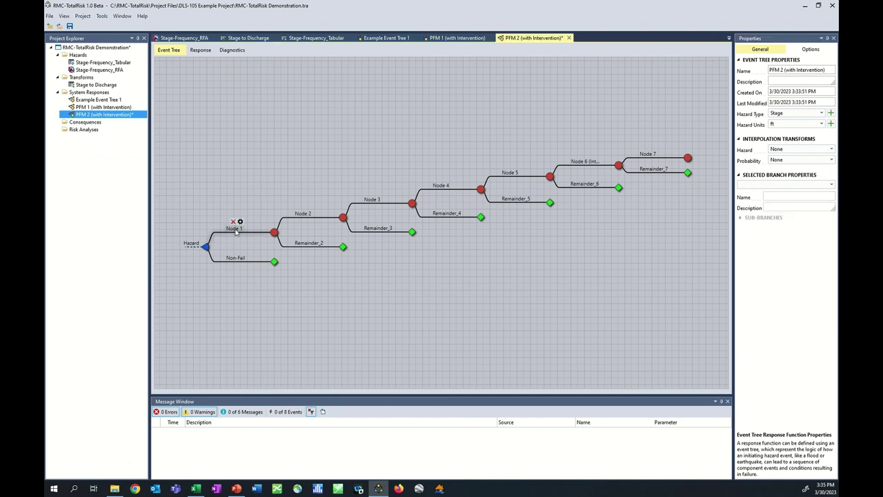
left_click(236, 231)
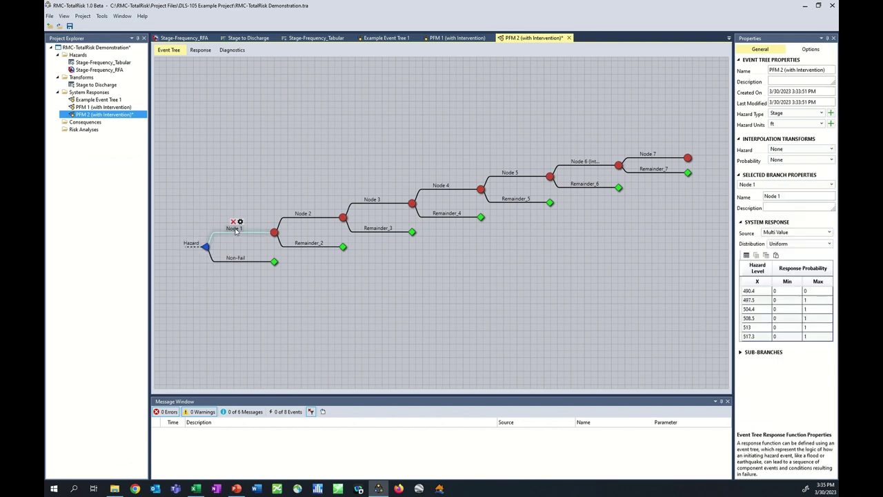
left_click(196, 489)
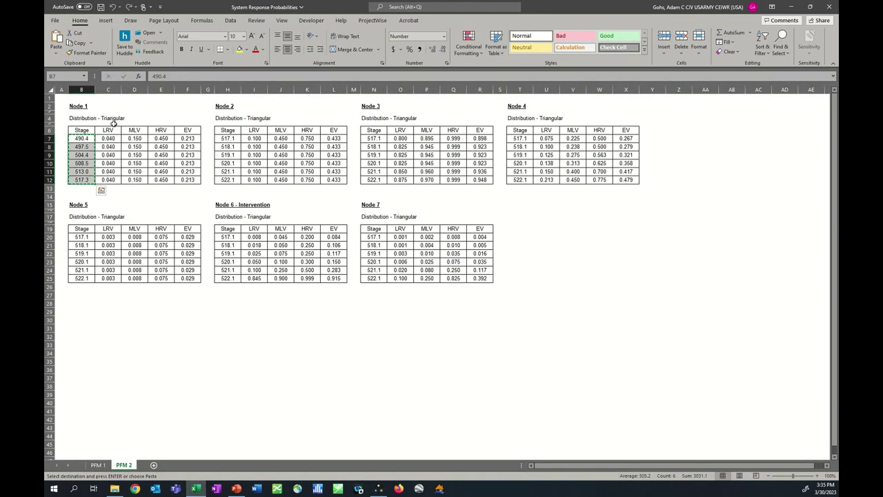
left_click_drag(110, 139, 158, 177)
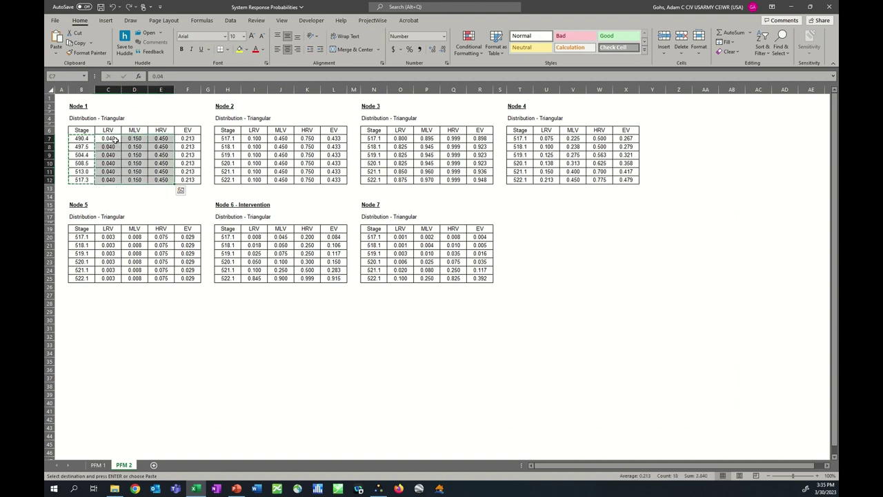
left_click_drag(108, 139, 158, 139)
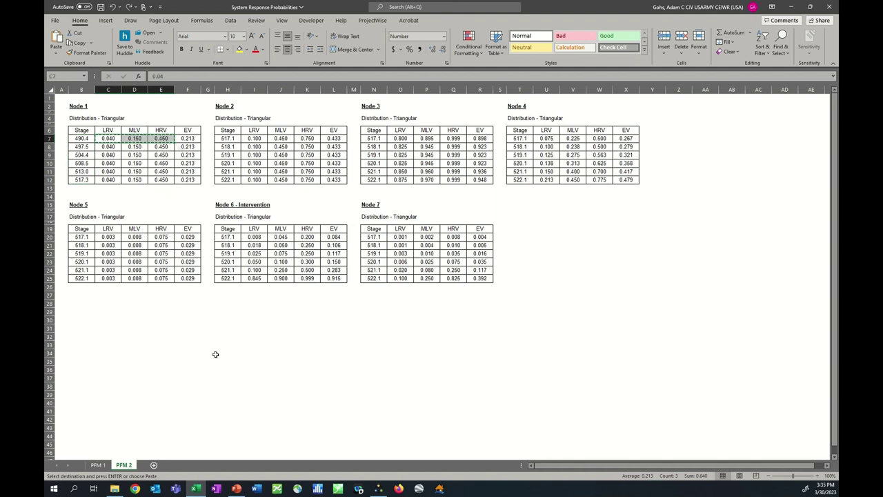
Step: Back in RMC-TotalRisk, set Node 1's system response source to Single Value and open its distribution choices
left_click(378, 488)
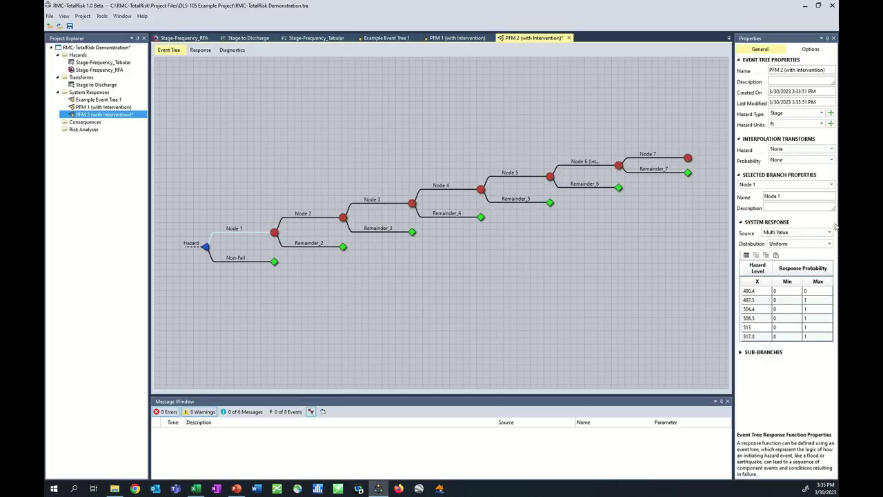
left_click(828, 232)
left_click(810, 244)
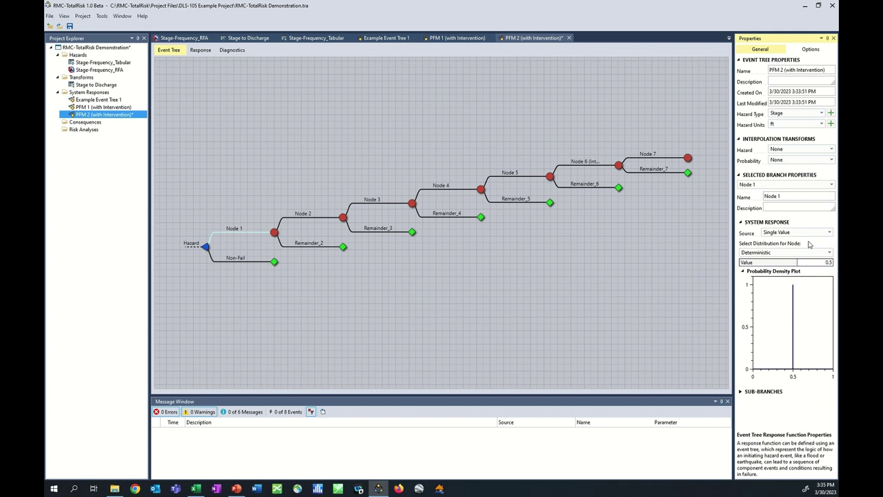
left_click(814, 253)
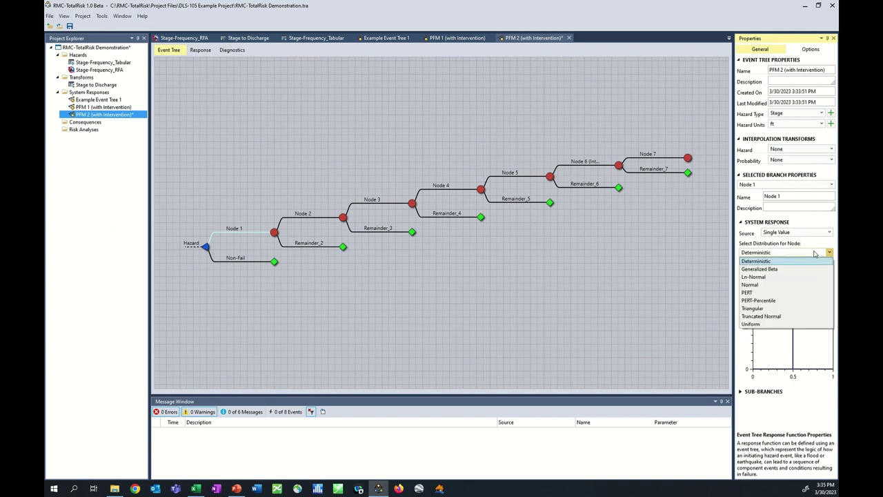
Step: Give Node 1 a Triangular distribution with minimum 0.04, most likely 0.15 and maximum 0.45, checking the values in the Excel workbook
left_click(761, 309)
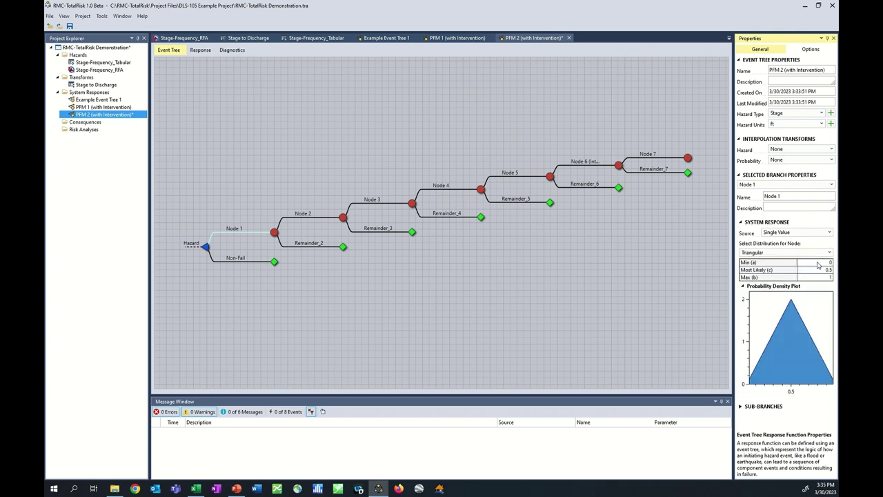
left_click(196, 488)
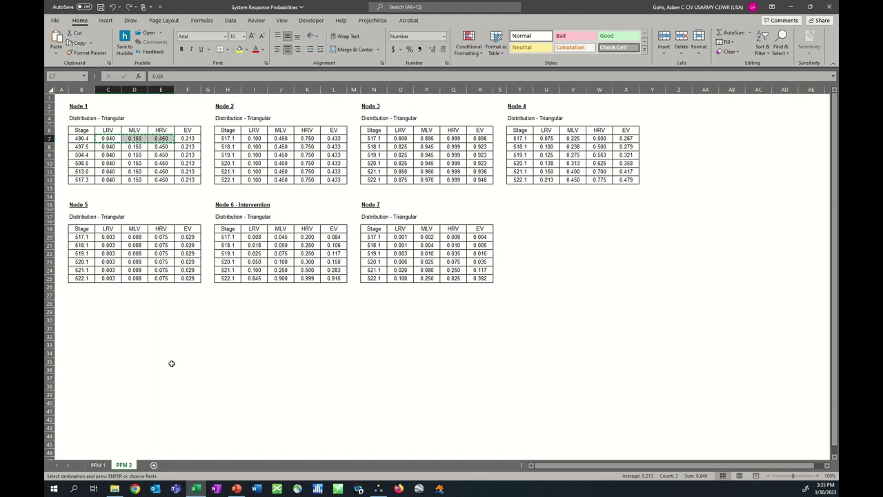
left_click(378, 489)
left_click(816, 263)
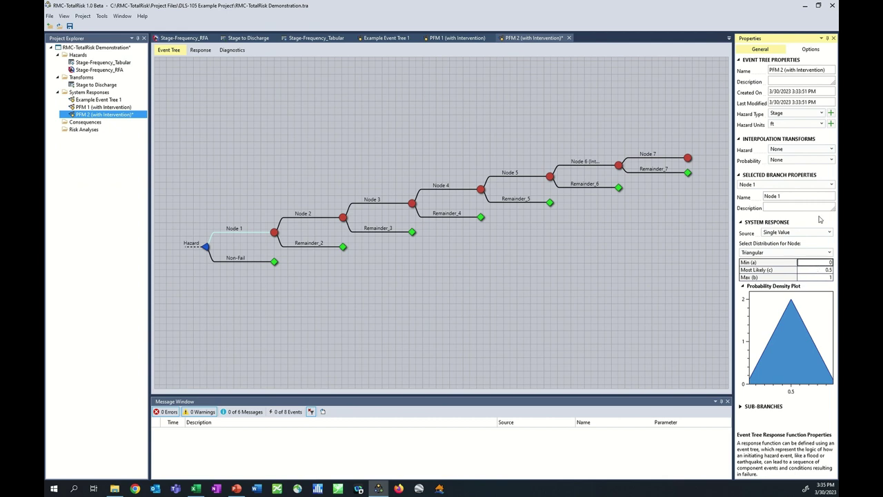
type(".04")
key("Return")
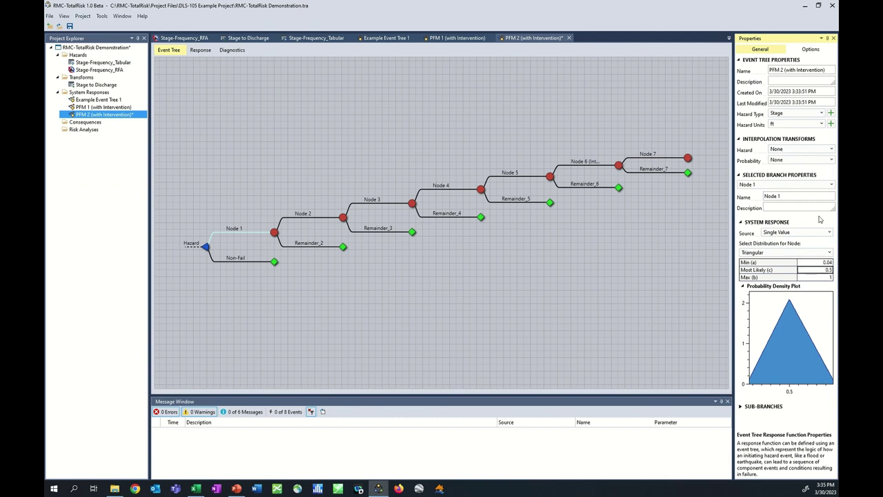
type(".15")
key("Return")
key("Return")
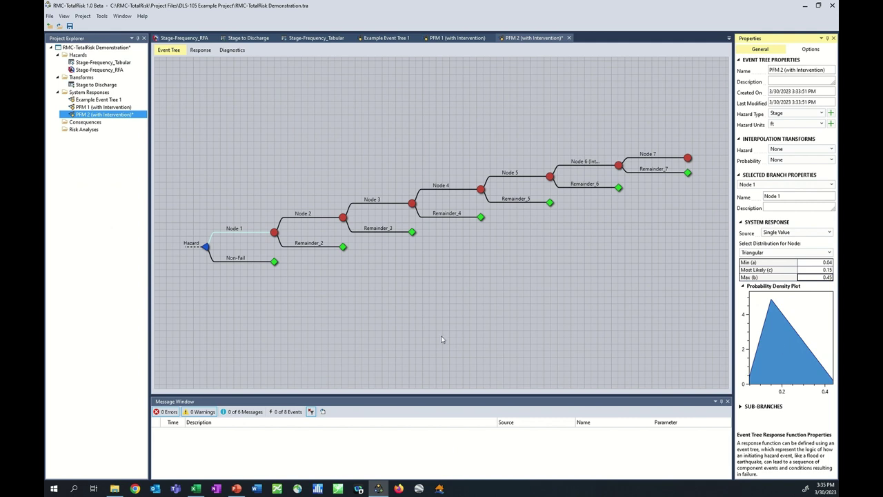
Step: Check Node 2's probabilities in the Excel workbook and set its system response in RMC-TotalRisk to Single Value with a Triangular distribution
left_click(308, 220)
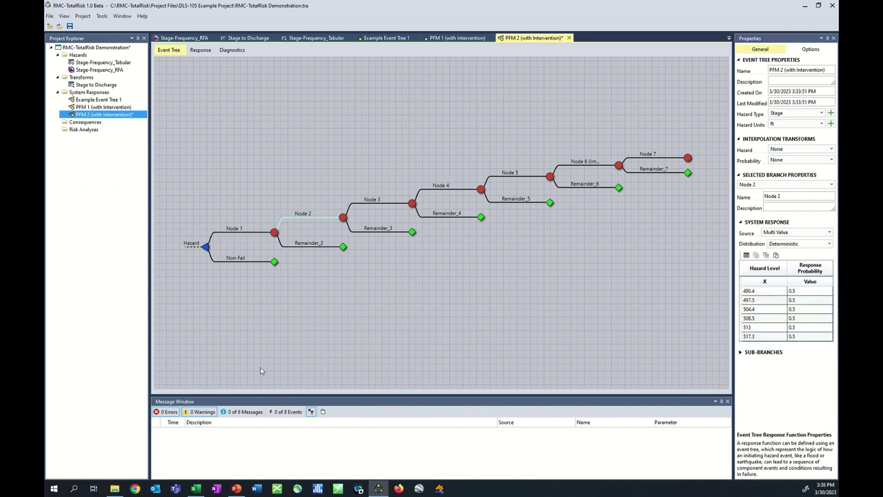
left_click(196, 488)
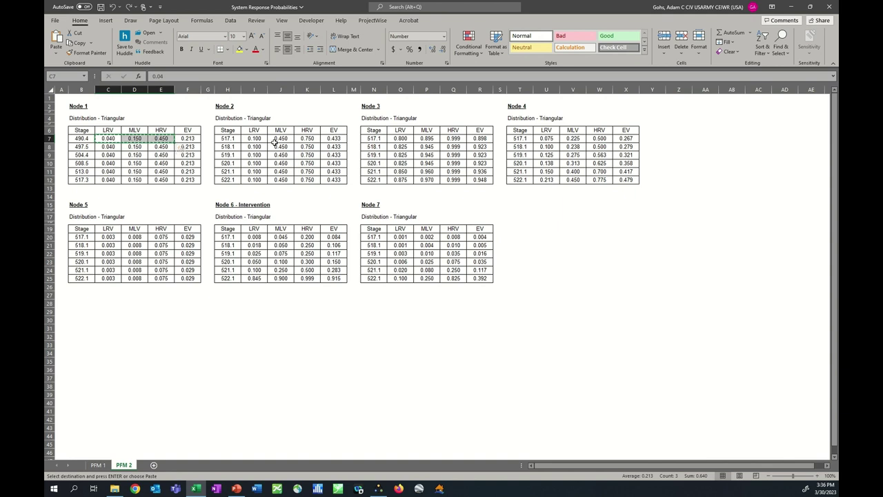
left_click(378, 489)
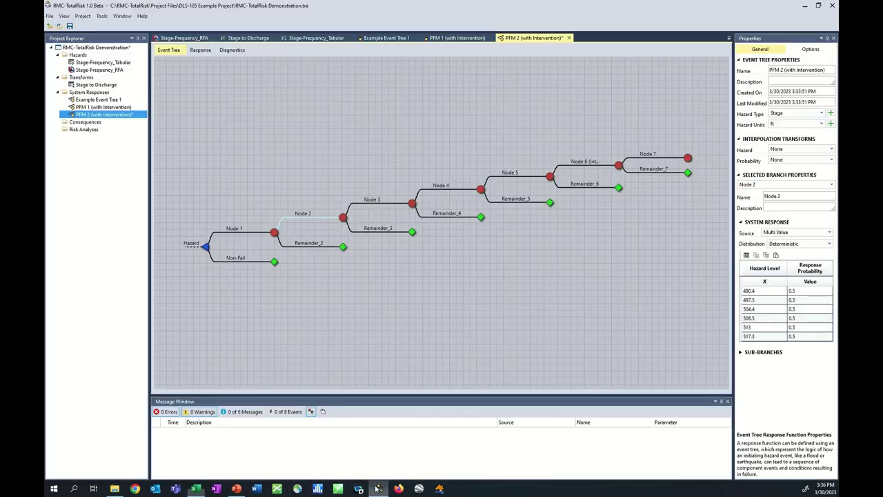
left_click(786, 233)
left_click(787, 240)
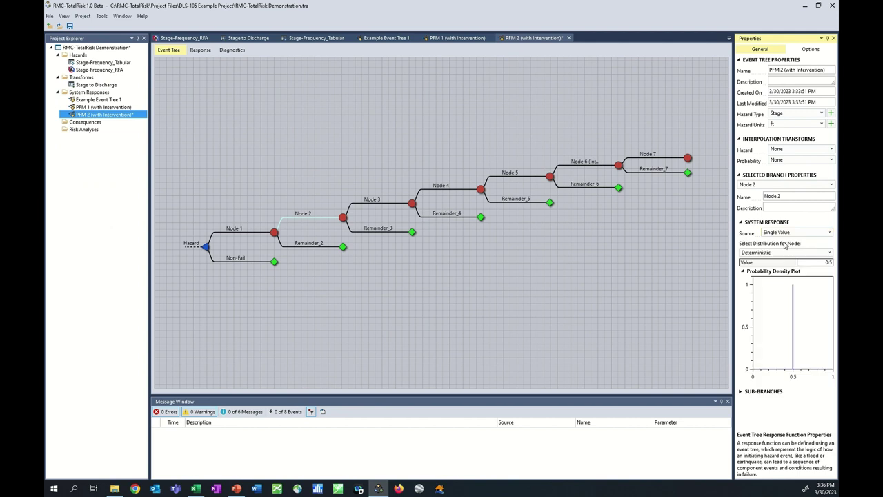
left_click(793, 252)
left_click(773, 309)
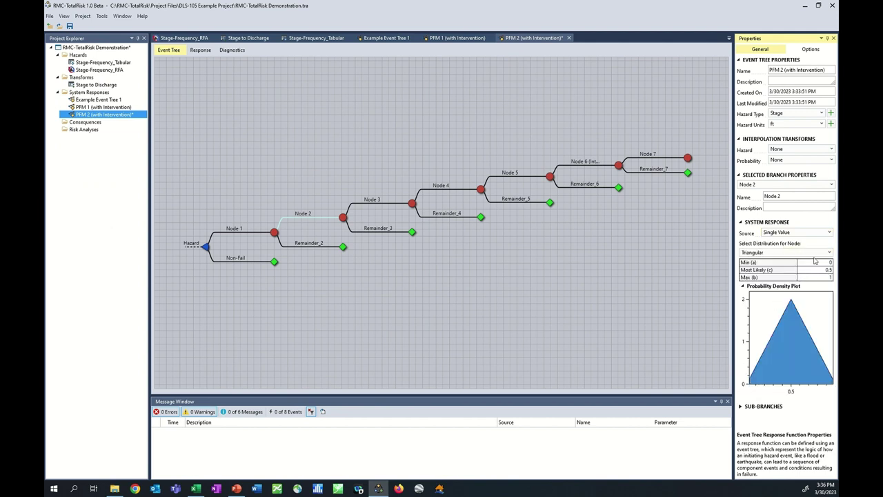
Step: Set Node 2's triangular distribution to minimum 0.1, most likely 0.45 and maximum 0.75
left_click(196, 488)
left_click(196, 489)
type(".1")
key("Tab")
type(".45")
key("Tab")
type(".75")
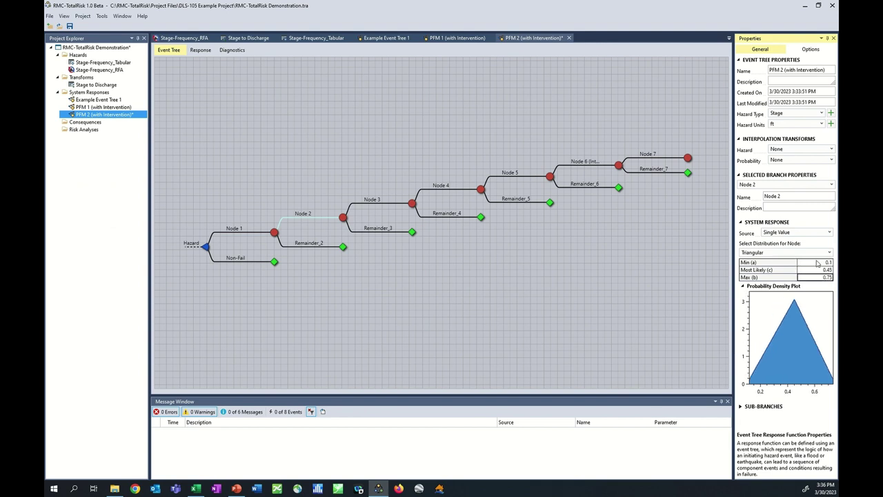
Step: Select the Node 3 branch and copy all six rows of Node 3's LRV, MLV and HRV values from the Excel workbook
left_click(377, 204)
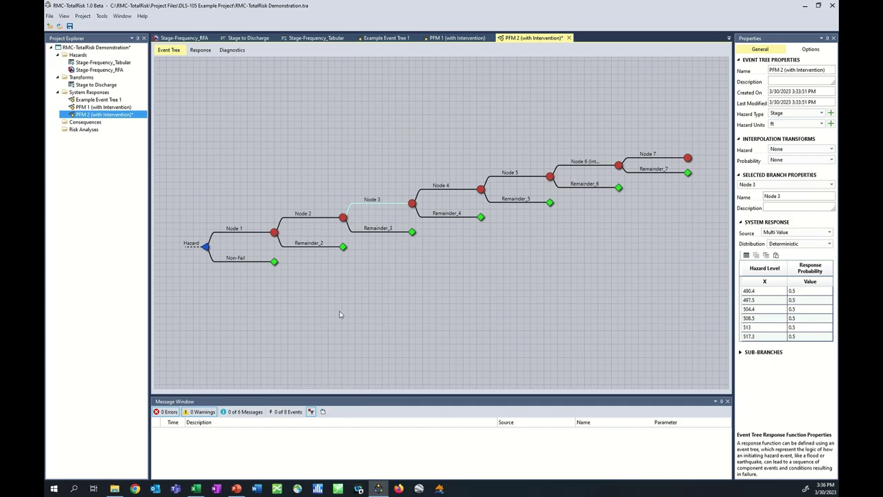
left_click(196, 488)
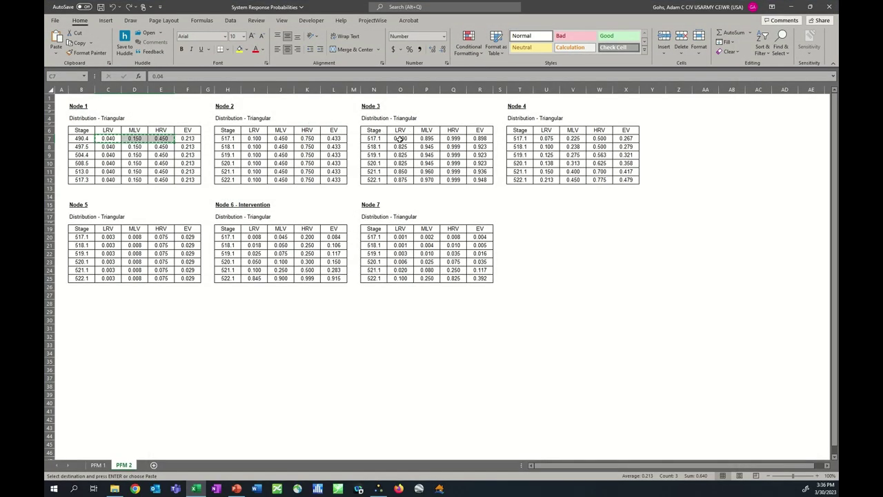
left_click_drag(400, 138, 446, 180)
key("ctrl+c")
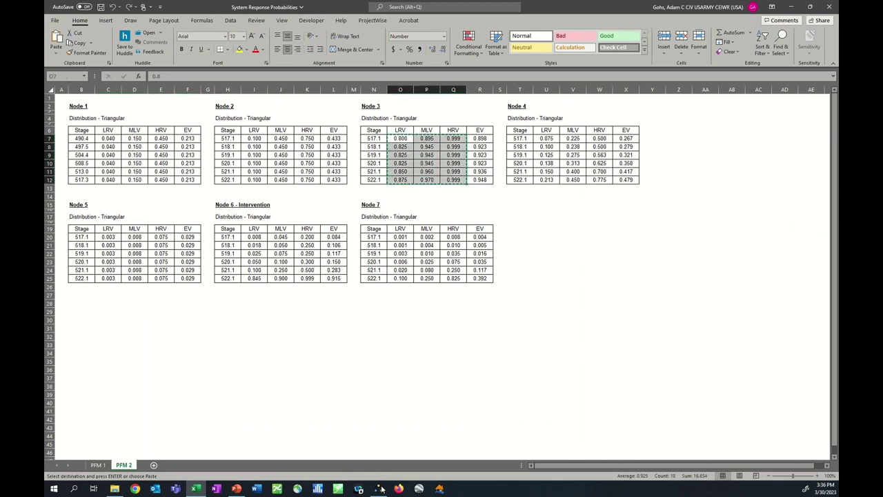
Step: Return to RMC-TotalRisk, set Node 3's distribution to Triangular and paste the copied probabilities starting at the 490.4 row's minimum
left_click(381, 490)
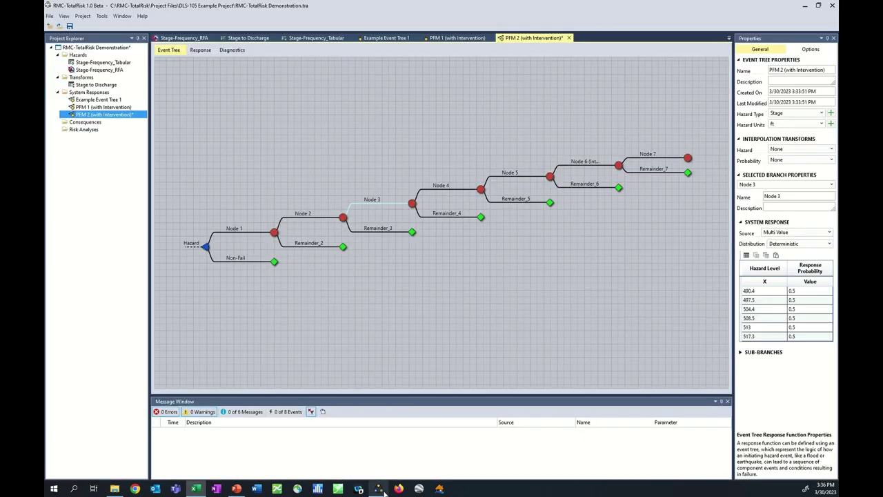
left_click(796, 246)
left_click(783, 298)
left_click(782, 304)
key("ctrl+v")
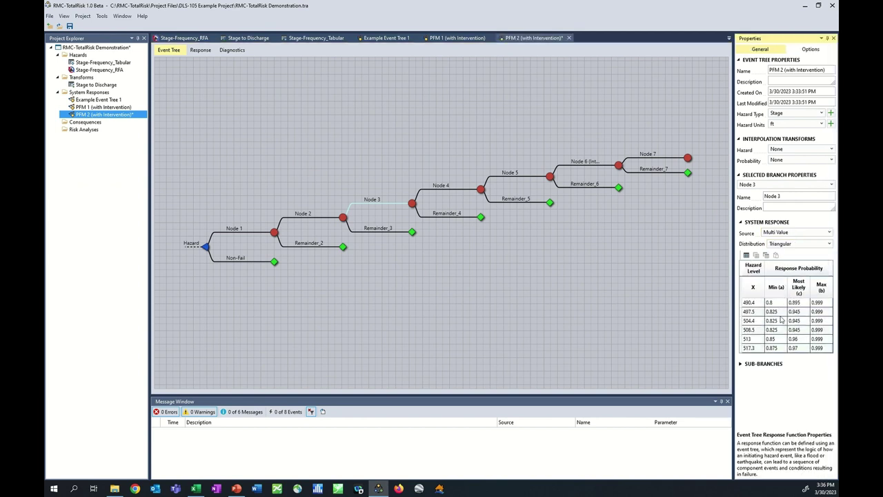
Step: Select the Node 4 branch and copy all six rows of Node 4's LRV, MLV and HRV values from the Excel workbook
left_click(442, 190)
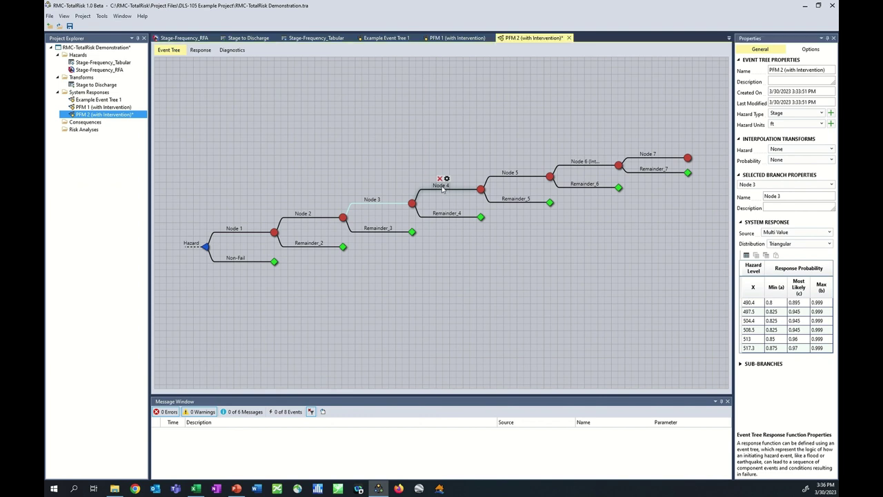
left_click(196, 489)
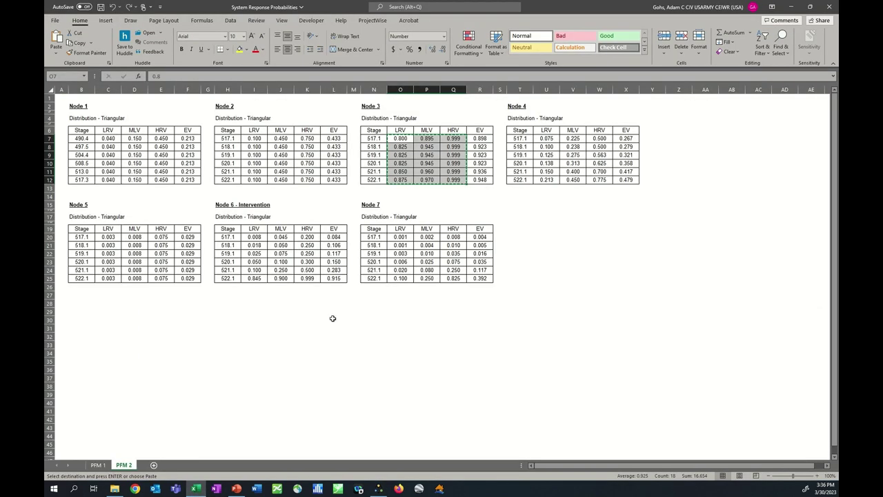
left_click_drag(542, 138, 599, 178)
key("ctrl+c")
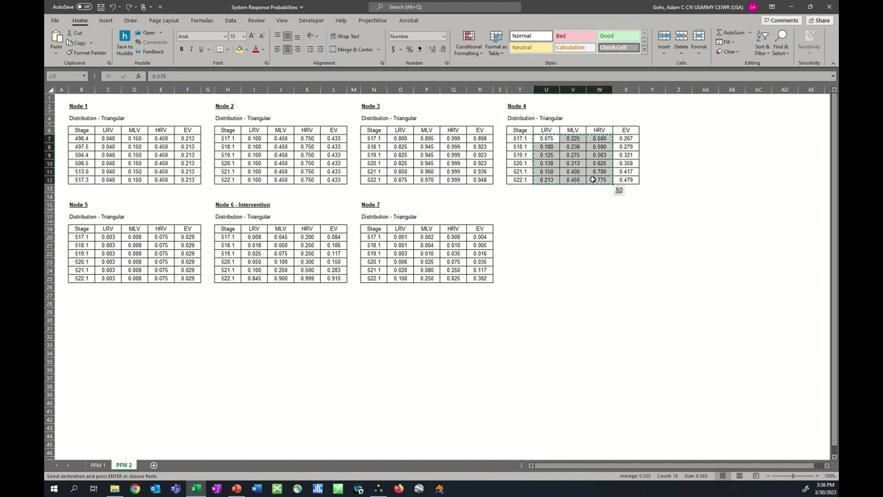
Step: Back in RMC-TotalRisk, set Node 4's branch distribution to Triangular, paste the copied probabilities into its response table and close the branch properties
left_click(379, 488)
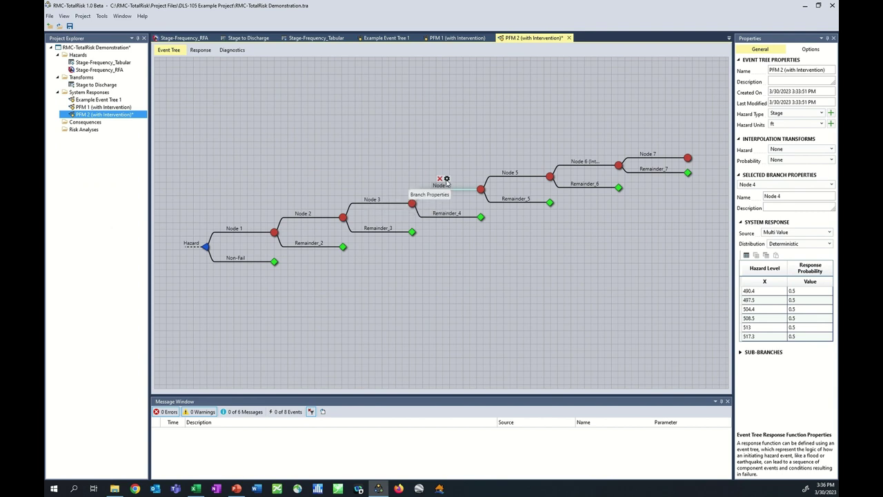
left_click(448, 181)
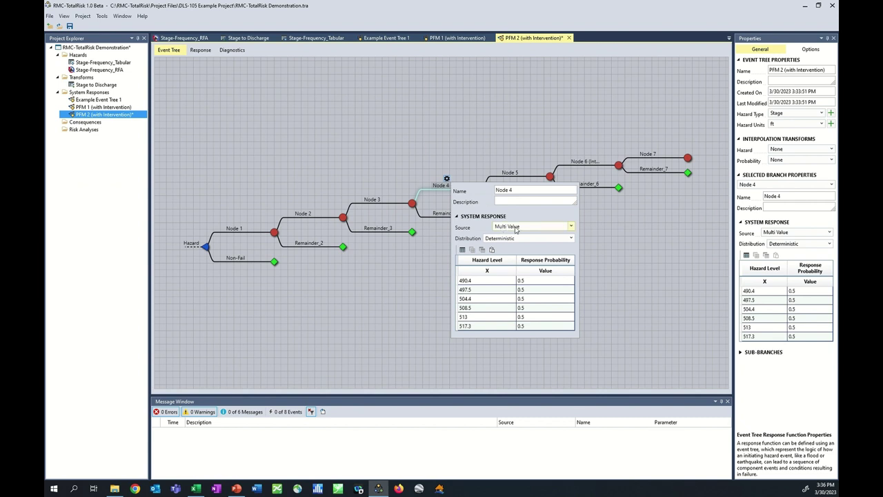
left_click(521, 240)
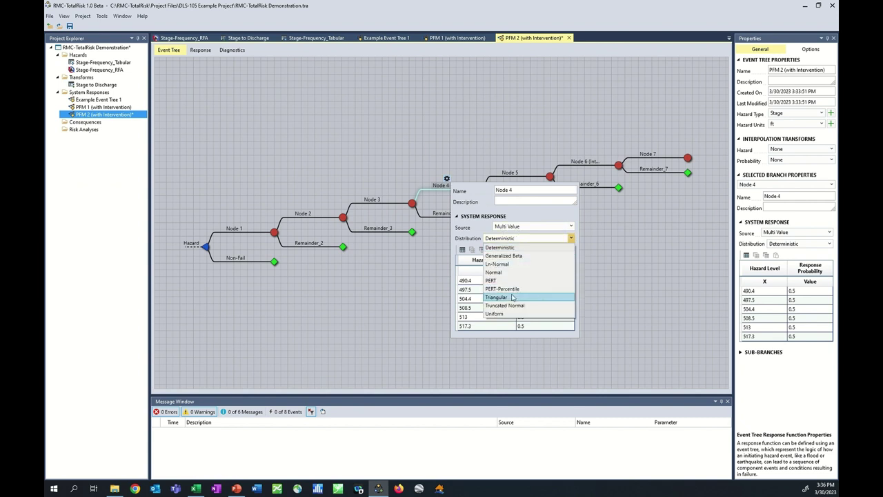
left_click(512, 298)
left_click(505, 294)
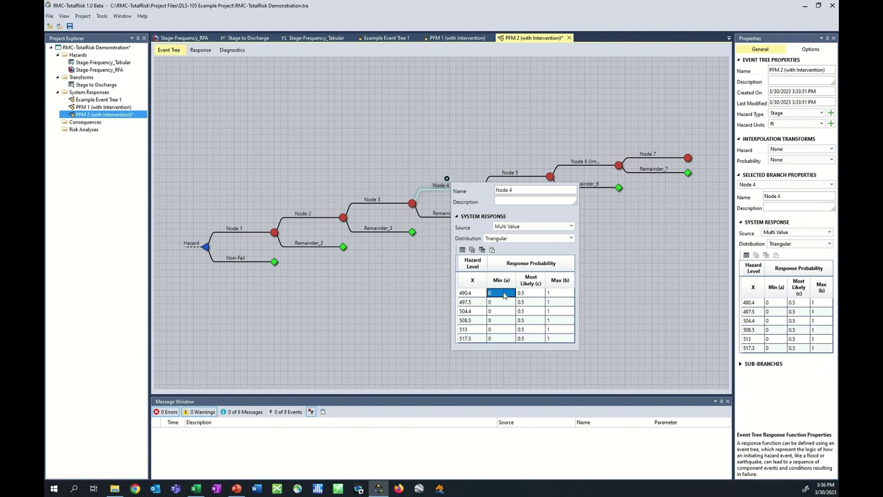
key("ctrl+v")
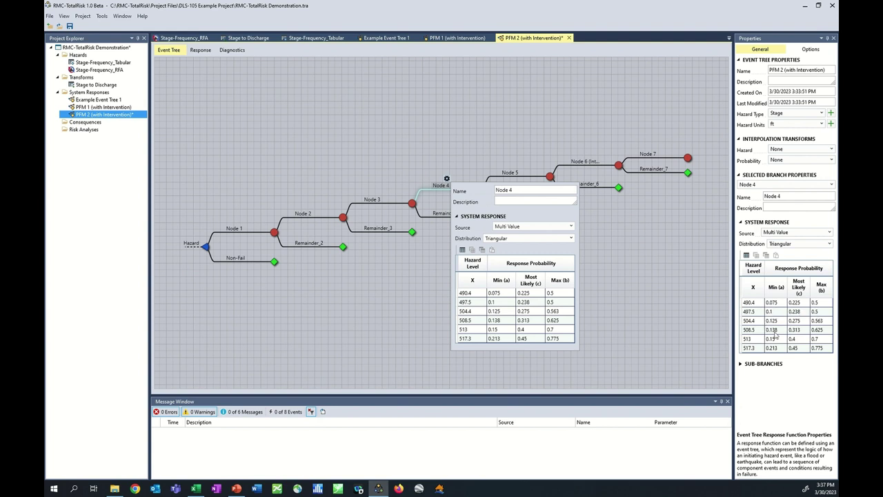
left_click(625, 272)
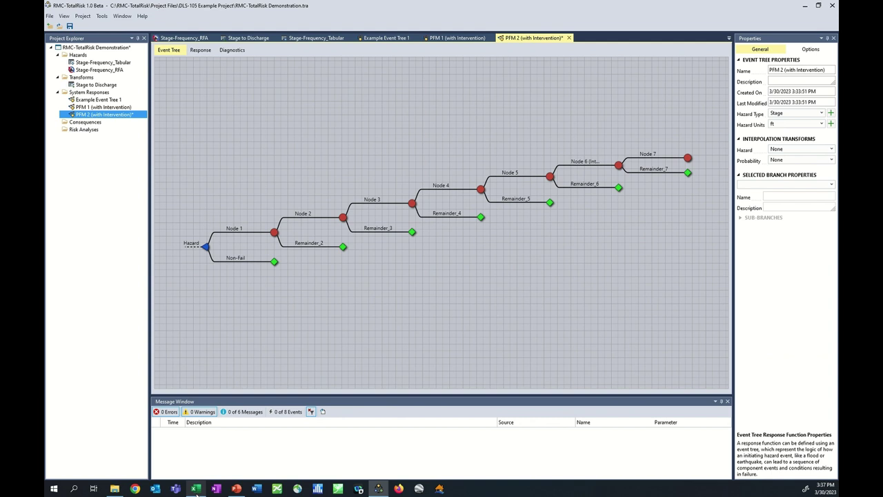
Step: Check Node 5's probabilities in the Excel workbook and set its system response in RMC-TotalRisk to Single Value with a Triangular distribution
left_click(197, 489)
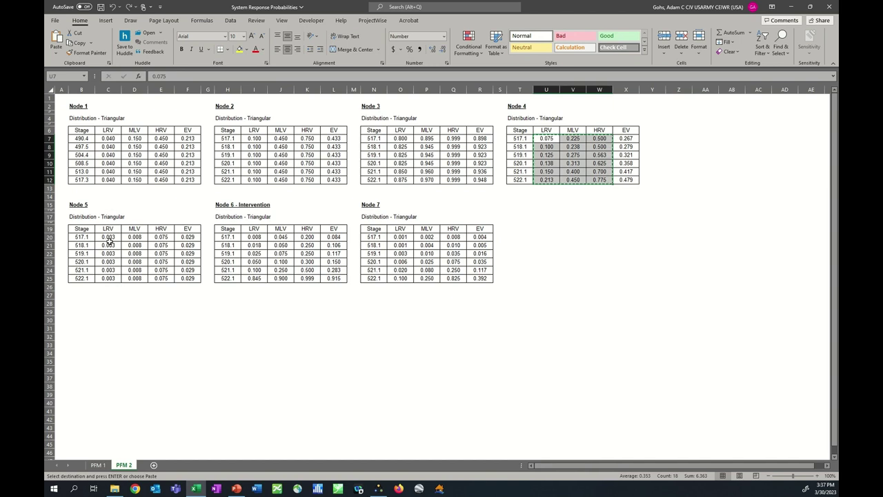
left_click(379, 489)
left_click(514, 177)
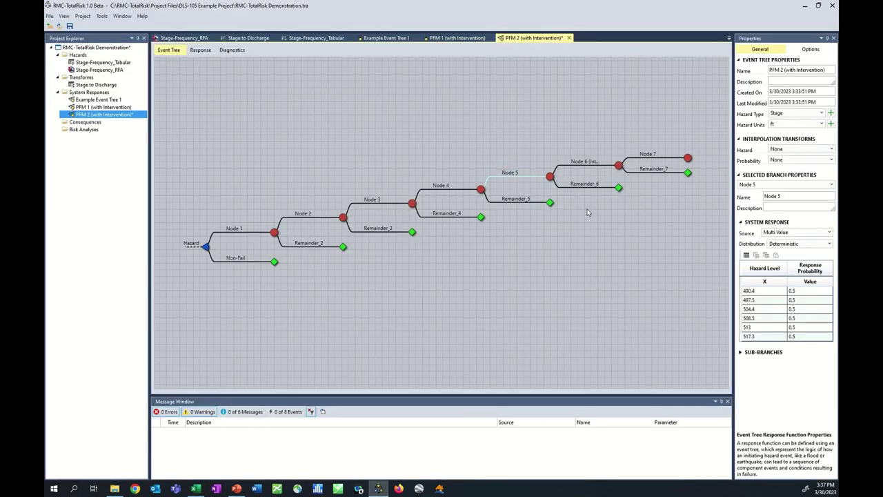
left_click(794, 234)
left_click(789, 243)
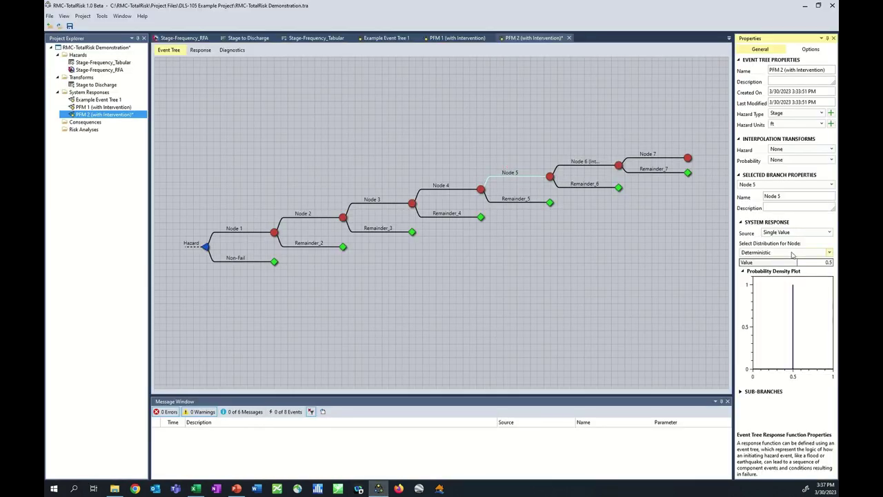
left_click(794, 253)
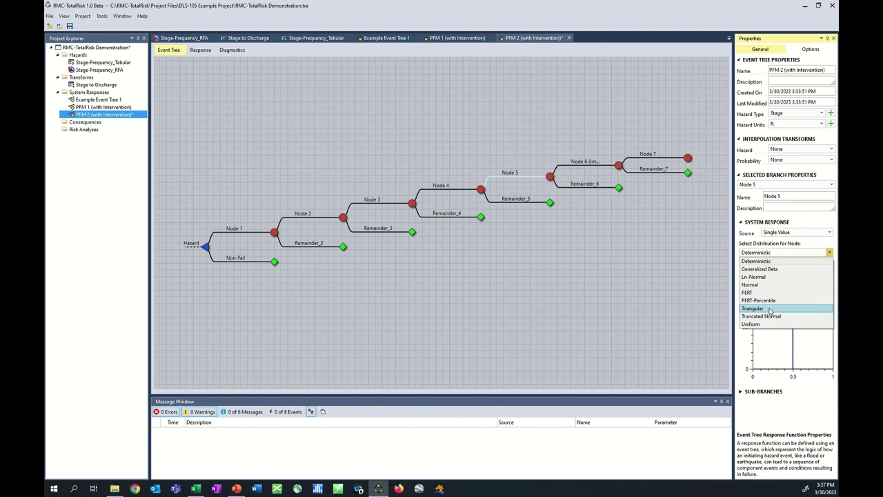
left_click(771, 310)
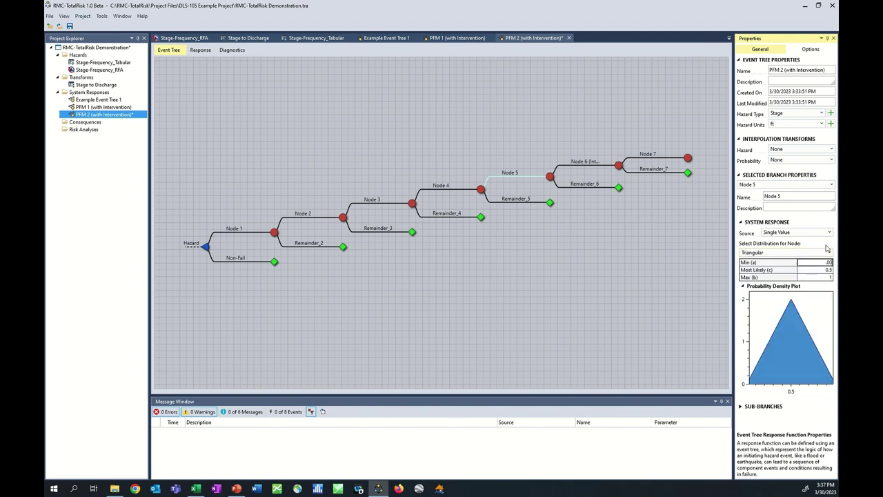
Step: Set Node 5's triangular distribution to minimum 0.003, most likely 0.008 and maximum 0.05
type(".003")
key("Tab")
type(".008")
key("Tab")
key("Tab")
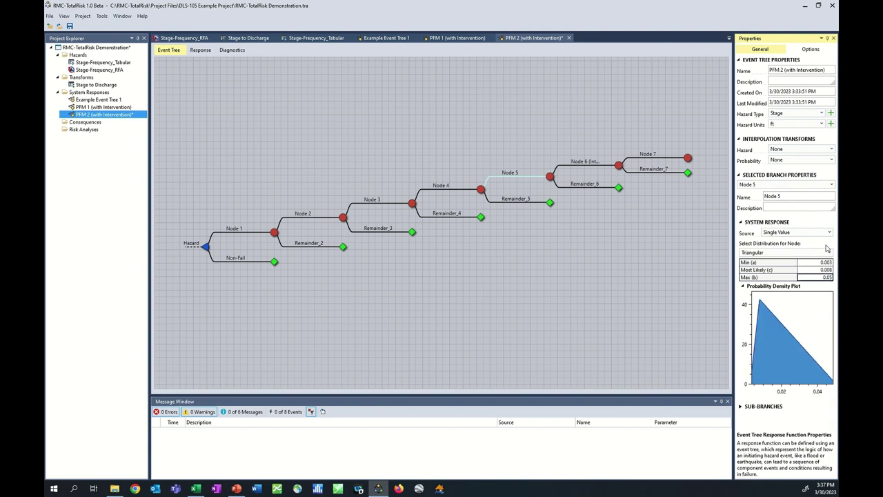
Step: Check Node 5's HRV in the Excel workbook and correct the maximum of its triangular distribution to 0.075
left_click(196, 489)
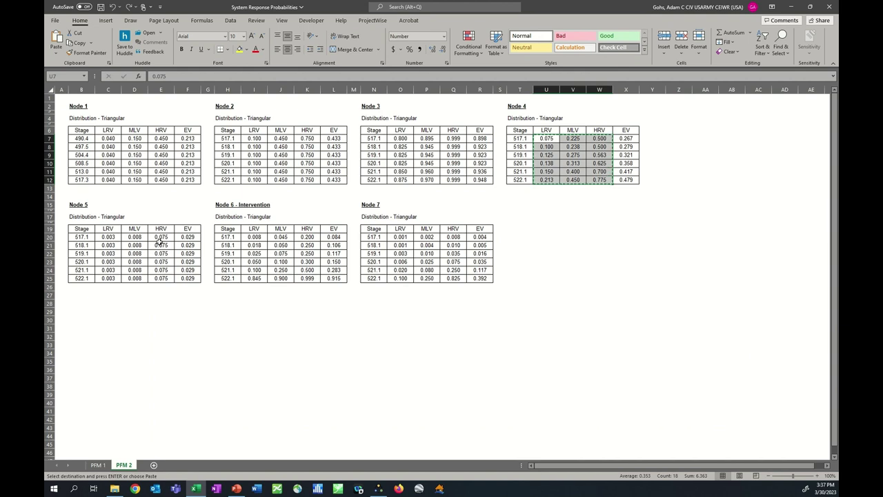
left_click(378, 489)
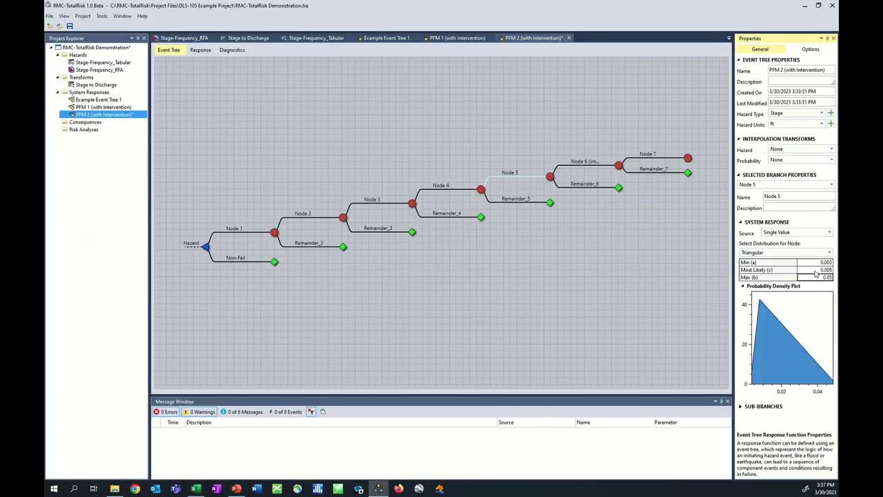
left_click(815, 279)
type(".07")
key("Return")
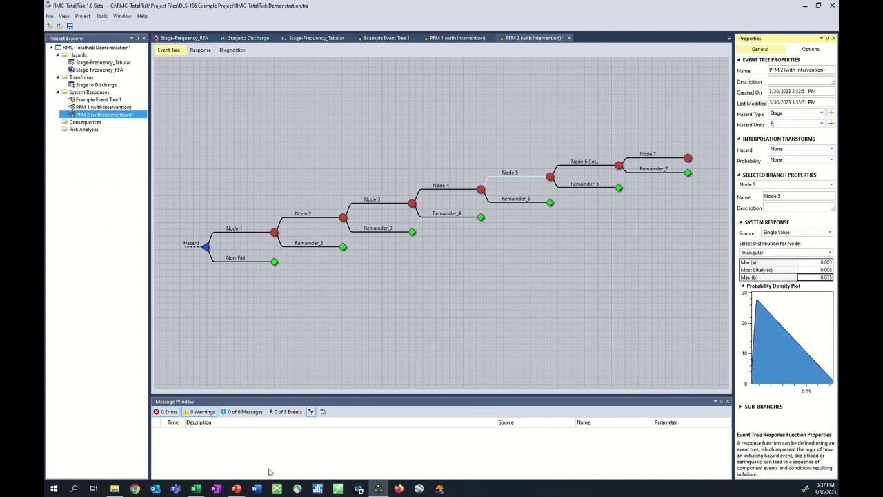
Step: Switch to the Excel workbook and copy all six rows of Node 6 - Intervention's LRV, MLV and HRV values
left_click(196, 488)
left_click_drag(254, 238, 305, 276)
key("ctrl+c")
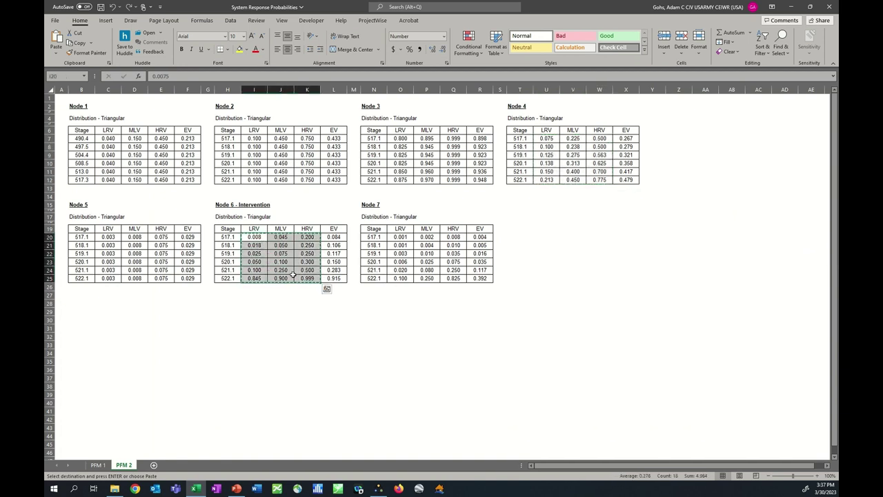
Step: Switch to RMC-TotalRisk, set Node 6 (Intervention)'s distribution to Triangular and paste the copied probabilities into its response table
left_click(378, 489)
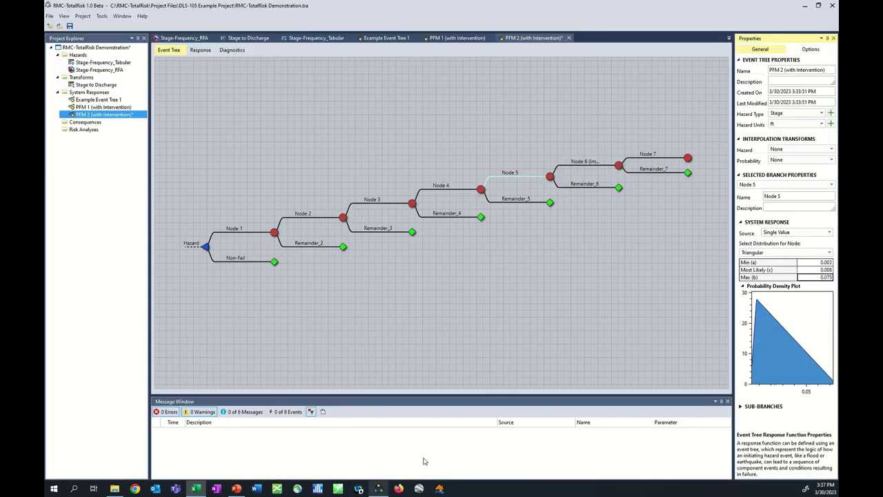
left_click(581, 166)
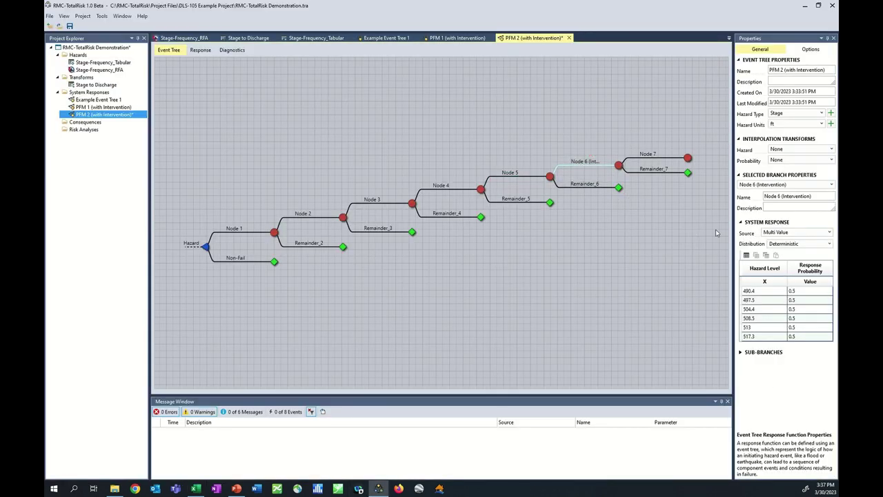
left_click(800, 244)
left_click(780, 302)
left_click(776, 304)
left_click(326, 305)
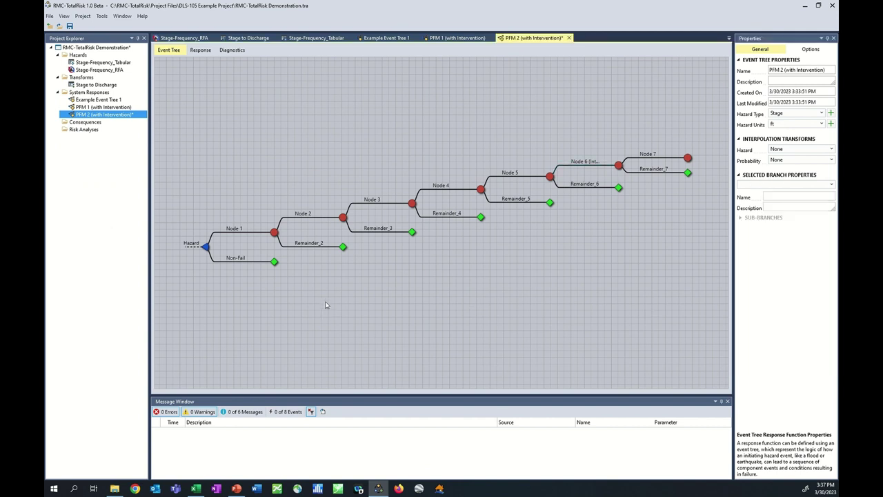
Step: Switch to the Excel workbook and copy all six rows of Node 7's LRV, MLV and HRV values
left_click(196, 488)
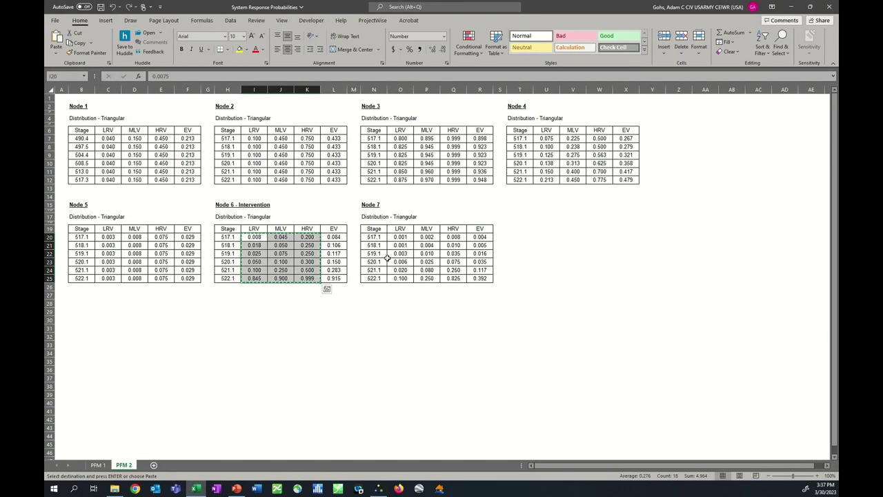
left_click_drag(399, 237, 454, 278)
key("ctrl+c")
Step: Switch to RMC-TotalRisk, set Node 7's distribution to Triangular and paste the copied probabilities into its response table
left_click(378, 489)
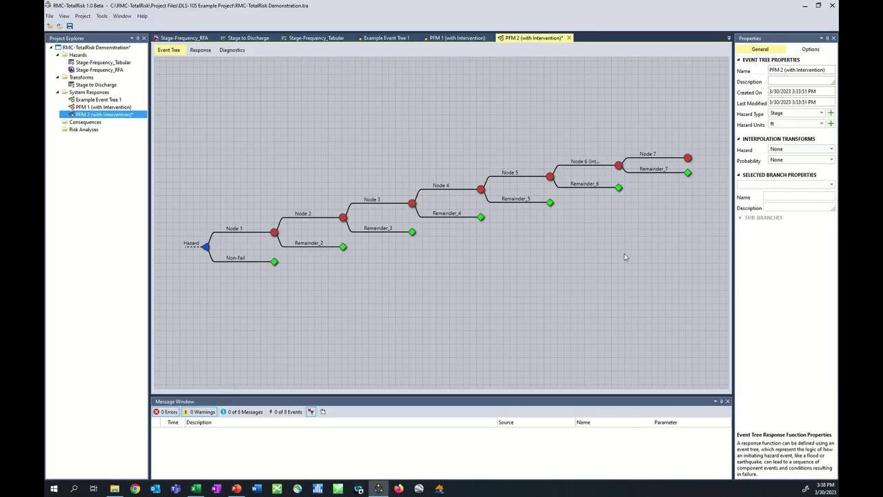
left_click(646, 154)
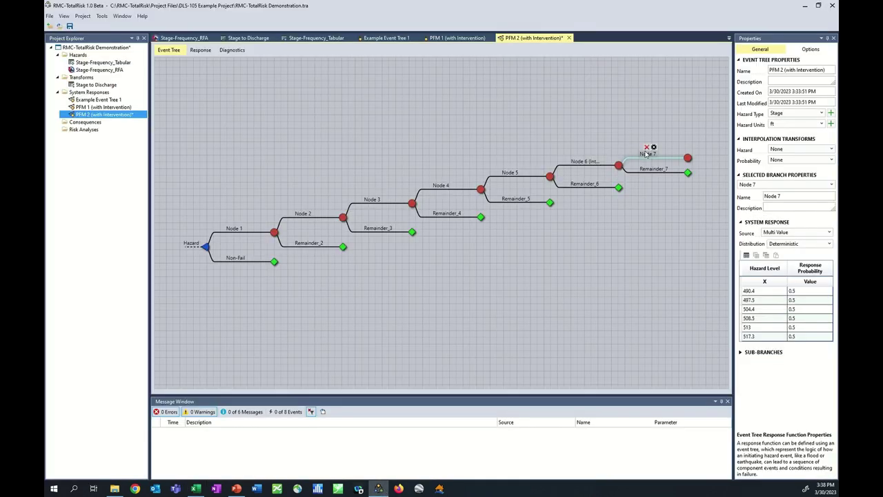
left_click(796, 245)
left_click(788, 299)
left_click(776, 303)
key("ctrl+v")
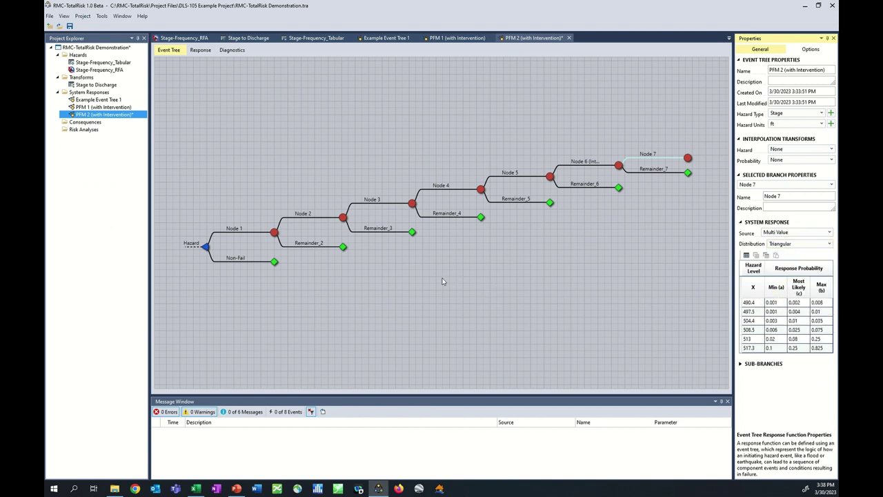
left_click(443, 280)
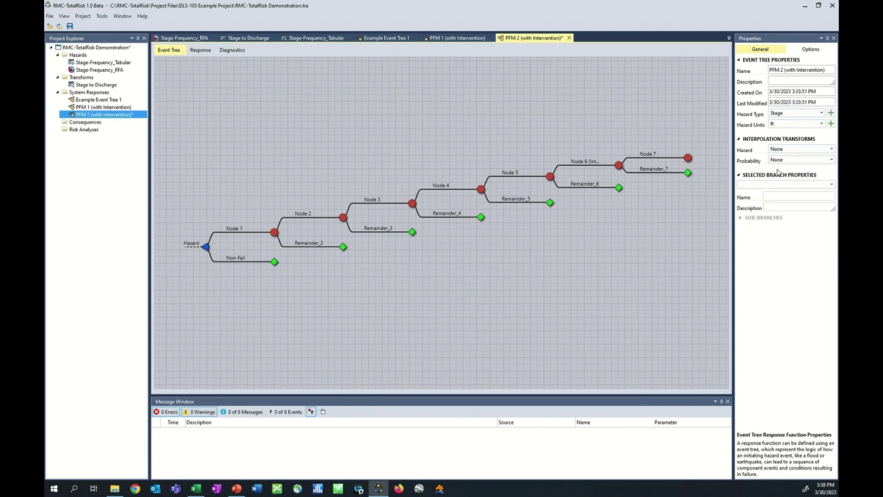
Step: Check PFM 1's interpolation transforms, then set the probability interpolation transform of PFM 2 (with Intervention) to Logarithmic
mouse_move(236, 230)
double_click(91, 108)
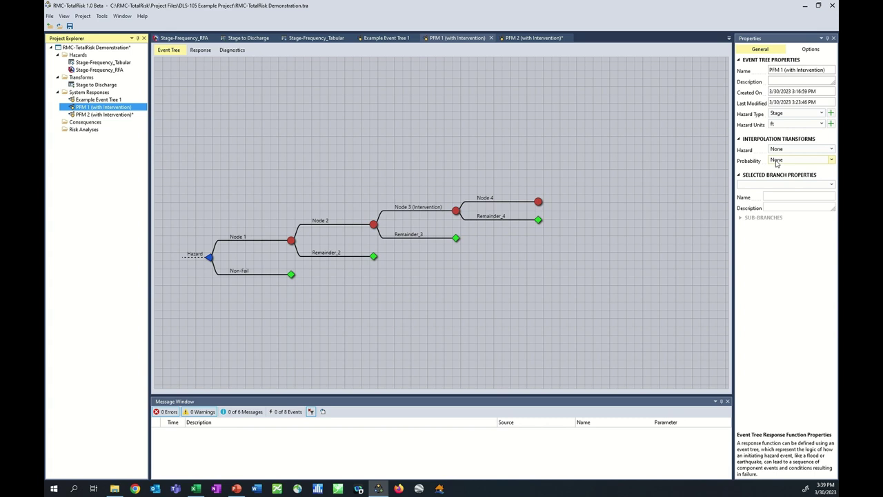
double_click(96, 115)
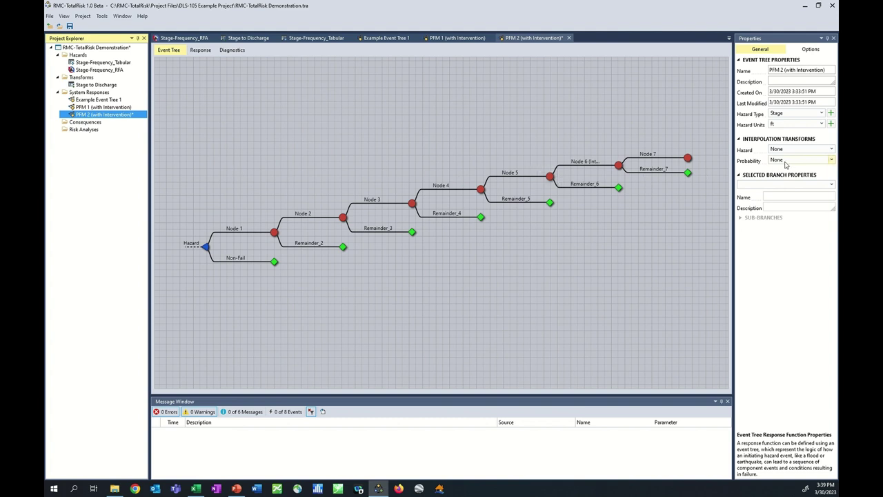
left_click(832, 160)
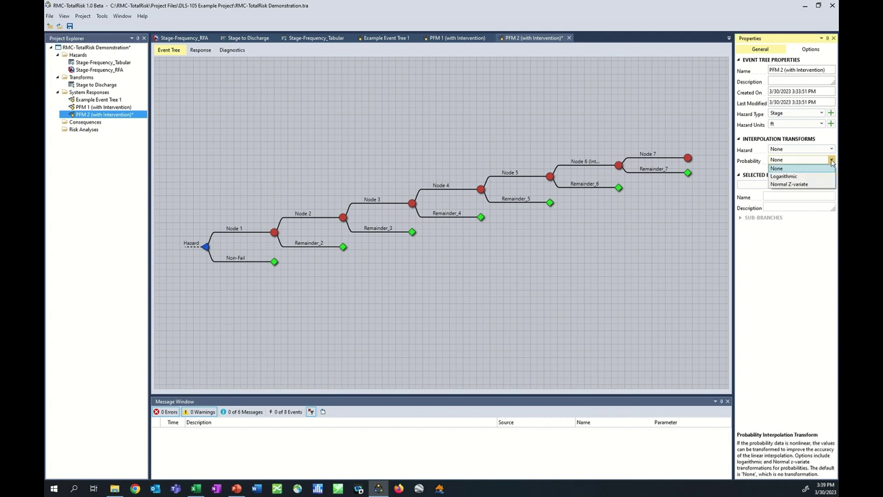
left_click(793, 176)
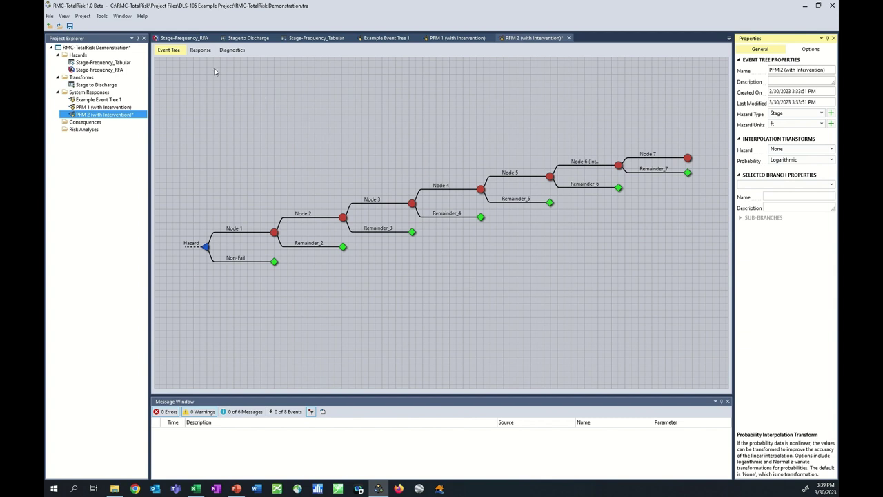
Step: Display PFM 2's response distribution plot and set its Conditional Probability axis type to Logarithmic
left_click(200, 50)
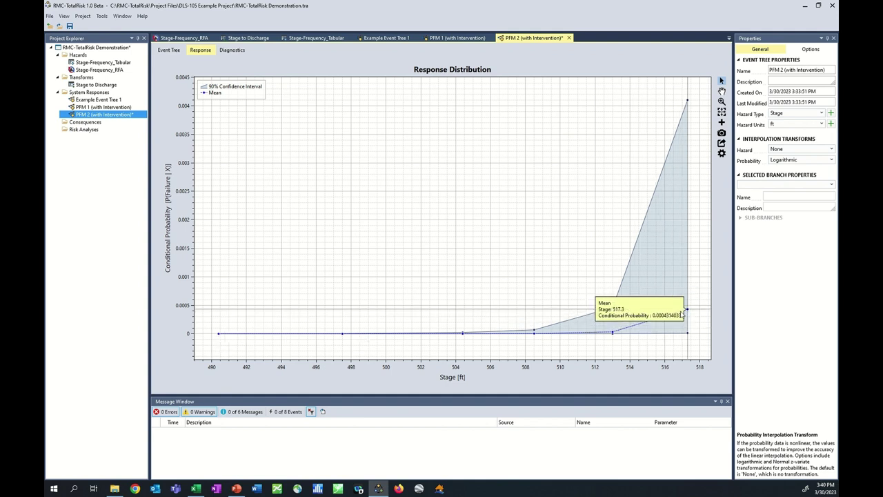
mouse_move(688, 104)
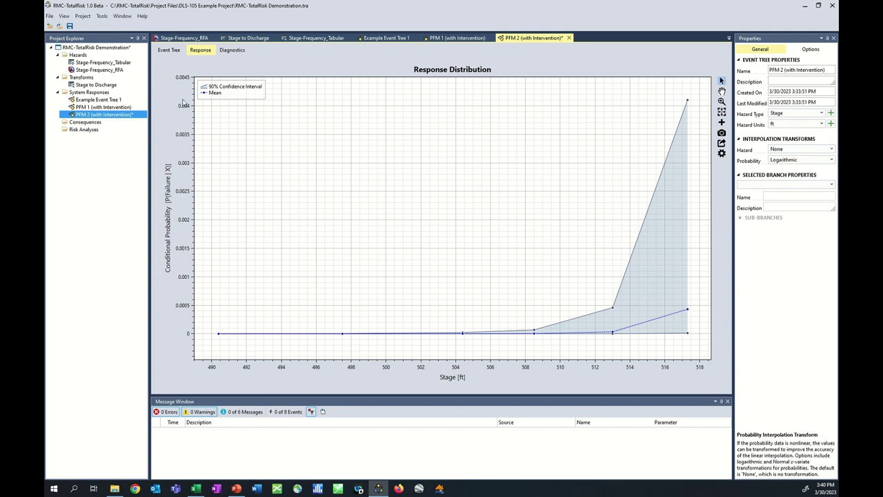
right_click(183, 253)
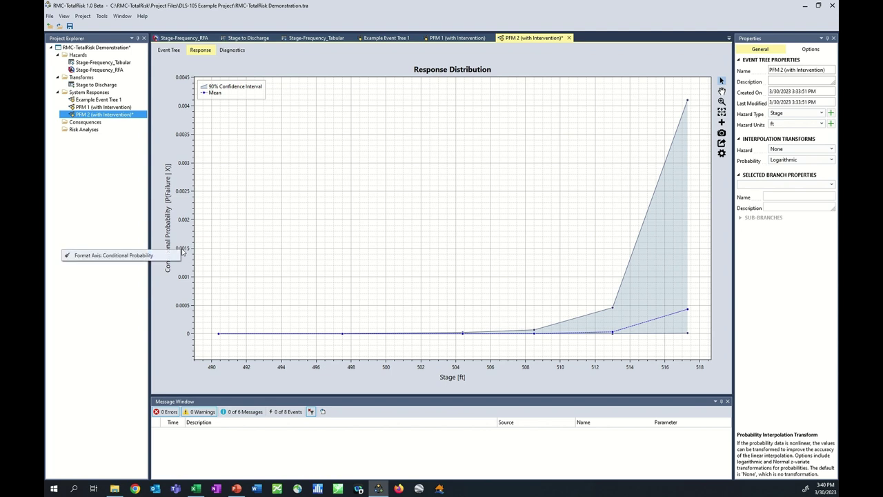
left_click(106, 258)
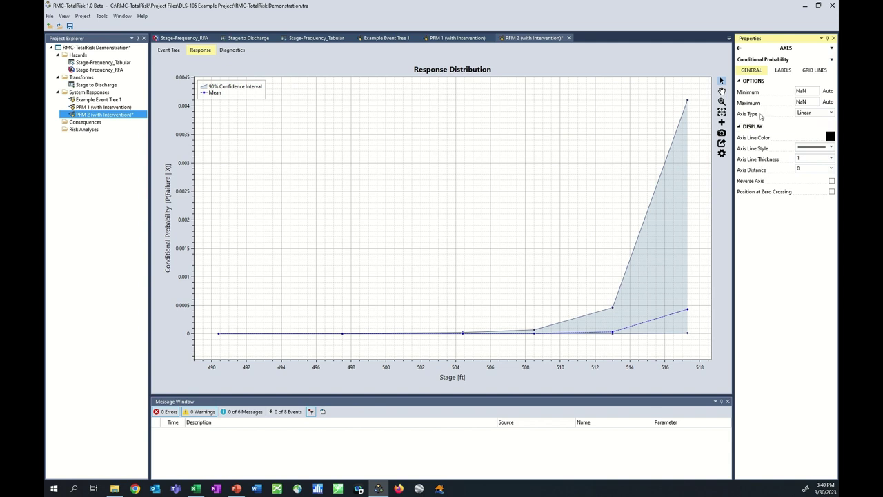
left_click(828, 114)
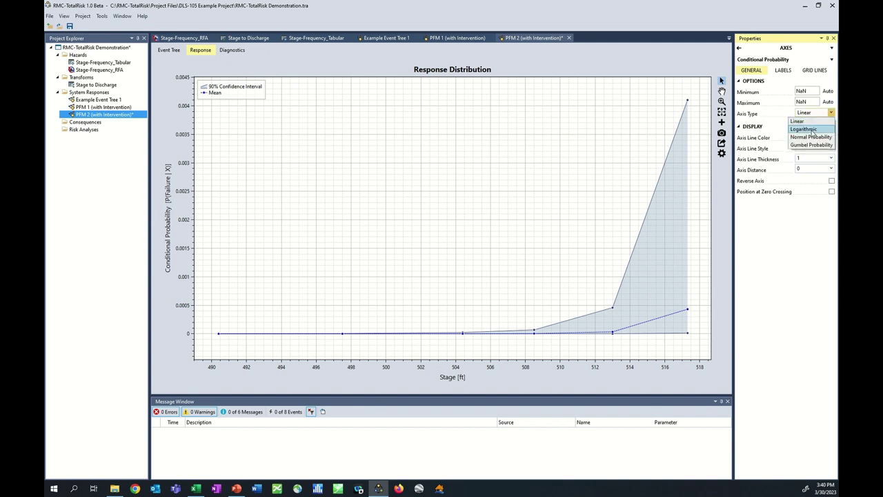
left_click(812, 131)
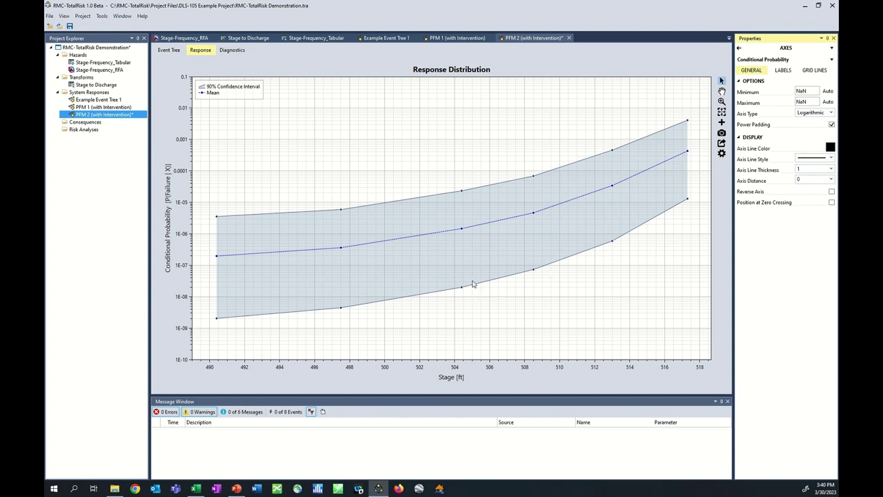
Step: Open PFM 2's diagnostics, set 10000 Monte Carlo iterations, inspect Node 1's event likelihood box and set the hazard level to 513
left_click(233, 51)
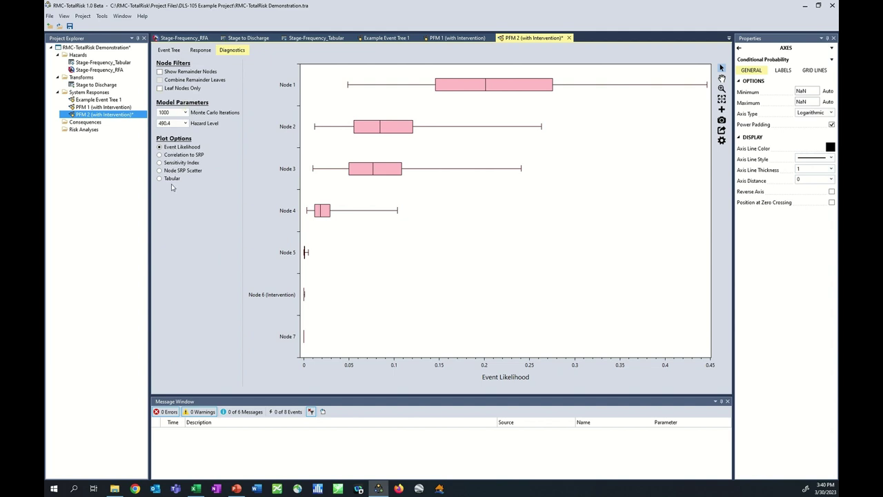
left_click(185, 112)
left_click(178, 138)
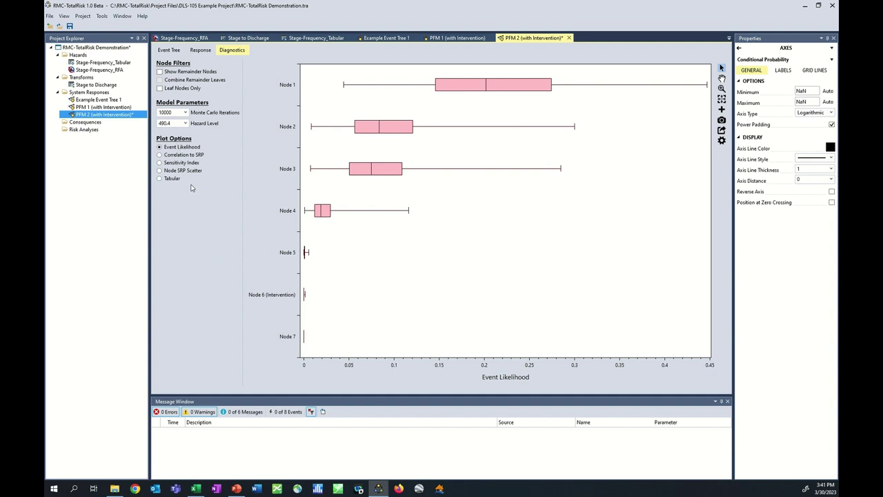
left_click(486, 87)
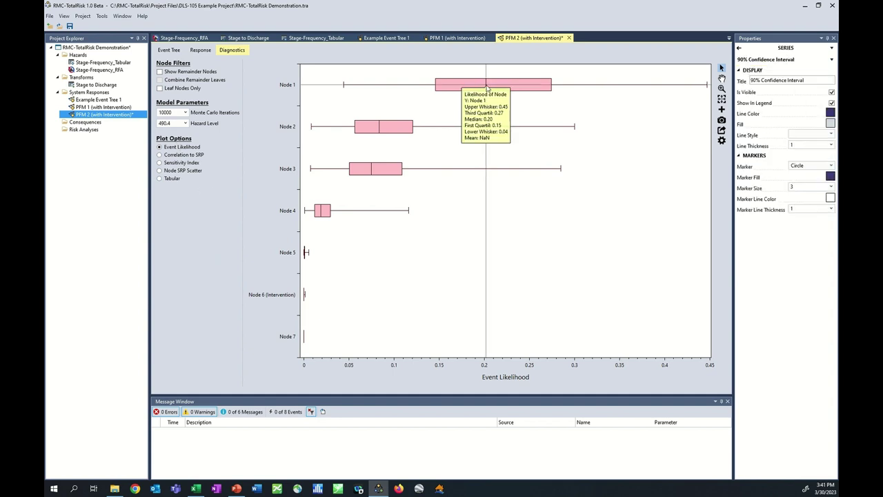
left_click(185, 123)
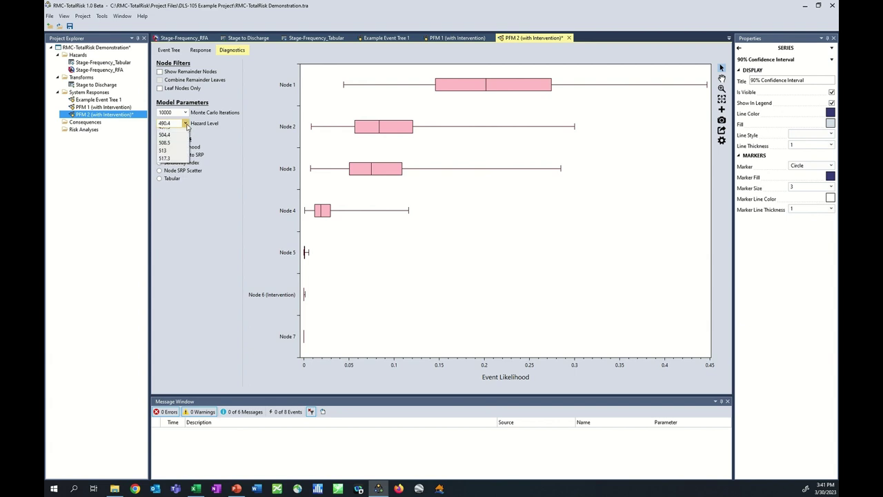
left_click(172, 163)
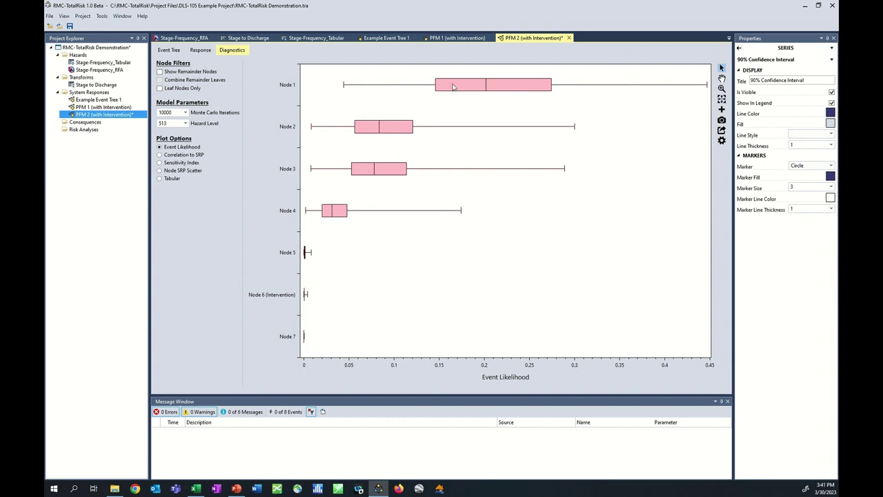
Step: Review the Correlation to SRP and Sensitivity Index plots, and step through the Node SRP Scatter plots from Node 1 to Node 3
left_click(177, 156)
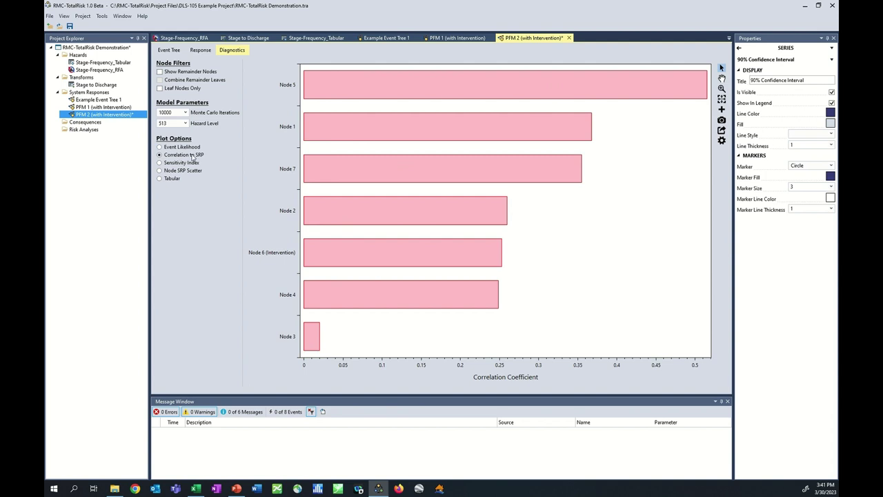
mouse_move(340, 88)
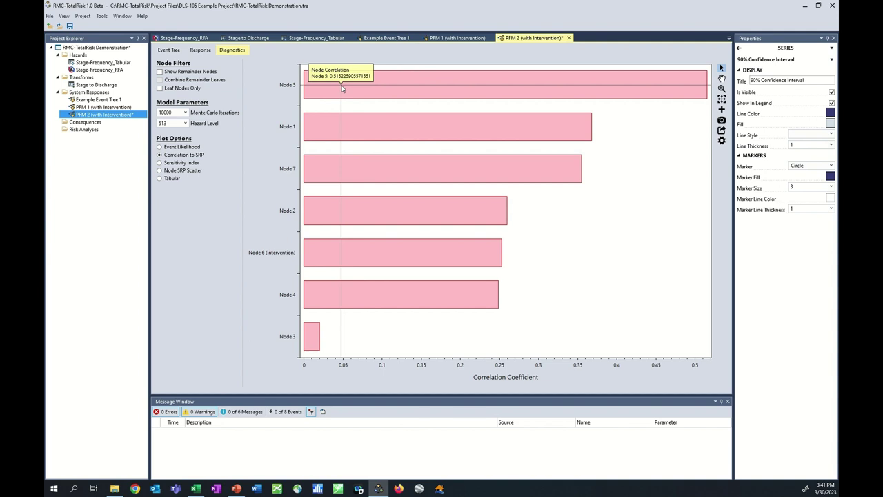
left_click(175, 164)
left_click(160, 171)
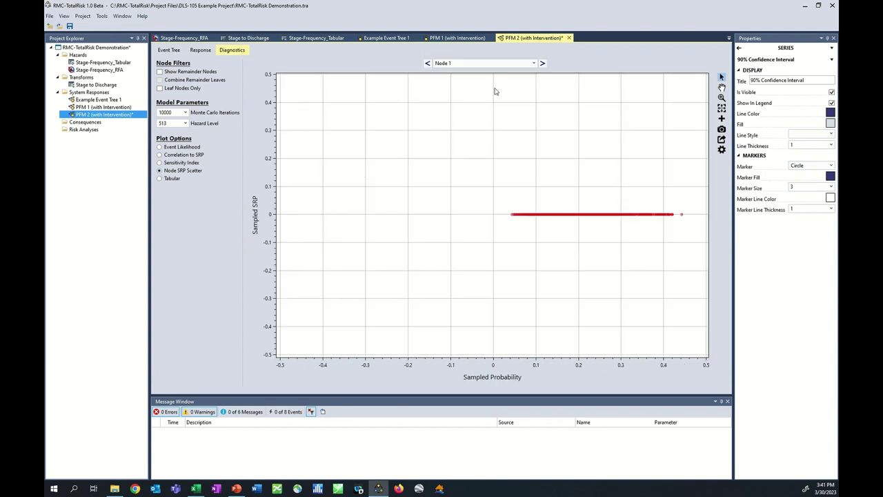
left_click(543, 64)
left_click(543, 64)
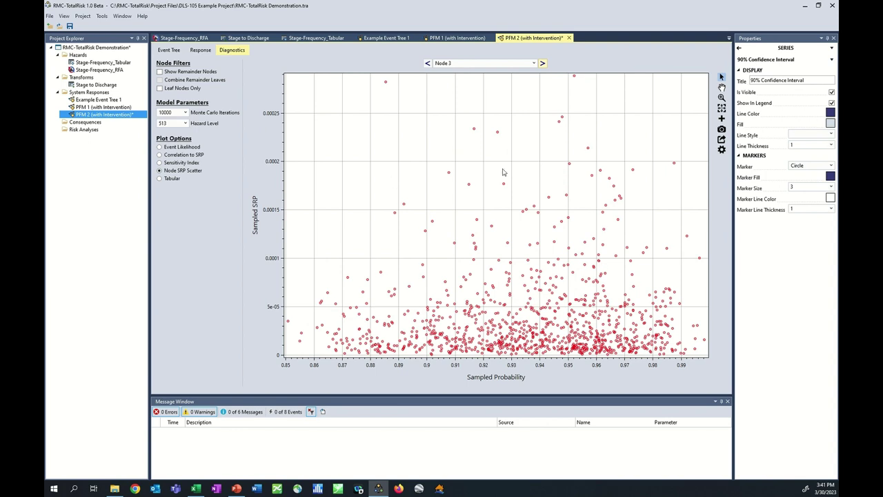
Step: Recheck the Correlation to SRP ranking and display the Node SRP Scatter plot for Node 5
left_click(172, 154)
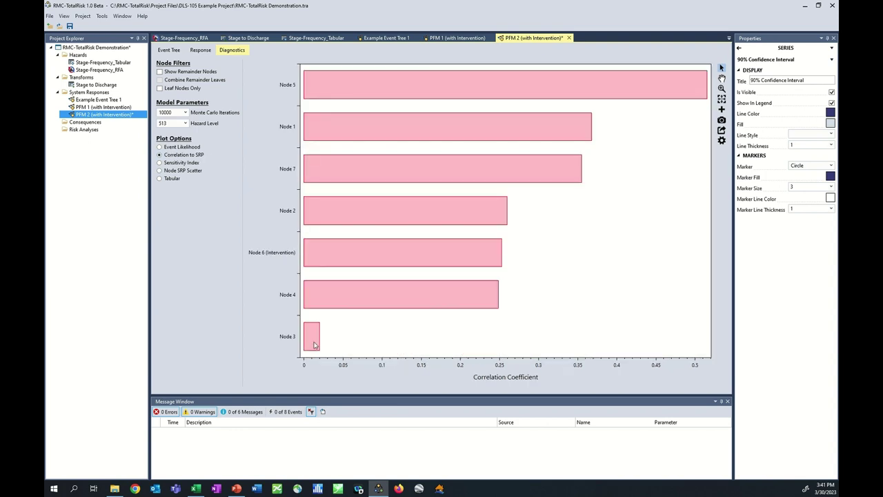
left_click(173, 170)
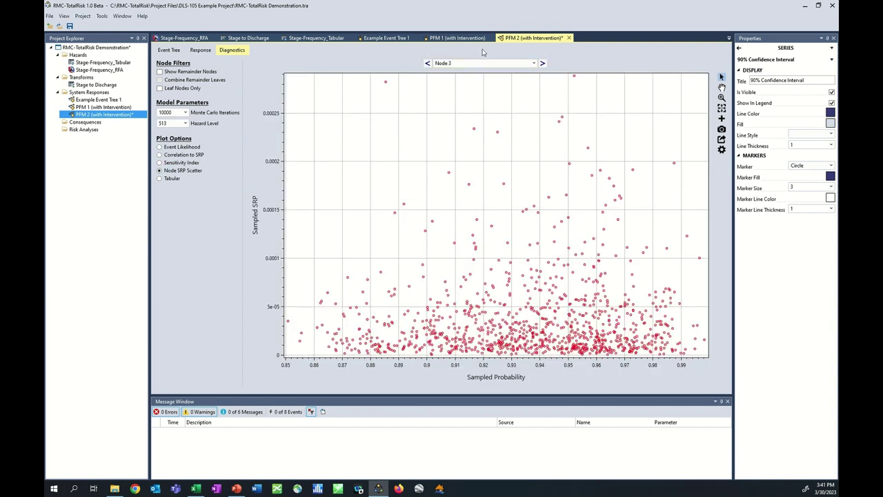
left_click(533, 63)
left_click(461, 105)
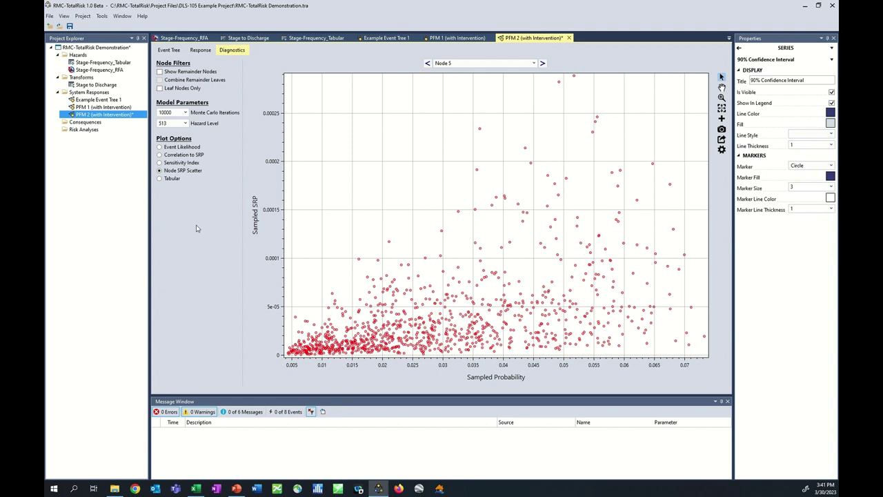
Step: Display the diagnostics in tabular form and look through the sampled node probabilities and SRP values
left_click(159, 179)
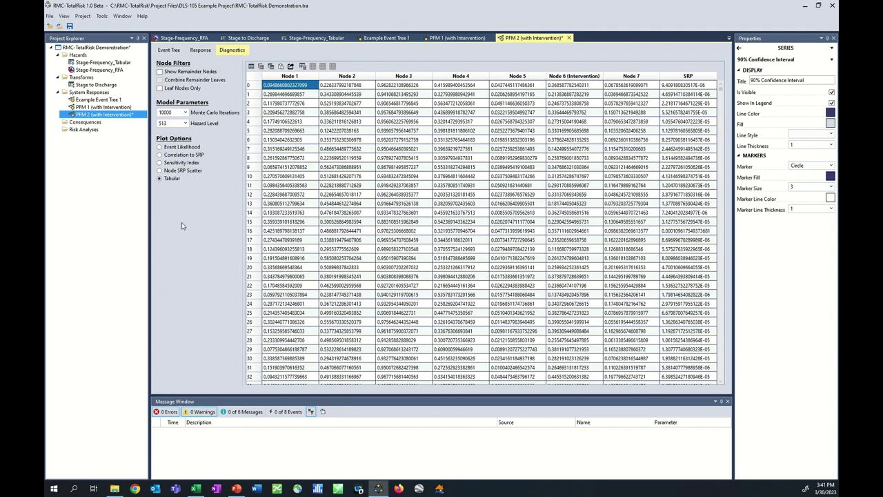
scroll(557, 173, "down", 20)
scroll(556, 173, "up", 20)
Step: Return to PFM 2's event tree and general properties, open PFM 1 (with Intervention) and save the project
left_click(177, 53)
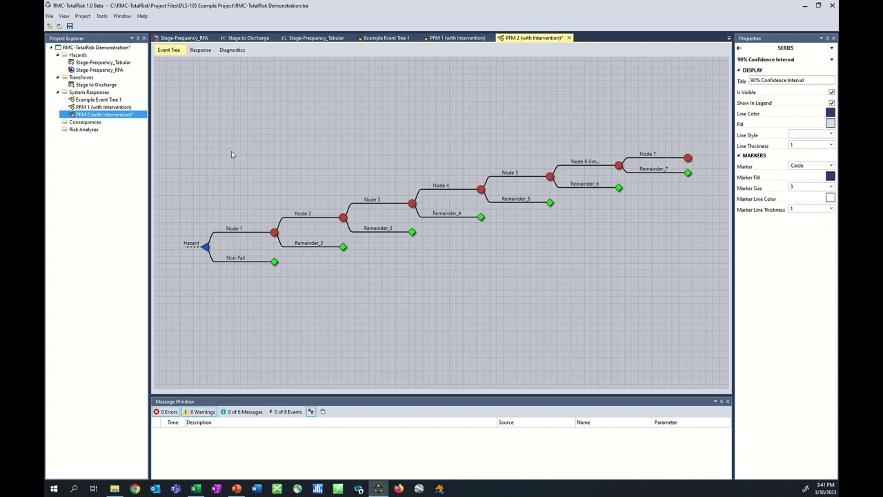
left_click(739, 47)
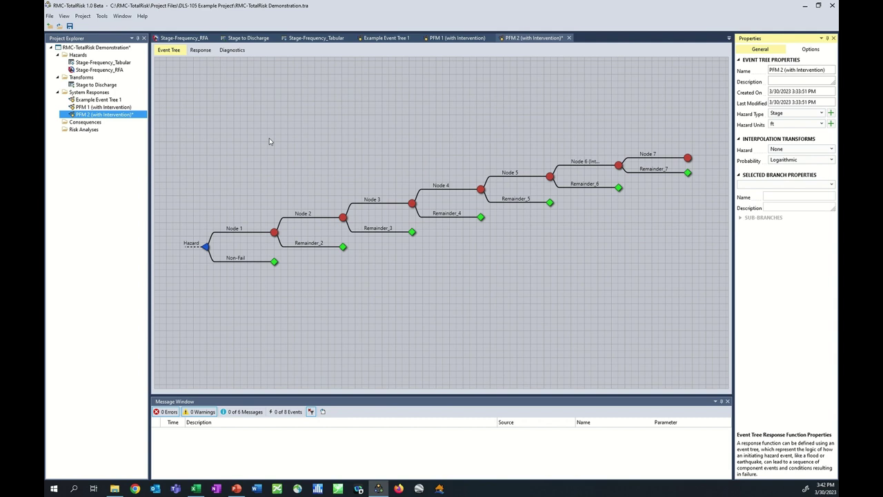
double_click(99, 108)
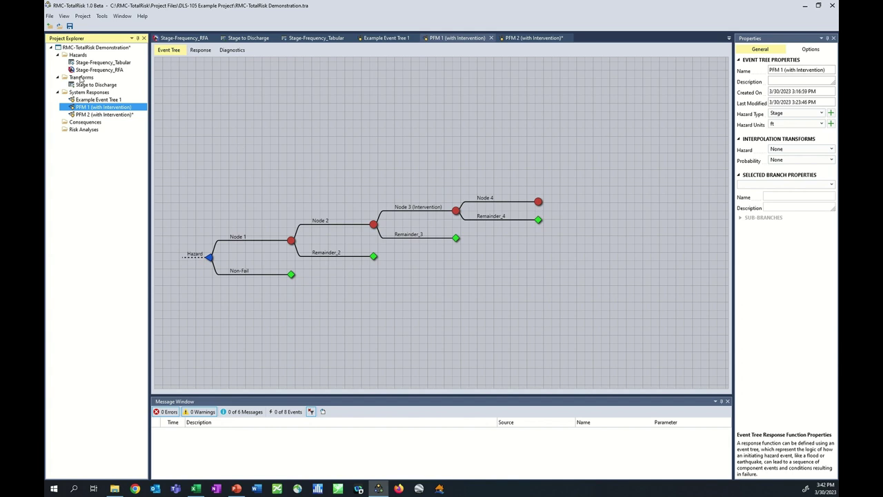
left_click(69, 25)
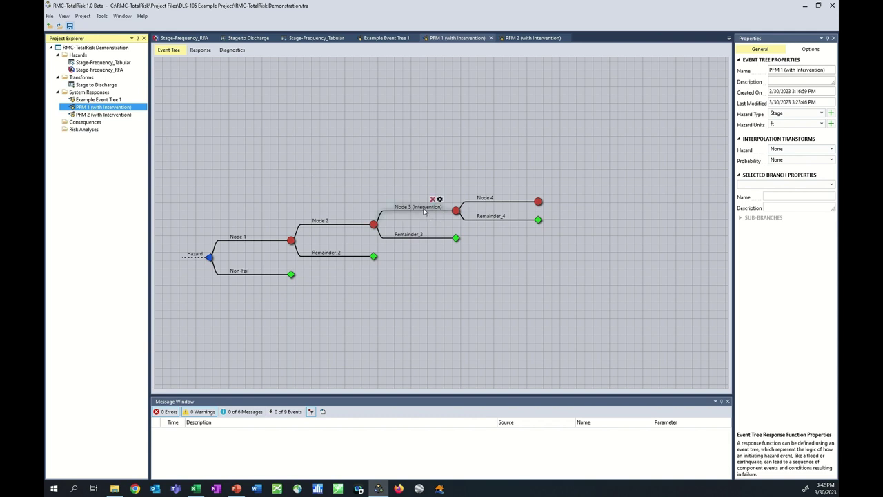
Step: Copy the PFM 1 (with Intervention) system response as PFM 1 (without Intervention) and select the new event tree in the project
mouse_move(424, 211)
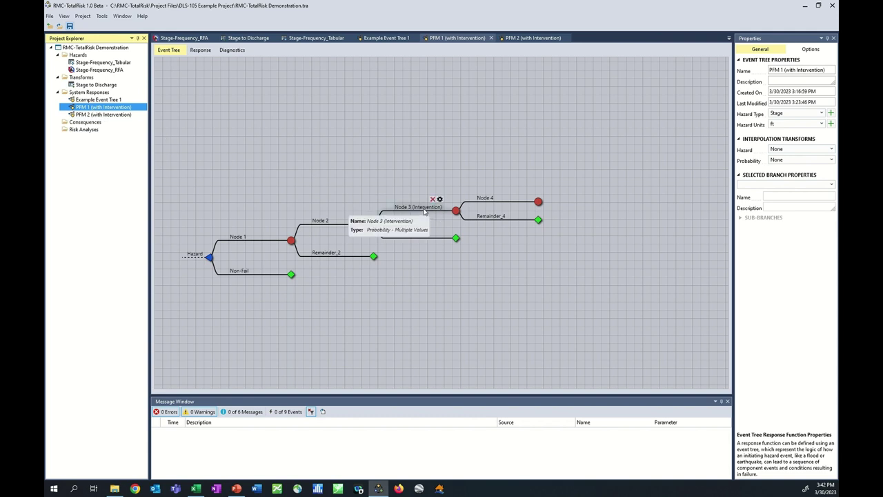
right_click(94, 109)
left_click(115, 123)
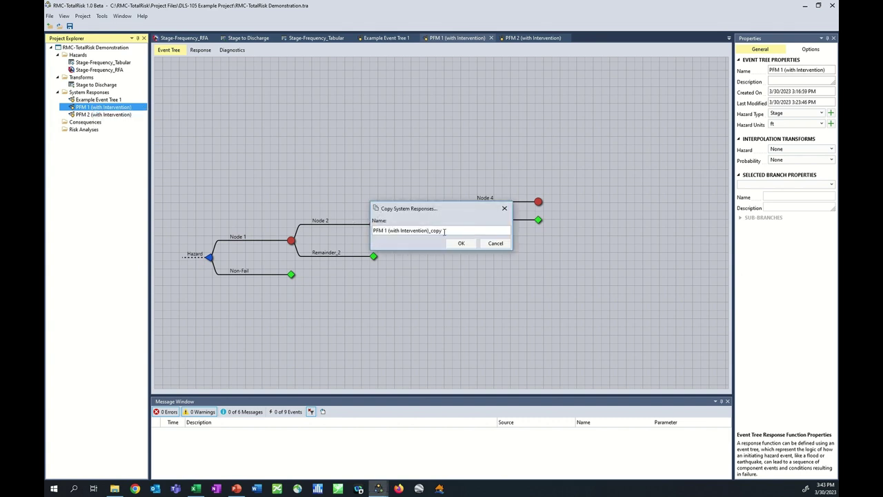
left_click_drag(444, 232, 430, 233)
key("BackSpace")
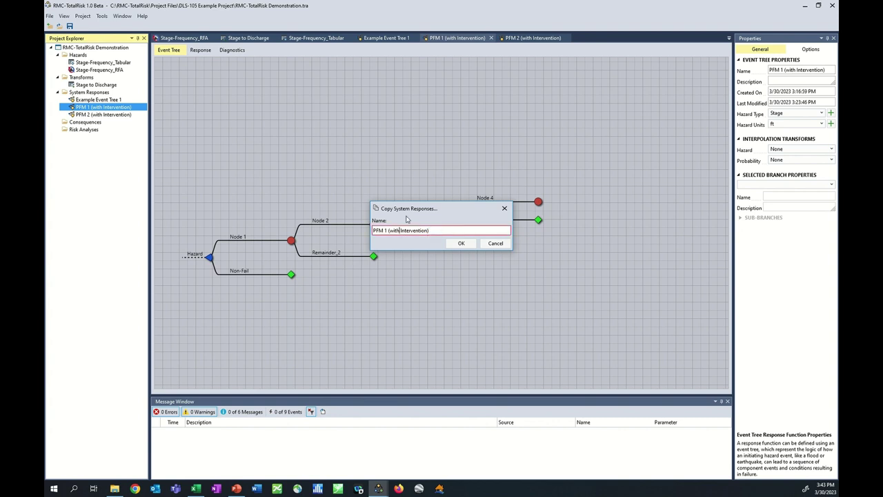
type("out")
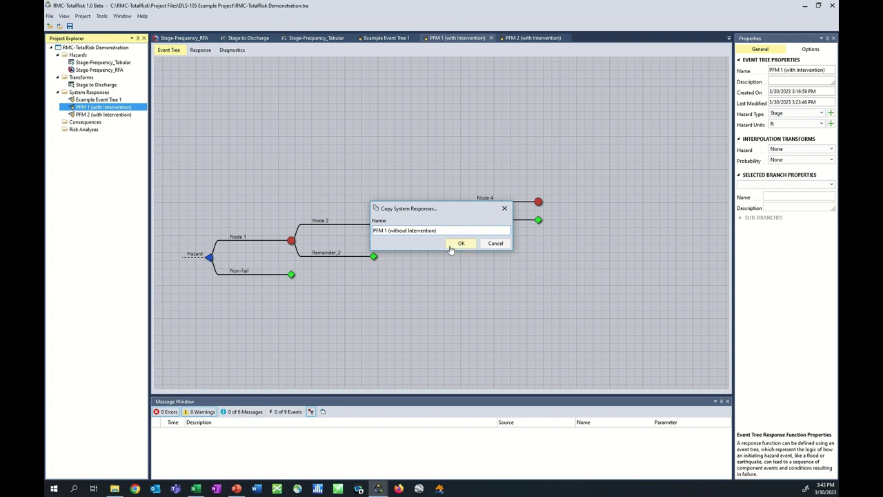
left_click(459, 245)
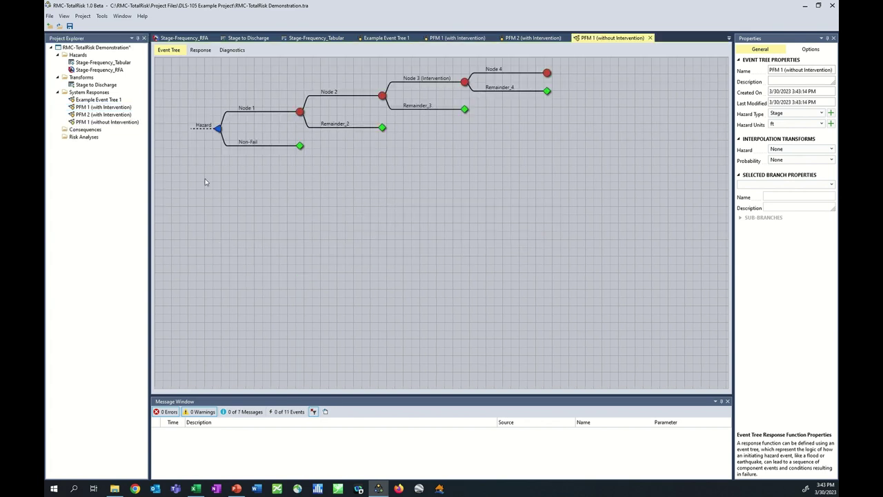
left_click(99, 125)
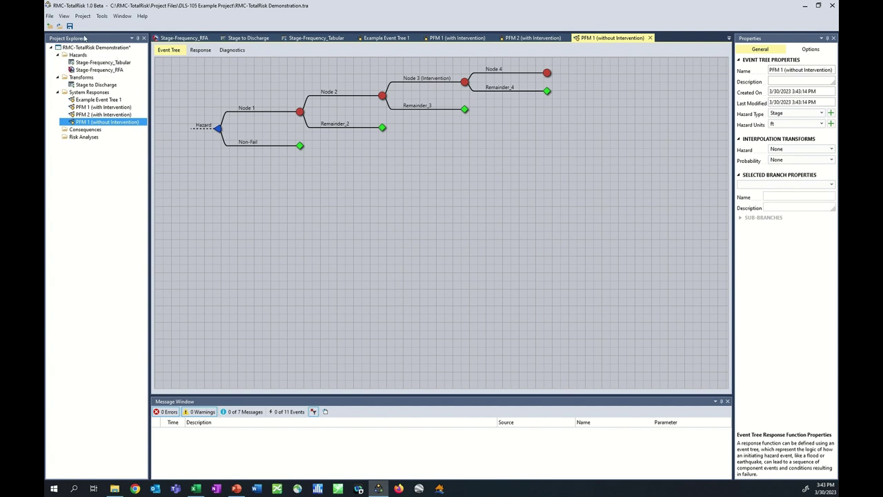
Step: Copy Node 4's response probabilities, then delete the Node 3 (Intervention) branch from the PFM 1 (without Intervention) tree
mouse_move(417, 80)
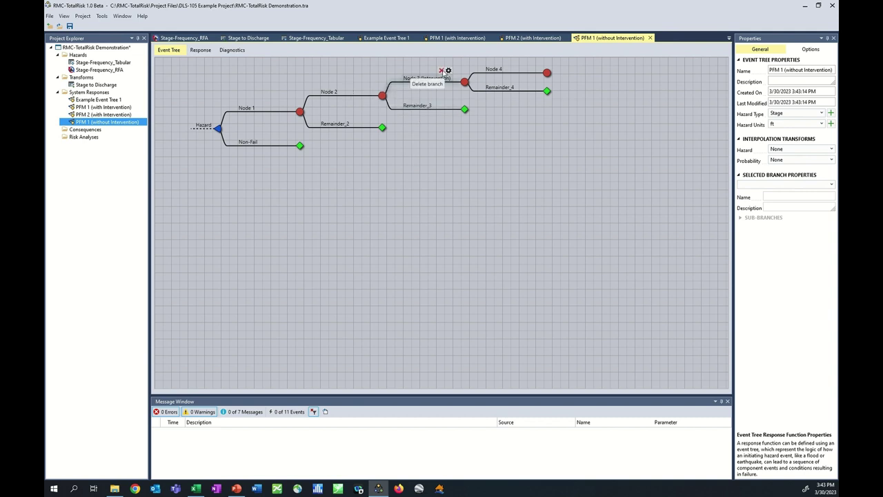
left_click(495, 71)
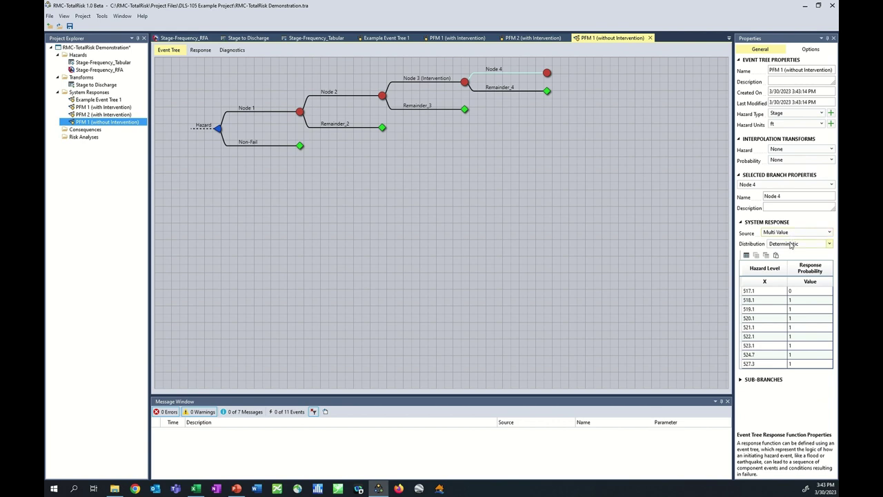
left_click_drag(800, 291, 801, 363)
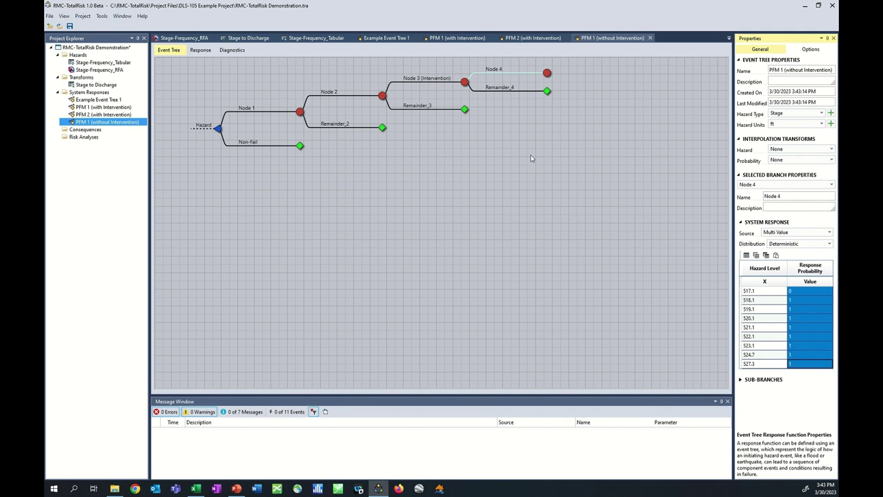
mouse_move(383, 95)
left_click(442, 73)
left_click(448, 271)
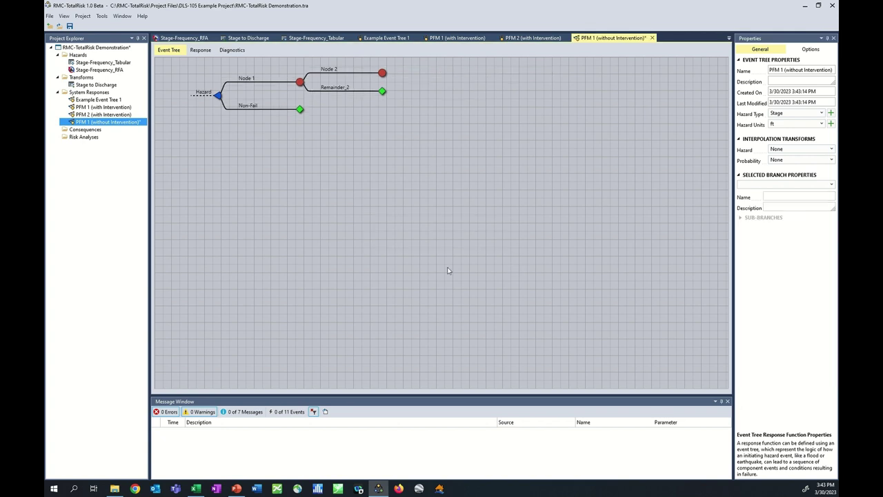
Step: Add a branch after Node 2, name it Node 4 and fill in the copied response probabilities from hazard level 517.1 onward
left_click(384, 69)
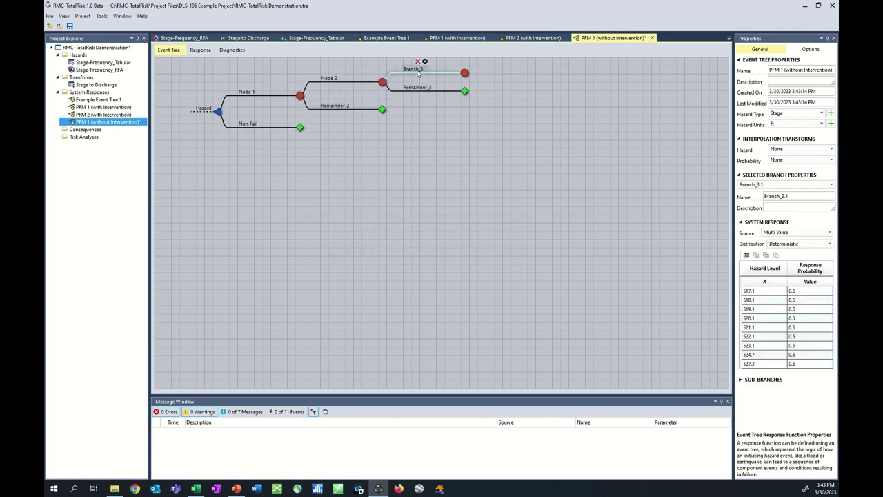
double_click(418, 72)
left_click_drag(405, 230, 359, 233)
type("Node 4")
key("Return")
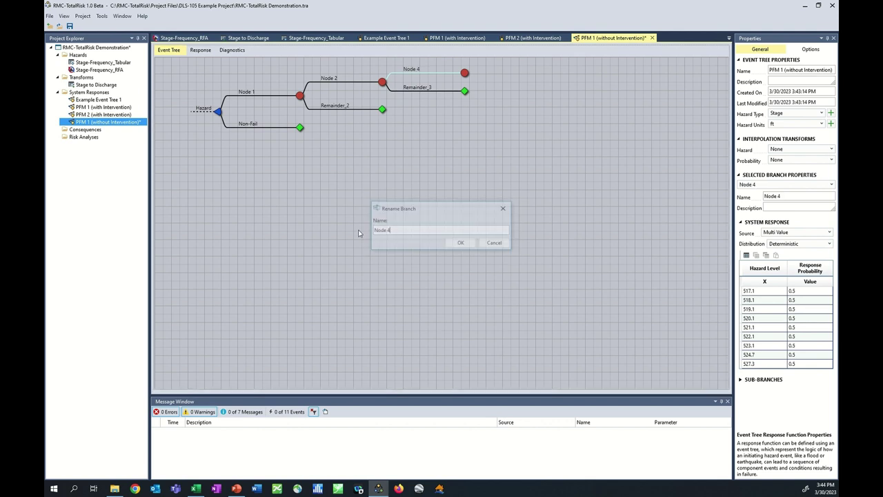
left_click(799, 291)
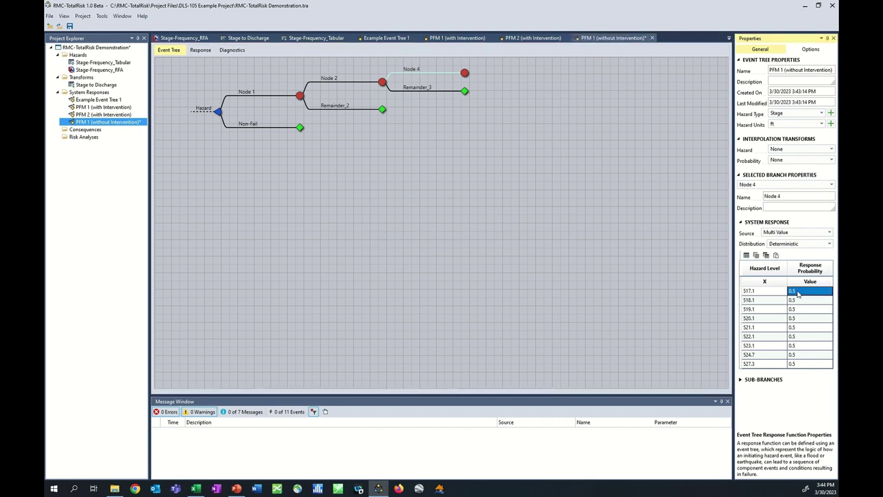
left_click(396, 195)
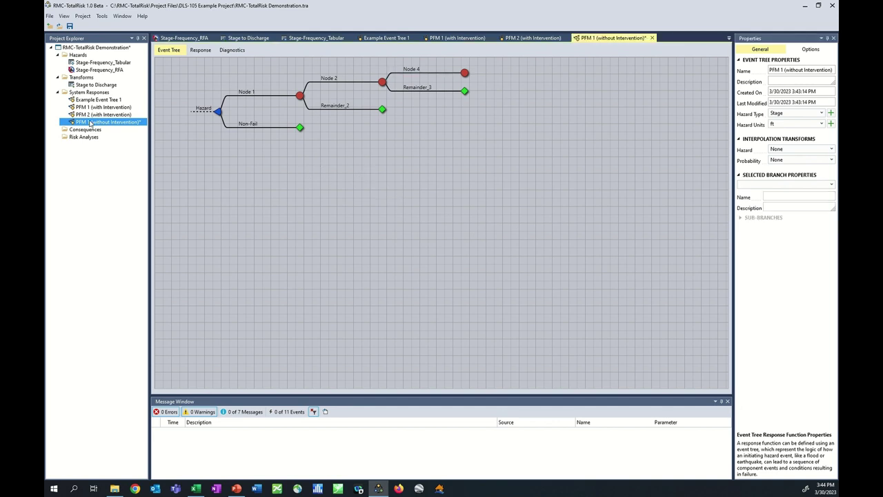
scroll(324, 175, "up", 1)
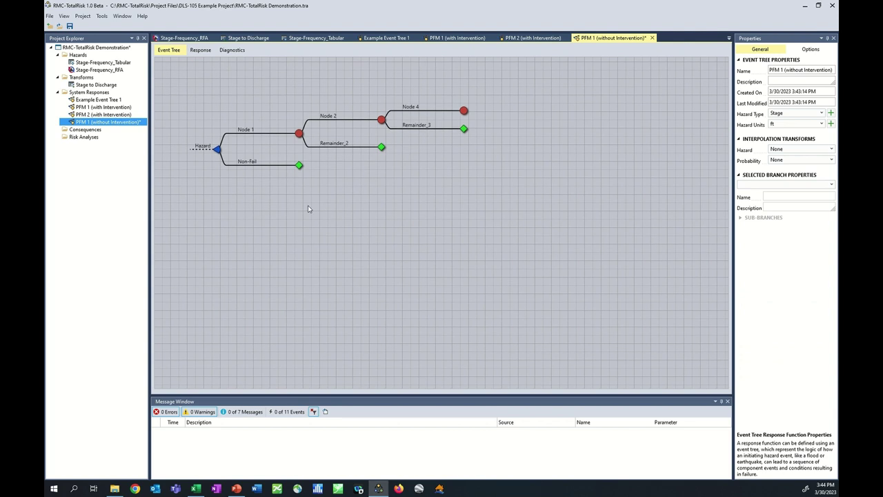
Step: Copy the PFM 2 (with Intervention) system response as PFM 2 (without Intervention)
double_click(102, 115)
right_click(102, 115)
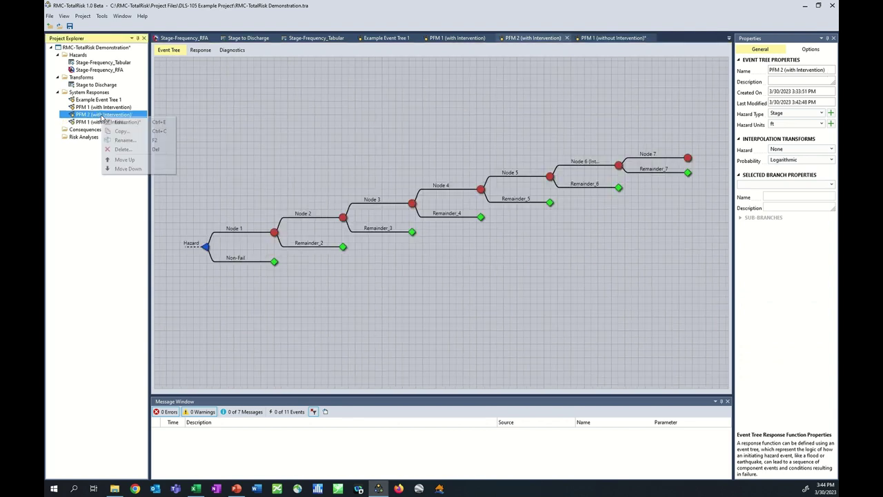
left_click(128, 133)
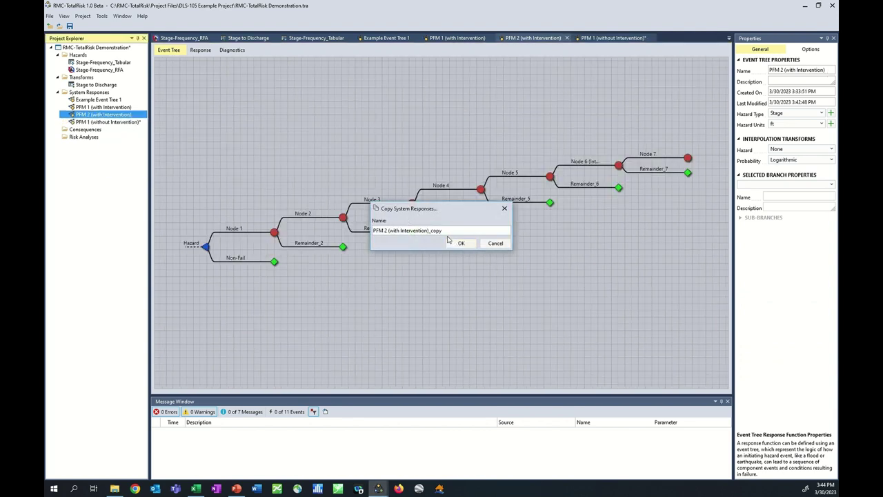
left_click_drag(442, 231, 429, 231)
key("BackSpace")
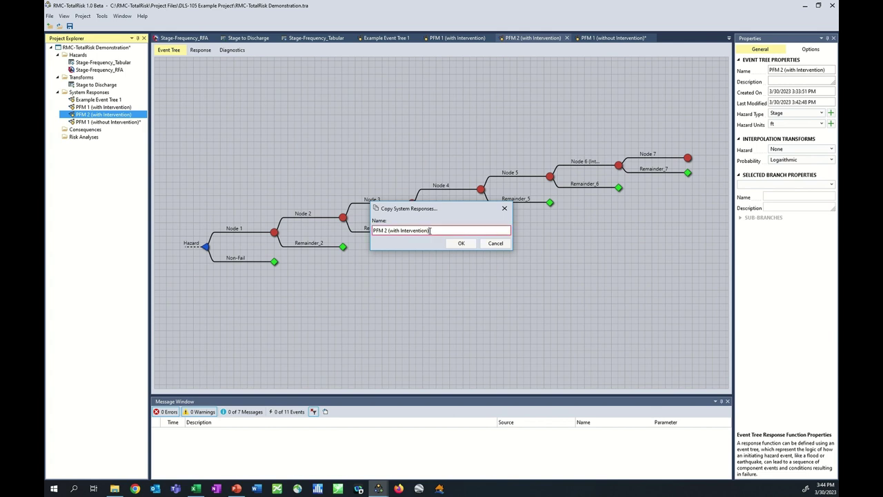
type("out")
left_click(461, 243)
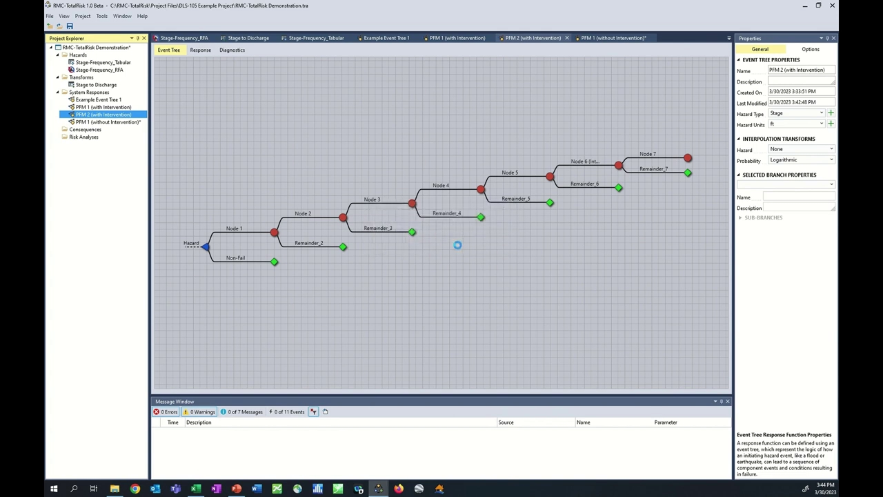
Step: Copy Node 7's triangular response probabilities, then delete the Node 6 (Intervention) branch from the PFM 2 (without Intervention) tree
scroll(564, 193, "down", 3)
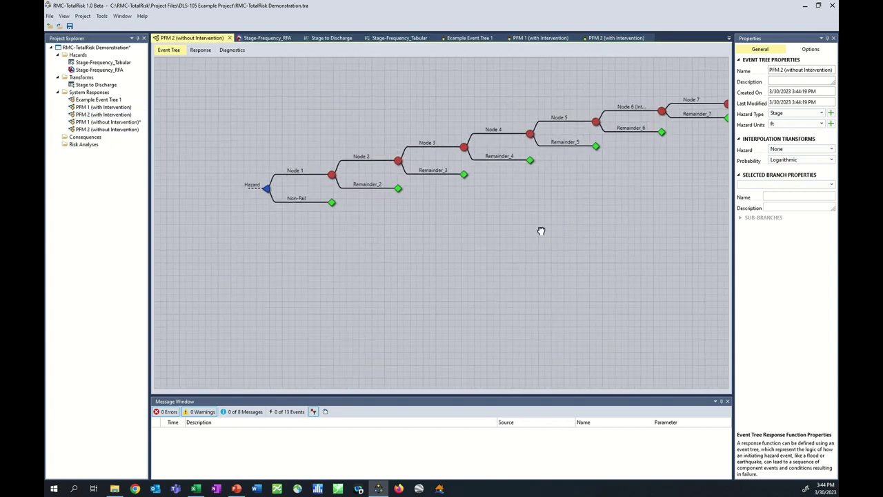
left_click(635, 146)
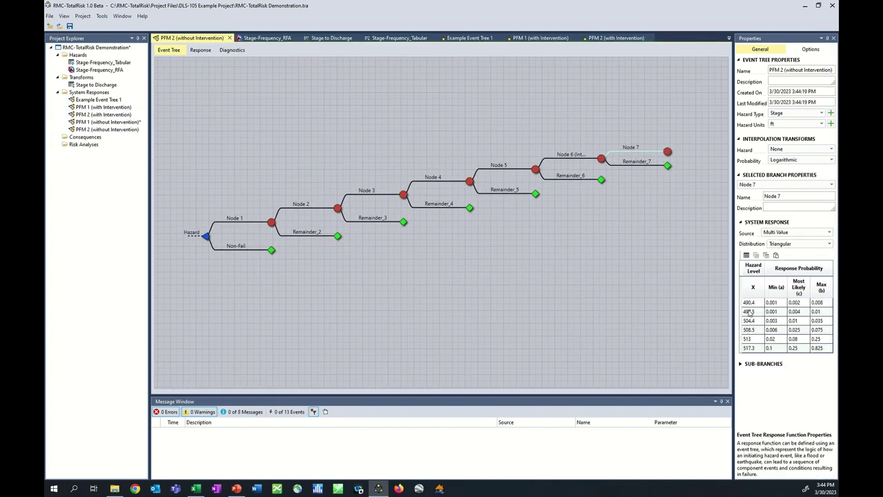
left_click_drag(771, 302, 818, 350)
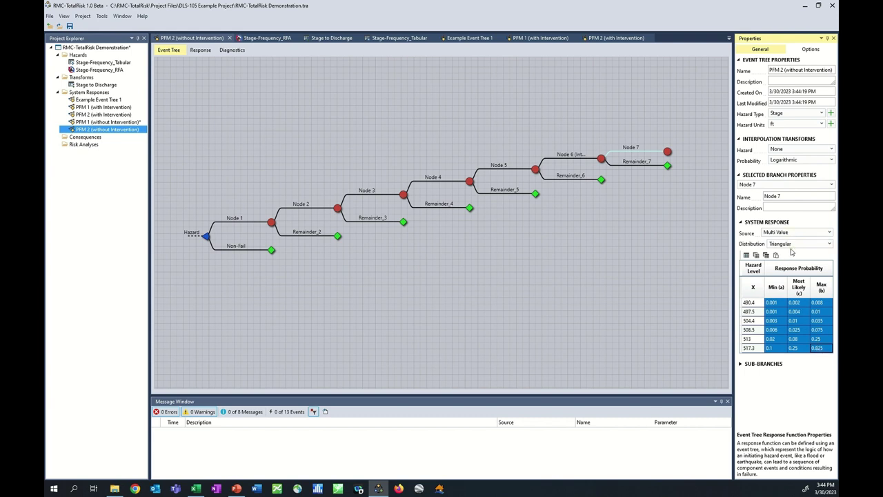
mouse_move(536, 173)
left_click(522, 162)
left_click(476, 274)
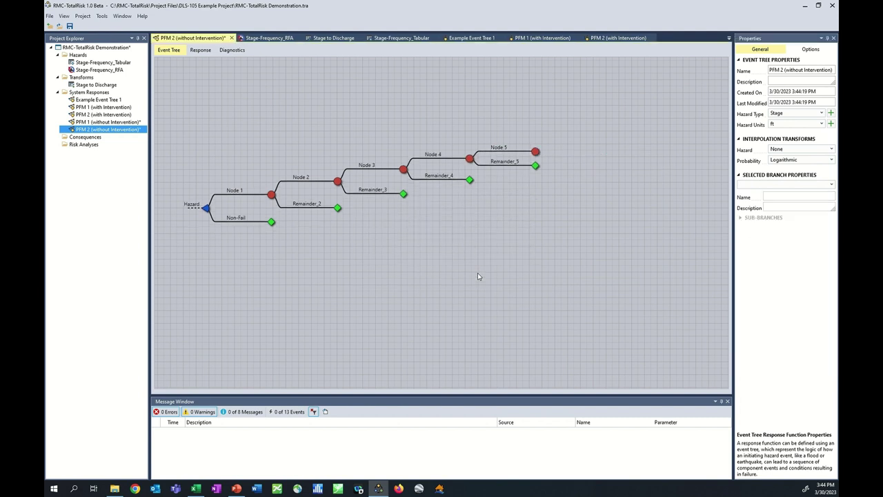
Step: Add a new branch after Node 5 and name it Node 7
left_click(536, 144)
double_click(568, 148)
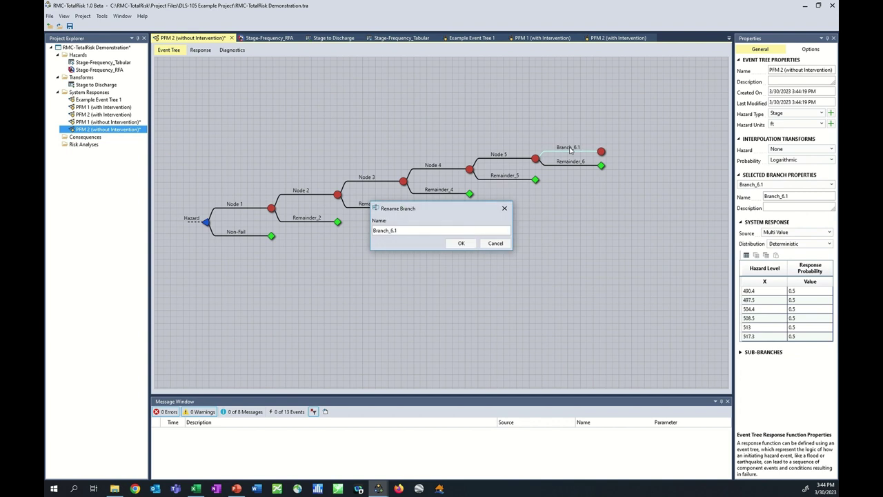
left_click_drag(474, 228, 341, 231)
type("Node 7")
left_click(456, 244)
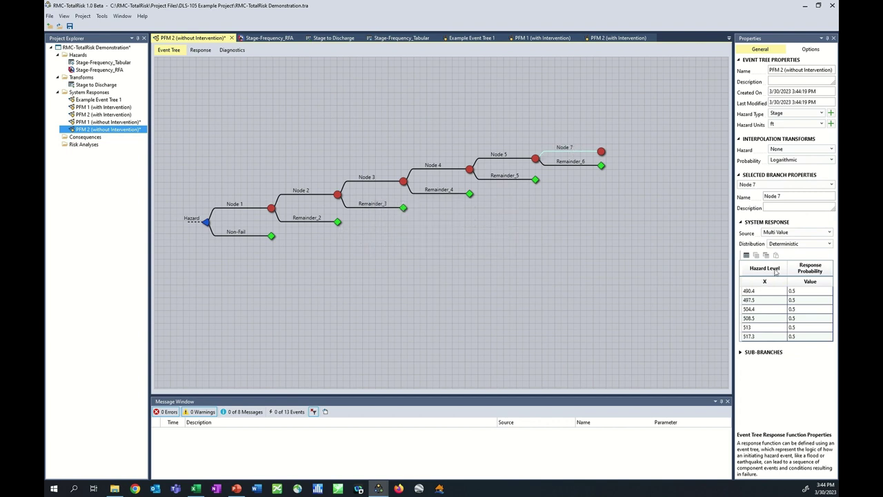
Step: Set Node 7's distribution to Triangular, paste the copied response probabilities from hazard level 490.4 onward, and save the project
left_click(785, 245)
left_click(790, 301)
left_click(778, 303)
key("ctrl+v")
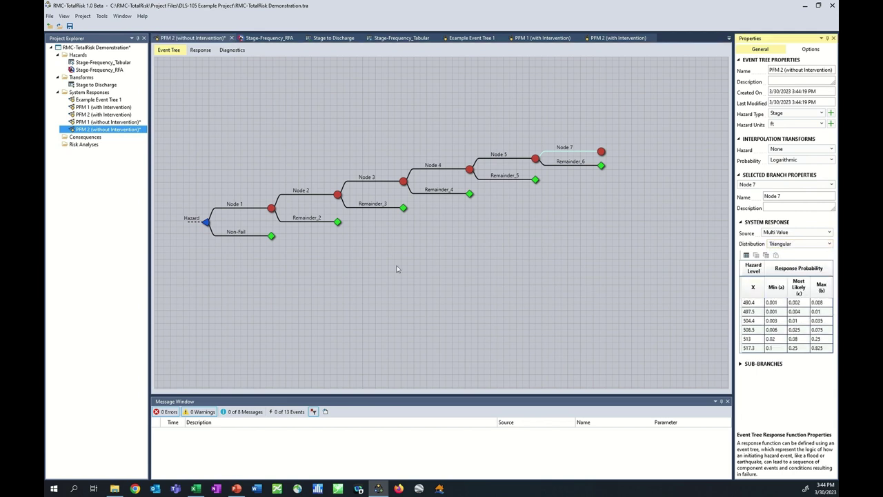
left_click(377, 277)
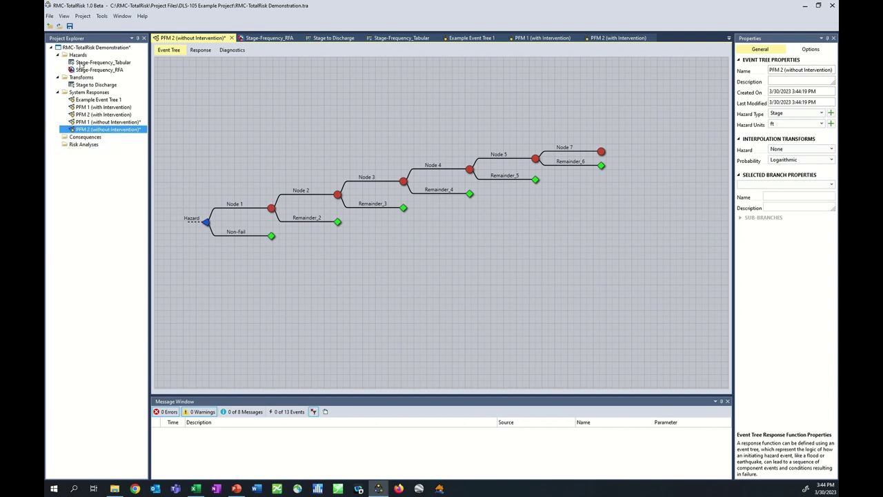
left_click(70, 26)
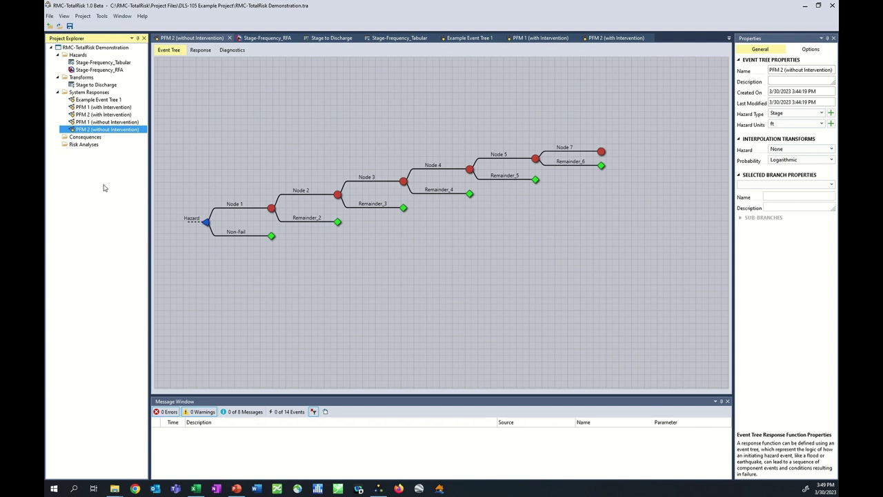
right_click(85, 138)
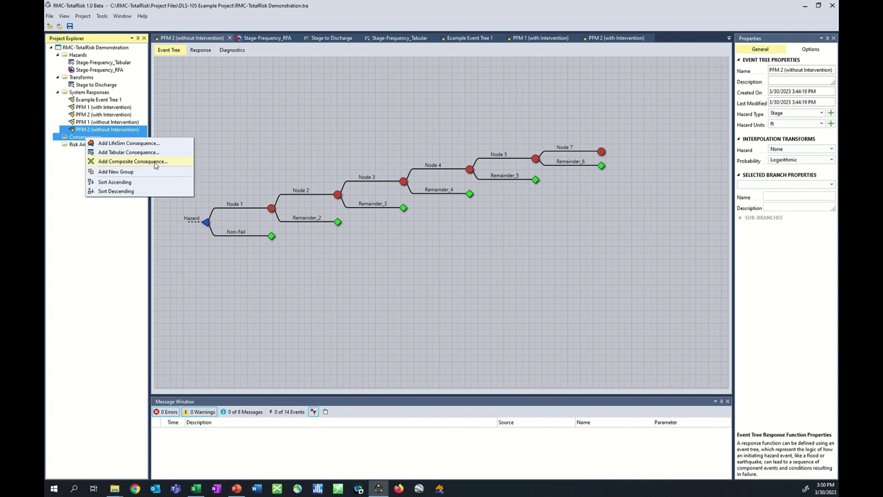
left_click(156, 164)
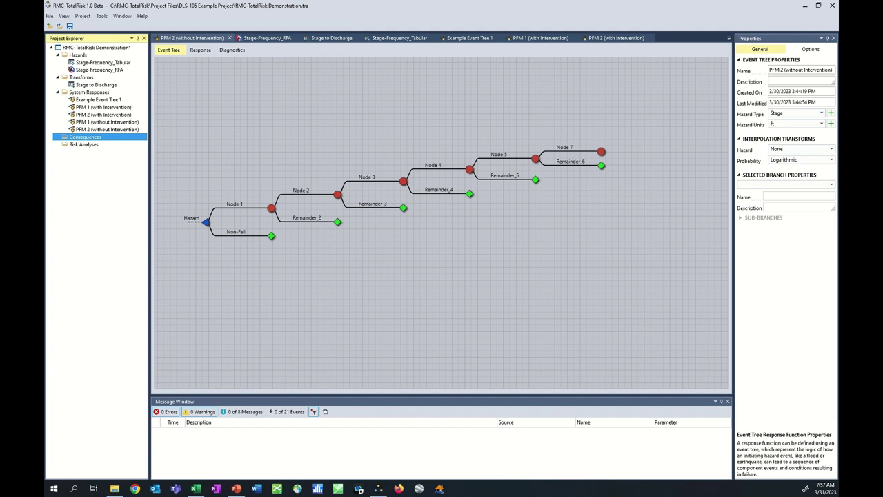
Step: Add a tabular consequence function named Non-Breach_Day_Tabular to the project's consequences
right_click(92, 141)
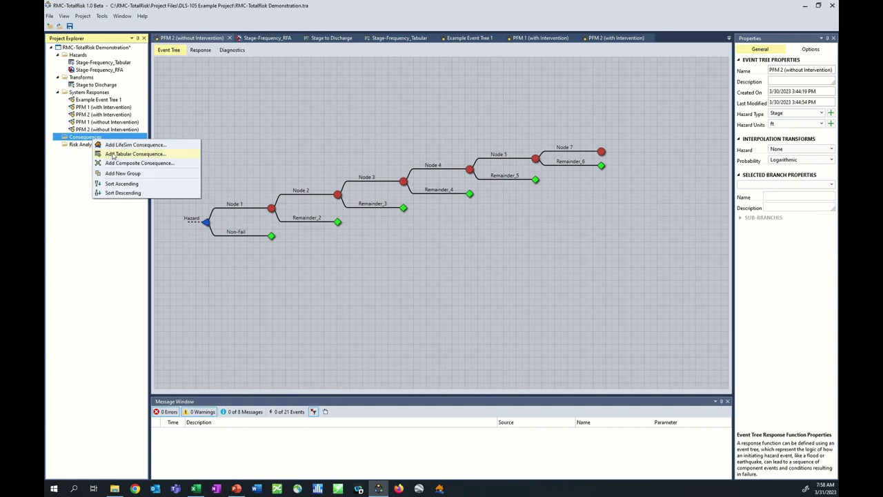
left_click(114, 156)
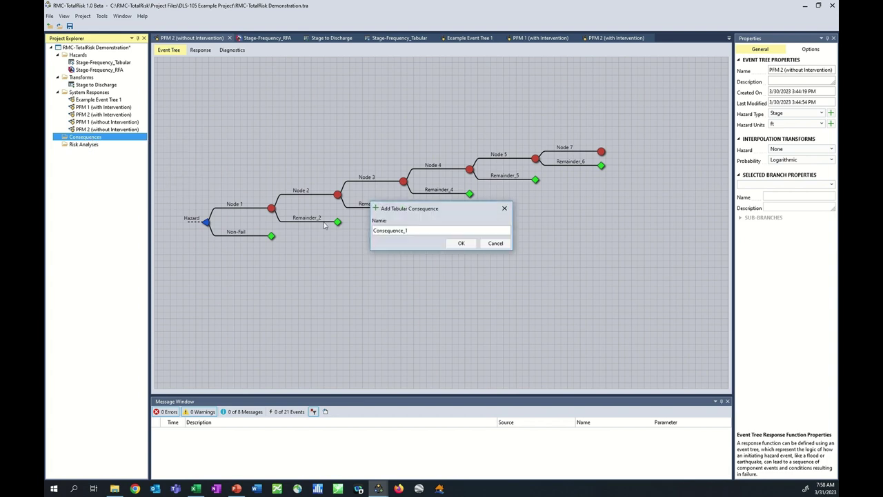
left_click_drag(410, 230, 368, 240)
type("Non-Breach_Day_Tabular")
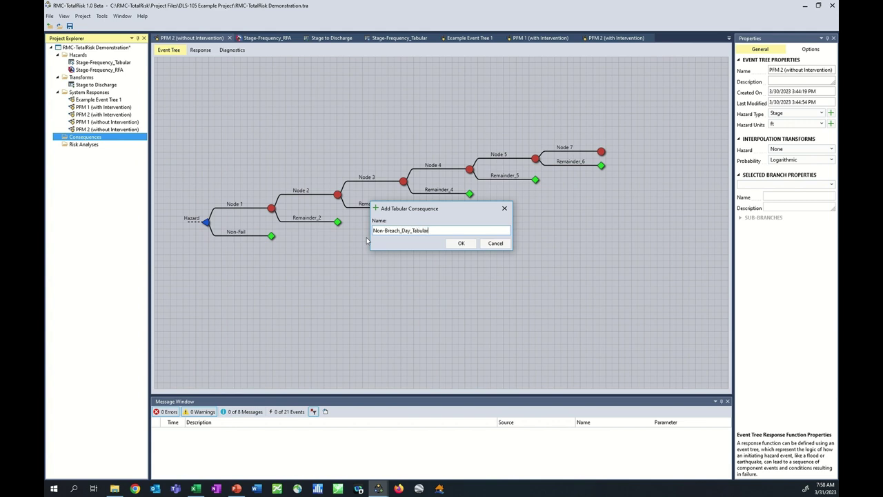
key("Return")
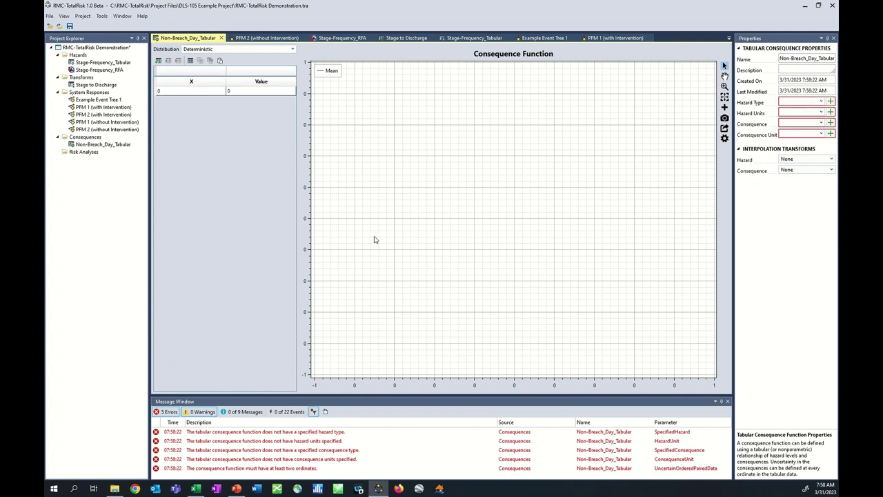
Step: Set Non-Breach_Day_Tabular's hazard to Stage in ft, its consequence to Life Loss in Lives, and its distribution to PERT
left_click(799, 104)
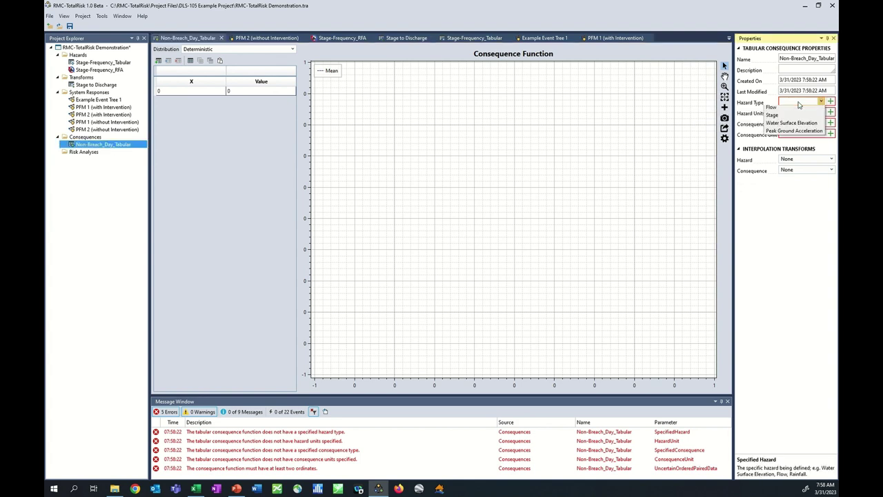
left_click(795, 118)
left_click(799, 113)
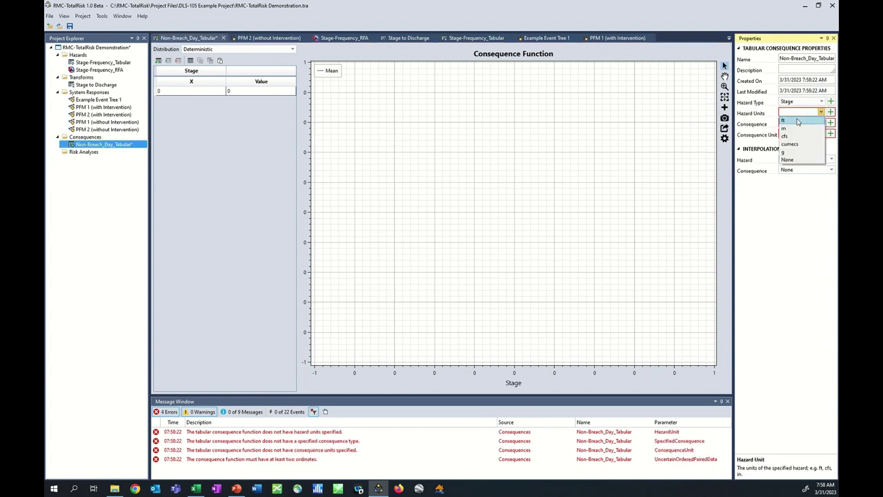
left_click(797, 121)
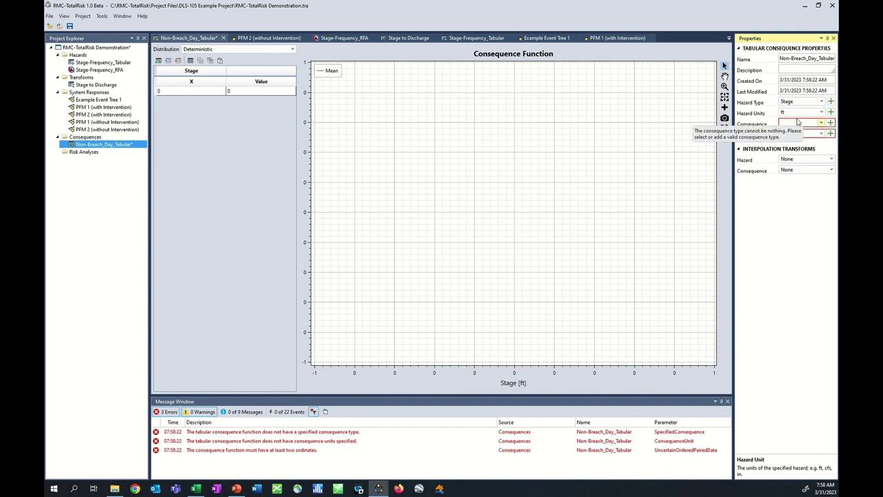
left_click(800, 123)
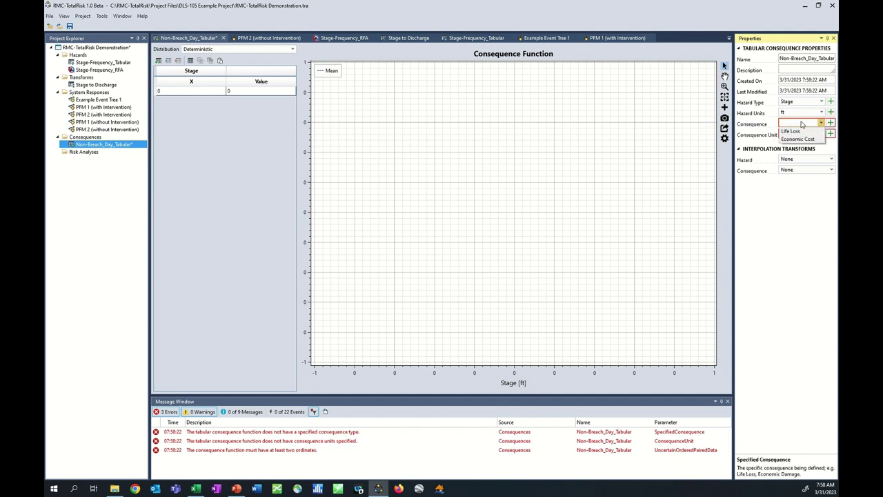
left_click(803, 131)
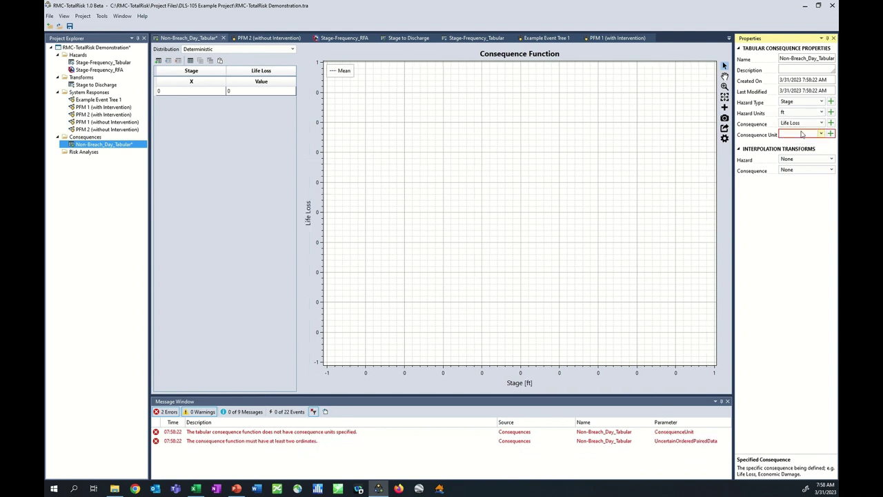
left_click(801, 136)
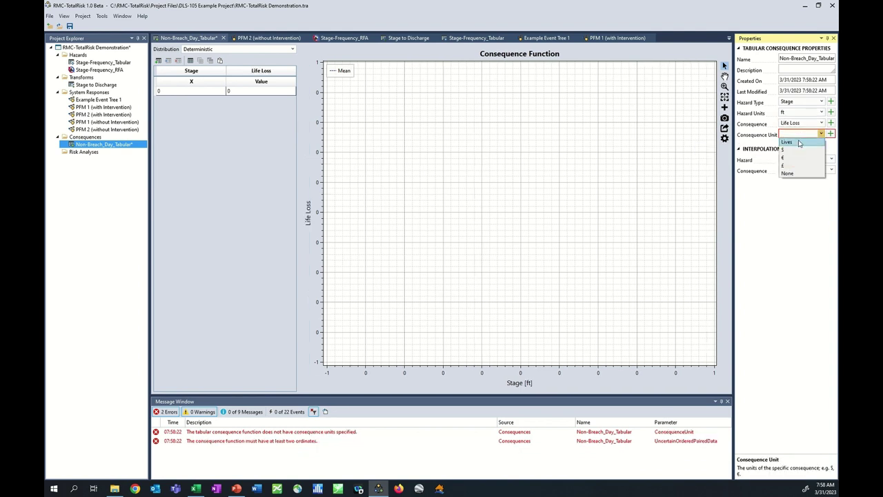
left_click(788, 141)
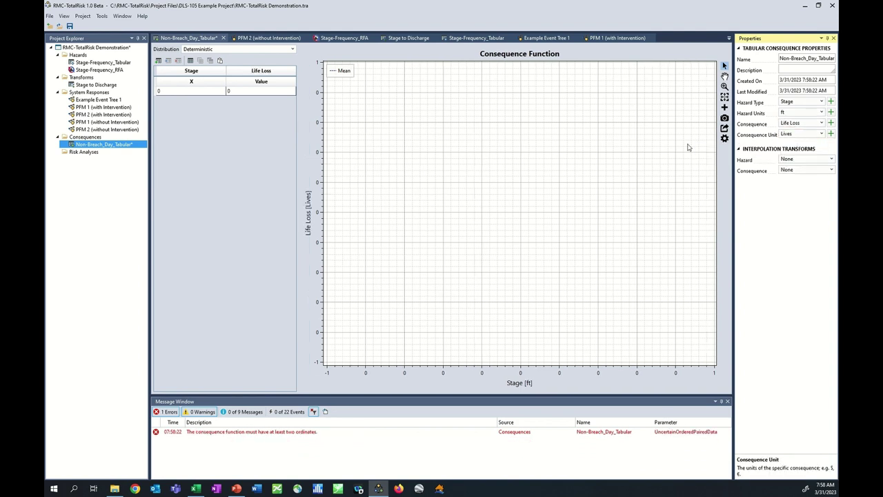
left_click(293, 50)
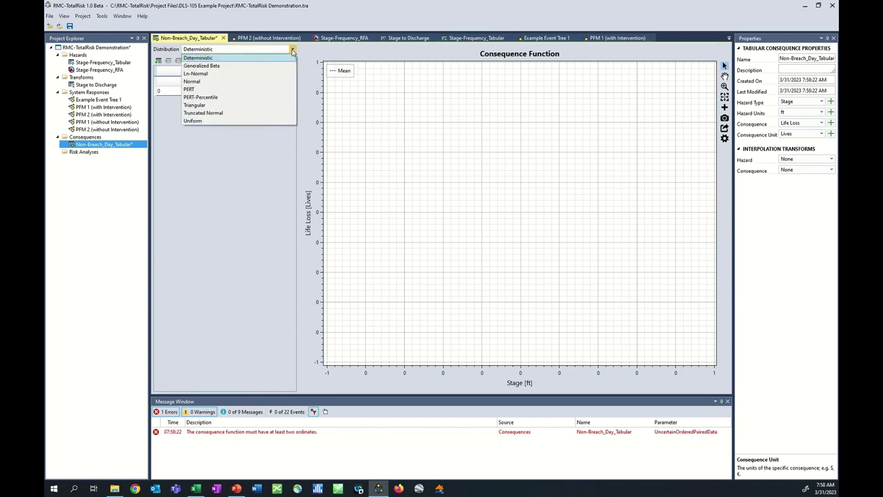
left_click(218, 92)
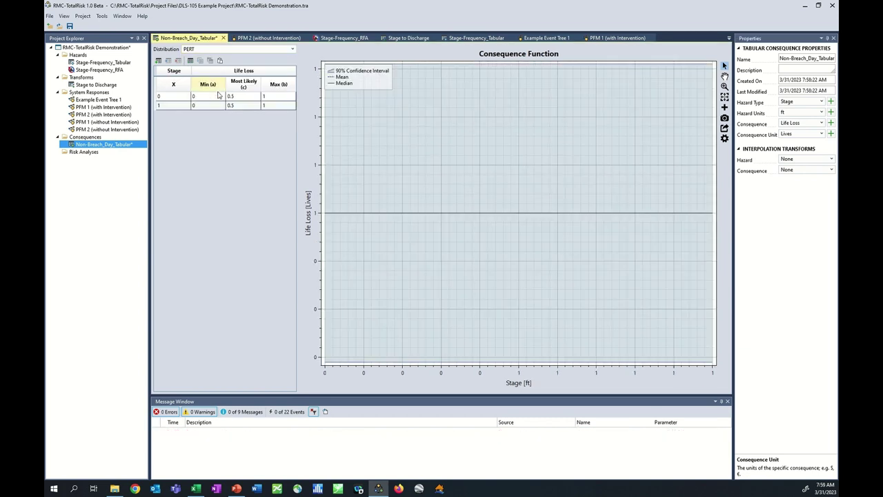
Step: Try the PERT-Percentile distribution for Non-Breach_Day_Tabular and return it to PERT
left_click(293, 52)
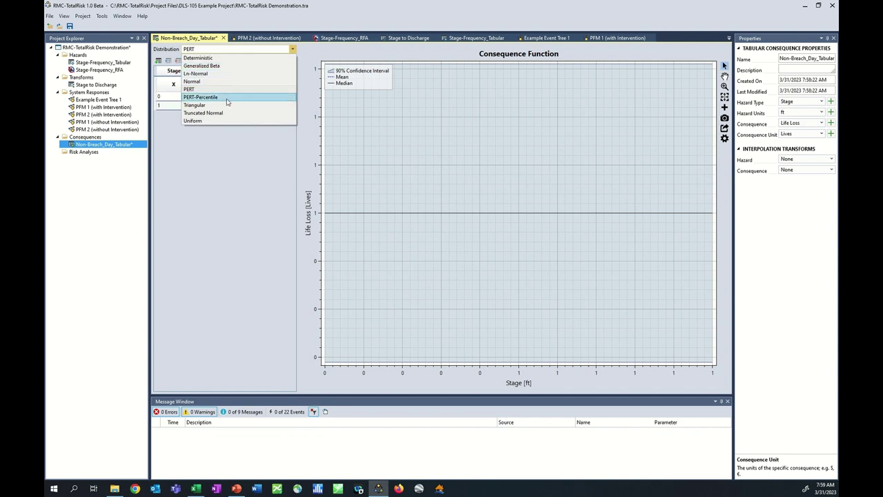
left_click(227, 97)
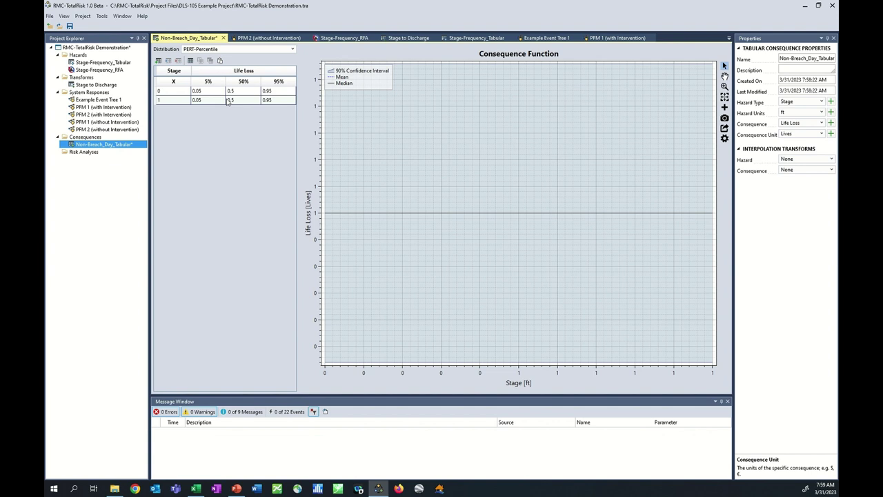
left_click(292, 49)
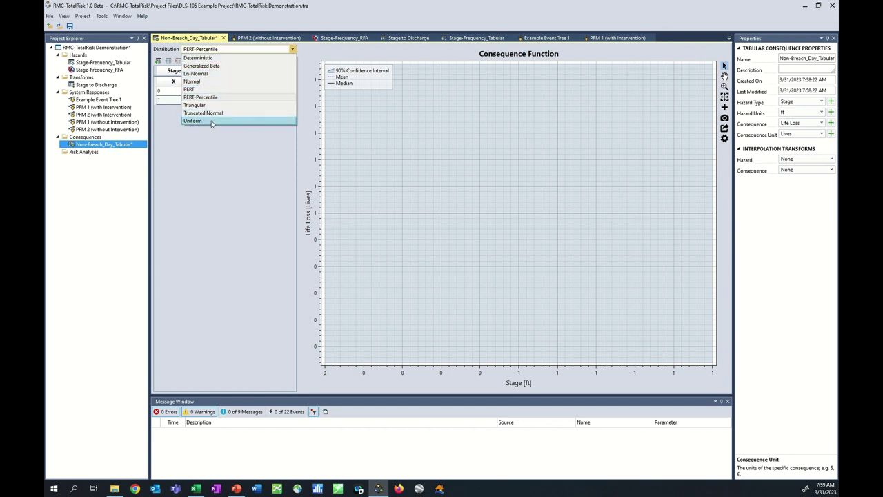
left_click(211, 89)
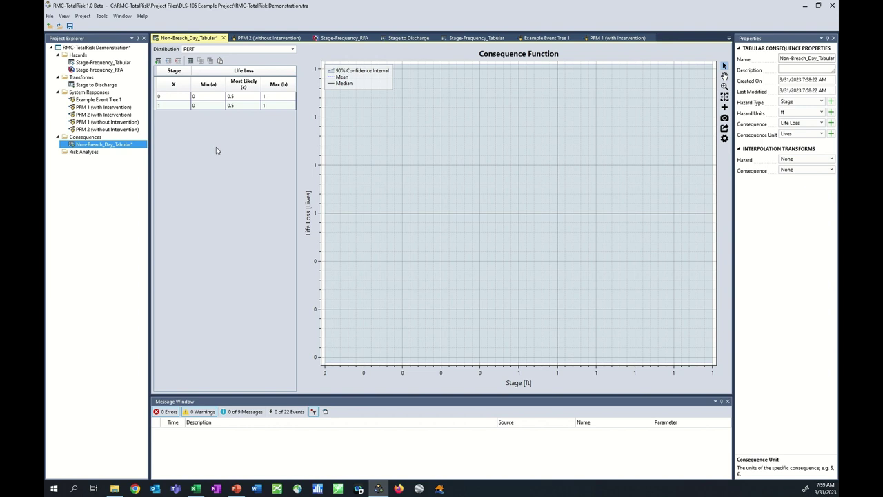
Step: Copy the Non-Breach Day stage, min, most likely and max values from the Excel Consequences workbook into the Non-Breach_Day_Tabular table
left_click(198, 488)
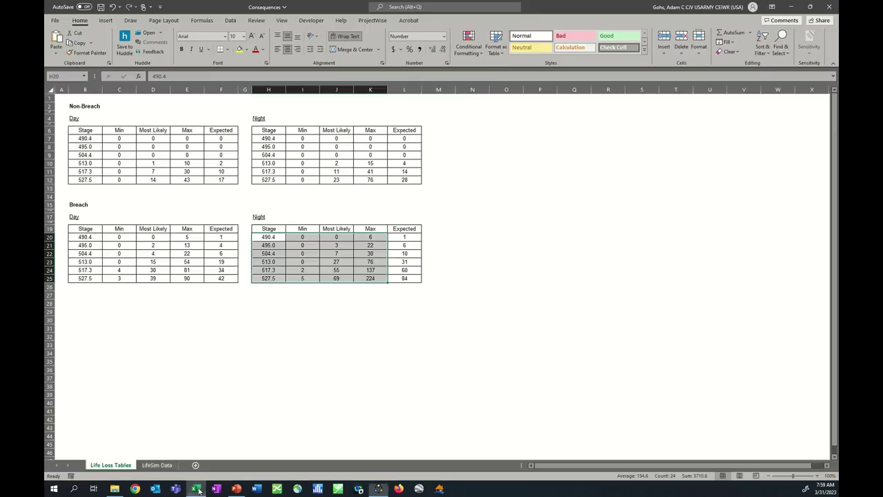
left_click_drag(82, 139, 181, 180)
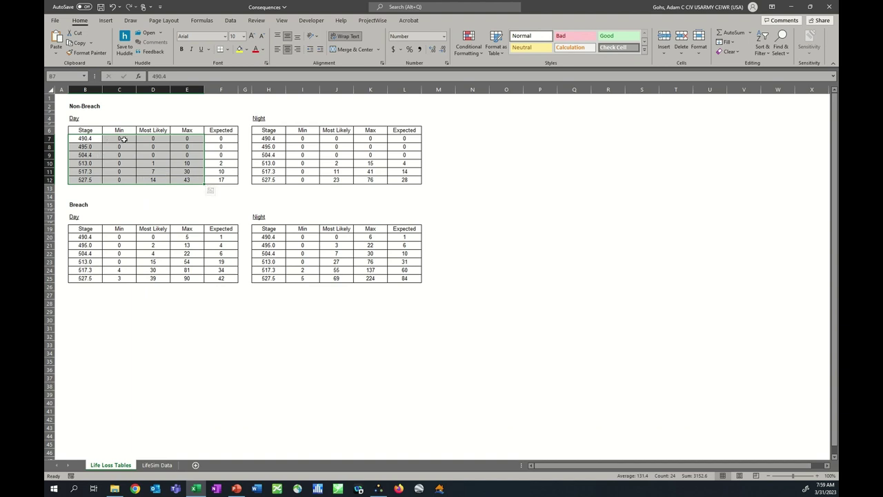
key("ctrl+c")
left_click(376, 490)
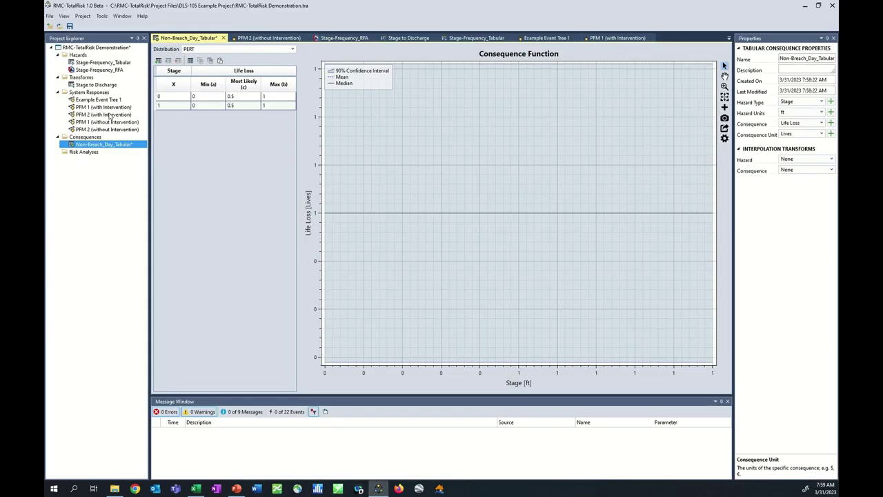
left_click(167, 96)
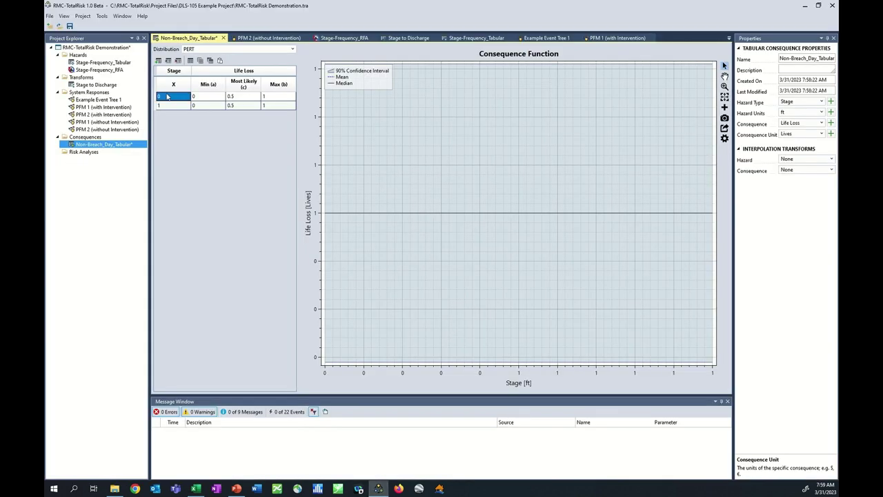
key("ctrl+v")
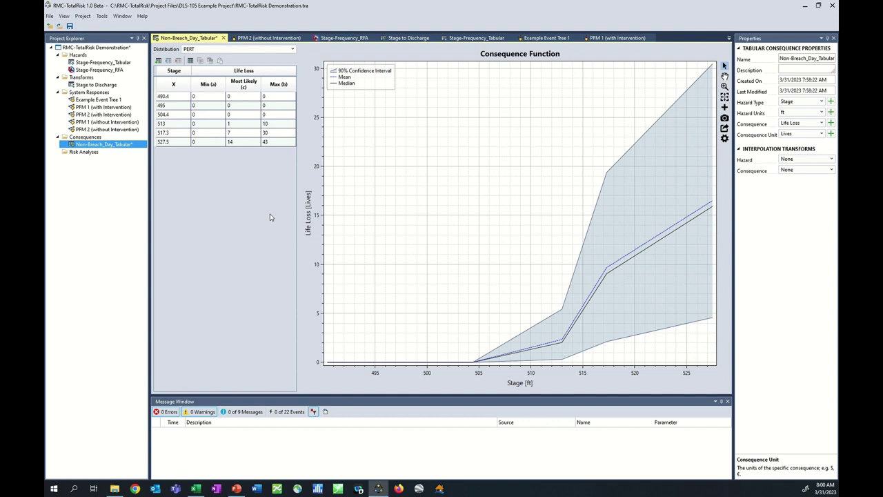
Step: Duplicate the Non-Breach_Day_Tabular consequence function under the name Non-Breach_Night_Tabular
right_click(94, 138)
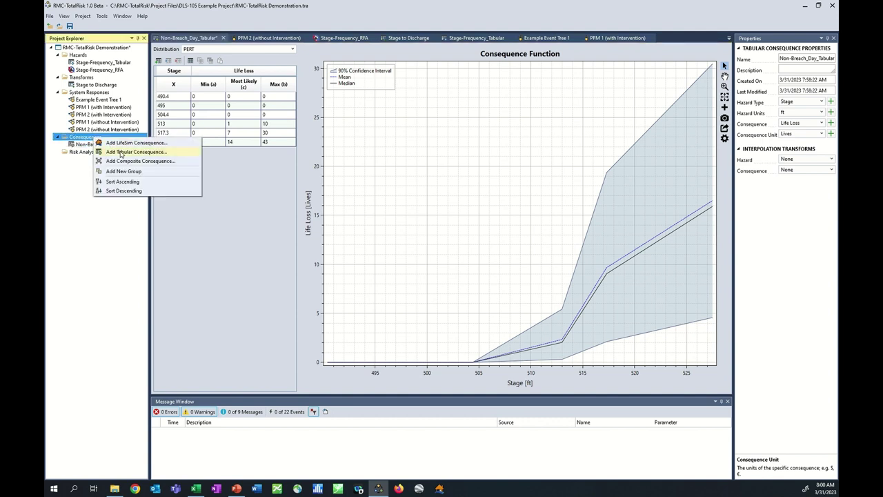
left_click(73, 191)
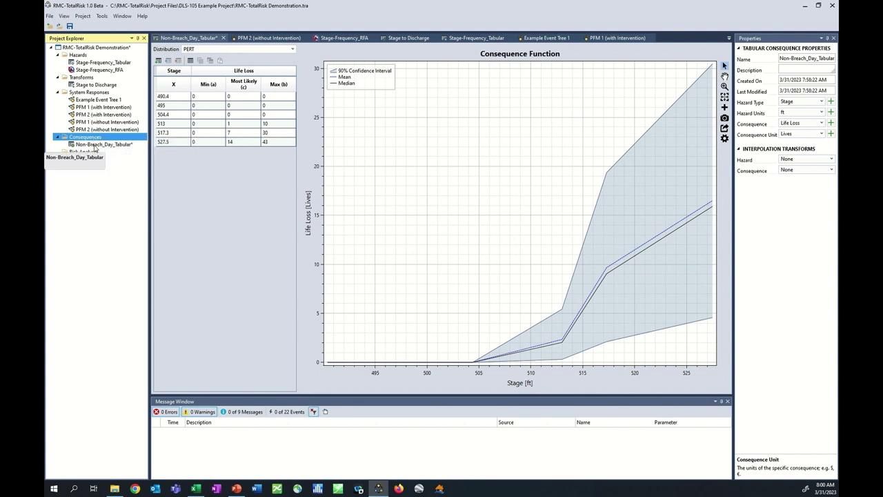
right_click(95, 147)
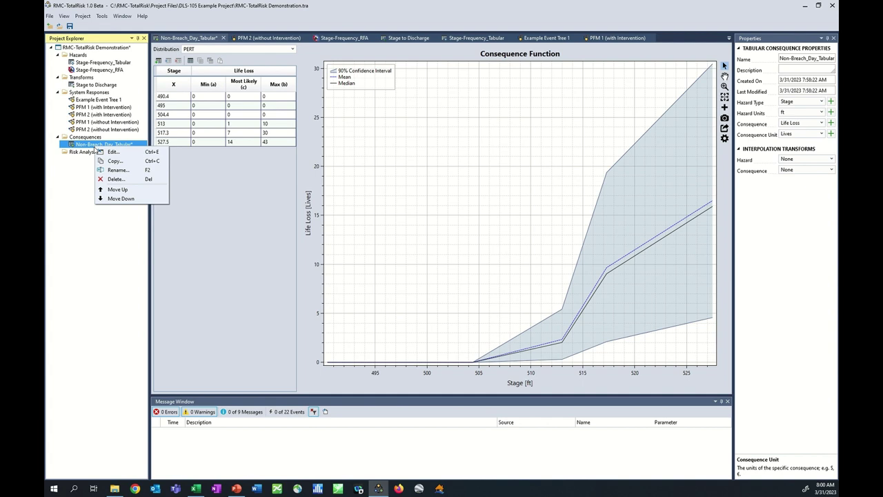
left_click(116, 160)
left_click_drag(443, 232, 429, 239)
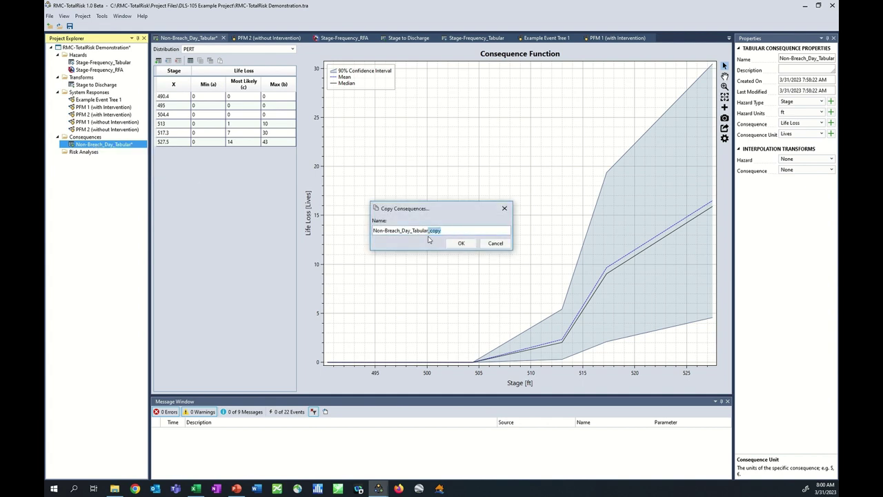
key("BackSpace")
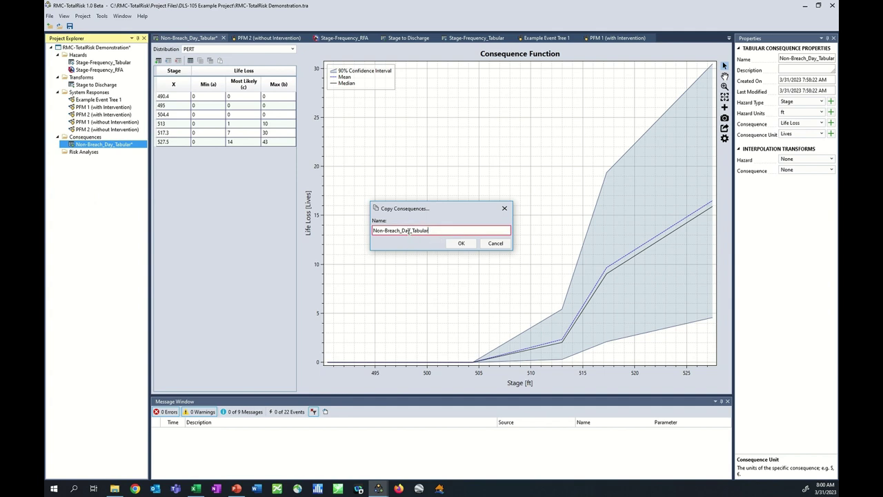
left_click_drag(409, 231, 402, 233)
type("Night")
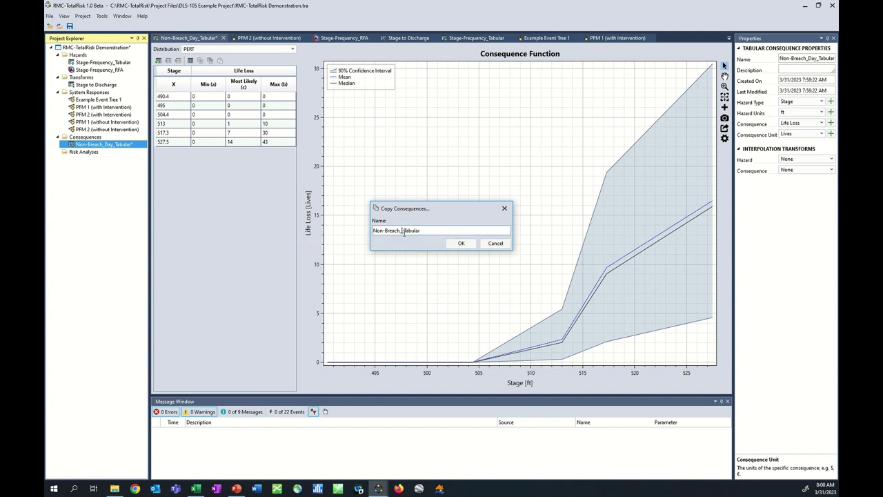
key("Return")
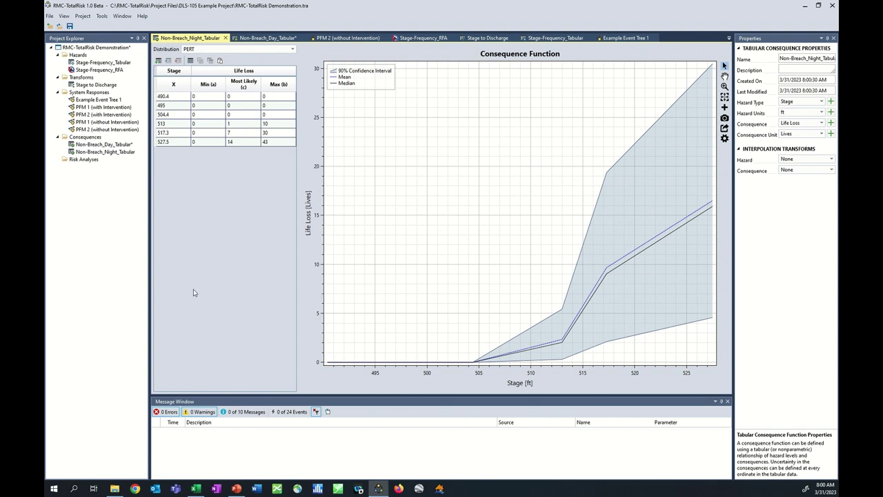
Step: Replace the Non-Breach_Night_Tabular values with the Non-Breach Night stage, min, most likely and max data from the Excel Consequences workbook
left_click(196, 488)
left_click_drag(268, 138, 370, 179)
left_click(379, 488)
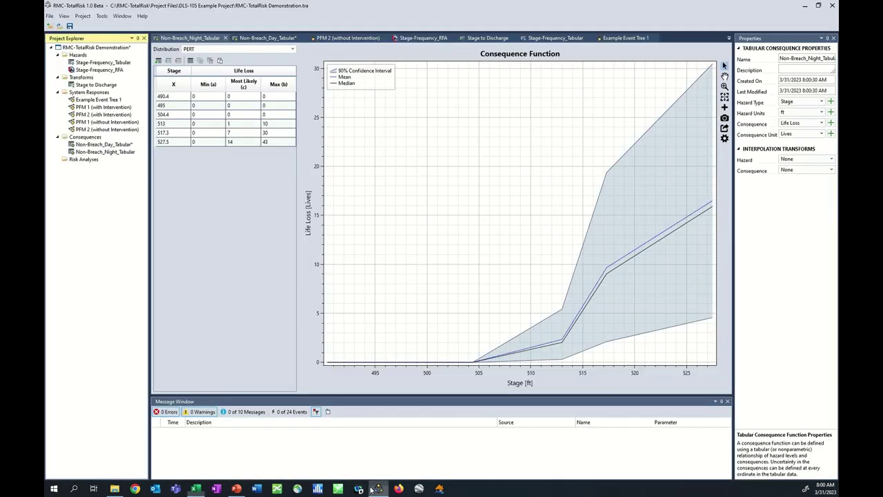
left_click(170, 97)
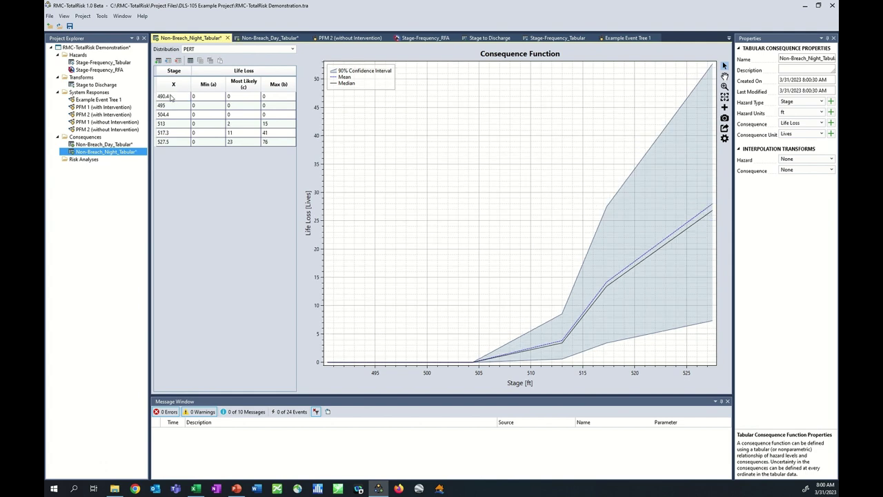
Step: Duplicate the Non-Breach_Day_Tabular consequence function under the name Breach_Day_Tabular
right_click(118, 147)
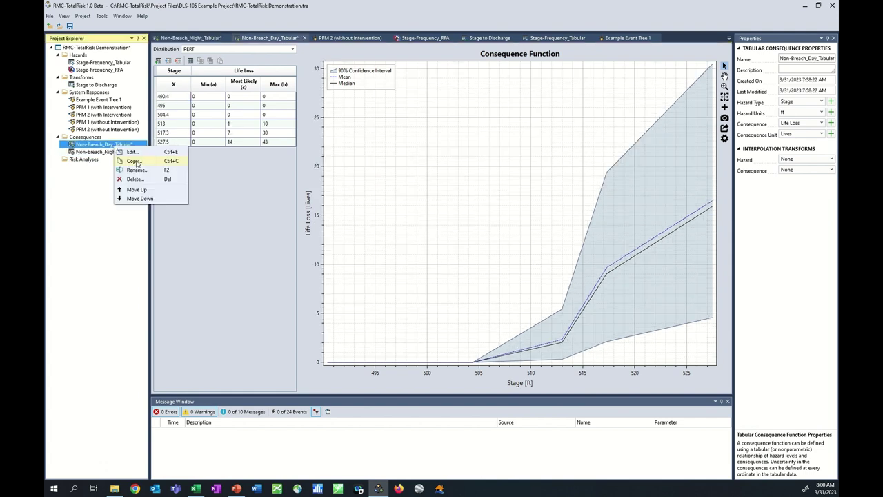
left_click(127, 161)
left_click_drag(445, 231, 365, 235)
key("BackSpace")
key("BackSpace")
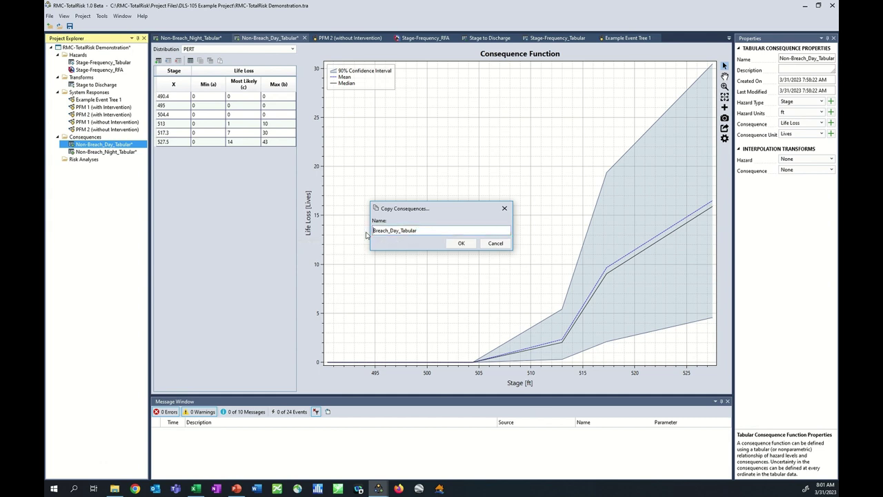
left_click(456, 243)
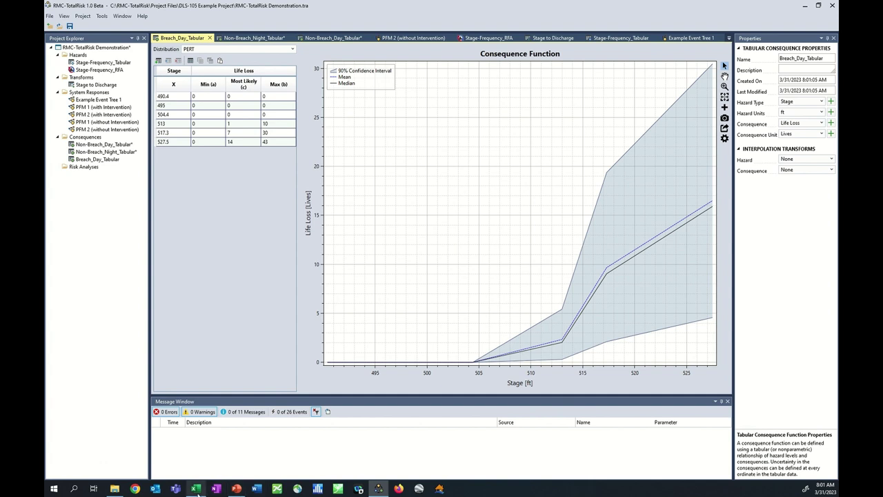
Step: Replace the Breach_Day_Tabular values with the Breach Day stage, min, most likely and max data from the Excel Consequences workbook
left_click(196, 489)
left_click_drag(89, 237, 185, 279)
key("ctrl+c")
left_click(378, 489)
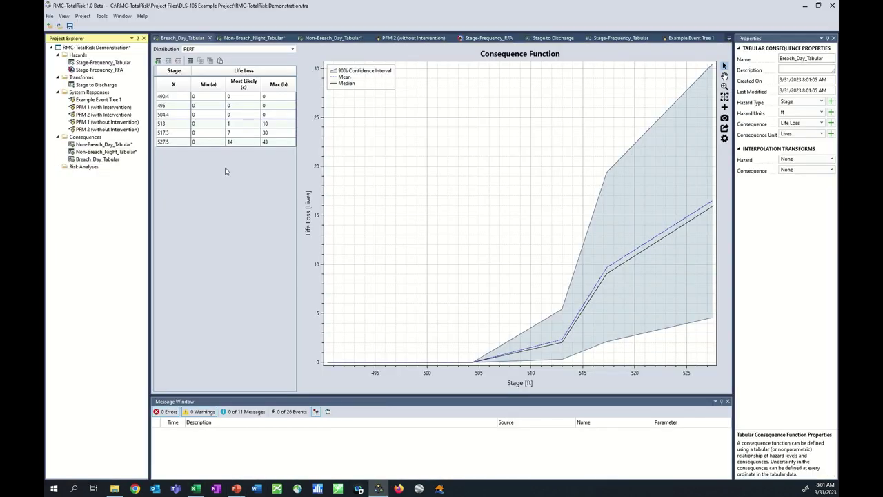
left_click(178, 100)
key("ctrl+v")
Step: Duplicate the Breach_Day_Tabular consequence function under the name Breach_Night_Tabular
right_click(104, 161)
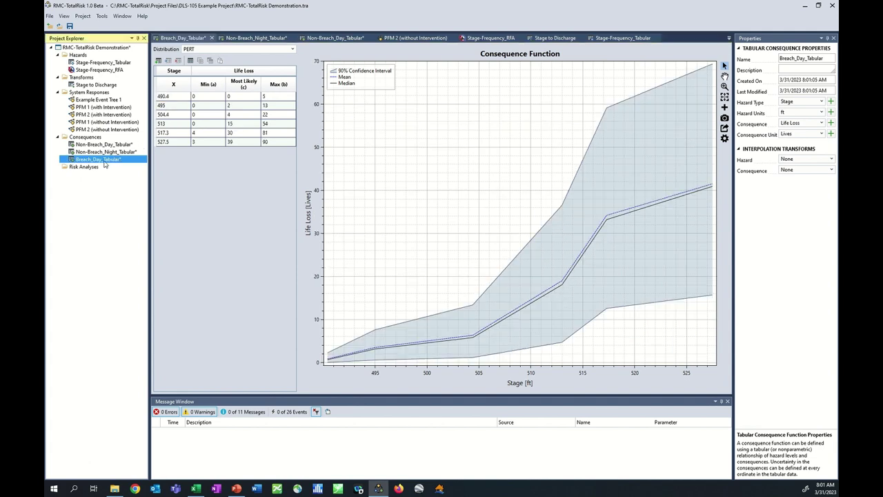
left_click(117, 178)
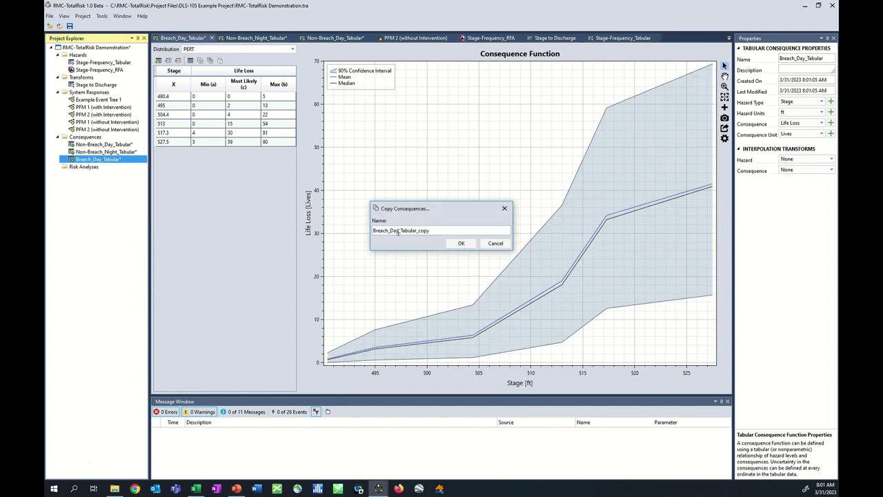
left_click(398, 231)
key("BackSpace")
key("BackSpace")
key("BackSpace")
type("Night")
left_click_drag(436, 231, 421, 231)
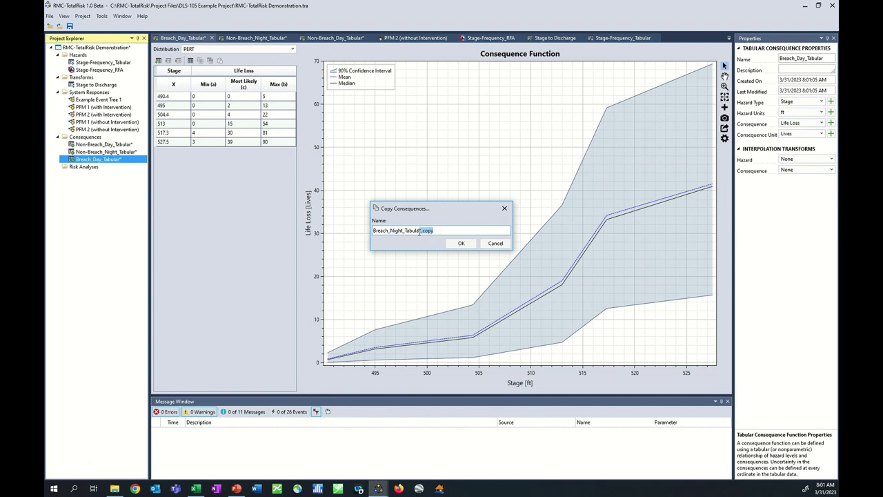
key("BackSpace")
left_click(458, 245)
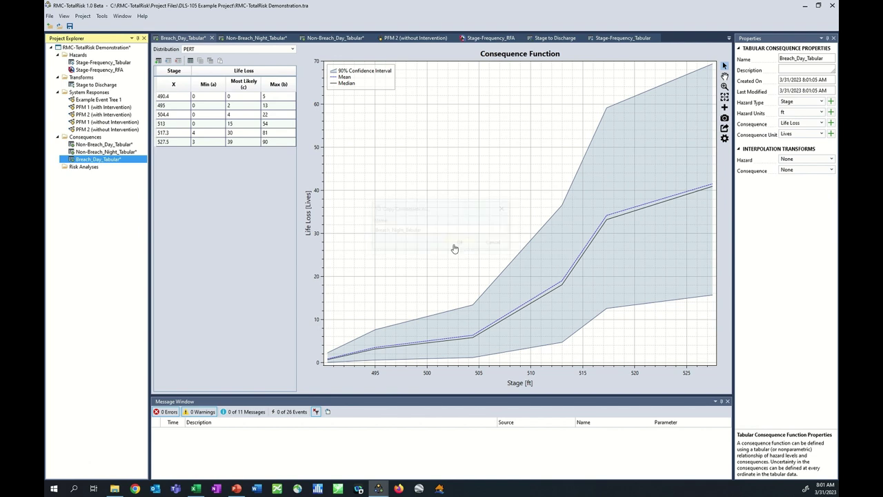
Step: Replace the Breach_Night_Tabular values with the Breach Night stage, min, most likely and max data from the Excel Consequences workbook
left_click(196, 490)
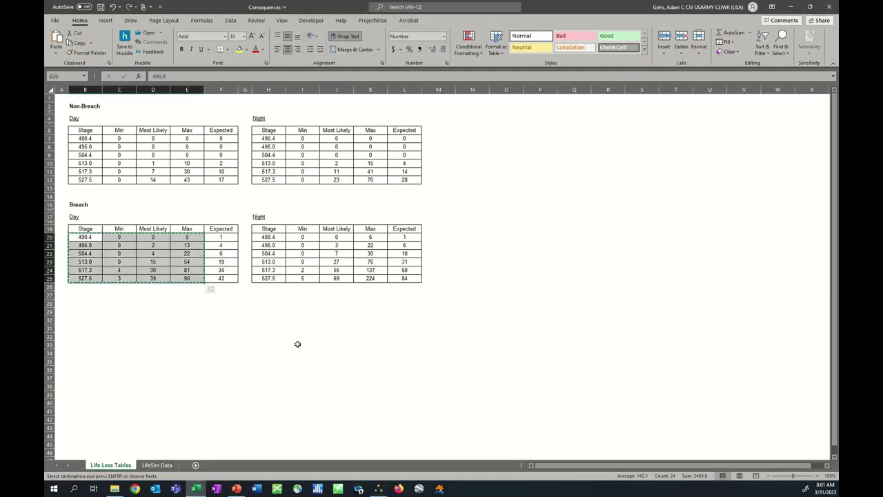
left_click_drag(269, 237, 364, 276)
key("ctrl+c")
left_click(379, 489)
left_click(171, 97)
key("ctrl+v")
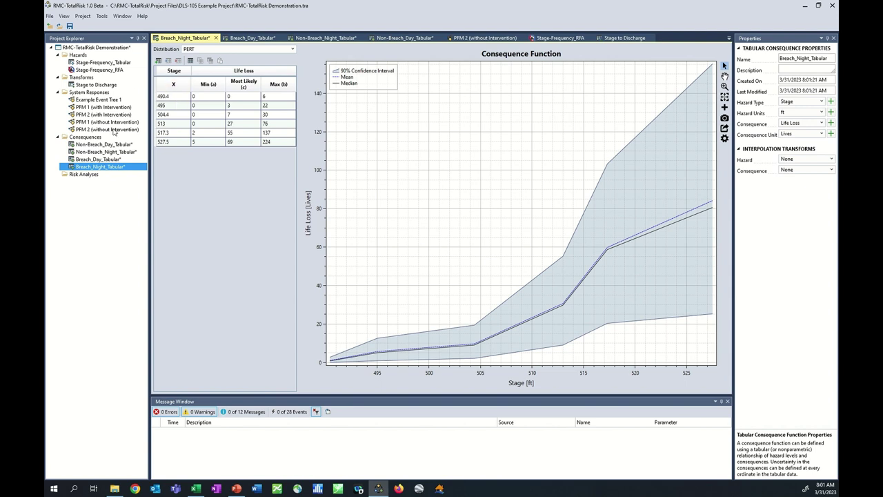
Step: Add a composite consequence function named Non-Breach_Tabular to the project's Consequences
right_click(85, 138)
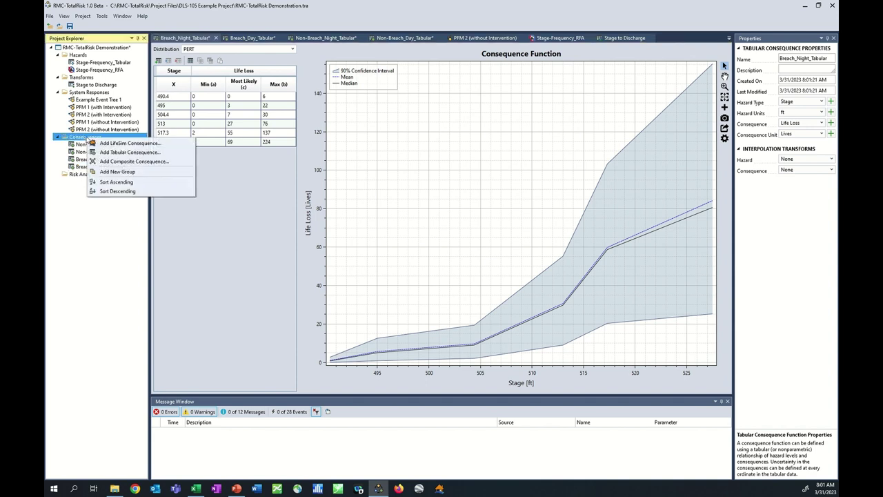
left_click(121, 161)
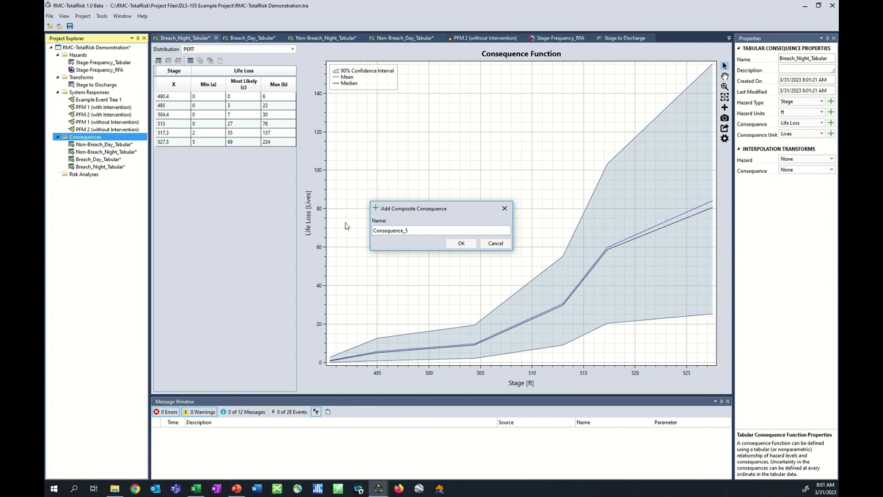
key("ctrl+a")
type("Non-Breach_Tabular")
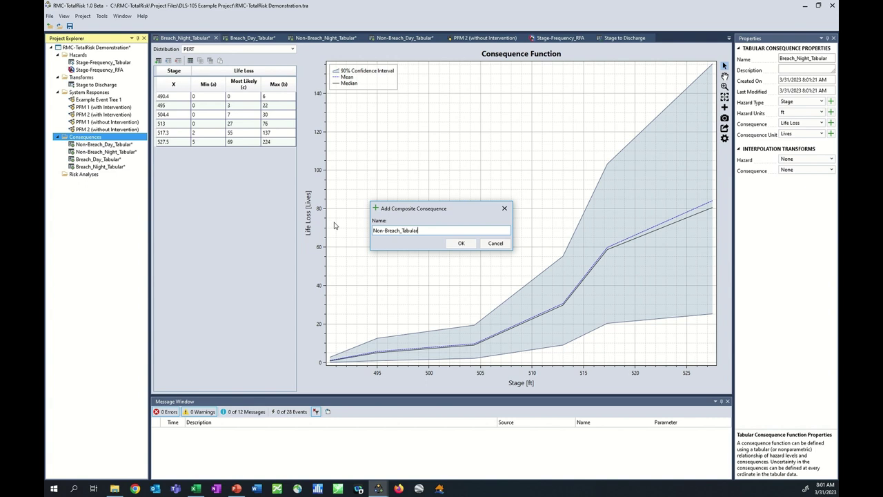
key("Return")
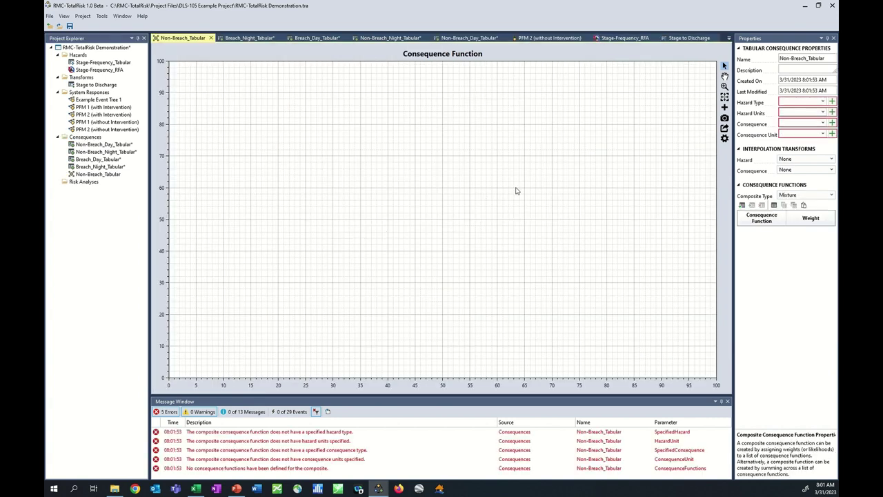
Step: Define Non-Breach_Tabular with hazard type Stage in ft and consequence Life Loss in Lives
left_click(795, 103)
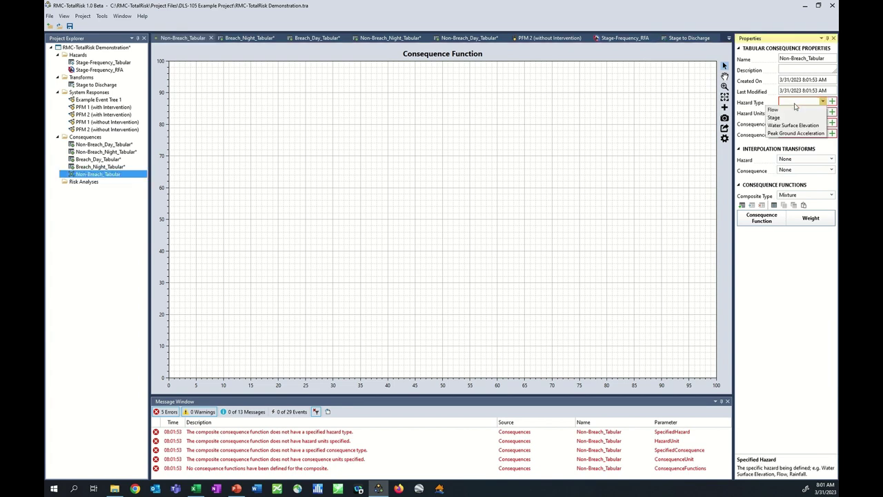
left_click(794, 118)
left_click(795, 112)
left_click(792, 121)
left_click(794, 125)
left_click(793, 131)
left_click(792, 136)
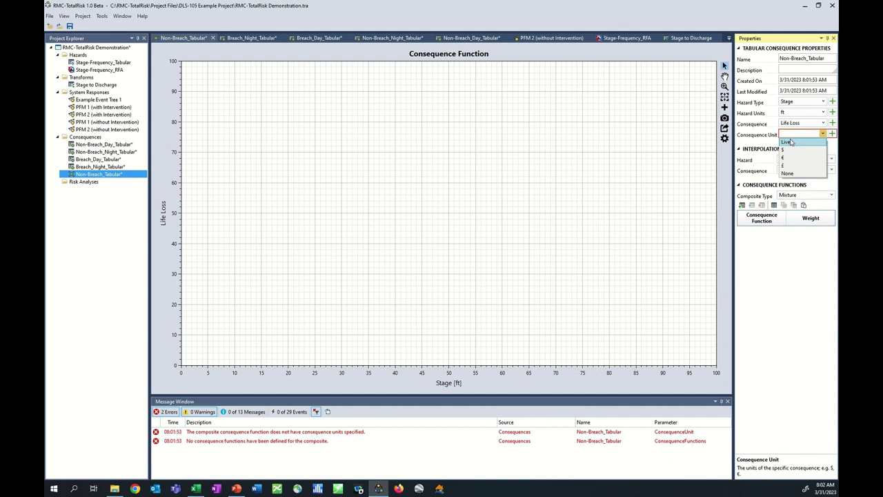
left_click(792, 144)
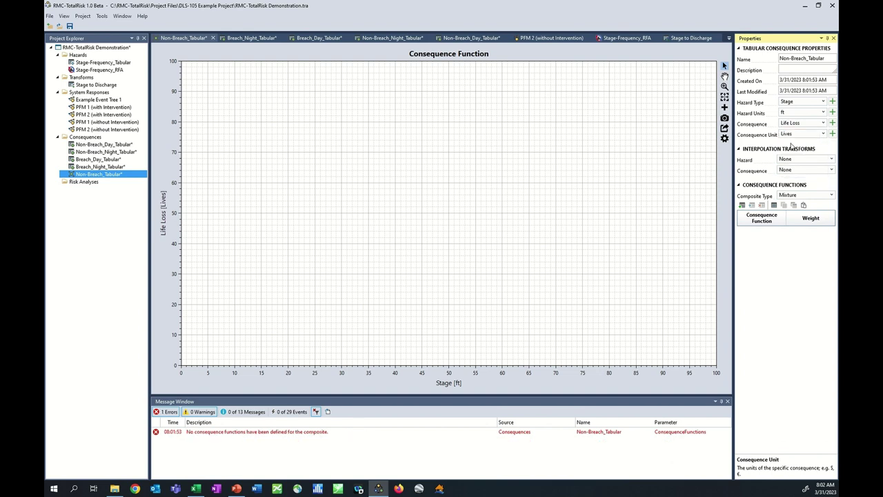
Step: Keep the Mixture composite type for Non-Breach_Tabular and add Non-Breach_Day_Tabular and Non-Breach_Night_Tabular as its two consequence functions
left_click(833, 196)
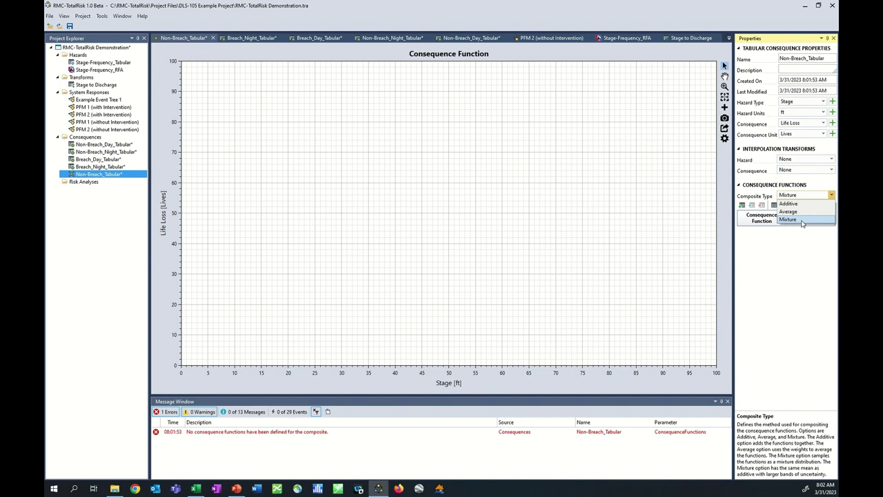
left_click(802, 221)
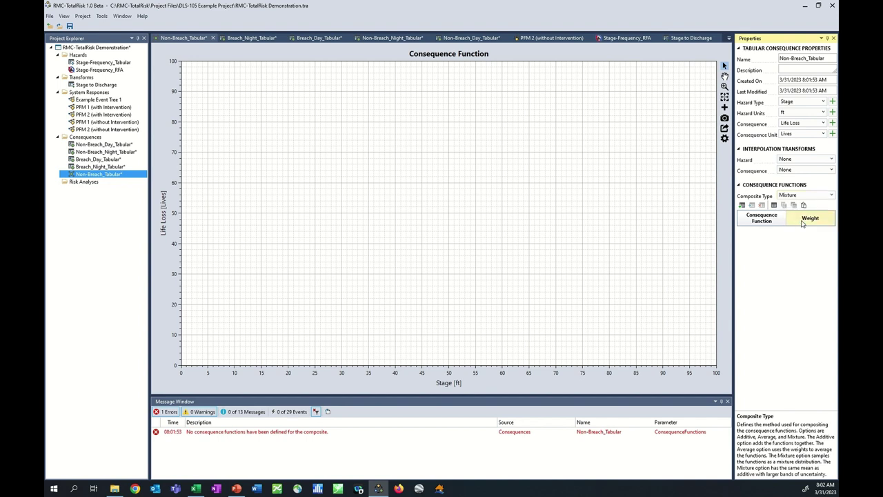
left_click(743, 206)
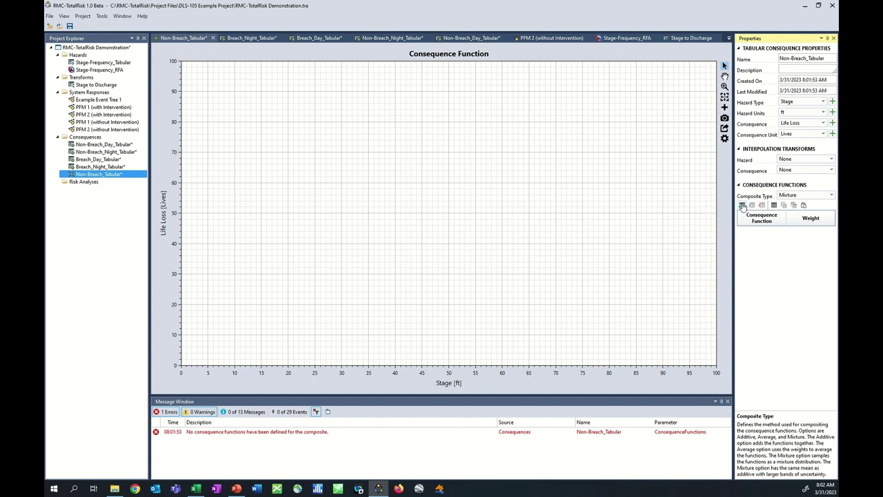
left_click(742, 206)
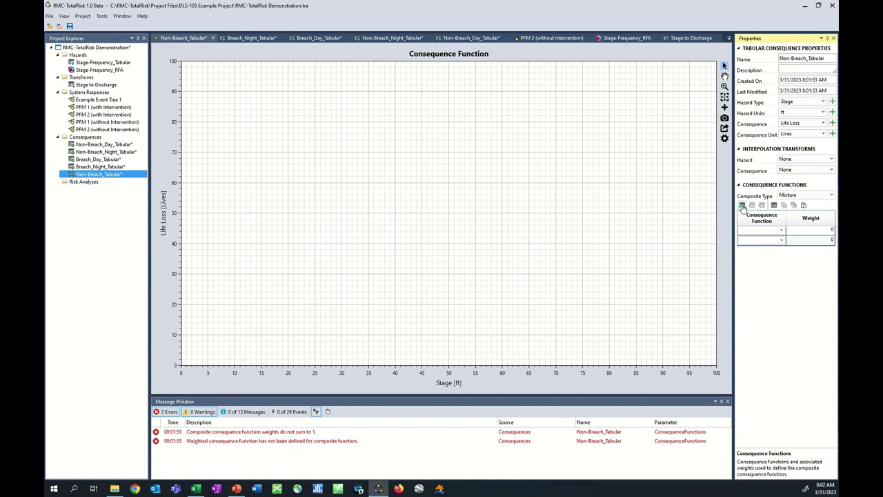
left_click(782, 232)
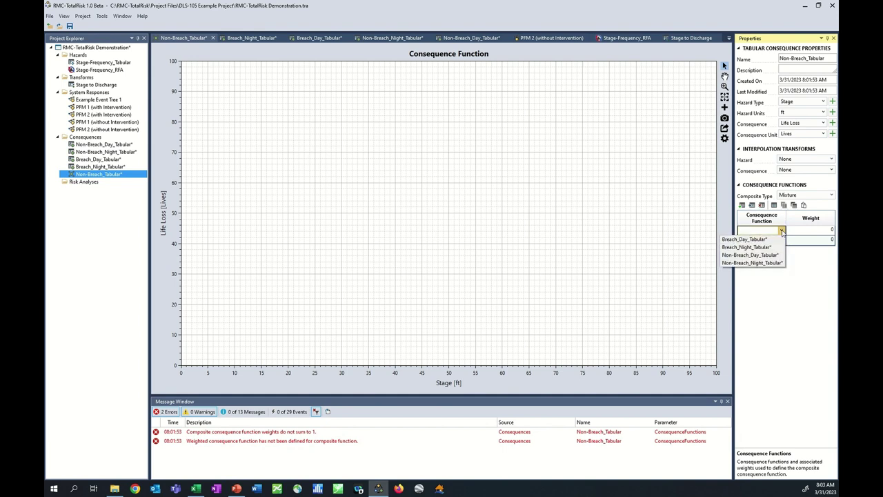
left_click(757, 256)
left_click(782, 240)
left_click(760, 273)
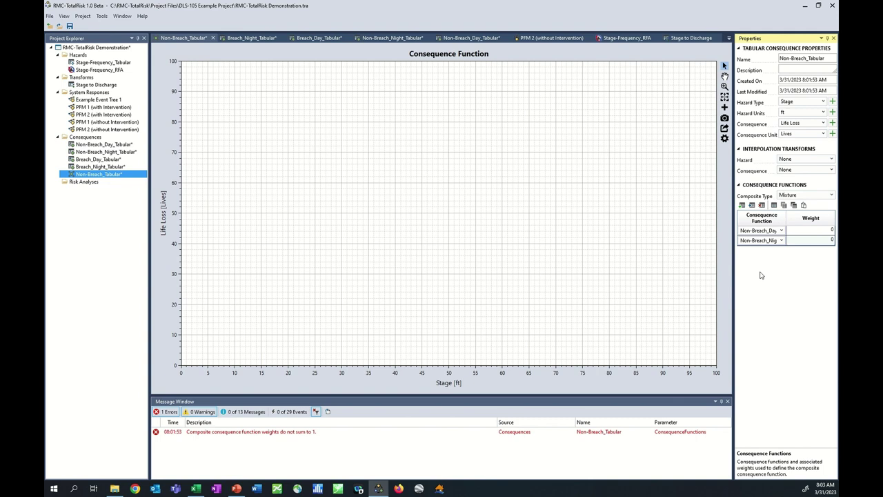
Step: Weight the non-breach day function at 0.45 and the non-breach night function at 0.55
left_click(805, 232)
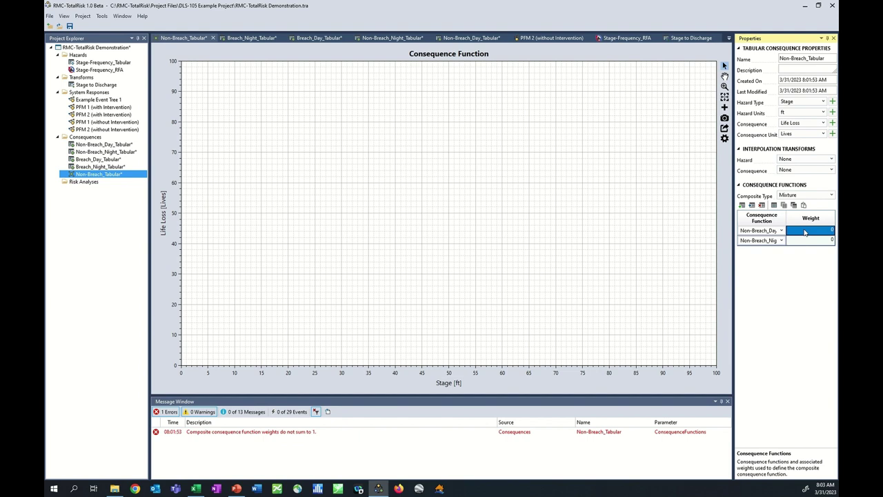
type("0.45")
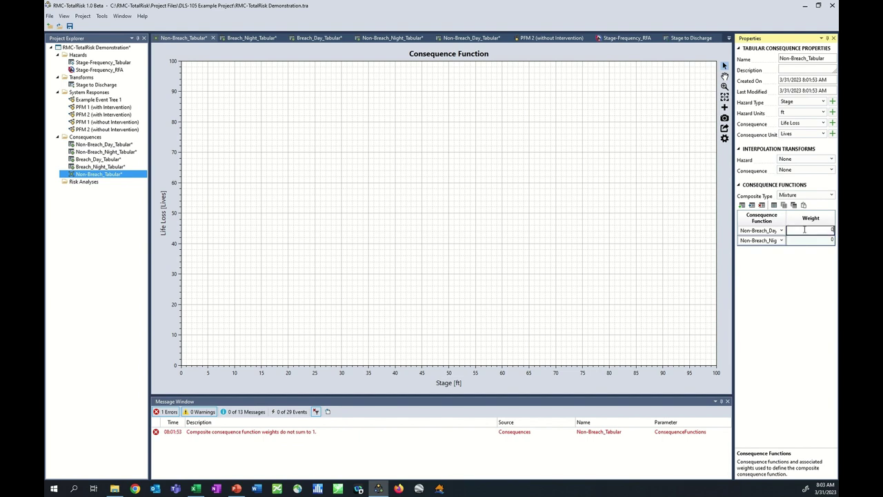
key("Return")
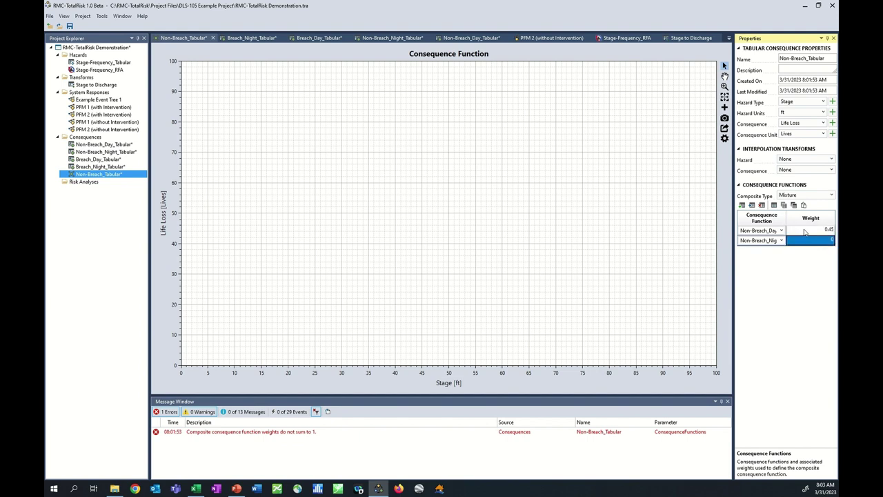
type("0.55")
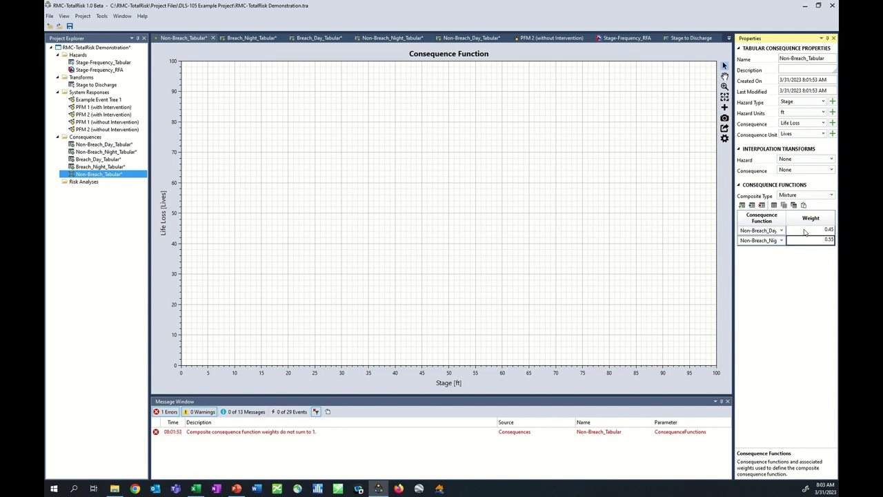
key("Return")
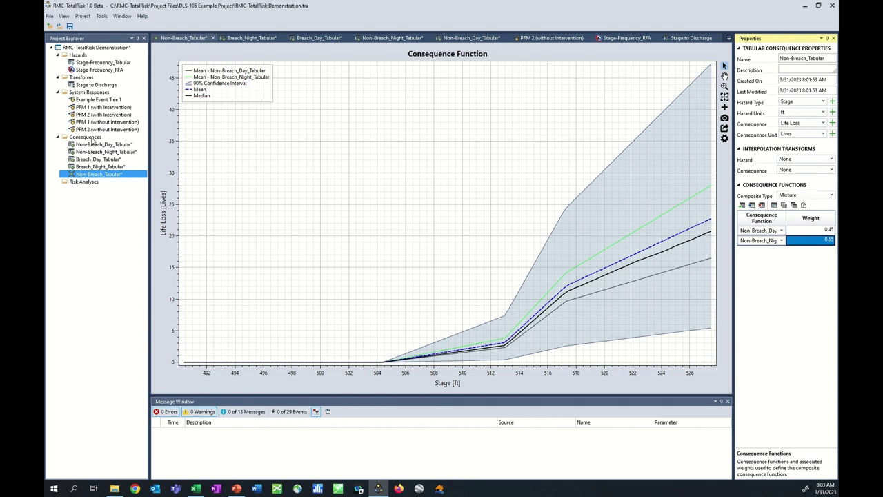
Step: Add a second composite consequence function named Breach_Tabular to the project's Consequences
right_click(95, 176)
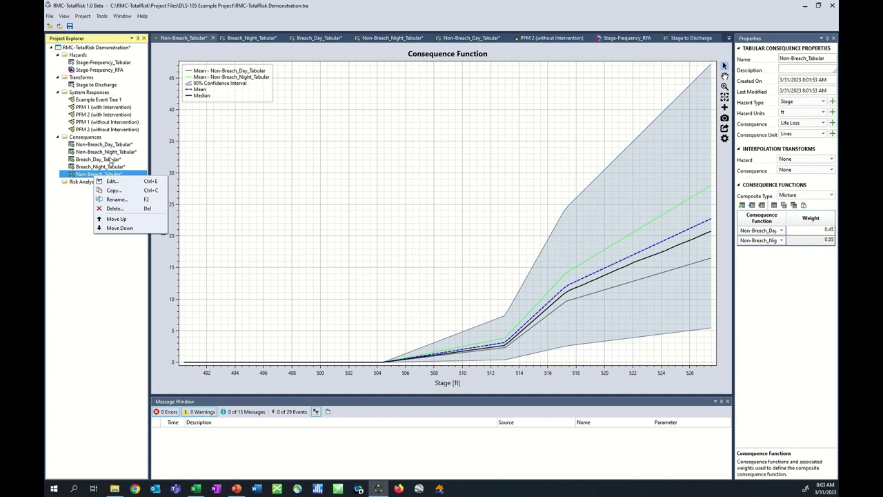
left_click(81, 217)
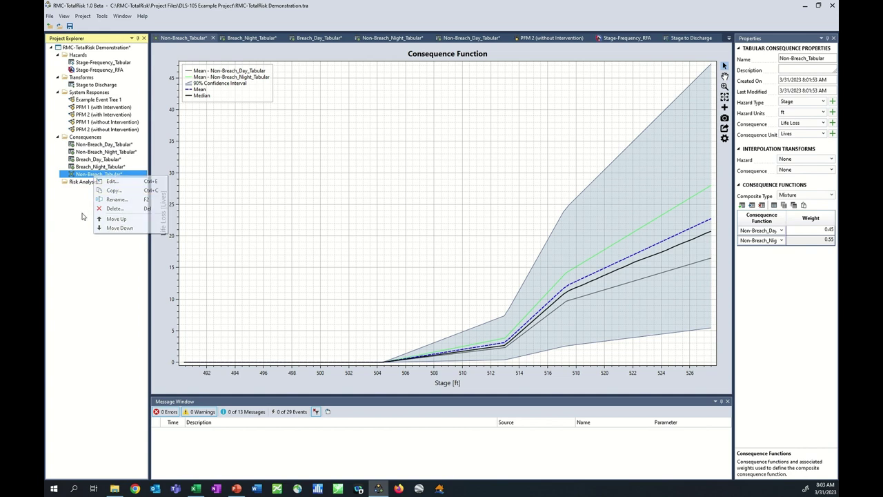
right_click(85, 138)
left_click(114, 163)
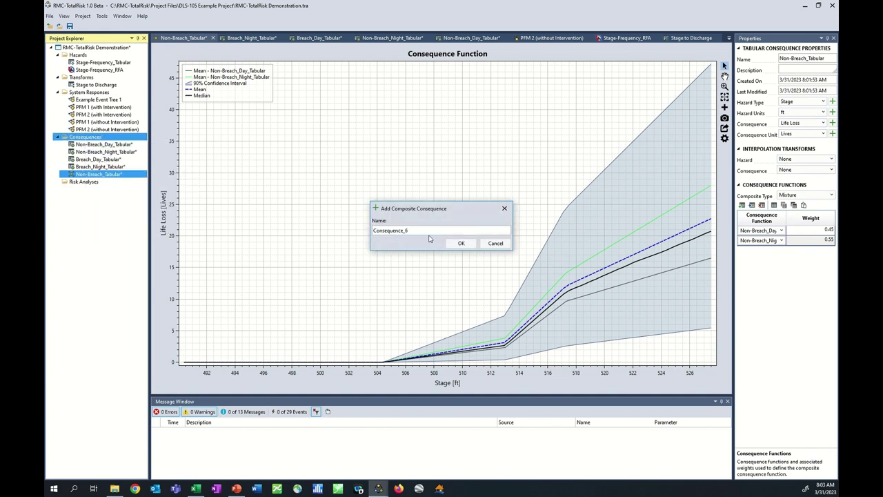
type("Brea")
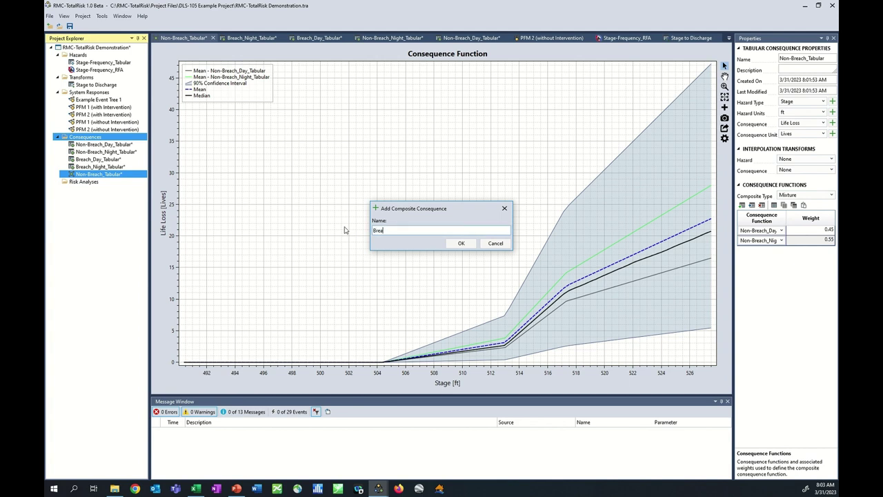
type("ch_Mixed")
key("Return")
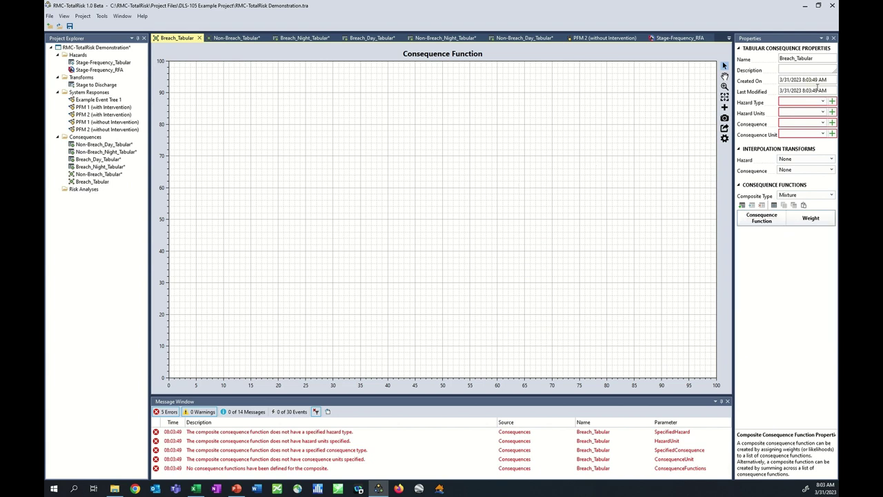
Step: Define Breach_Tabular with hazard type Stage in ft and consequence Life Loss in Lives
left_click(809, 102)
left_click(801, 117)
left_click(804, 113)
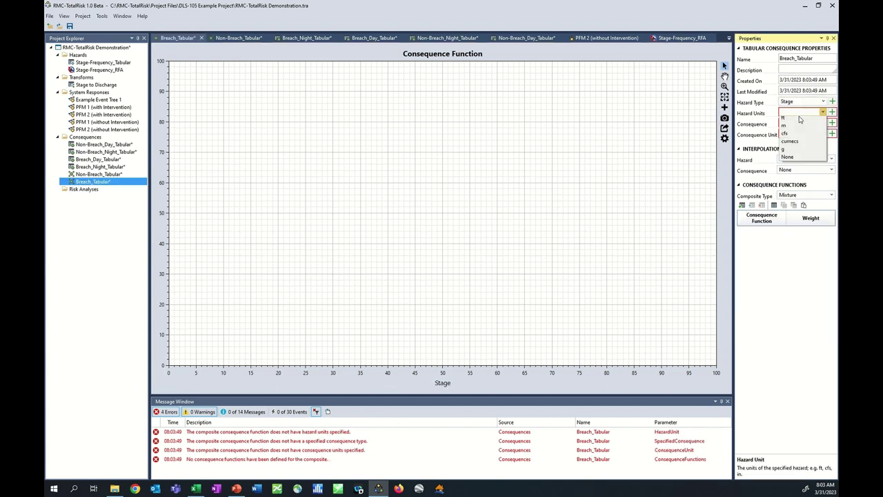
left_click(799, 125)
left_click(798, 128)
left_click(799, 135)
left_click(804, 134)
left_click(800, 143)
Step: Keep the Mixture composite type for Breach_Tabular and add Breach_Day_Tabular and Breach_Night_Tabular as its two consequence functions
left_click(816, 197)
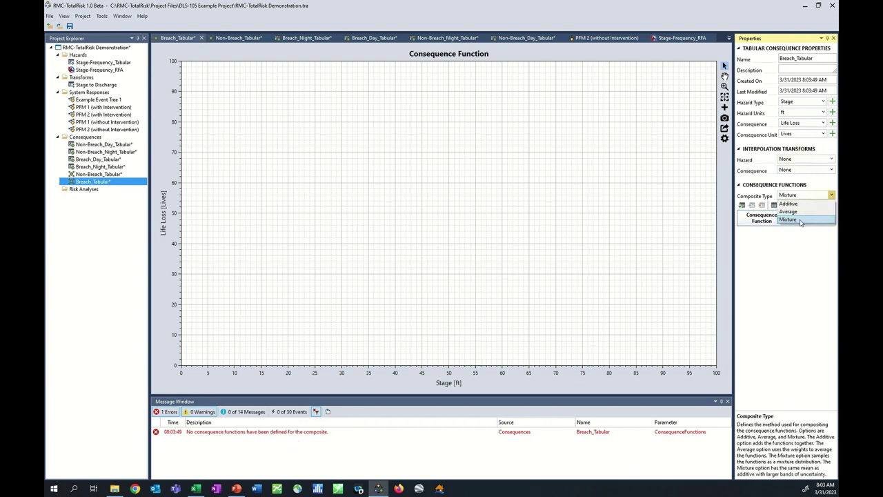
left_click(801, 220)
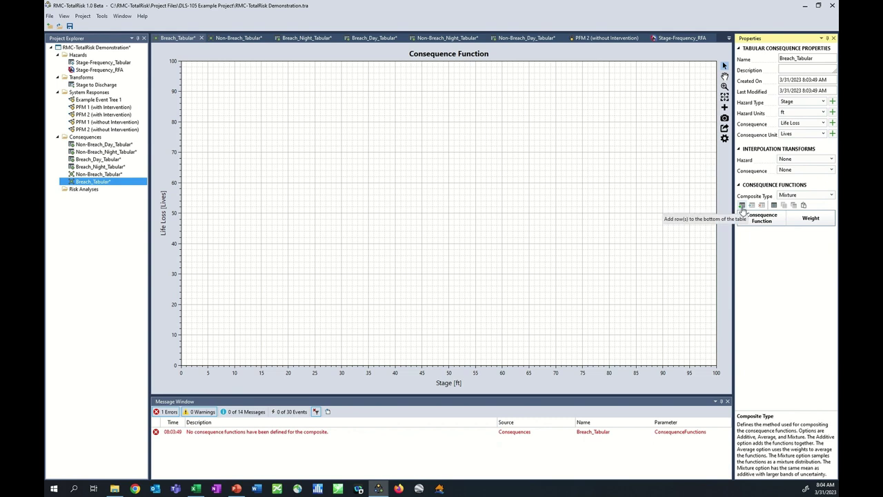
left_click(743, 205)
left_click(743, 206)
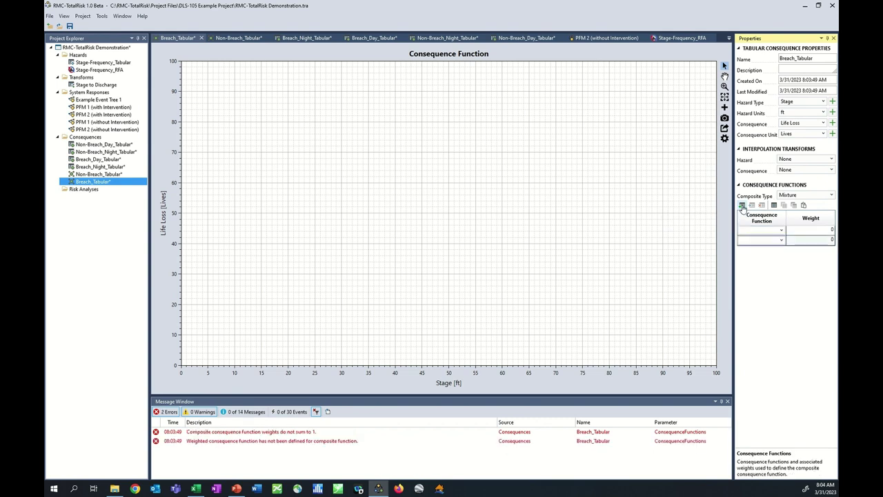
left_click(782, 231)
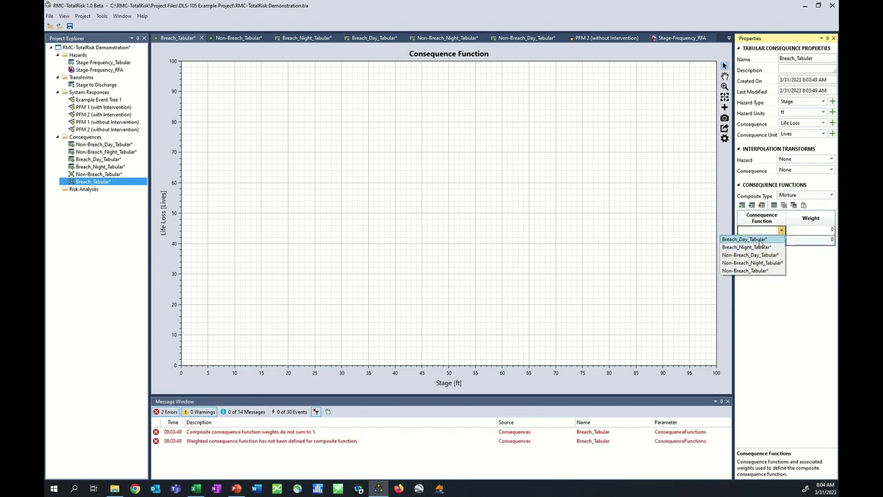
left_click(762, 239)
left_click(782, 240)
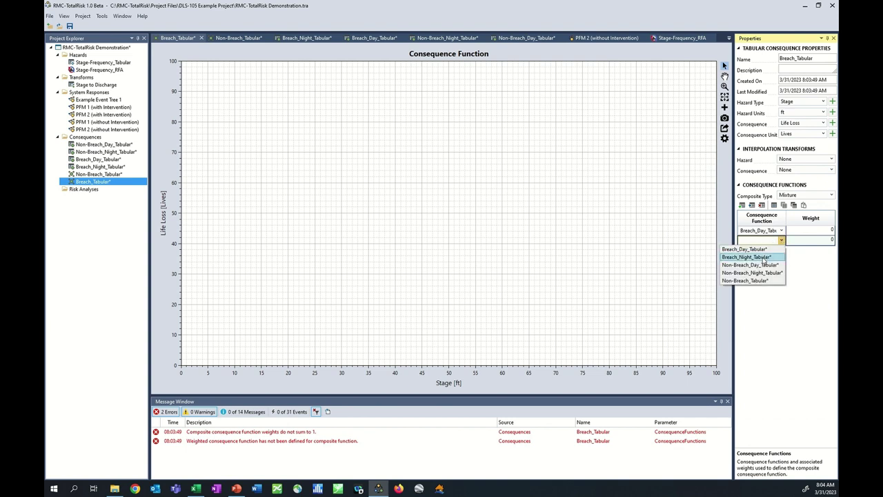
left_click(762, 261)
Step: Weight the breach day function at 0.45 and the breach night function at 0.55
left_click(809, 233)
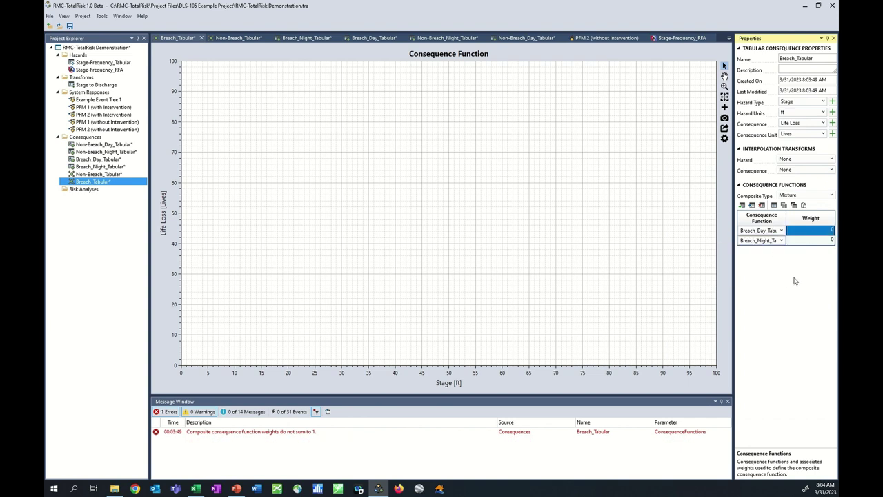
type("0.45")
key("Return")
type("0.55")
key("Return")
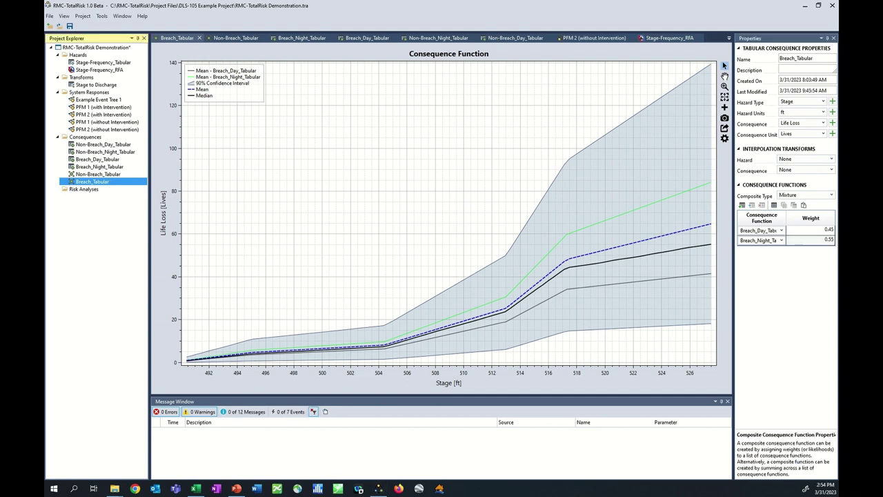
Step: Add a LifeSim consequence named Non-Breach_Day_LifeSim to Consequences, sourced from the DLS-105 Example Project LifeSim file
right_click(89, 140)
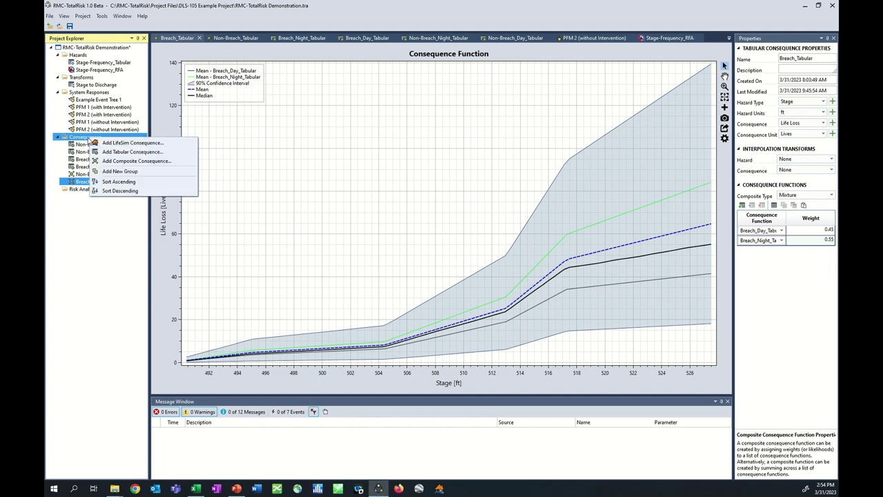
left_click(116, 142)
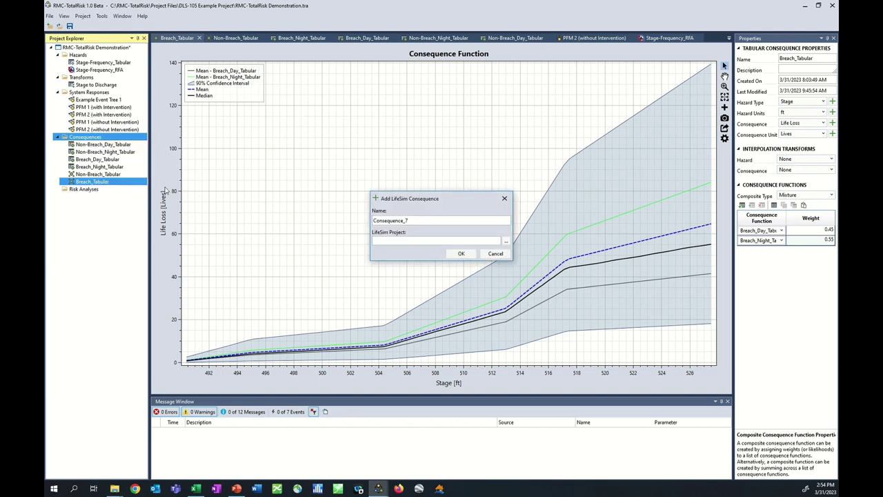
left_click_drag(415, 222, 368, 226)
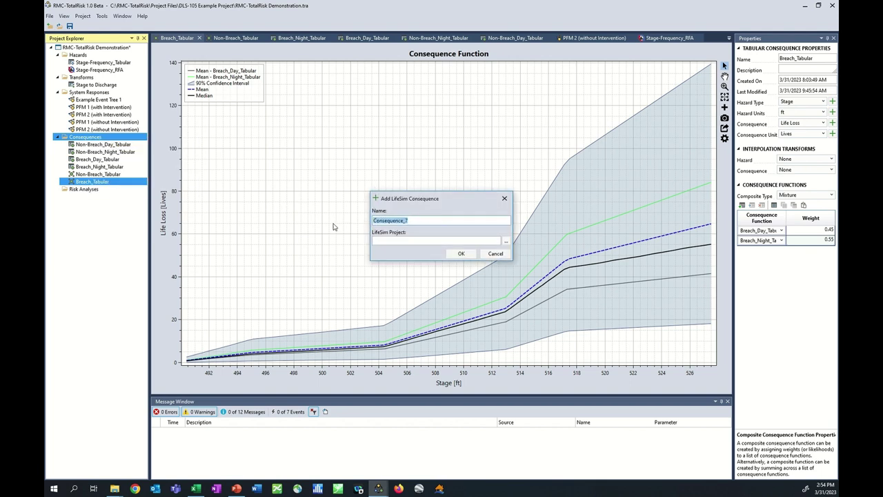
type("Non-Breach_Day_LifeSim")
left_click(507, 243)
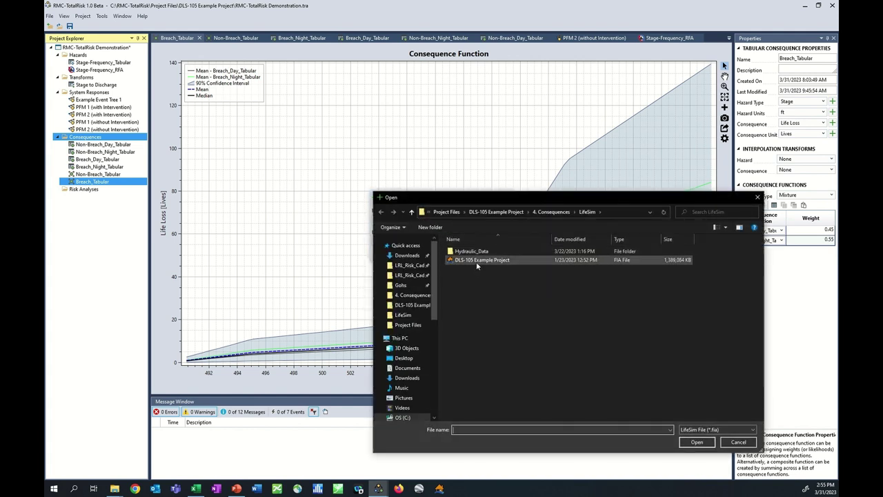
double_click(477, 261)
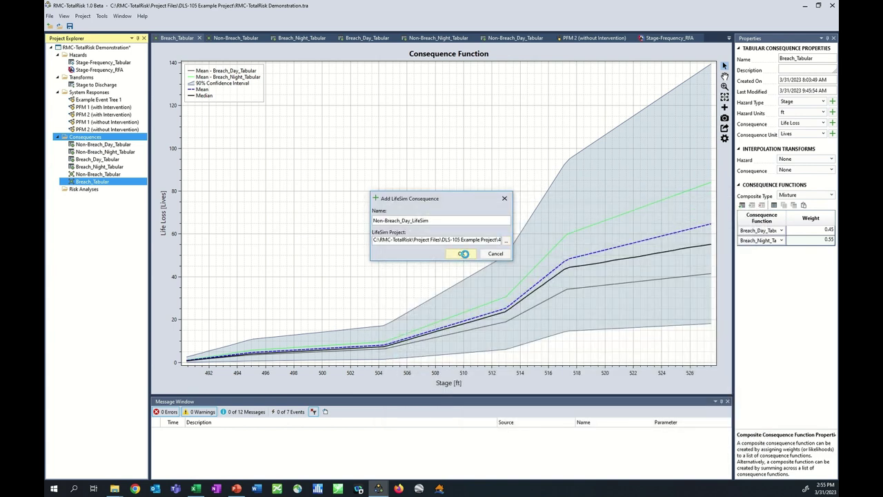
left_click(462, 254)
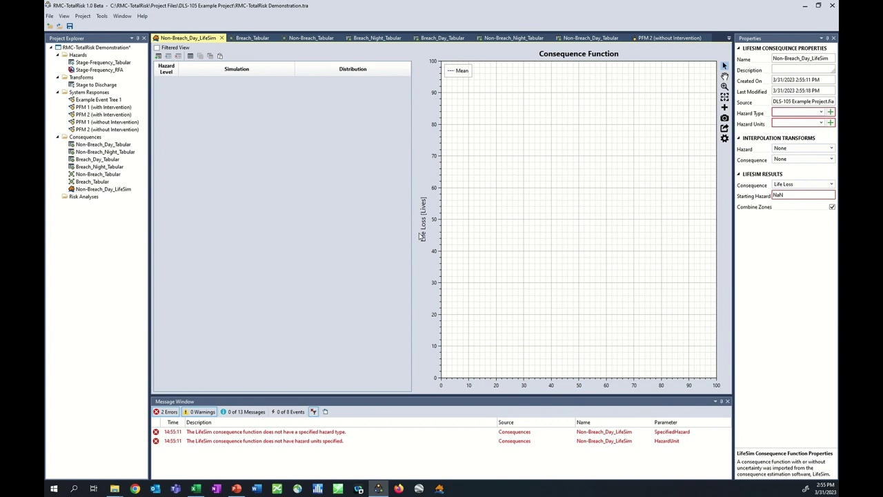
Step: Set the hazard type of Non-Breach_Day_LifeSim to Stage and its hazard units to ft
left_click(821, 112)
left_click(826, 123)
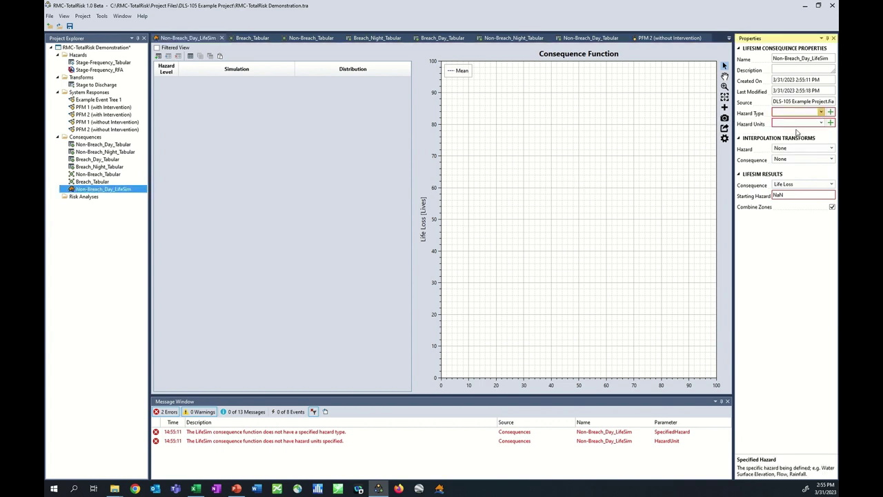
left_click(822, 123)
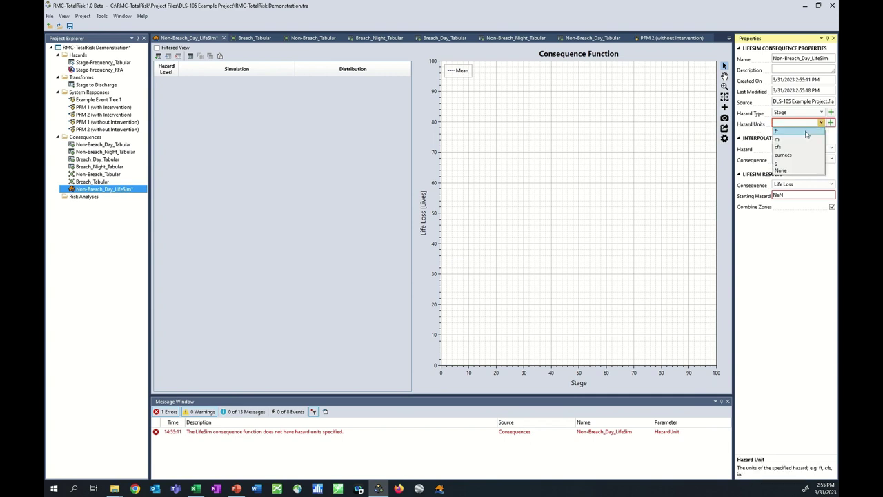
left_click(807, 135)
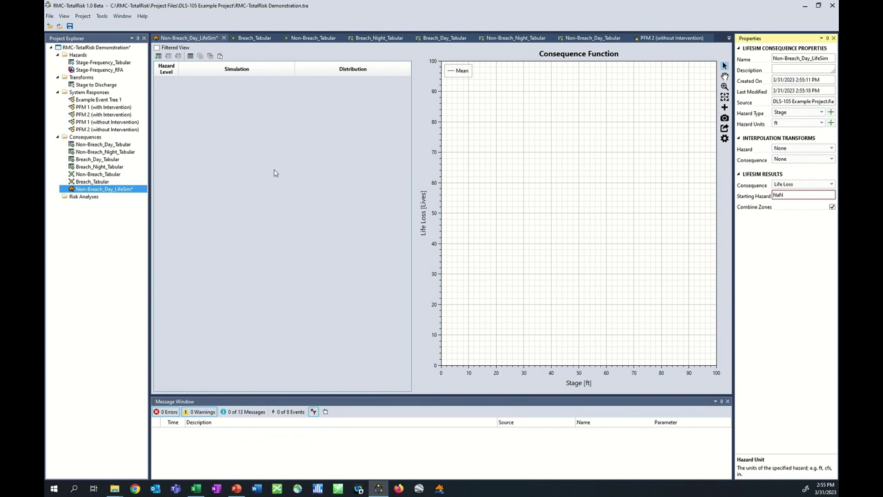
Step: Add the first row to the LifeSim results table and set its hazard level to 490.4
left_click(159, 56)
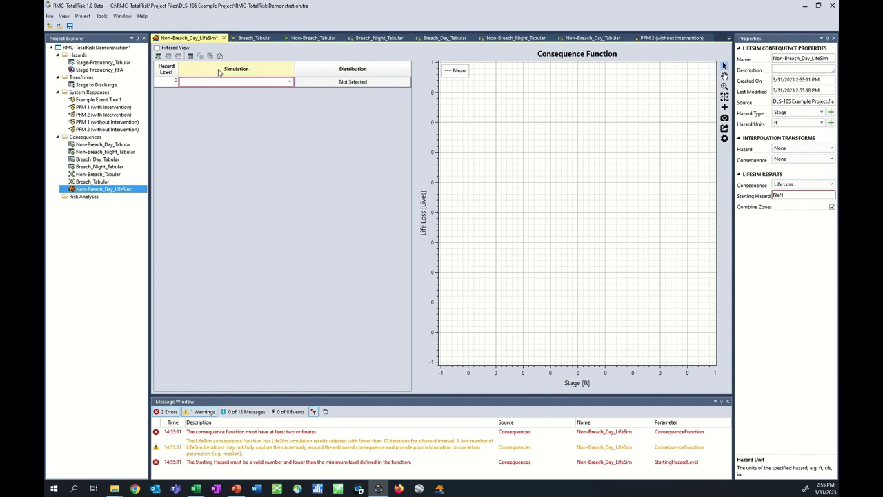
left_click(166, 83)
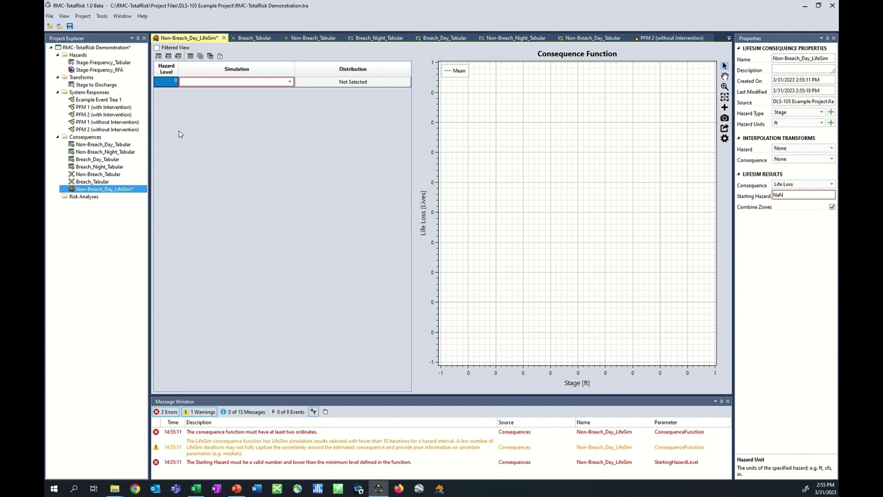
type("490.4")
key("Return")
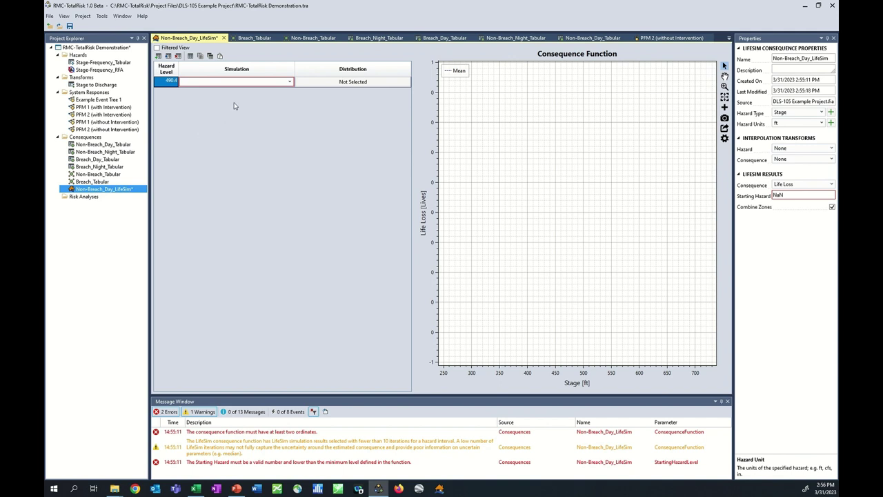
left_click(290, 81)
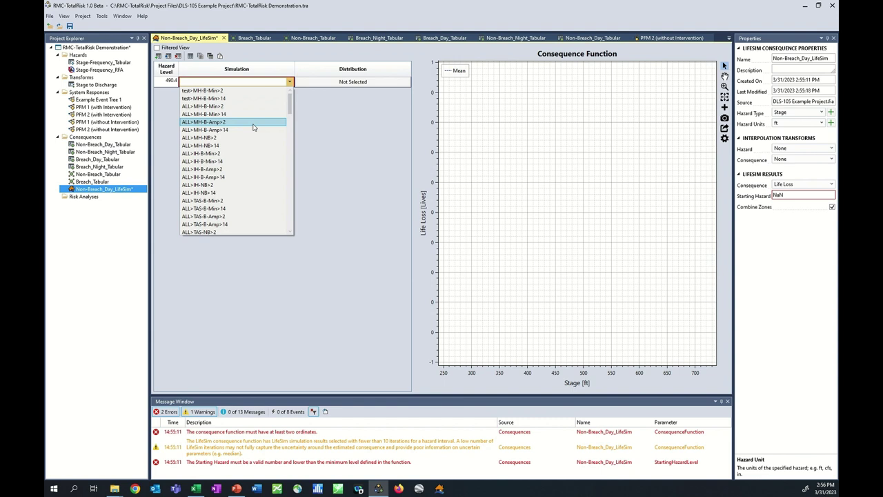
scroll(253, 131, "down", 7)
scroll(253, 142, "down", 7)
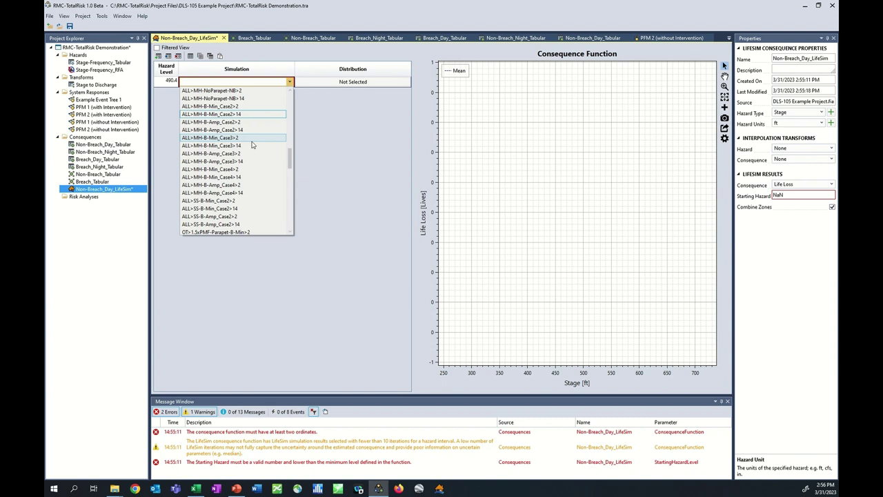
left_click(319, 135)
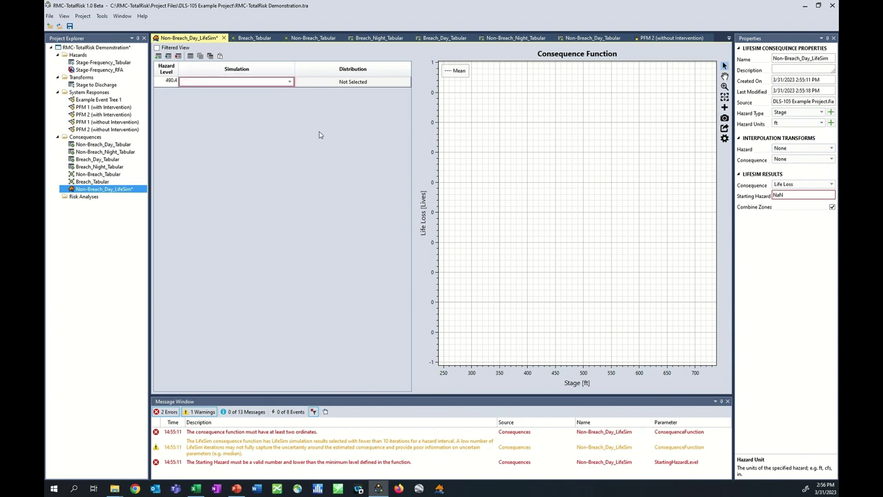
Step: Turn on the filtered view and assign simulation LowPools, alternative 490-NB and hazard time 14:00 to the 490.4 row
left_click(158, 48)
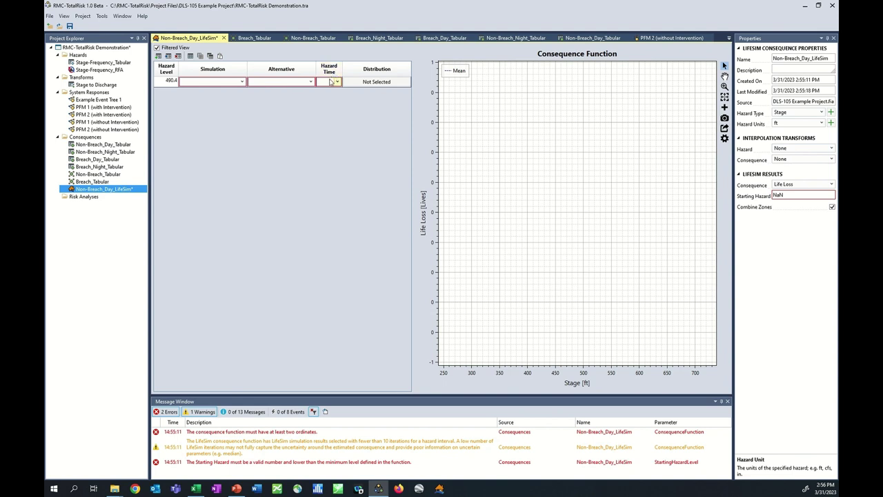
left_click(243, 82)
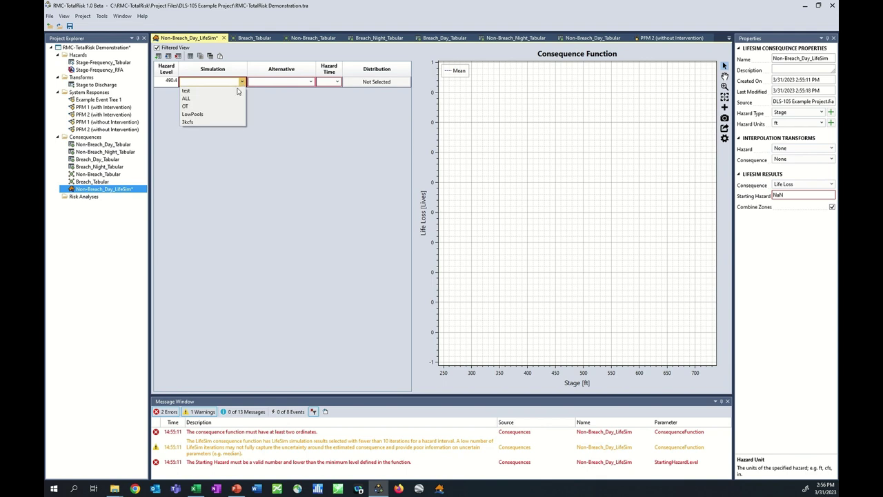
left_click(214, 114)
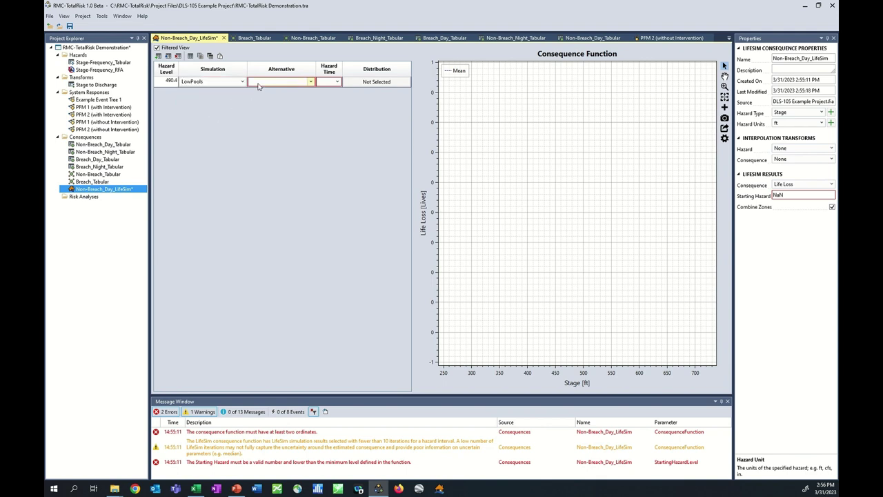
left_click(293, 82)
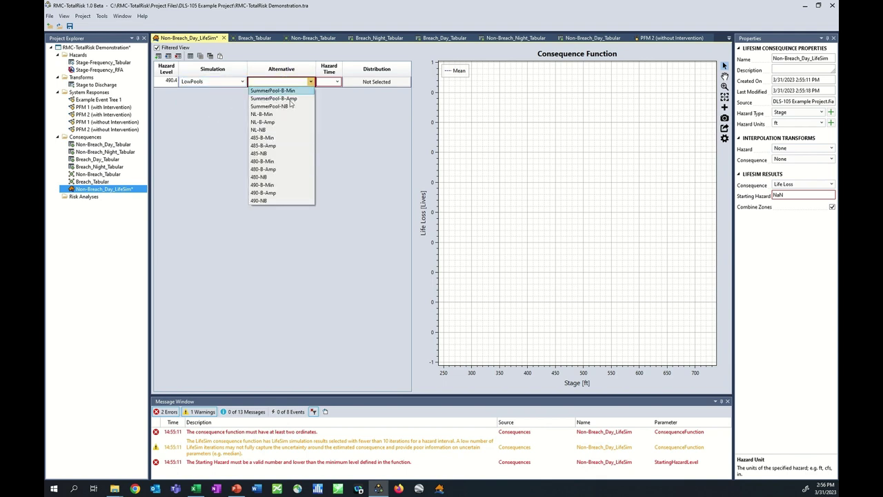
left_click(266, 201)
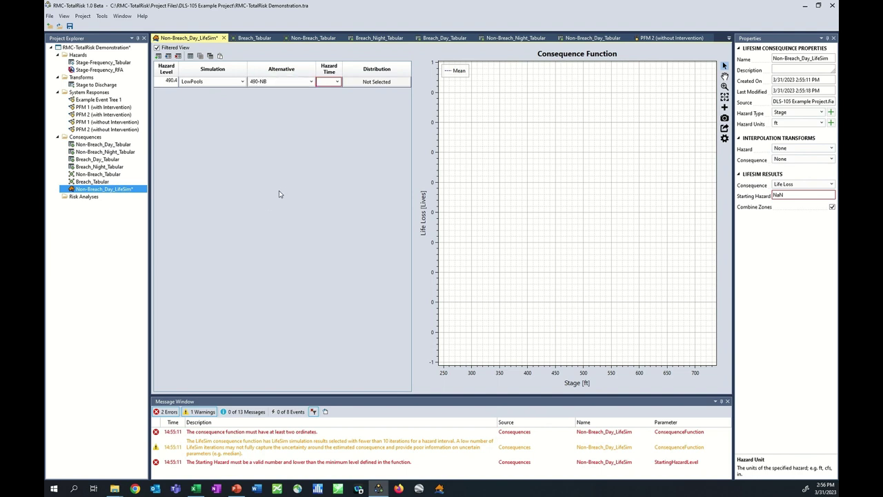
left_click(328, 83)
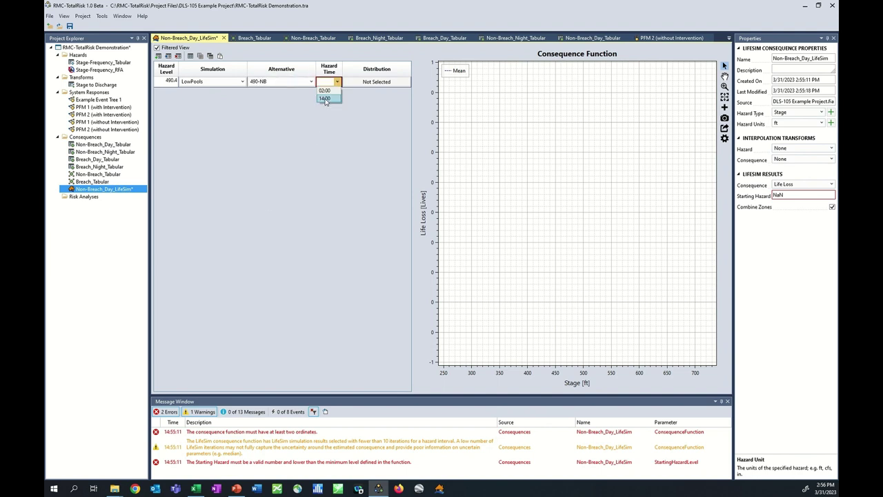
left_click(325, 99)
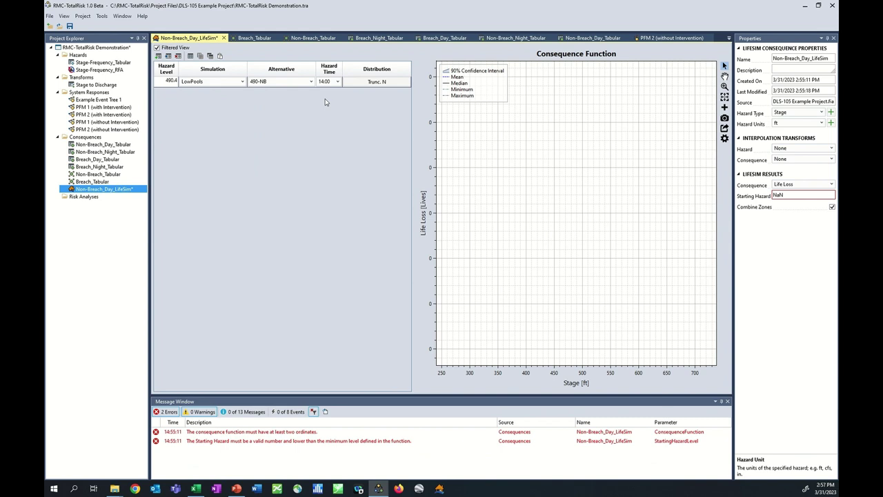
Step: Examine the Truncated Normal distribution of the 490.4 row, including its parameters, density plot and statistics
left_click(377, 84)
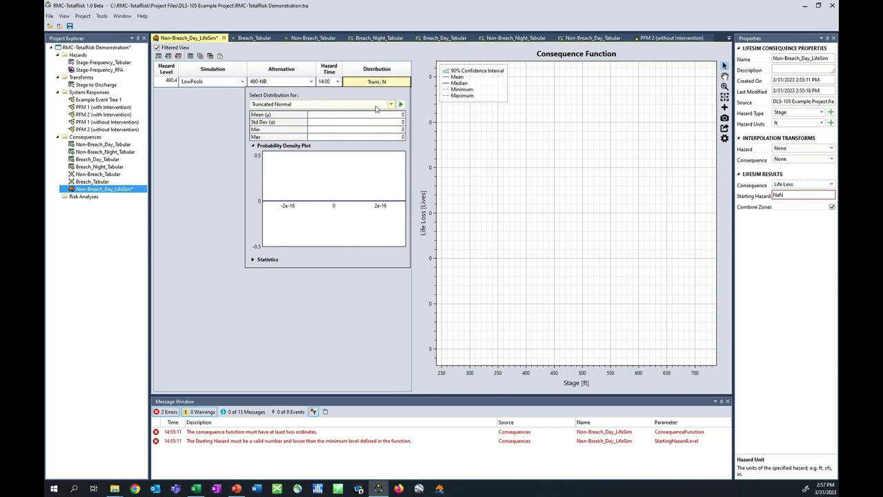
left_click(378, 105)
left_click(378, 105)
left_click(271, 261)
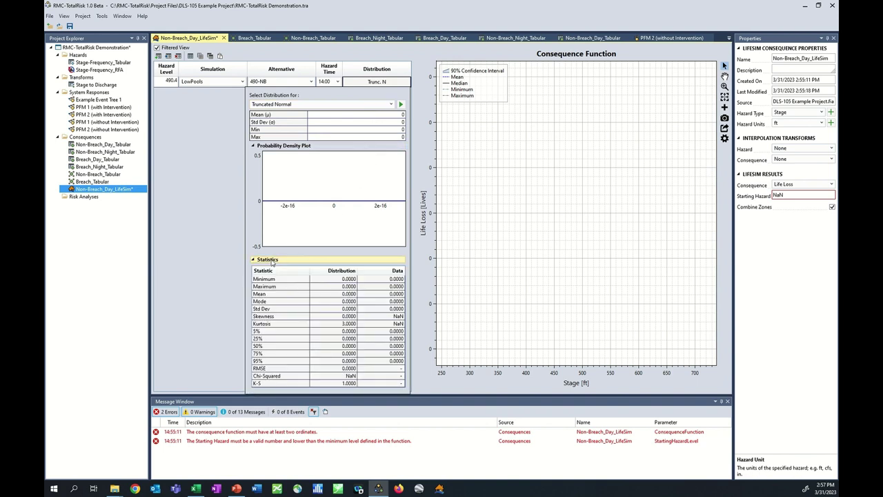
left_click(273, 261)
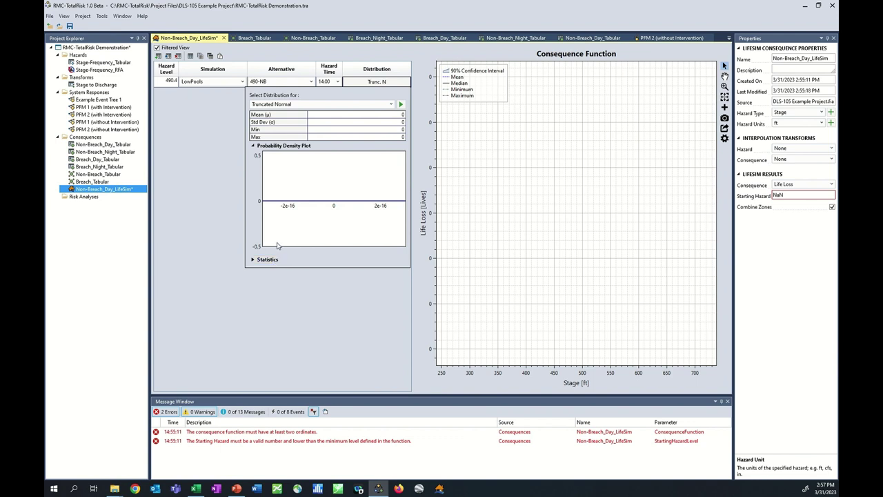
left_click(213, 288)
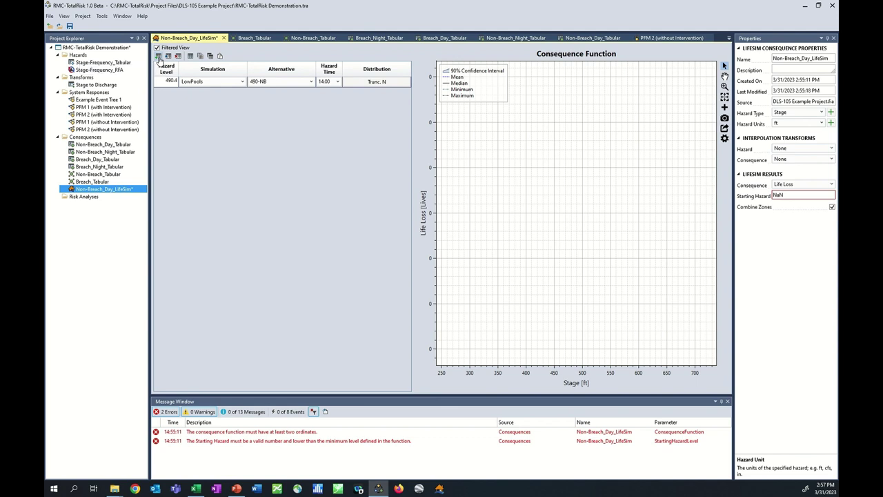
Step: Add five more rows to the Non-Breach_Day_LifeSim table
left_click(159, 56)
left_click(158, 57)
left_click(159, 56)
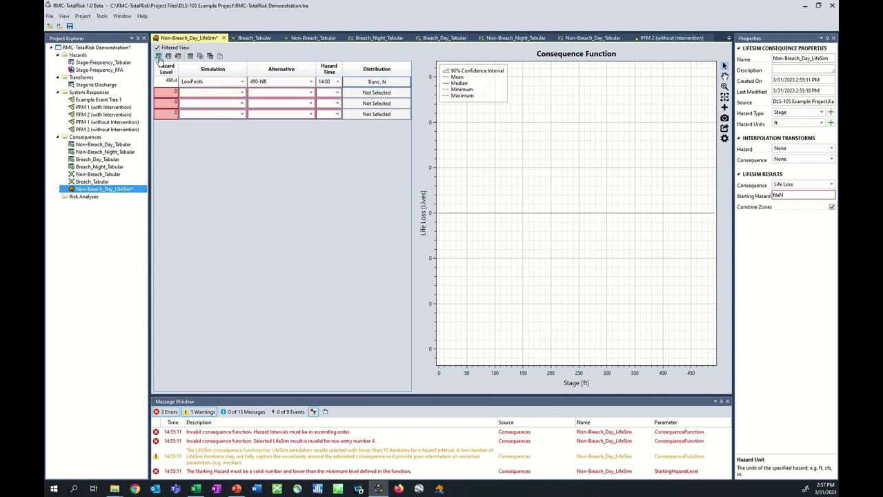
left_click(159, 56)
left_click(159, 56)
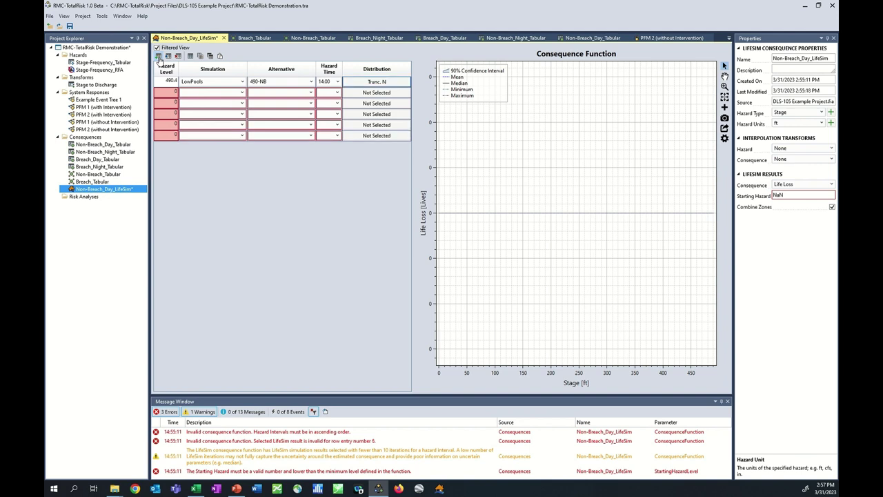
Step: Enter hazard levels 495, 504.4, 513, 517.3 and 527.5 in the five empty rows
left_click(168, 95)
type("495")
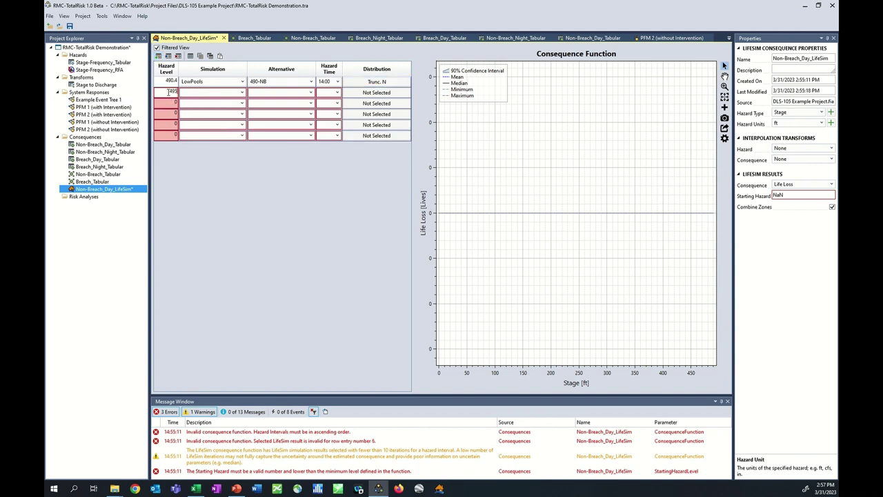
key("Return")
type("504.4")
key("Return")
type("513")
key("Return")
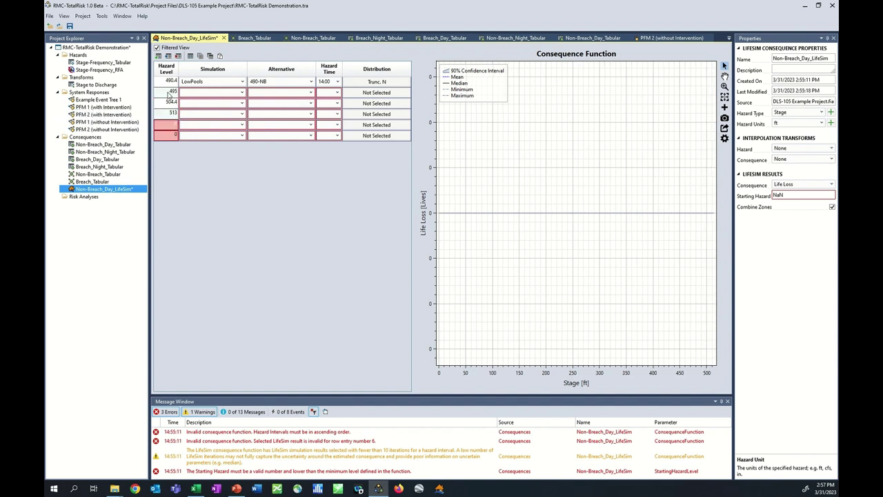
type("517.3")
key("Return")
type("527.3")
key("Return")
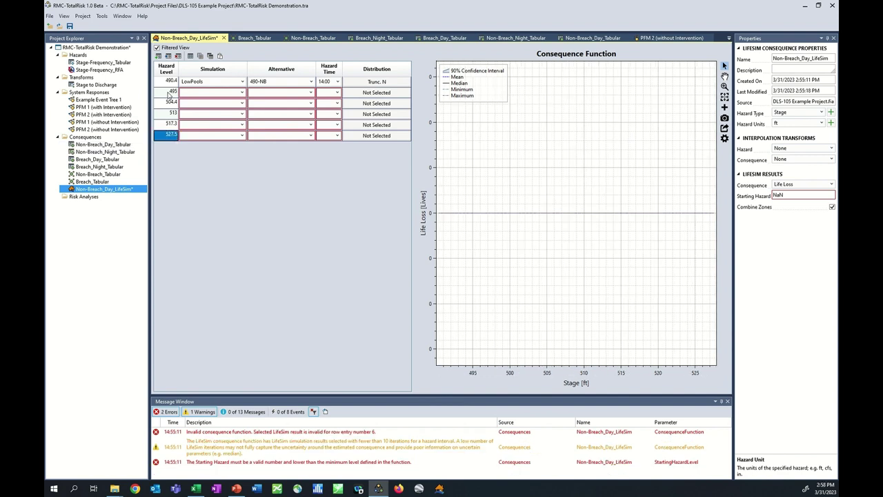
Step: Set the simulation to ALL for the 495, 504.4, 513, 517.3 and 527.5 rows
left_click(218, 96)
left_click(211, 110)
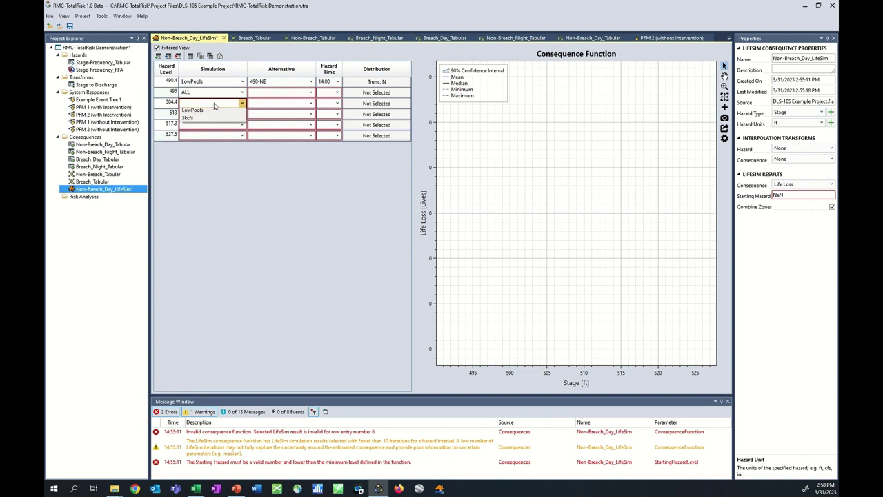
left_click(209, 104)
left_click(209, 122)
left_click(211, 114)
left_click(209, 130)
left_click(210, 125)
left_click(206, 143)
left_click(207, 136)
left_click(207, 144)
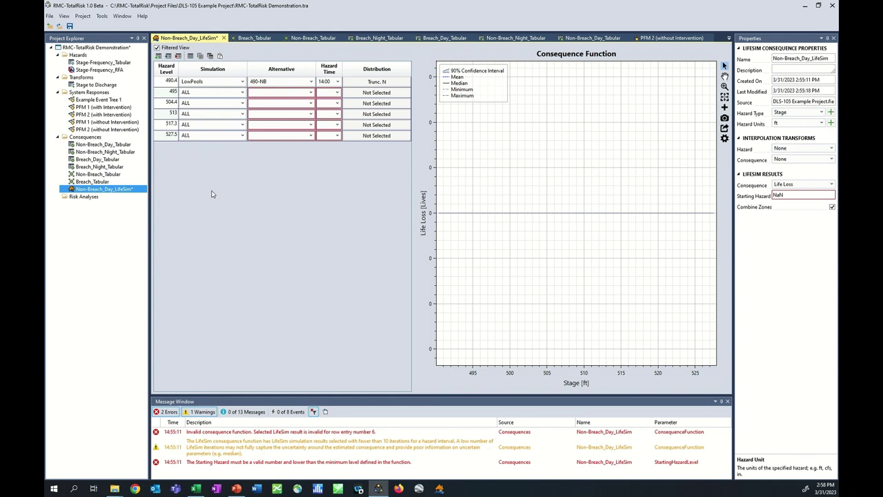
Step: Set the alternatives for rows 495, 504.4, 513, 517.3 and 527.5 to SS-NB, TAS-NB, IH-NB, MH-NB and 1.5xPMF-Parapet-NB respectively
left_click(281, 94)
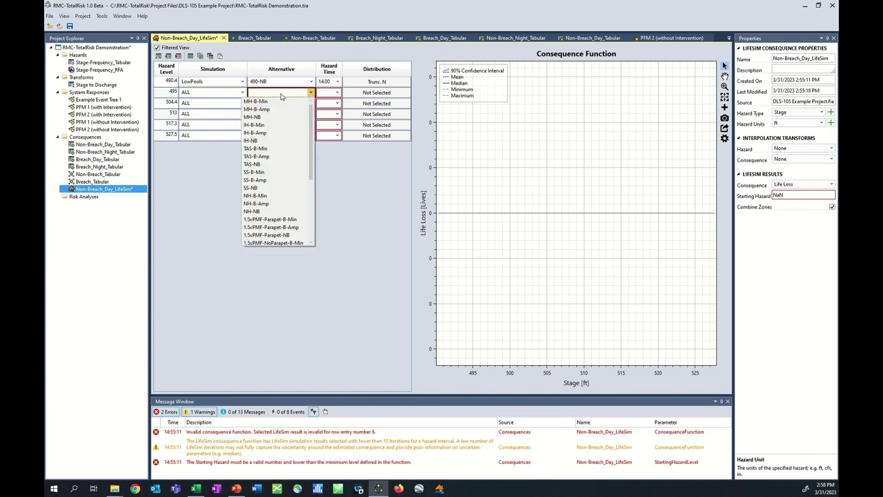
left_click(265, 188)
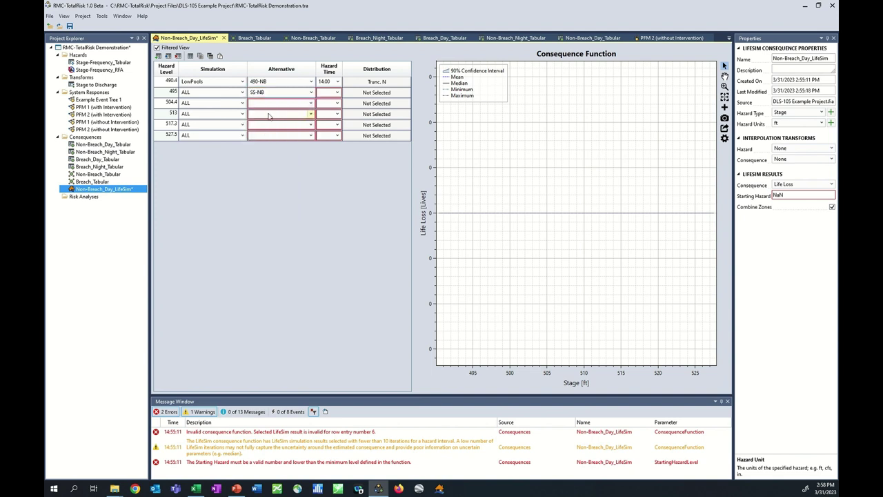
left_click(271, 105)
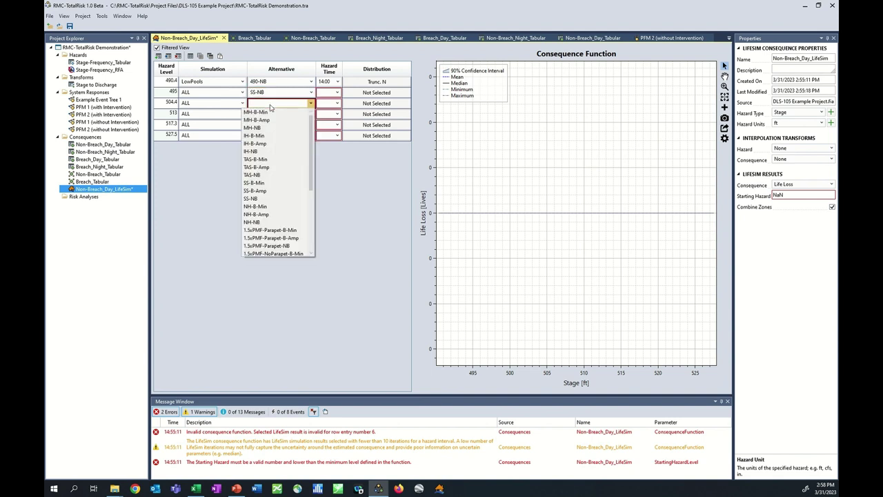
left_click(267, 178)
left_click(273, 114)
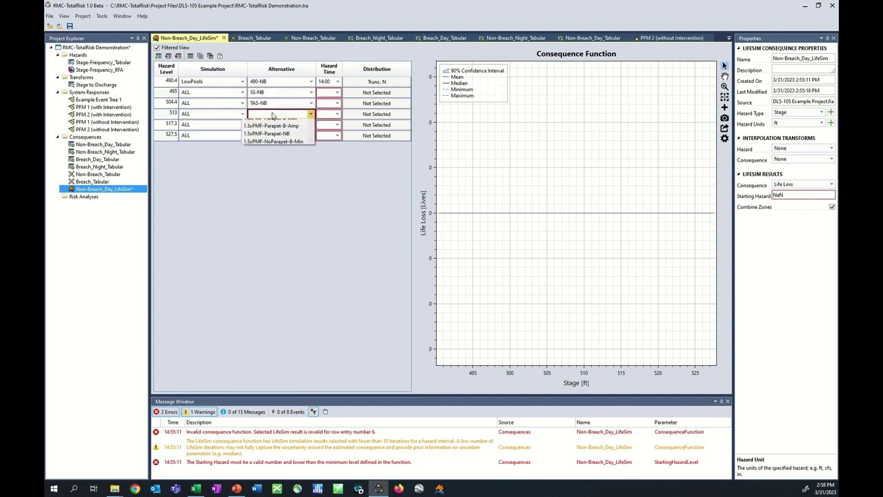
left_click(263, 162)
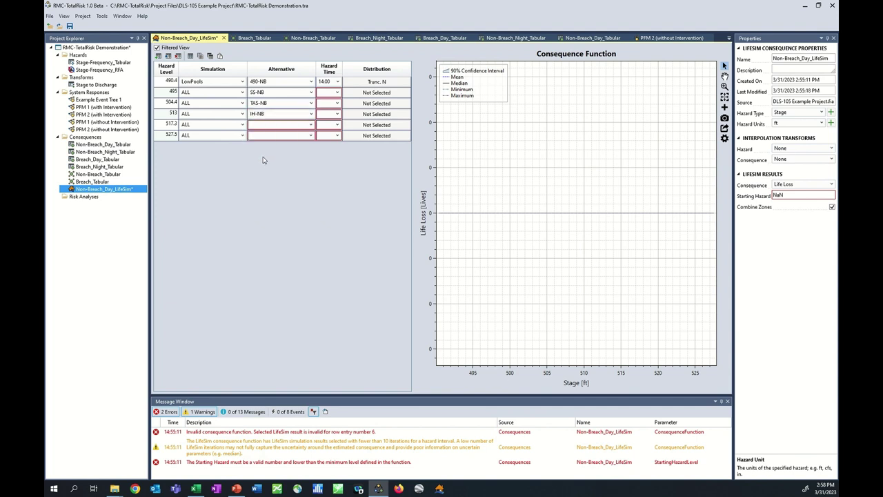
left_click(266, 126)
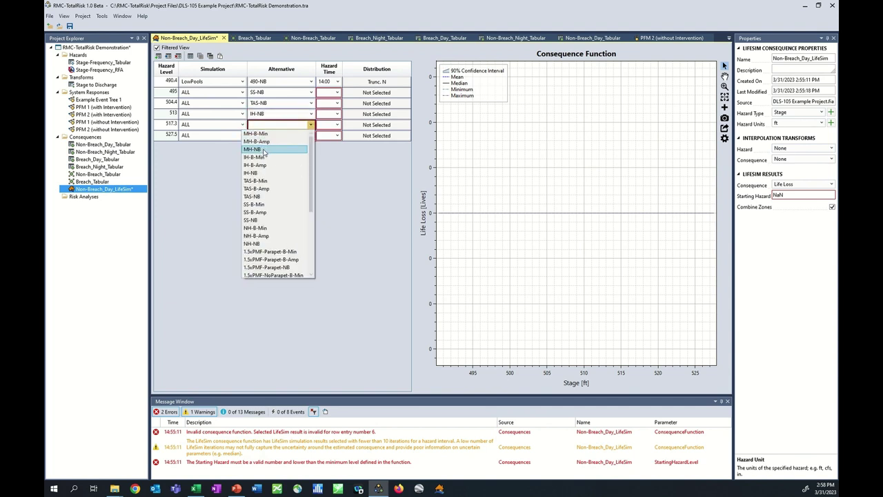
left_click(264, 149)
left_click(267, 136)
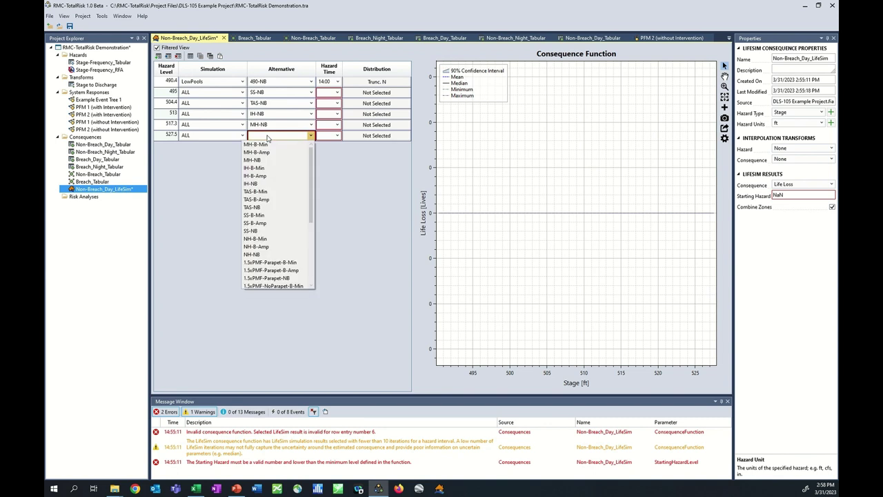
left_click(268, 278)
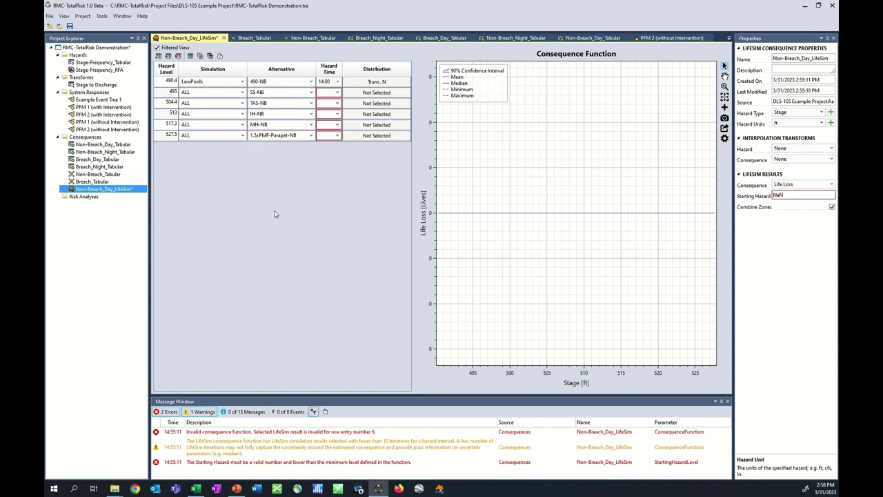
Step: Set the hazard time to 14:00 for the 495, 504.4, 513, 517.3 and 527.5 rows
left_click(327, 94)
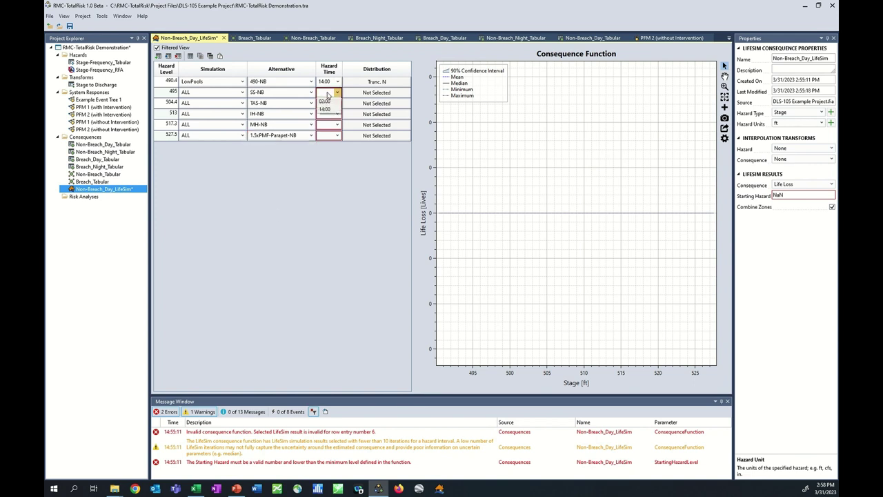
left_click(327, 103)
left_click(327, 104)
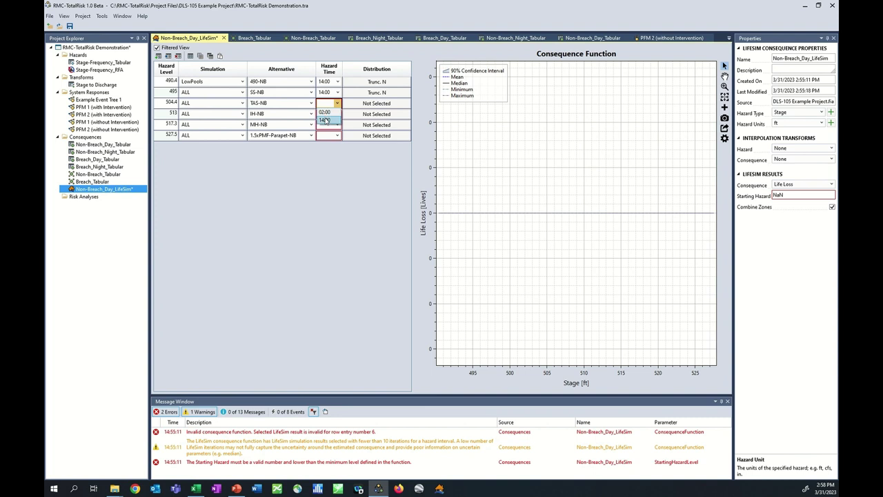
left_click(327, 113)
left_click(327, 113)
left_click(327, 125)
left_click(326, 128)
left_click(325, 141)
left_click(327, 136)
left_click(326, 152)
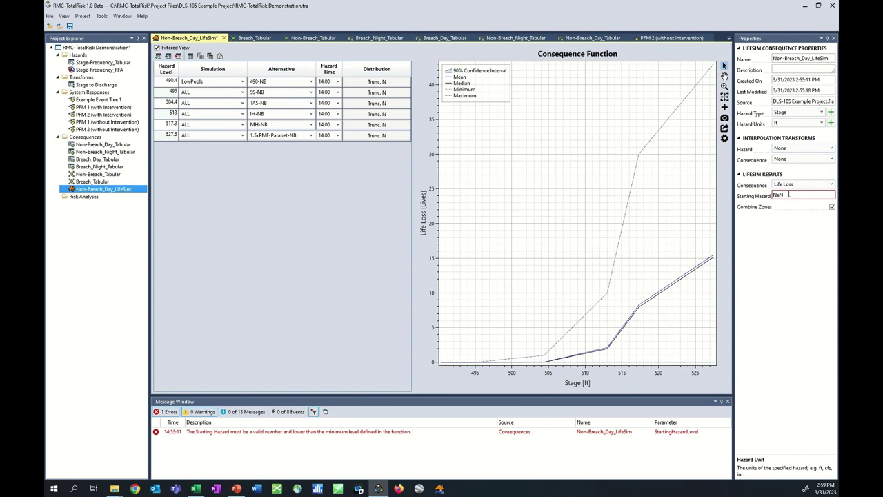
Step: Set the starting hazard of Non-Breach_Day_LifeSim to 490.3
left_click(755, 198)
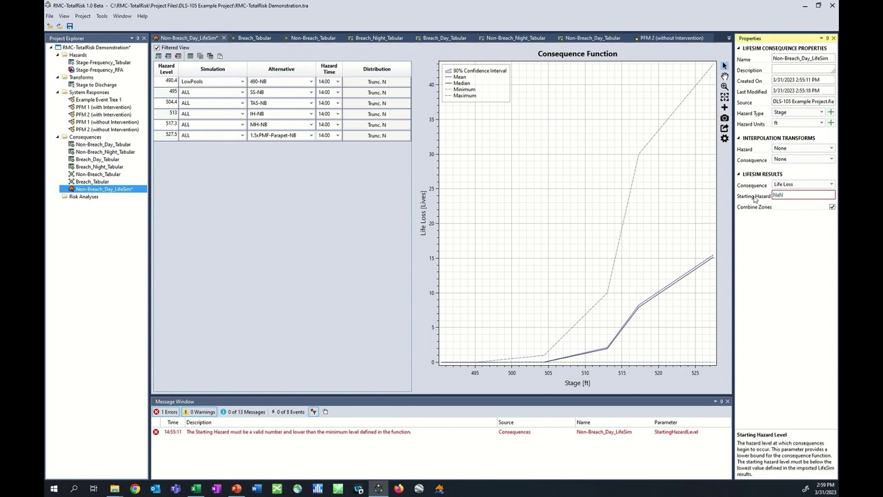
type("490.3")
key("Return")
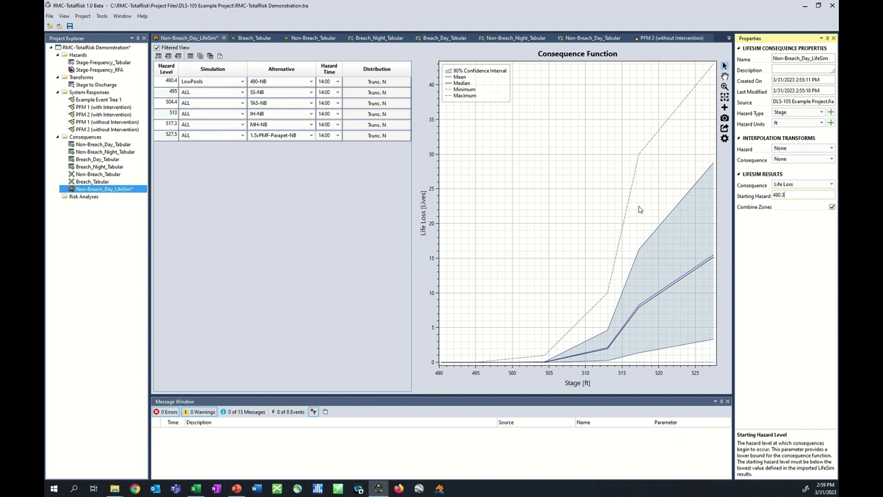
Step: Review the 513 row's distribution fit and statistics, and try a PERT distribution with a minimum of 0
left_click(361, 115)
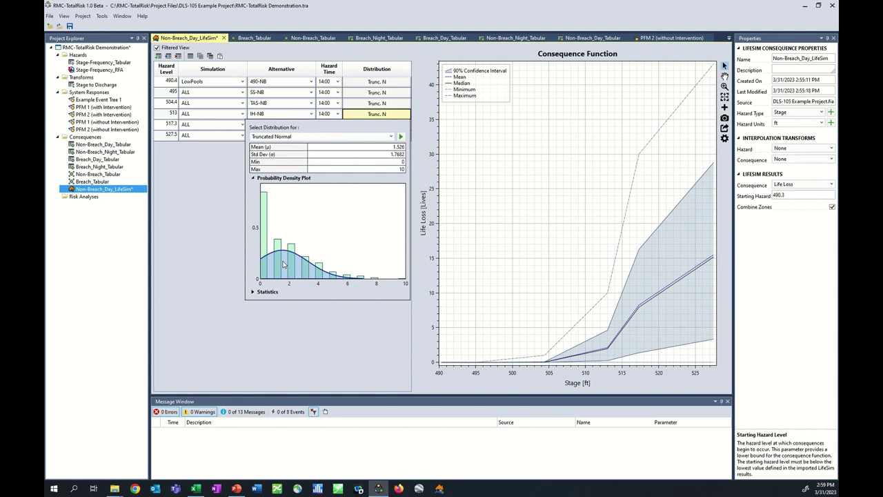
left_click(271, 294)
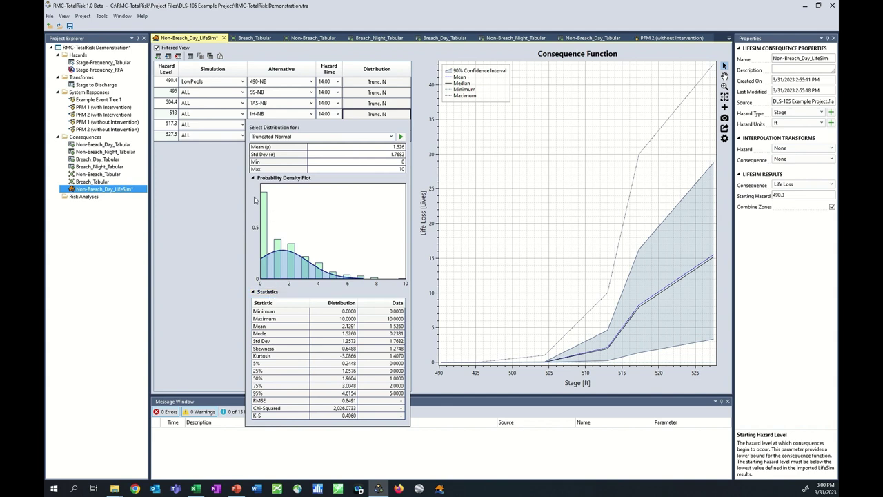
left_click(317, 137)
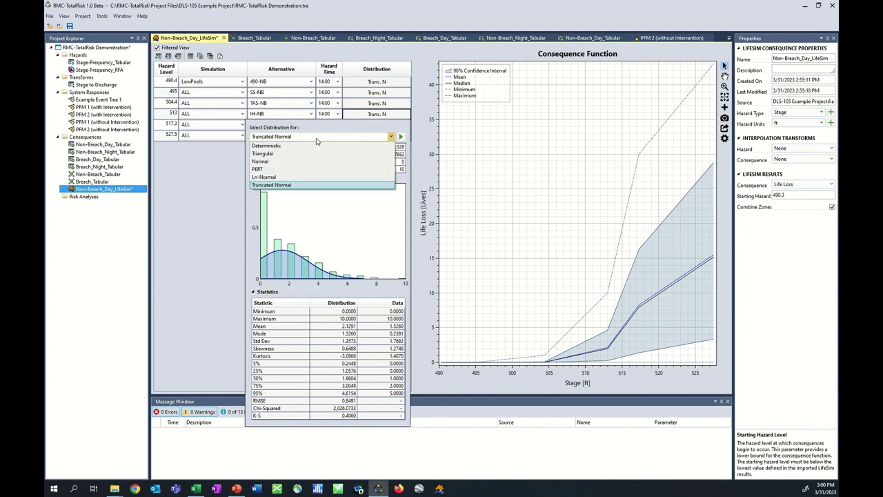
left_click(290, 170)
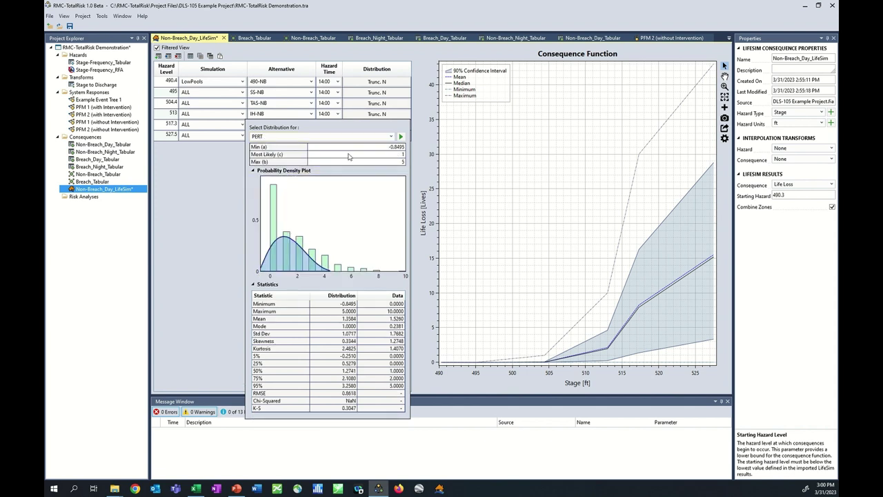
left_click(379, 149)
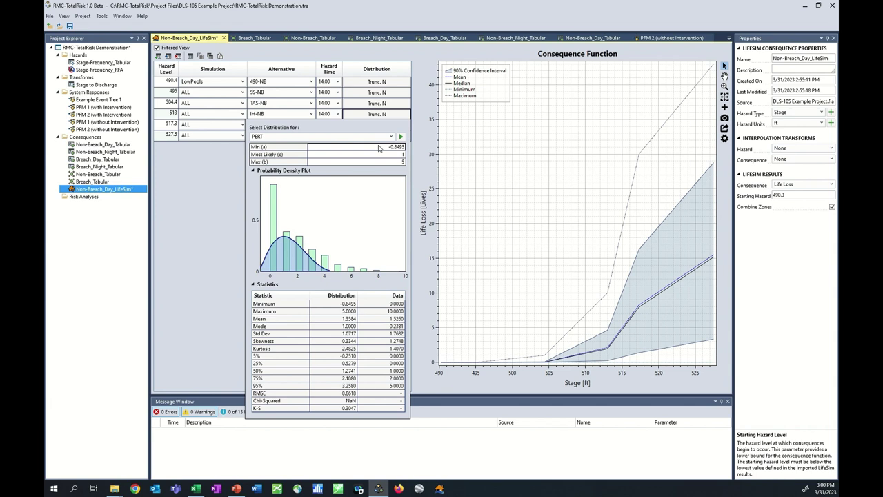
type("0")
key("Tab")
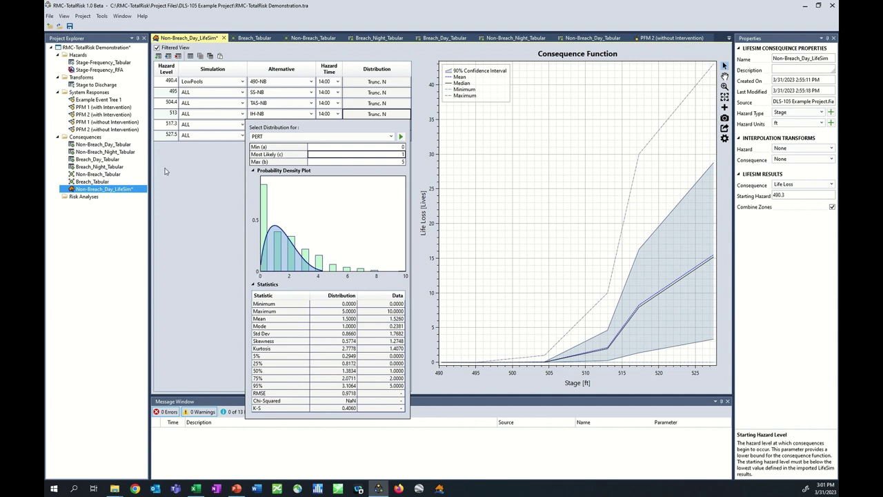
Step: Try the Ln-Normal distribution for the 513 row and apply it to the consequence function
left_click(307, 138)
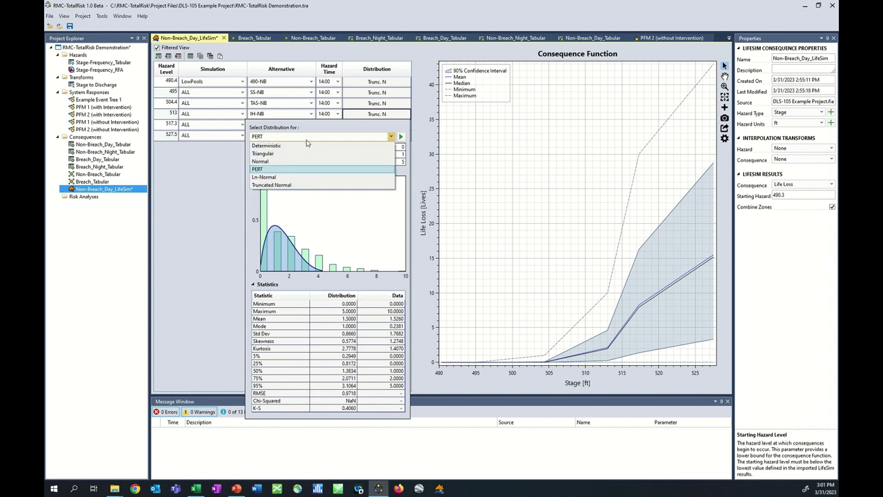
left_click(276, 178)
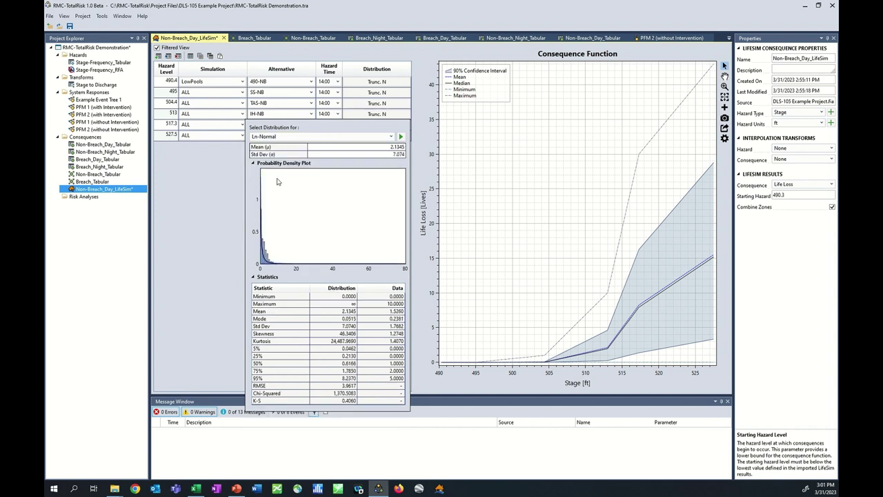
left_click(352, 306)
left_click(227, 276)
Step: Return the 513 row's distribution to Truncated Normal
left_click(359, 114)
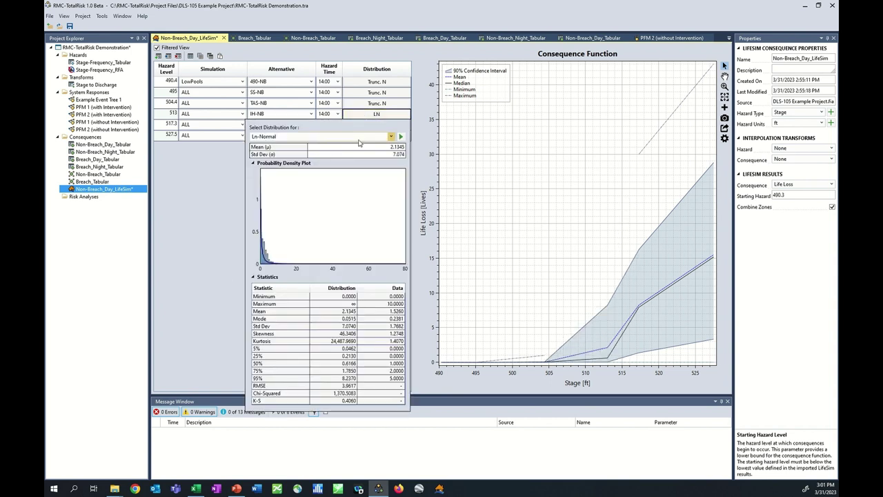
left_click(360, 137)
left_click(337, 187)
left_click(214, 209)
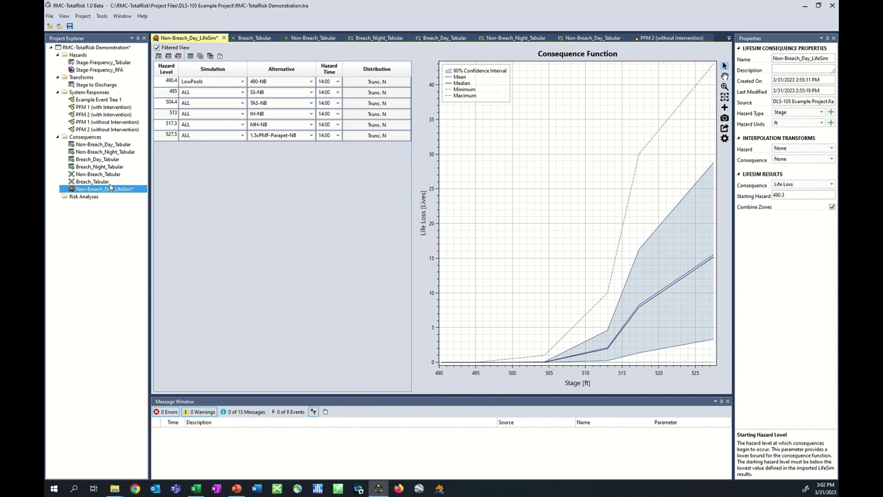
Step: Add a LifeSim consequence named Non-Breach_Night_LifeSim, sourced from the DLS-105 Example Project LifeSim file
right_click(94, 139)
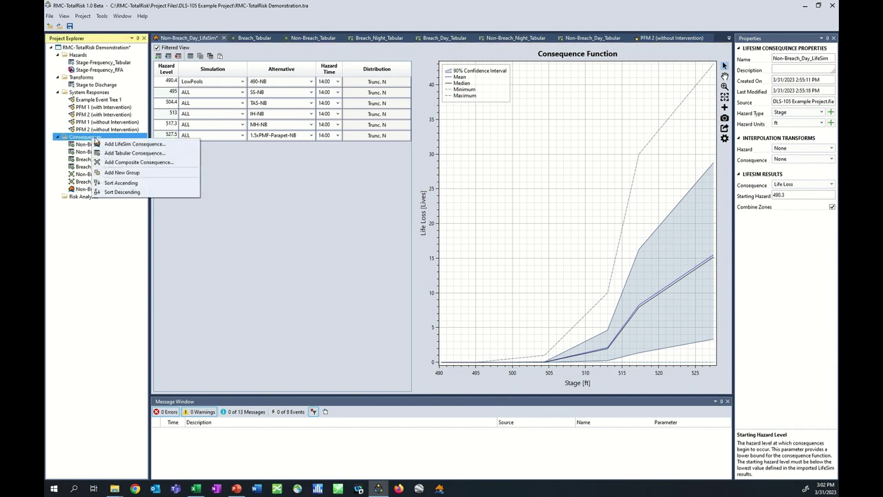
left_click(121, 144)
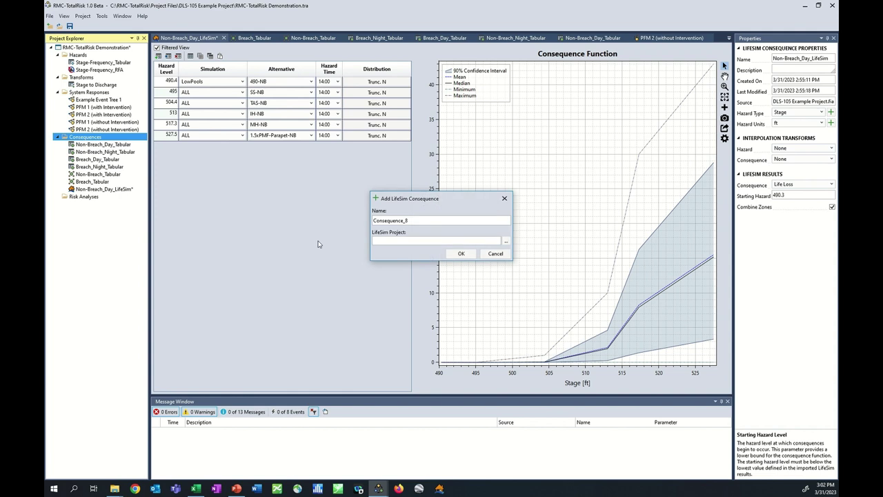
left_click_drag(408, 220, 366, 223)
type("Non-Breach_Night_LifeSim")
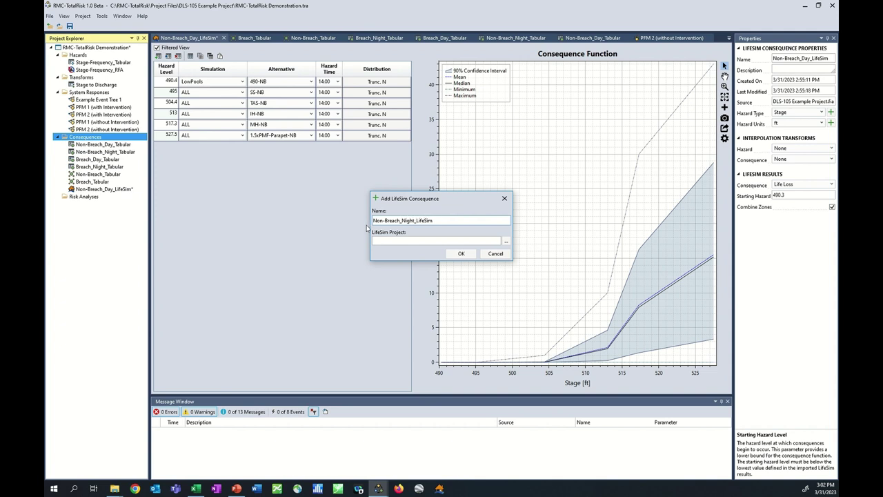
left_click(506, 241)
left_click(472, 260)
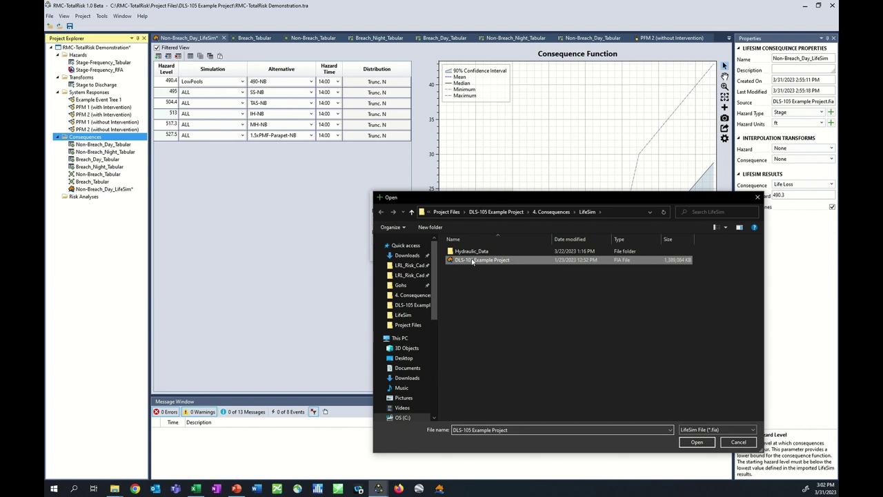
double_click(473, 261)
left_click(464, 254)
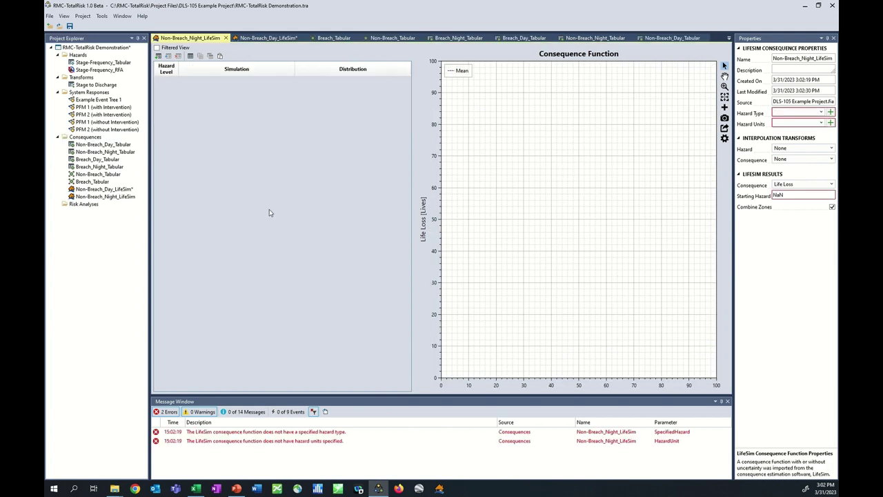
Step: Set the hazard type of Non-Breach_Night_LifeSim to Stage and its hazard units to ft
left_click(797, 116)
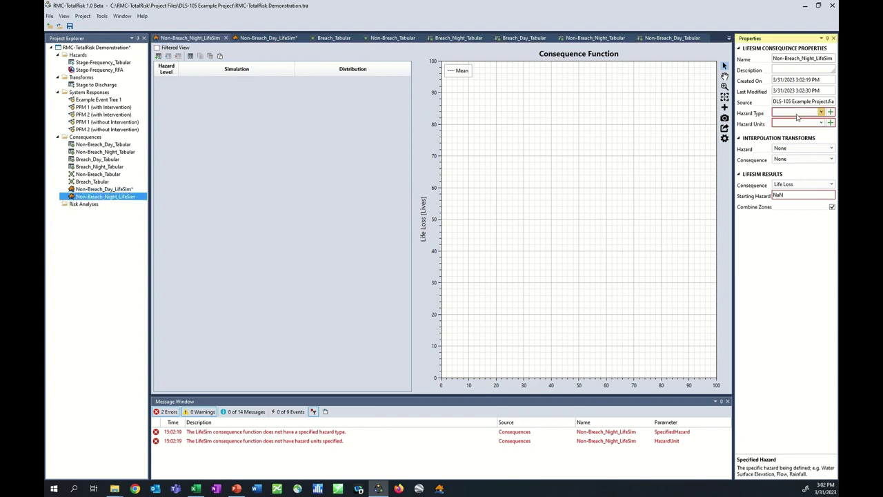
left_click(797, 116)
left_click(790, 128)
left_click(788, 124)
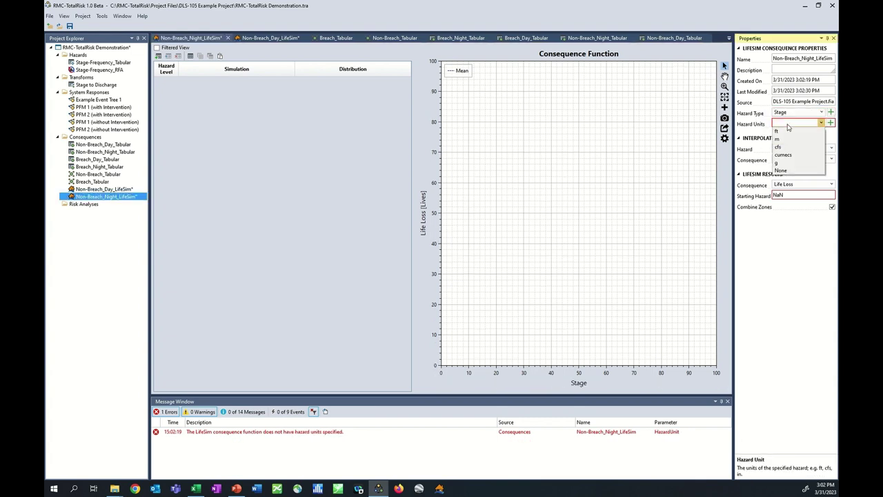
left_click(788, 131)
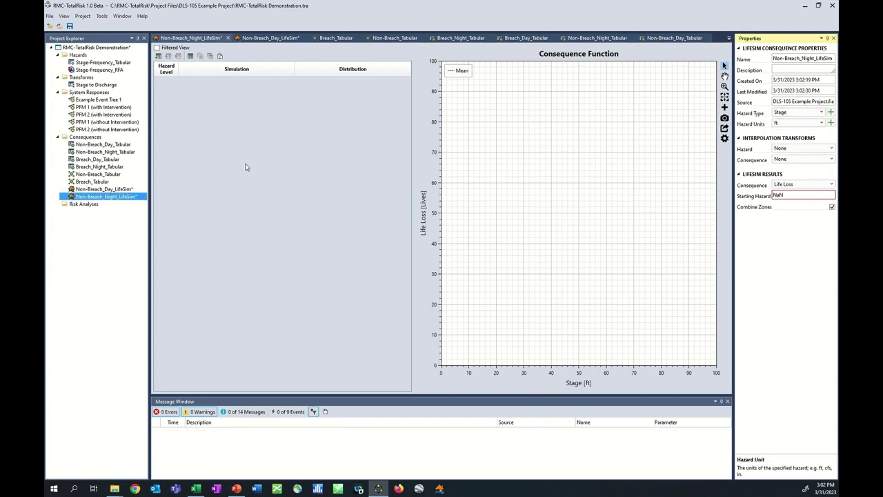
Step: Check the row layout of Non-Breach_Day_LifeSim and add six rows to the Non-Breach_Night_LifeSim table
left_click(99, 189)
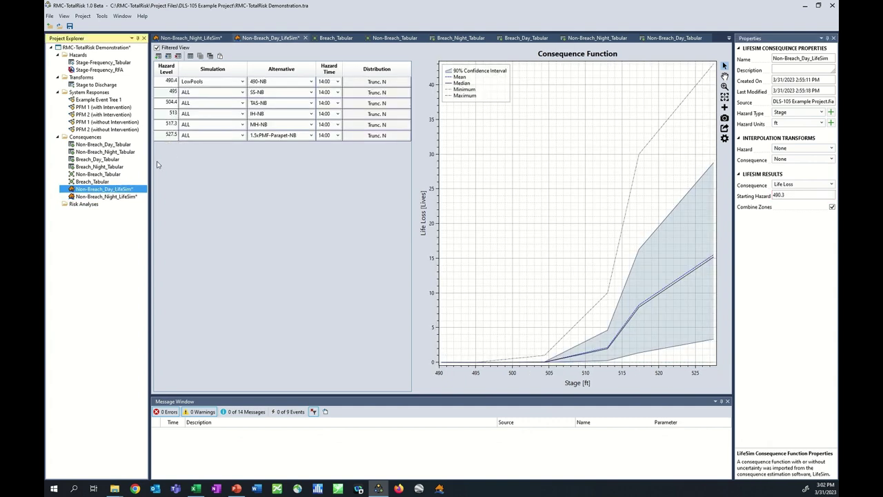
left_click(128, 197)
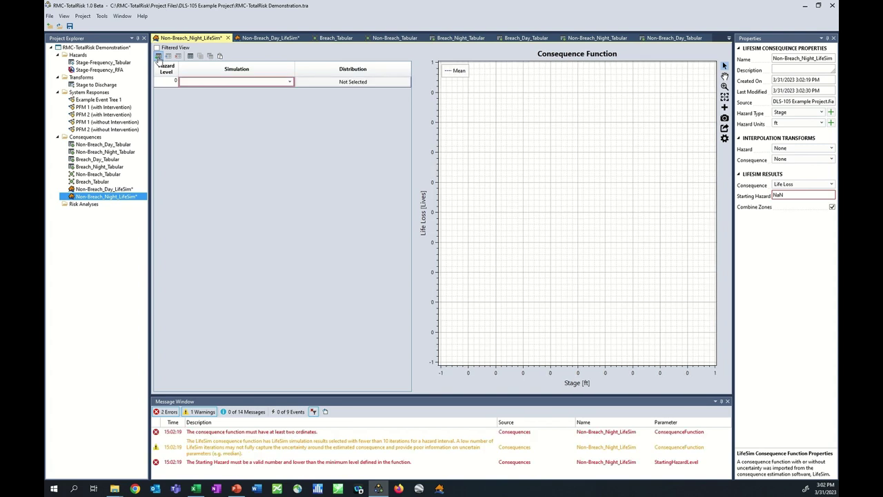
left_click(158, 56)
left_click(159, 56)
left_click(158, 57)
left_click(158, 56)
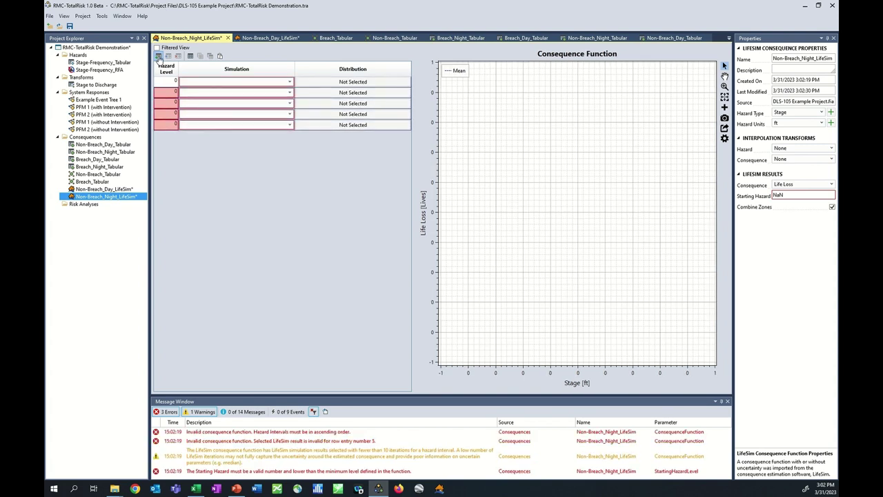
left_click(159, 57)
Step: Copy the six hazard levels from Non-Breach_Day_LifeSim into the hazard level column of Non-Breach_Night_LifeSim
left_click(110, 189)
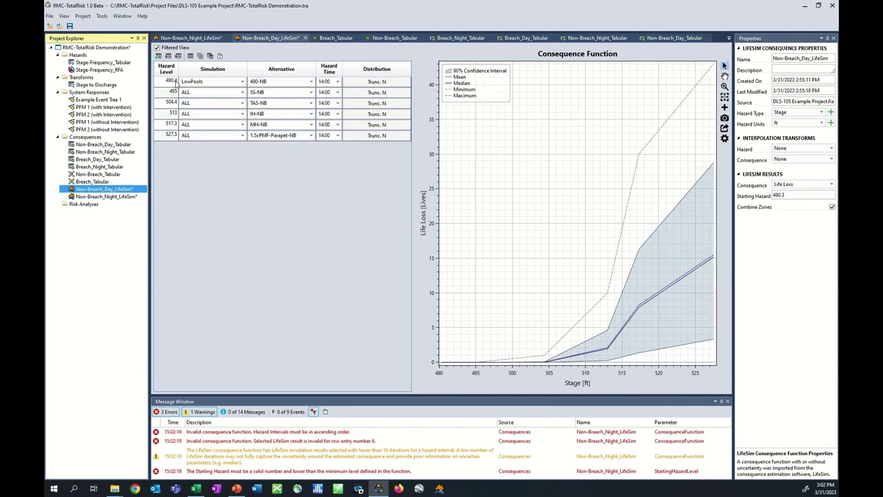
left_click_drag(177, 82, 168, 136)
key("ctrl+c")
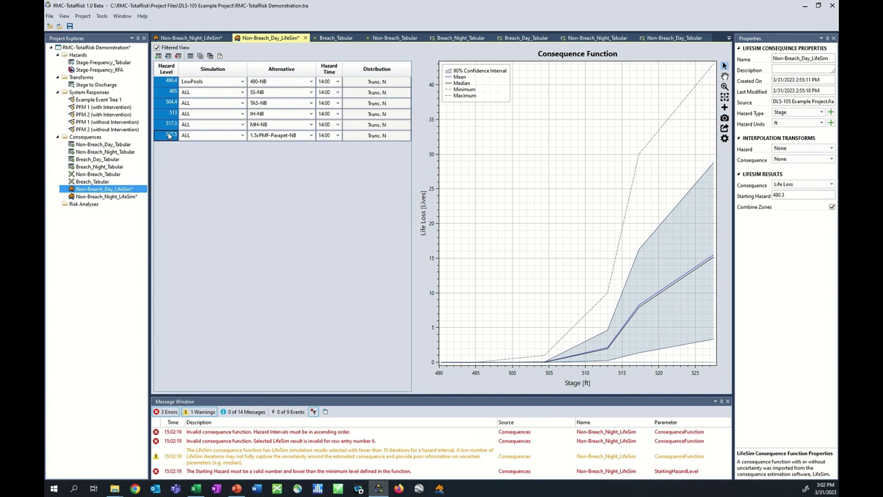
left_click(114, 197)
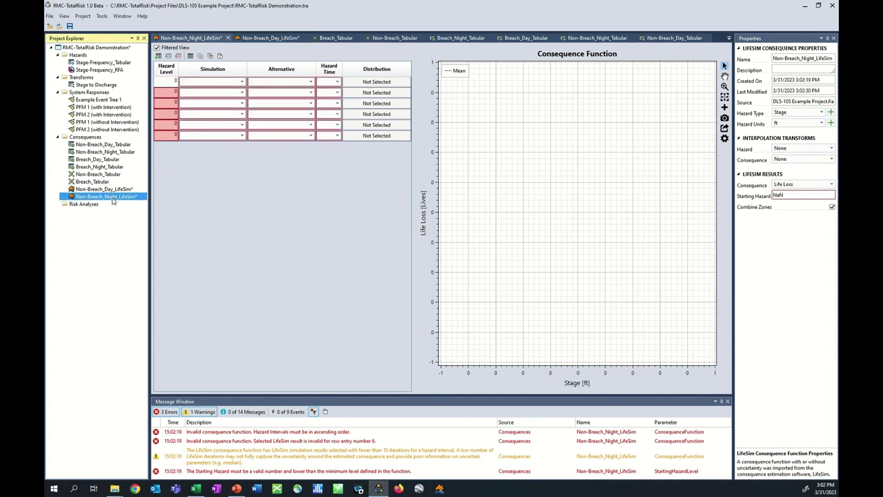
left_click(172, 83)
key("ctrl+v")
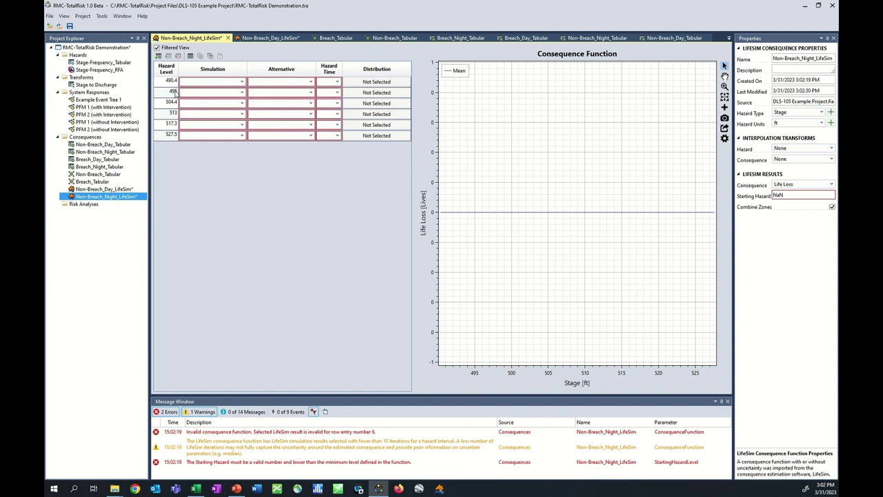
Step: Set the simulation of the 490.4 row in Non-Breach_Night_LifeSim to LowPools and of the other five rows to ALL
left_click(204, 83)
left_click(192, 114)
left_click(200, 94)
left_click(187, 109)
left_click(201, 104)
left_click(188, 120)
left_click(201, 114)
left_click(194, 133)
left_click(201, 125)
left_click(188, 141)
left_click(200, 135)
left_click(190, 151)
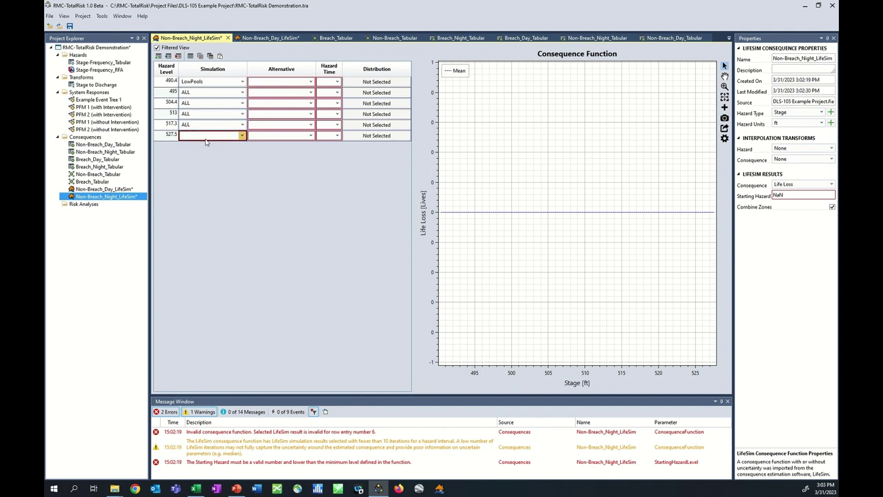
Step: Assign the alternatives 490-NB, SS-NB, TAS-NB, IH-NB, MH-NB and 1.5xPMF-Parapet-NB to the six Non-Breach_Night_LifeSim rows in ascending hazard order
left_click(273, 82)
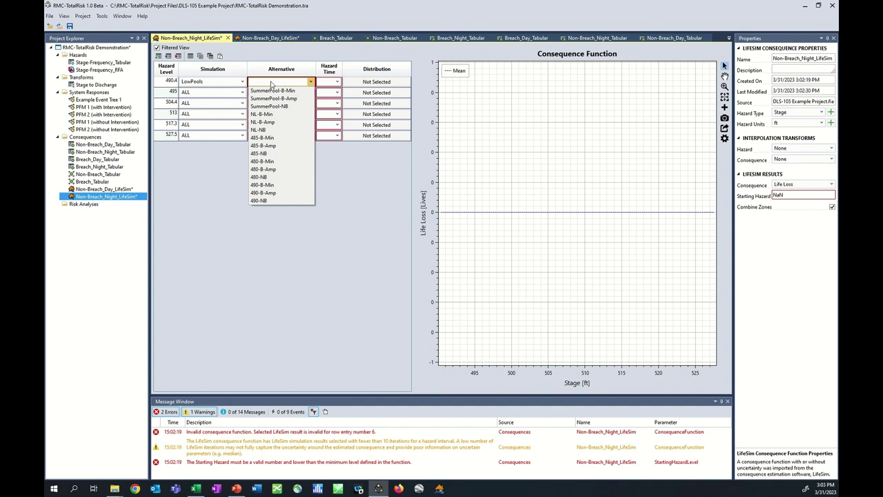
left_click(263, 200)
left_click(274, 95)
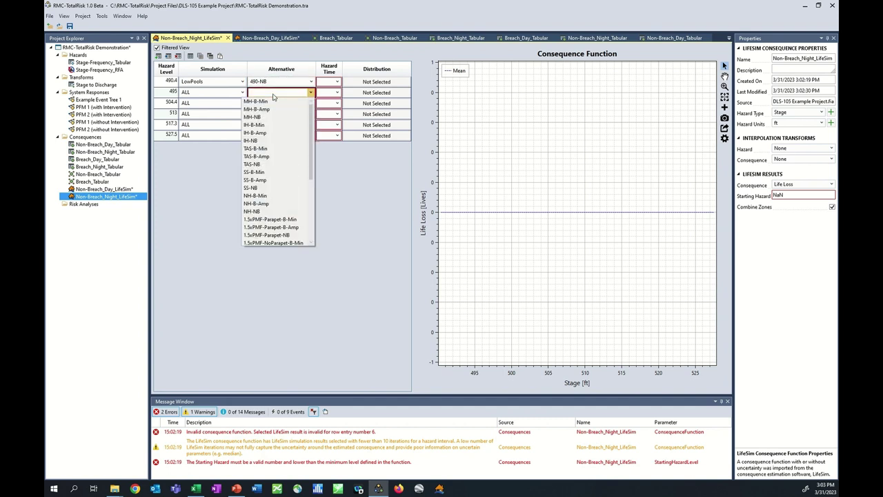
left_click(262, 188)
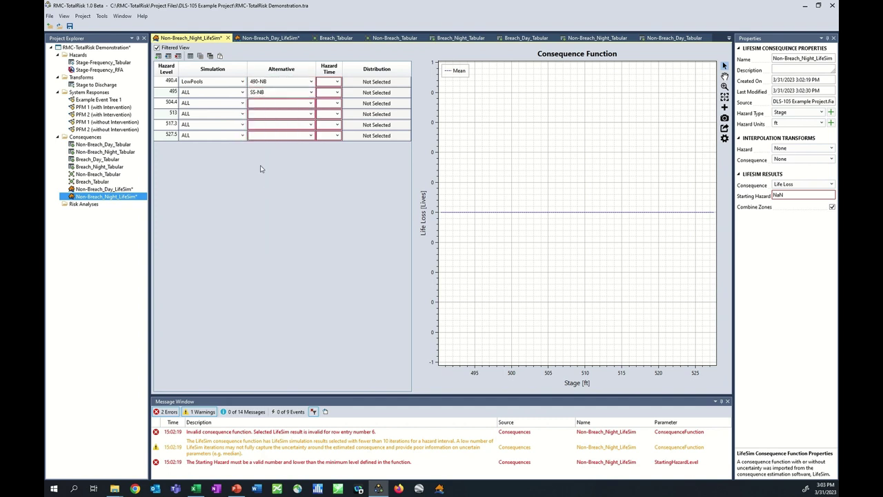
left_click(267, 103)
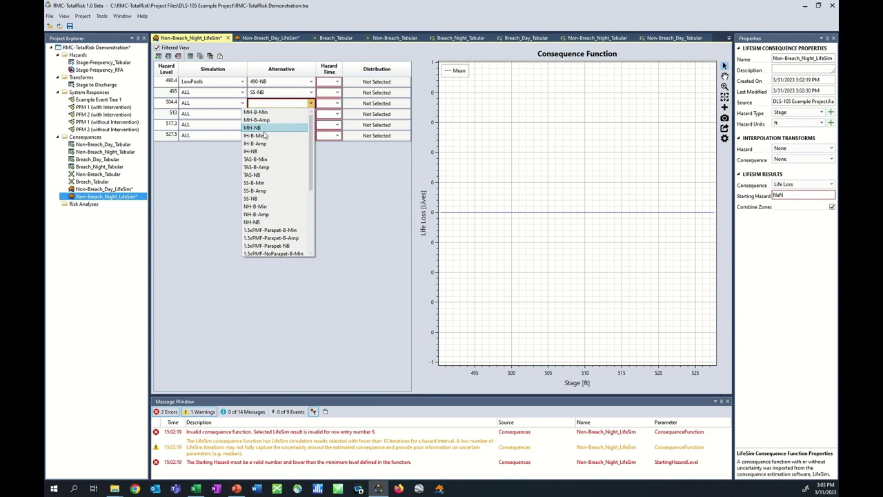
left_click(262, 175)
left_click(265, 114)
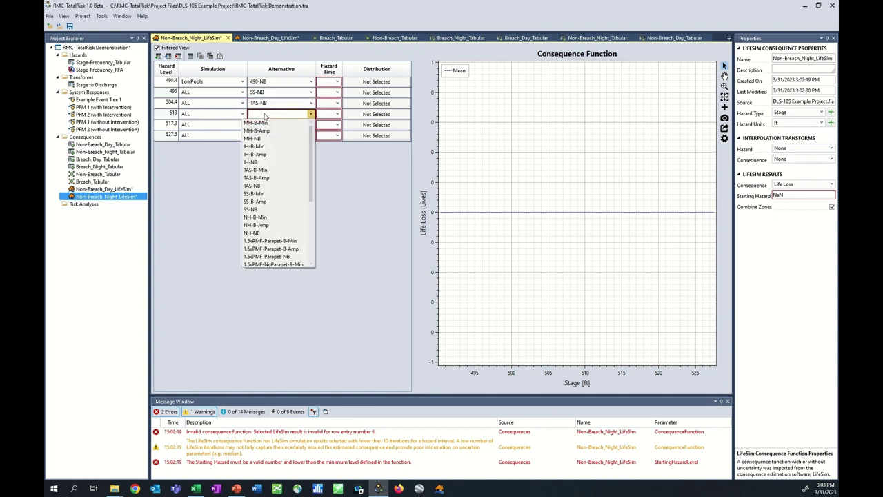
left_click(264, 154)
left_click(264, 124)
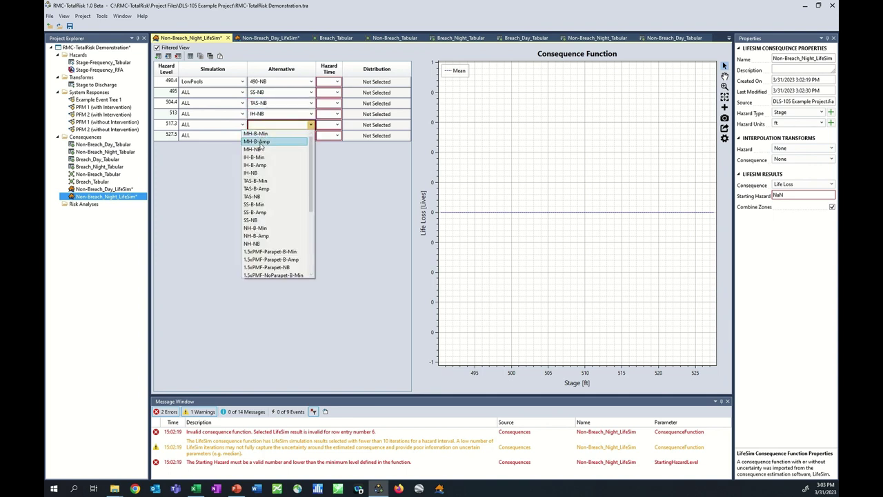
left_click(261, 149)
left_click(263, 136)
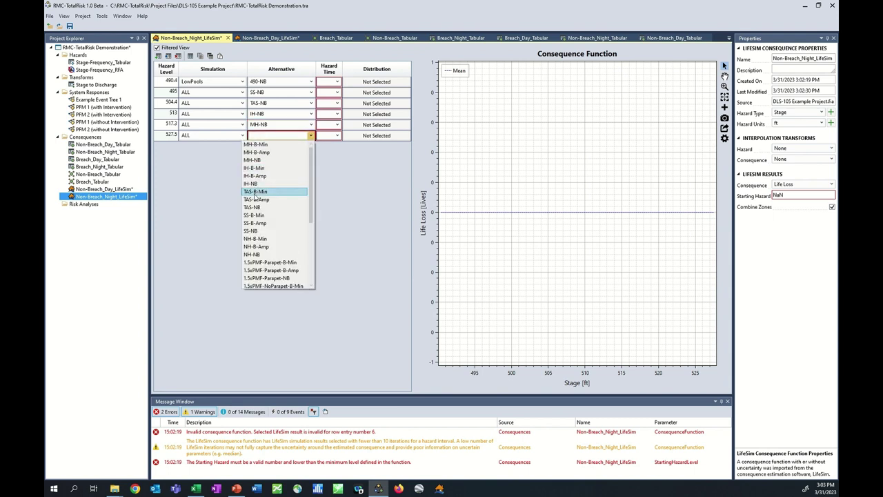
left_click(258, 280)
Step: Set the hazard time of all six Non-Breach_Night_LifeSim rows to 02:00
left_click(334, 82)
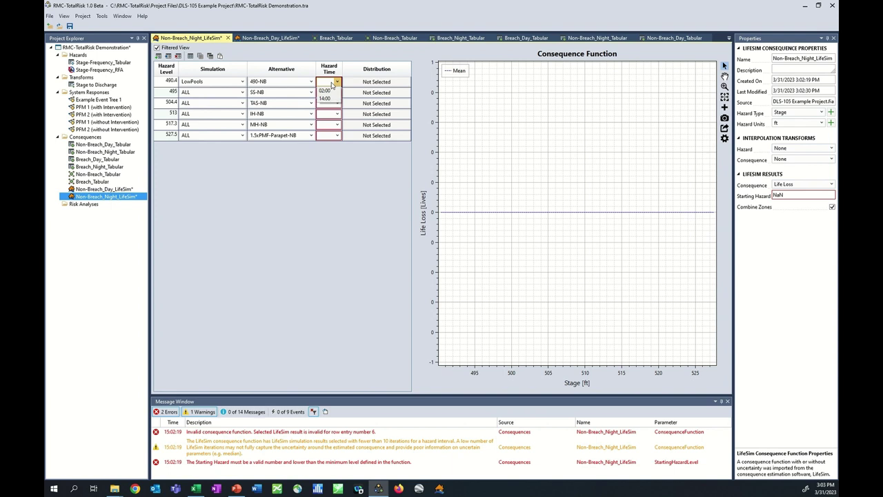
left_click(326, 91)
left_click(333, 92)
left_click(328, 103)
left_click(330, 102)
left_click(329, 113)
left_click(330, 114)
left_click(329, 125)
left_click(328, 127)
left_click(328, 135)
left_click(328, 137)
left_click(327, 146)
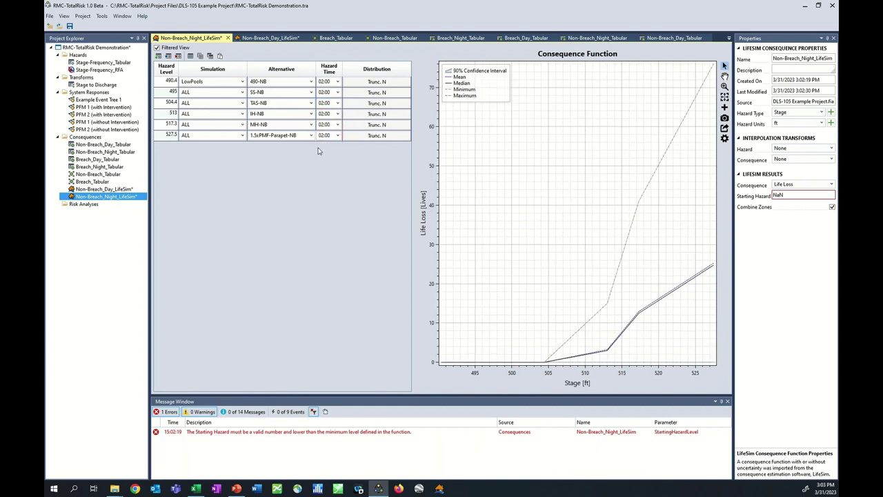
Step: Set the starting hazard of Non-Breach_Night_LifeSim to 490.3
left_click(794, 195)
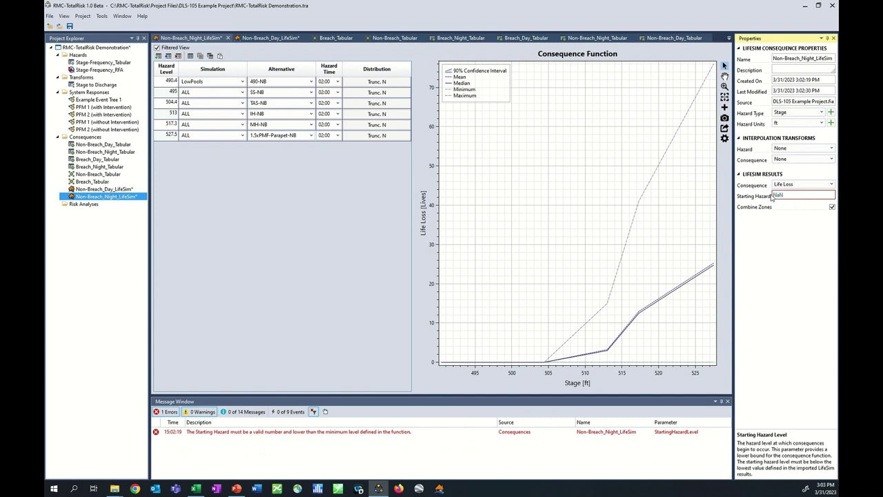
type("490.3")
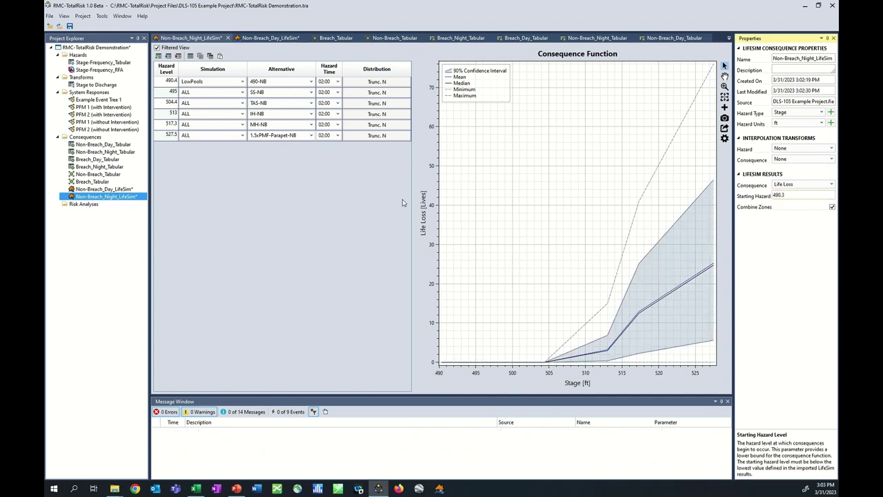
left_click(335, 226)
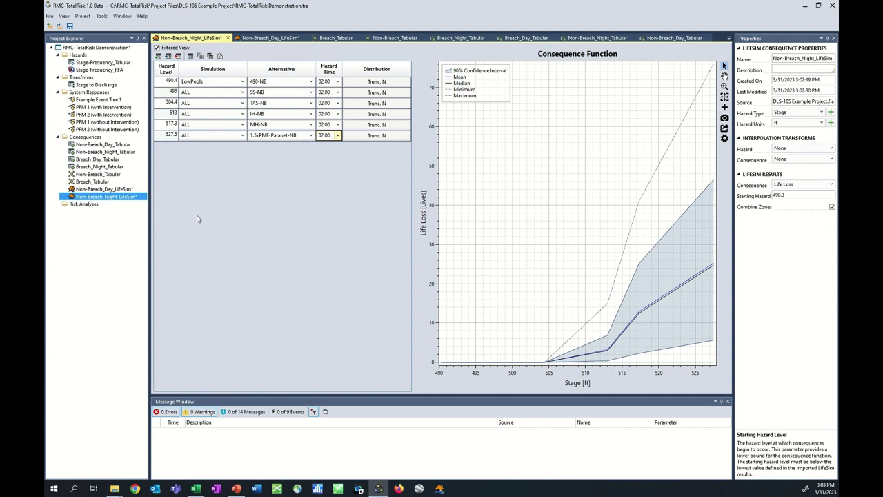
Step: Add a LifeSim consequence named Breach_Day_LifeSim, sourced from the DLS-105 Example Project LifeSim file
right_click(91, 140)
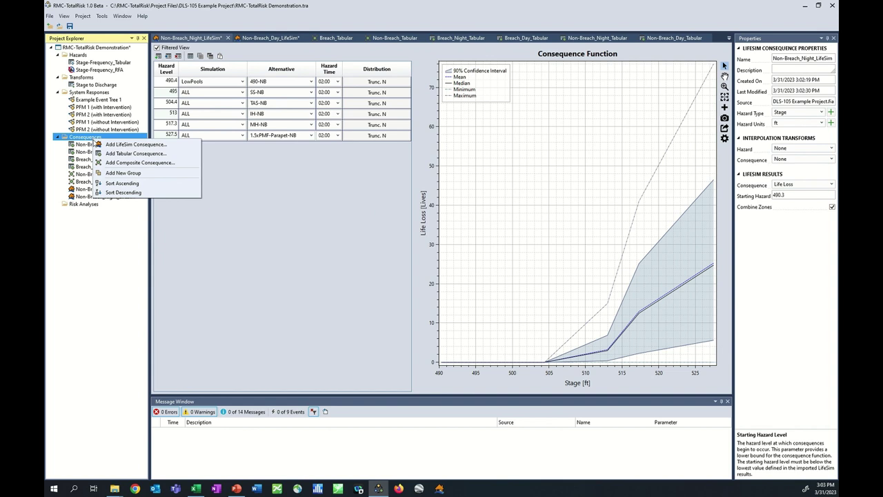
left_click(115, 146)
left_click_drag(452, 222, 364, 223)
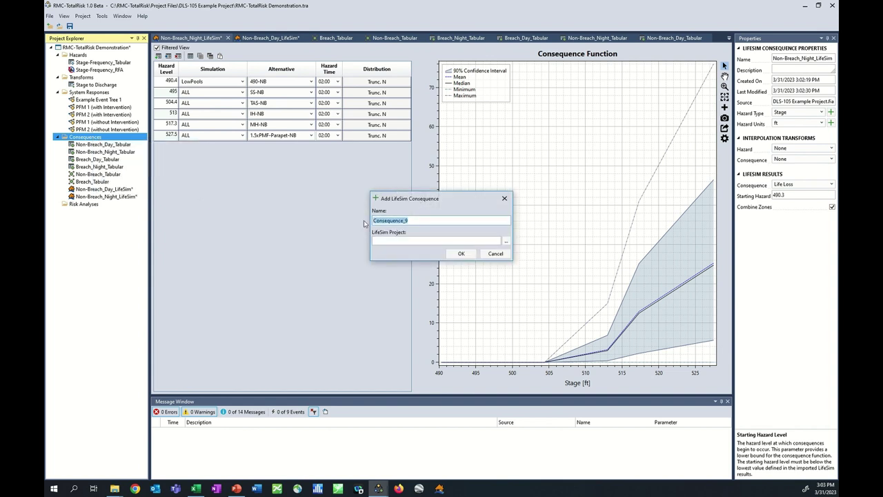
type("Breach_Day_Lifesim")
left_click(504, 243)
double_click(469, 262)
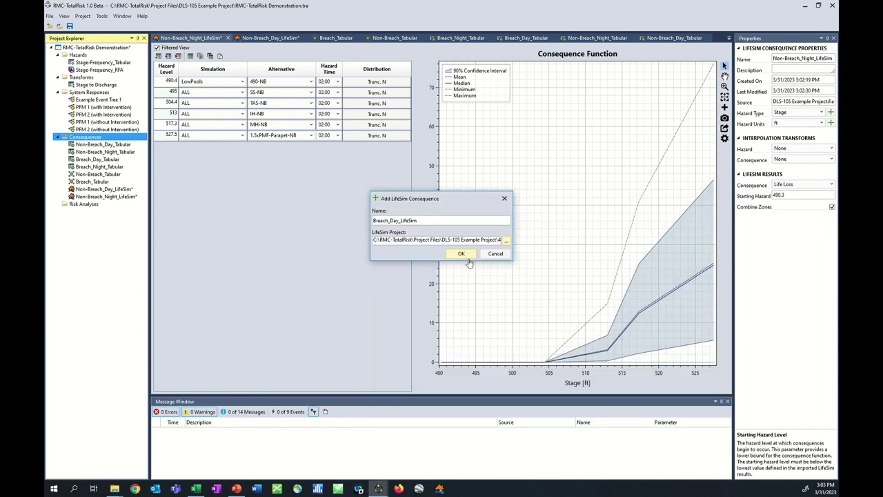
left_click(460, 253)
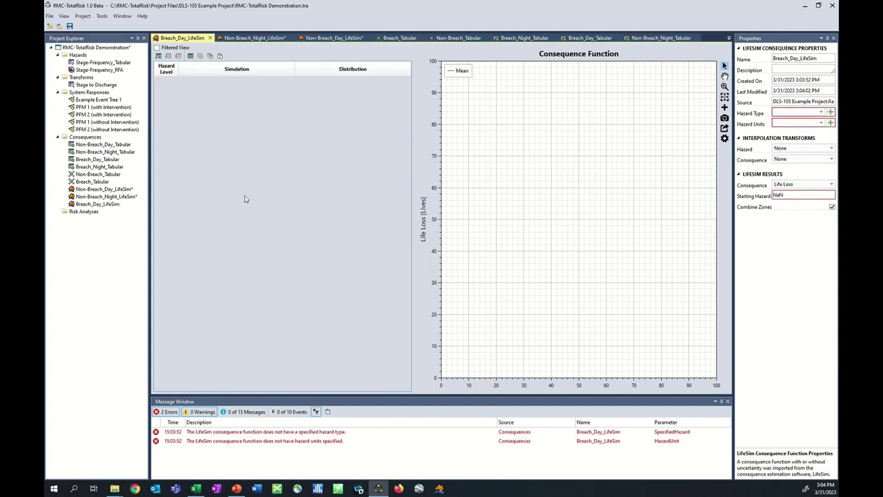
Step: Set the hazard type of Breach_Day_LifeSim to Stage and its hazard units to ft
left_click(811, 113)
left_click(794, 127)
left_click(796, 123)
left_click(793, 133)
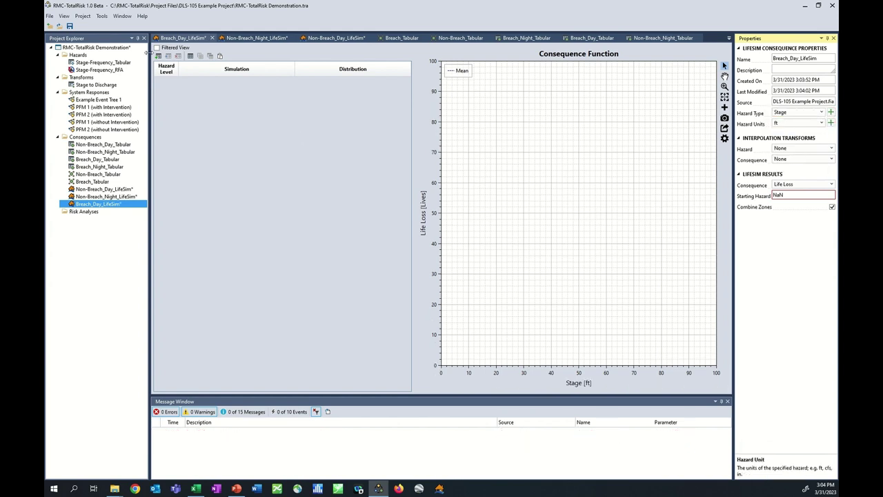
Step: Add six rows to the Breach_Day_LifeSim table
left_click(159, 56)
left_click(159, 56)
left_click(158, 56)
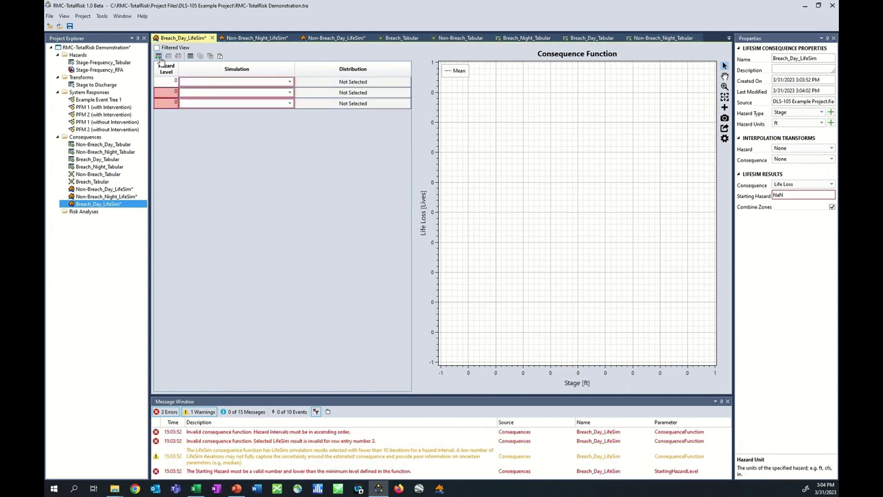
left_click(158, 56)
left_click(158, 56)
left_click(158, 56)
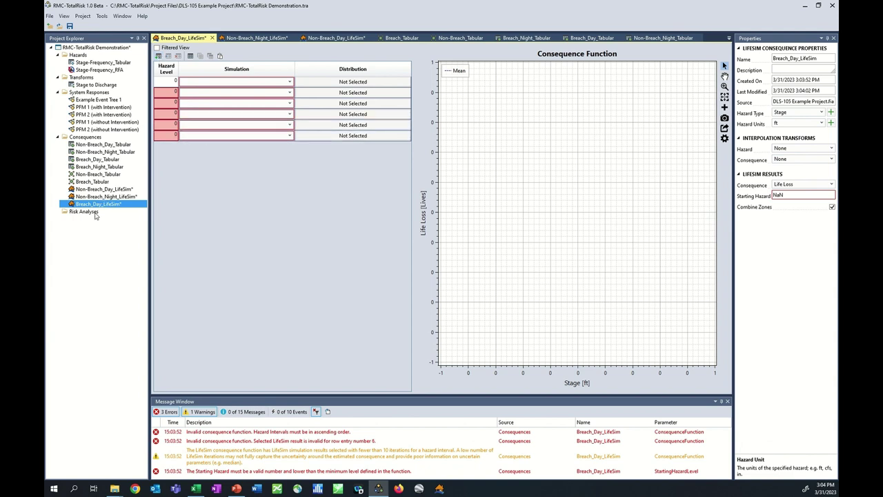
Step: Copy the six hazard levels from Non-Breach_Day_LifeSim into the hazard level column of Breach_Day_LifeSim
left_click(100, 189)
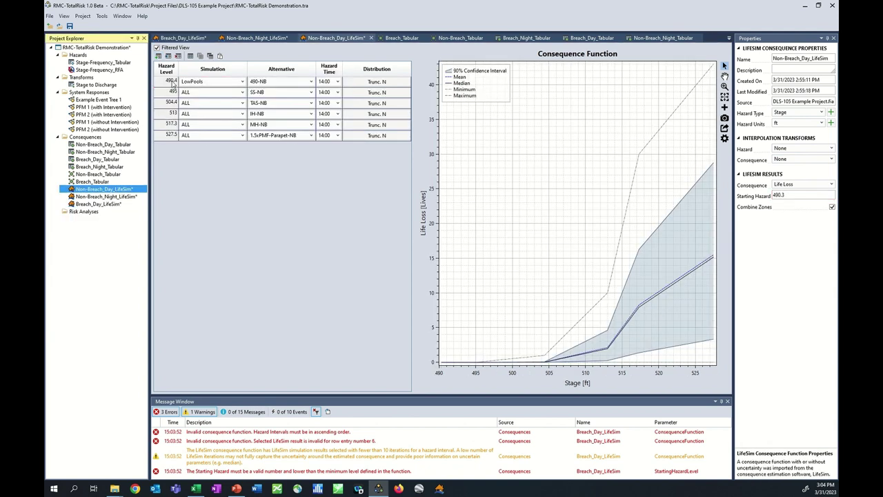
left_click_drag(172, 82, 170, 135)
key("ctrl+c")
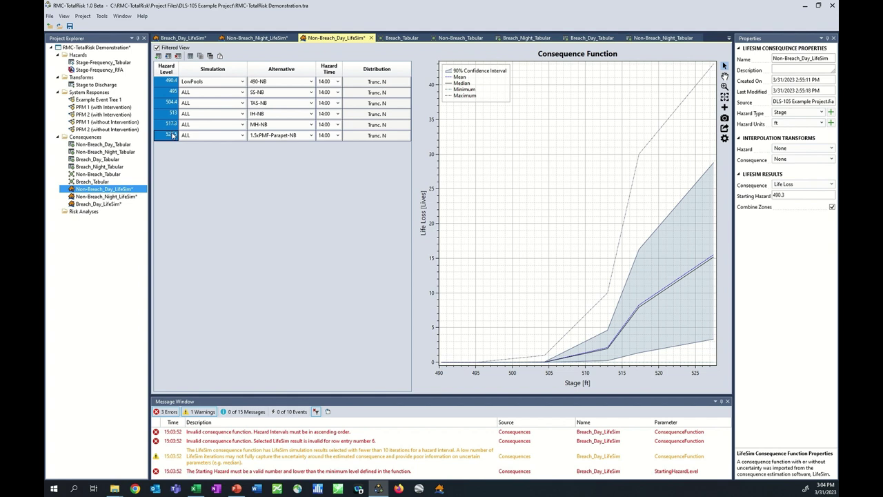
left_click(119, 205)
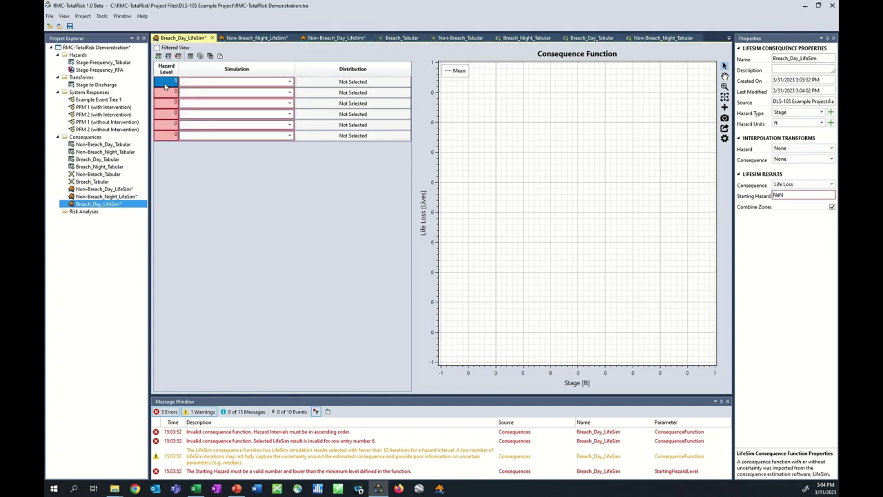
key("ctrl+v")
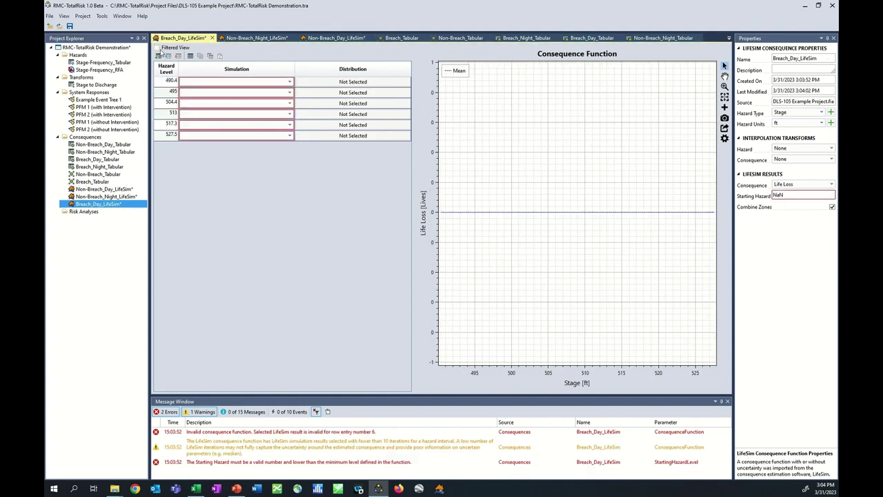
Step: Turn on the filtered view and set the simulation to LowPools for hazard level 490.4 and ALL for the other five levels
left_click(207, 85)
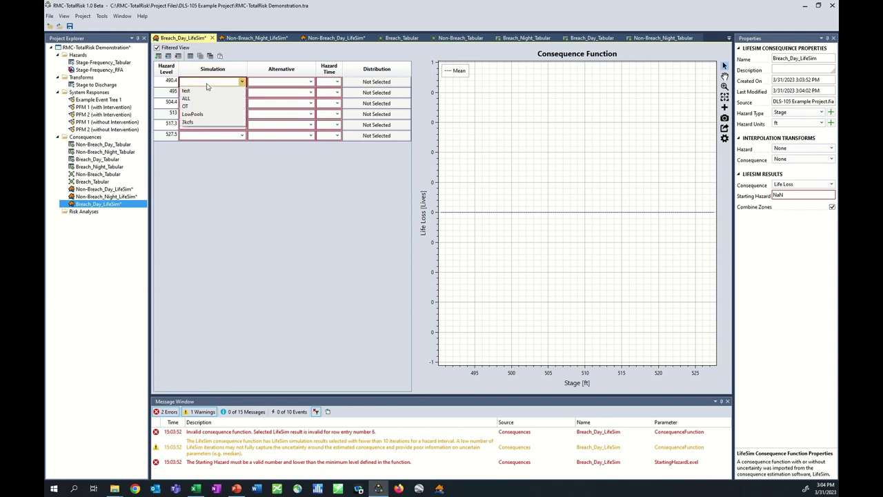
left_click(205, 115)
left_click(206, 94)
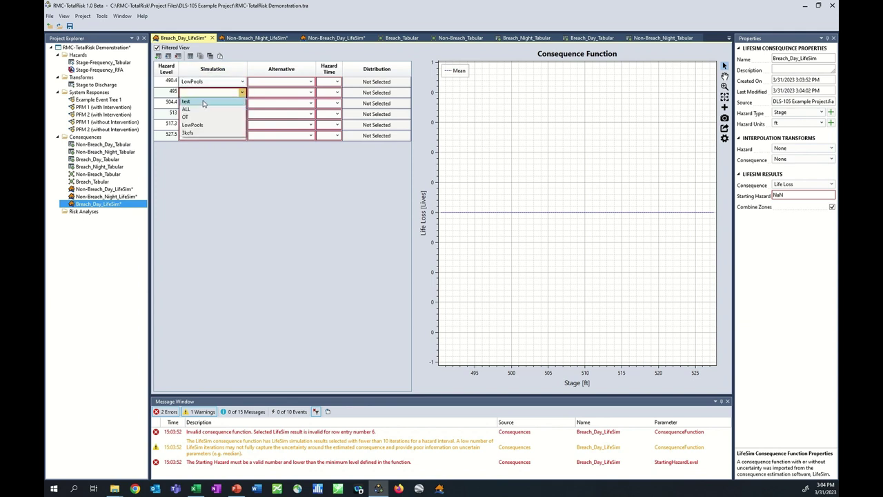
left_click(204, 109)
left_click(205, 103)
left_click(204, 121)
left_click(205, 114)
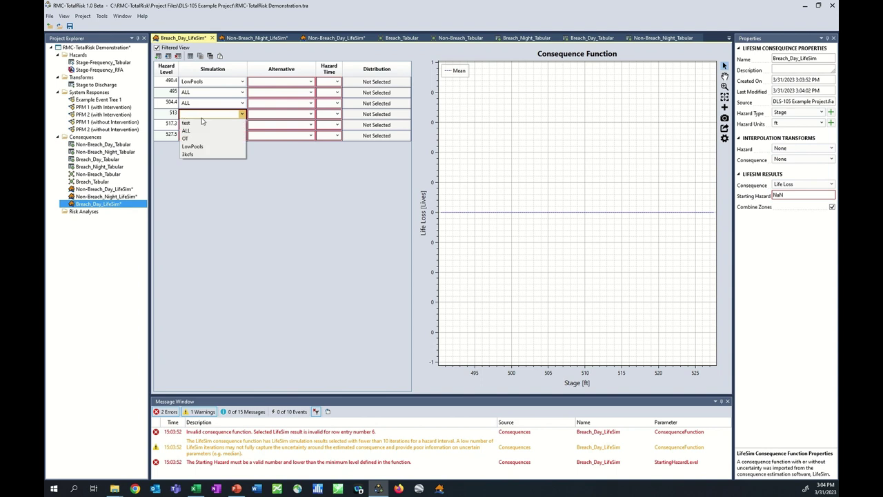
left_click(199, 131)
left_click(200, 125)
left_click(200, 142)
left_click(200, 135)
left_click(200, 153)
Step: Assign the alternatives 490-B-Min, SS-B-Min and TAS-B-Min to hazard levels 490.4, 495 and 504.4 of the breach day function
left_click(269, 83)
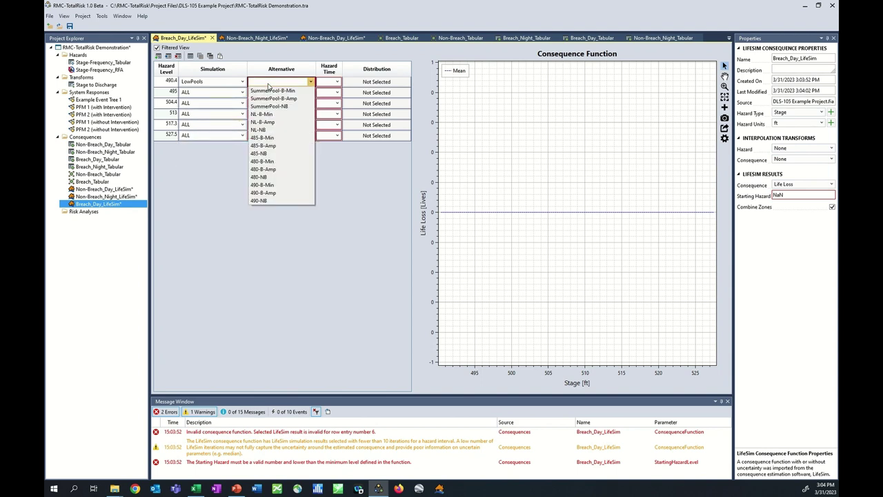
left_click(274, 186)
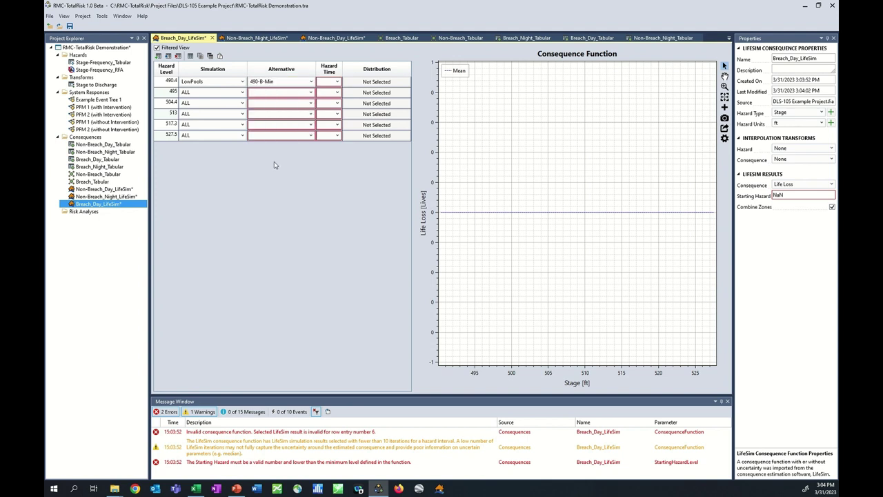
left_click(284, 94)
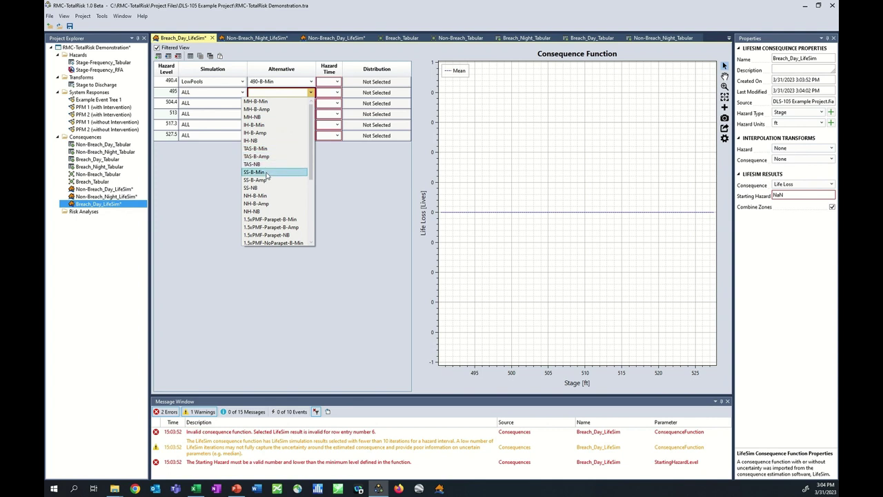
left_click(267, 172)
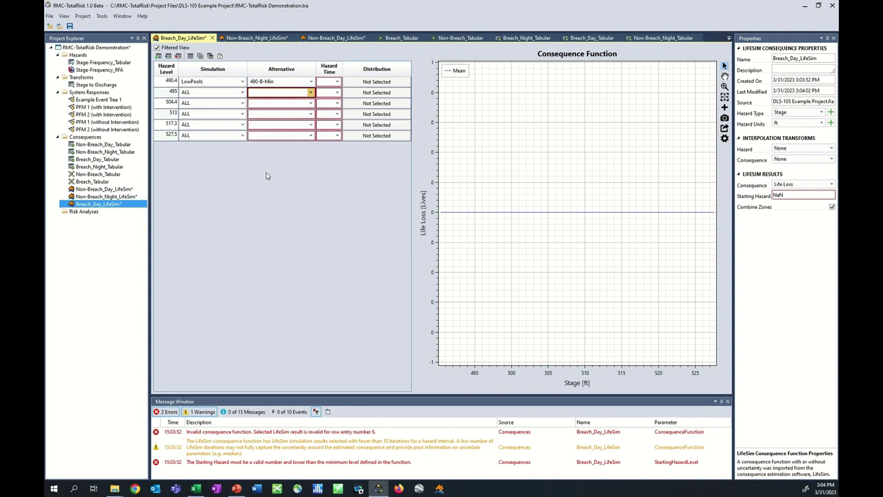
left_click(274, 103)
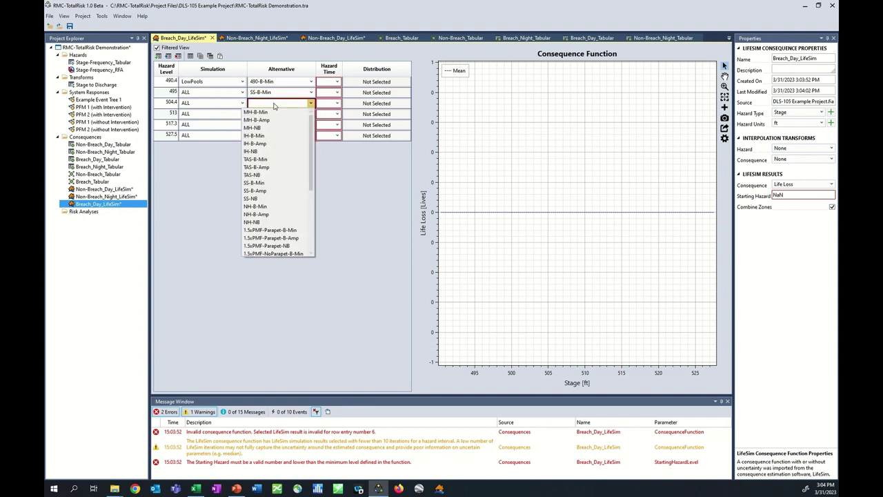
left_click(267, 158)
Step: Assign the alternatives IH-B-Min, MH-B-Min and 1.5xPMF-Parapet-B-Min to hazard levels 513, 517.3 and 527.5 of the breach day function
left_click(271, 118)
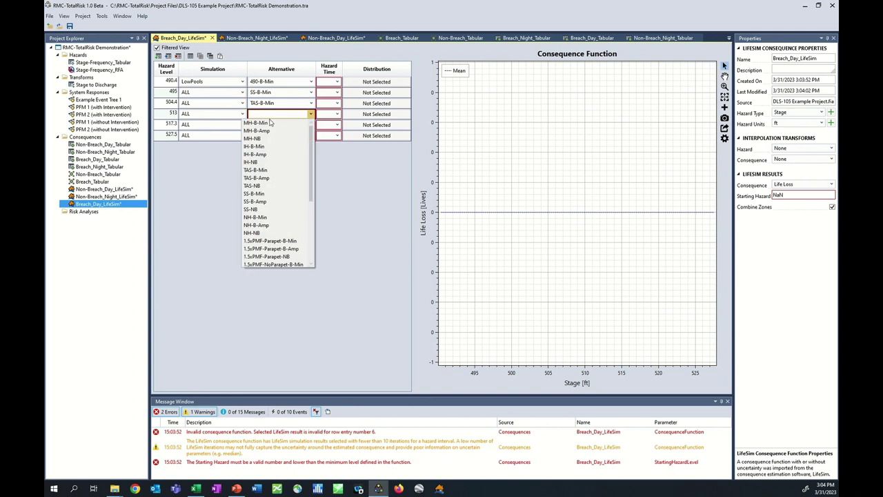
left_click(268, 147)
left_click(268, 126)
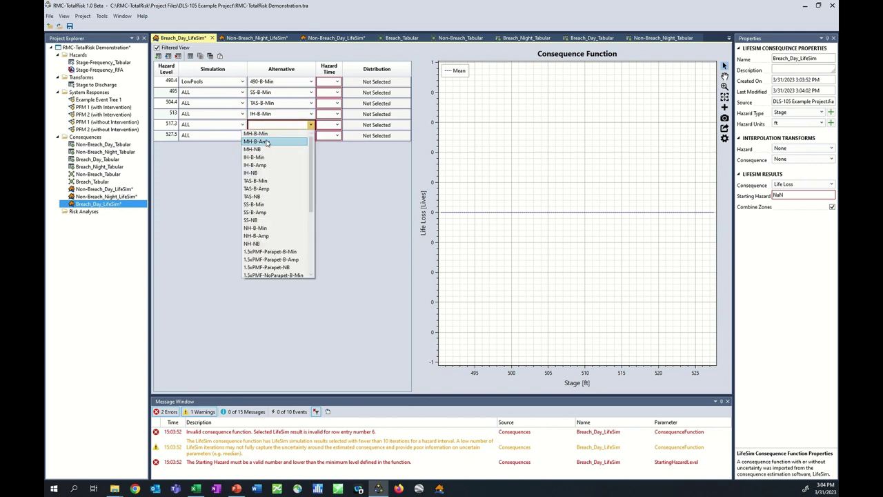
left_click(267, 133)
left_click(268, 136)
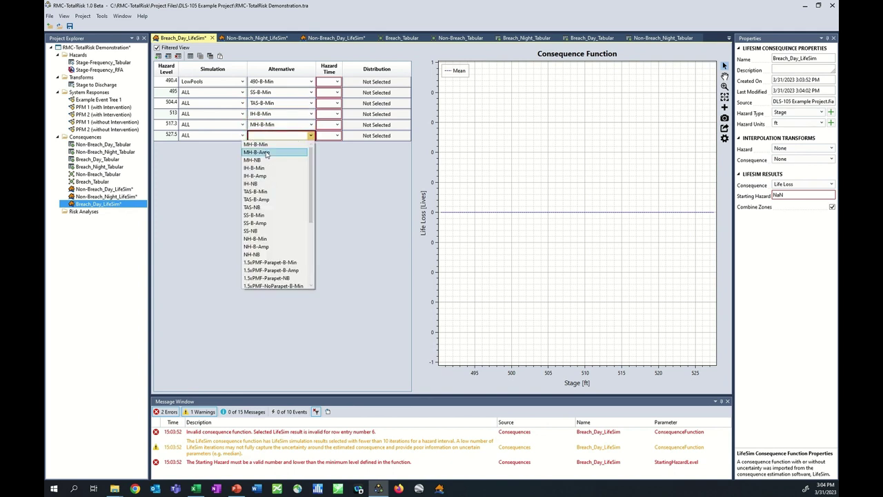
left_click(269, 263)
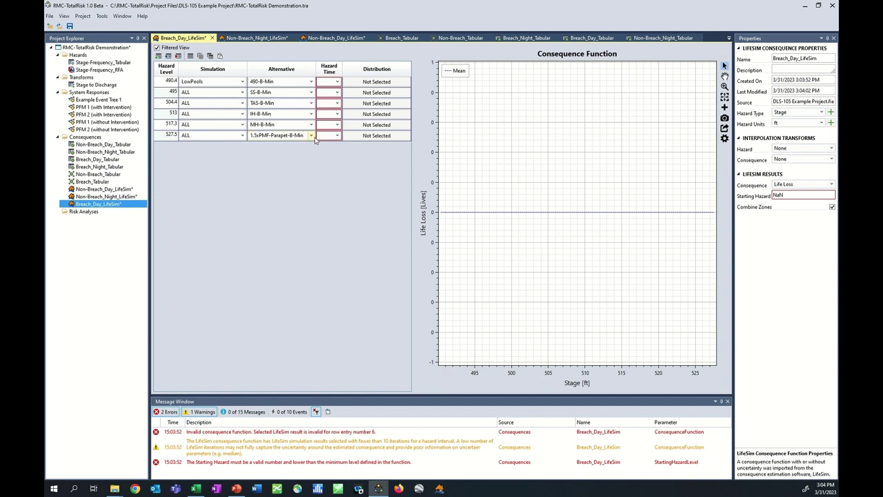
Step: Set the hazard time to 14:00 for all six hazard levels of Breach_Day_LifeSim
left_click(327, 81)
left_click(327, 93)
left_click(327, 91)
left_click(327, 112)
left_click(328, 103)
left_click(327, 123)
left_click(328, 113)
left_click(327, 130)
left_click(327, 133)
left_click(327, 135)
left_click(327, 145)
Step: Set the starting hazard of Breach_Day_LifeSim to 490.3
left_click(777, 195)
type("490.3")
key("Return")
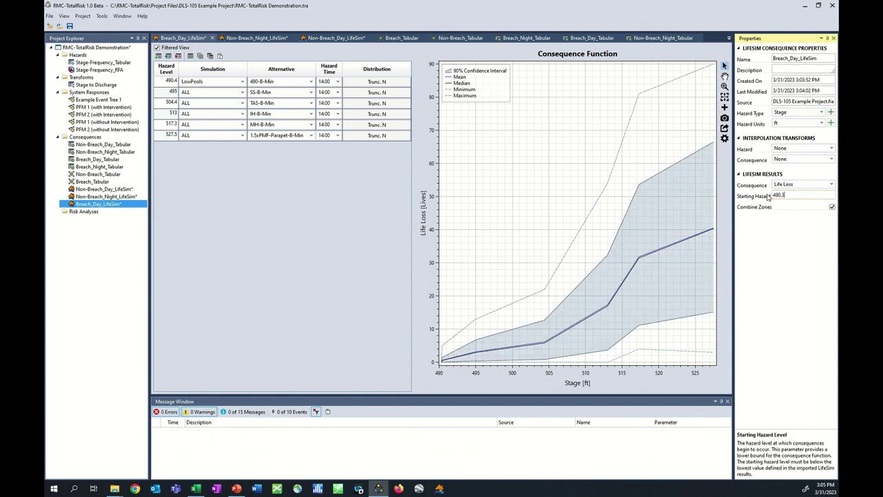
left_click(307, 254)
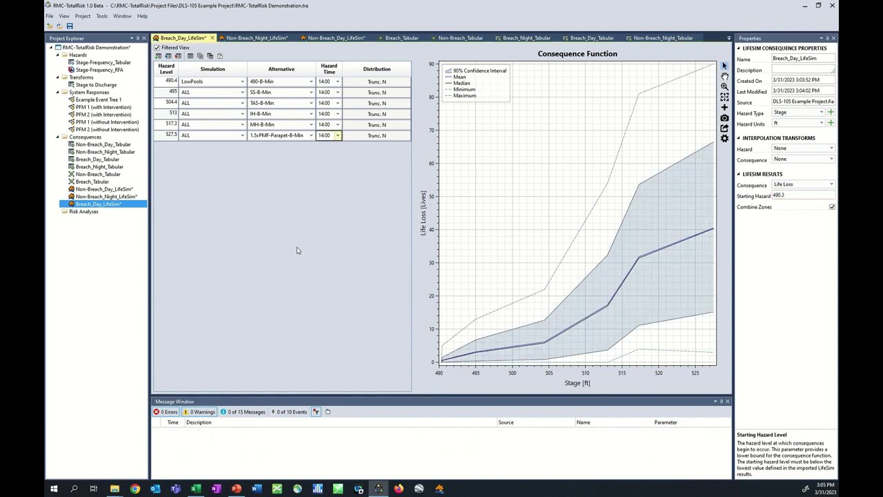
Step: Add a LifeSim consequence named Breach_Night_LifeSim that uses the DLS-105 Example Project LifeSim file
right_click(99, 136)
left_click(125, 145)
left_click_drag(412, 220, 367, 221)
type("Breach_Night_LifeSim")
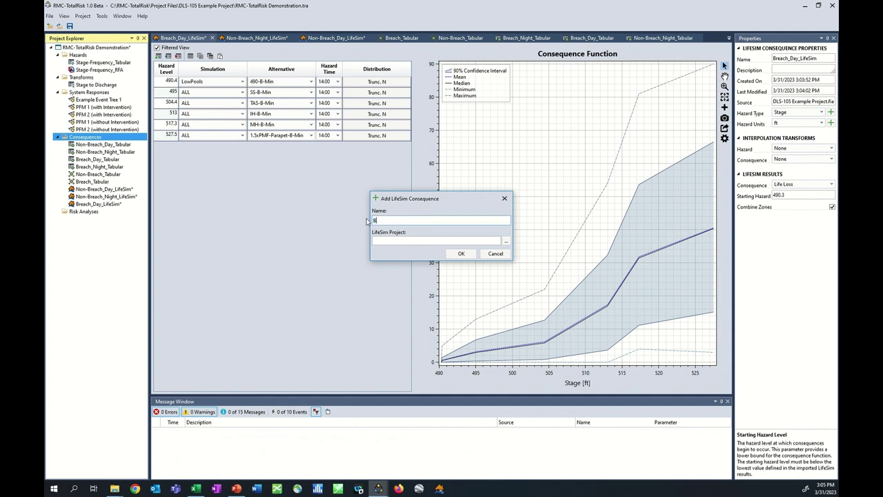
left_click(505, 245)
double_click(477, 260)
left_click(461, 254)
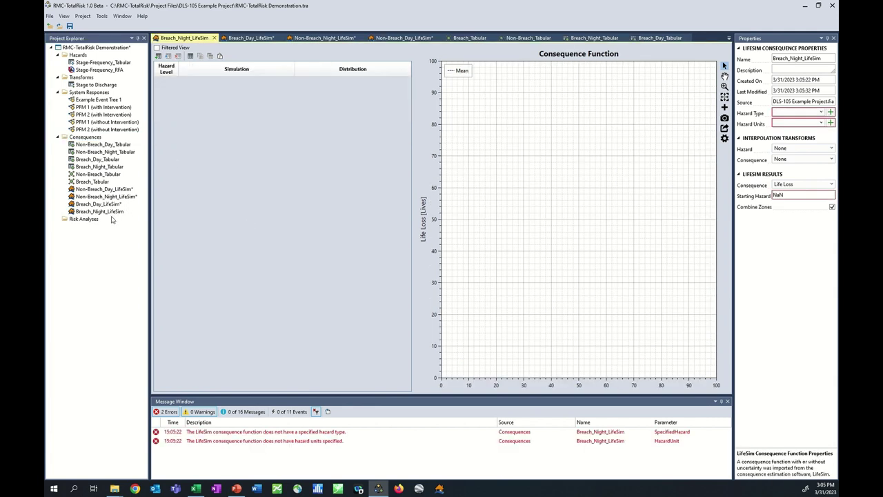
Step: Set the hazard type of Breach_Night_LifeSim to Stage and its hazard units to ft
left_click(784, 113)
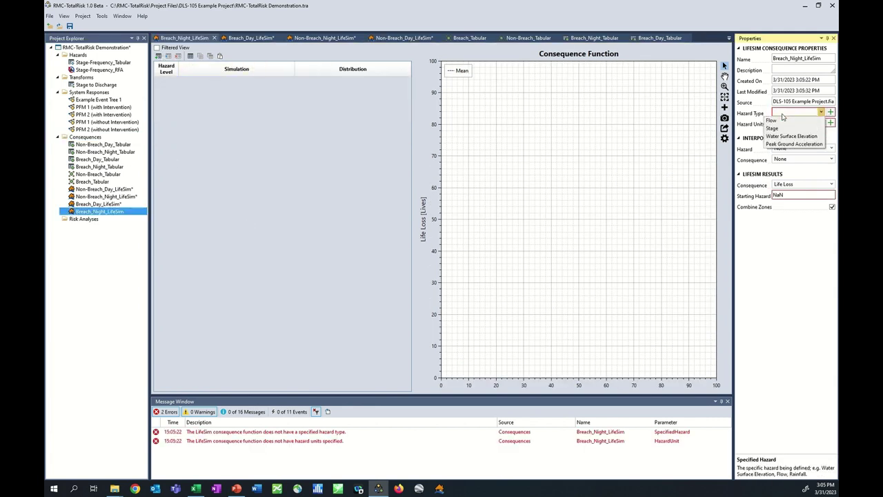
left_click(783, 129)
left_click(801, 123)
left_click(780, 131)
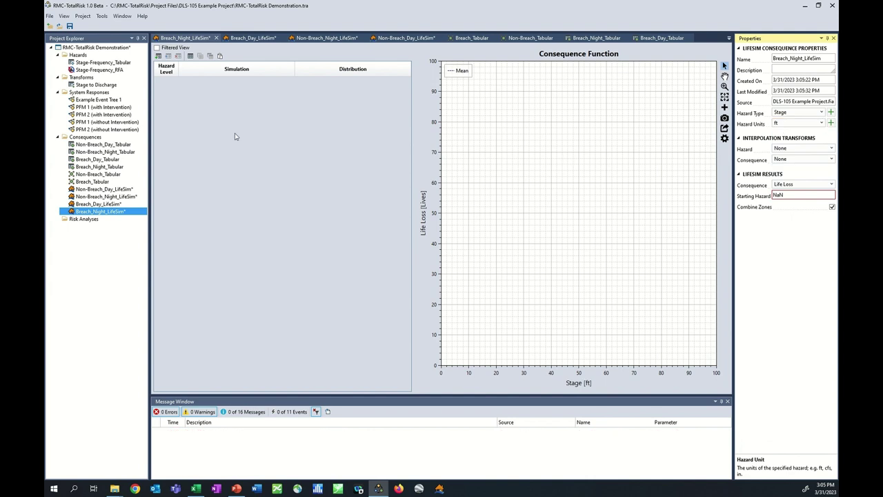
Step: Add six rows to the Breach_Night_LifeSim hazard table and turn on its filtered view
left_click(158, 56)
left_click(159, 55)
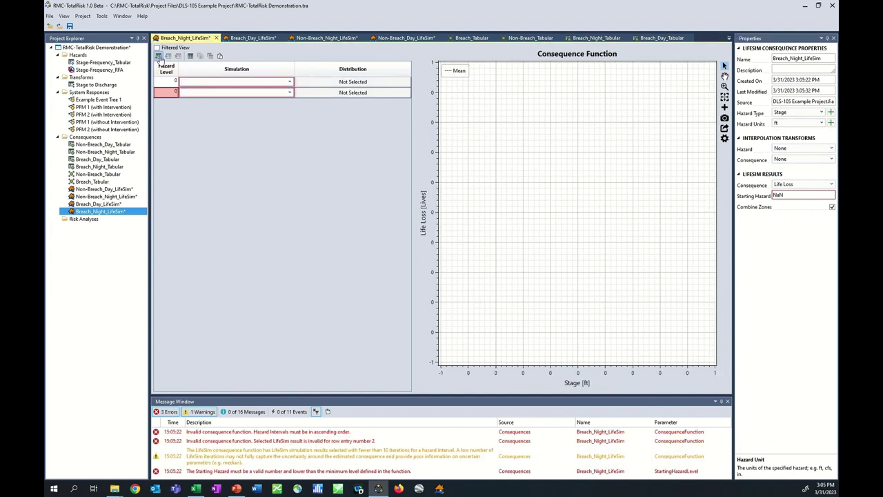
left_click(158, 56)
left_click(158, 56)
left_click(158, 55)
left_click(158, 56)
left_click(156, 48)
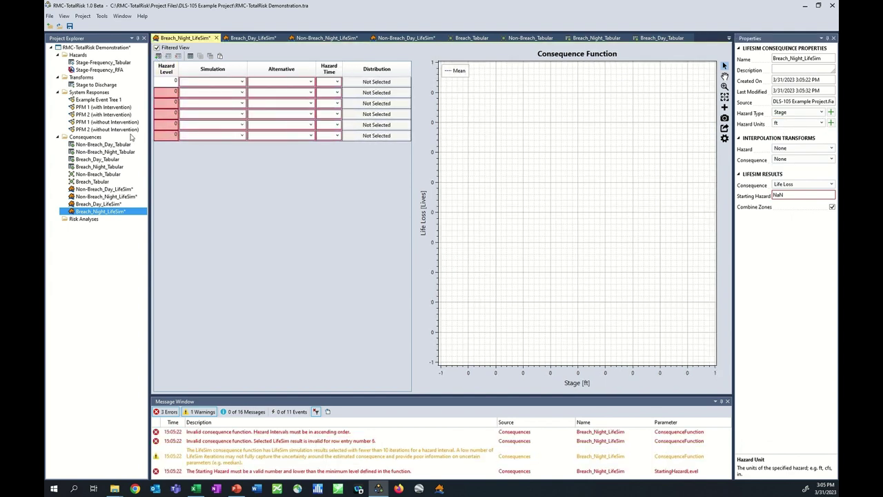
Step: Copy the six hazard levels from Breach_Day_LifeSim into the Breach_Night_LifeSim table
left_click(98, 204)
left_click_drag(170, 81, 170, 136)
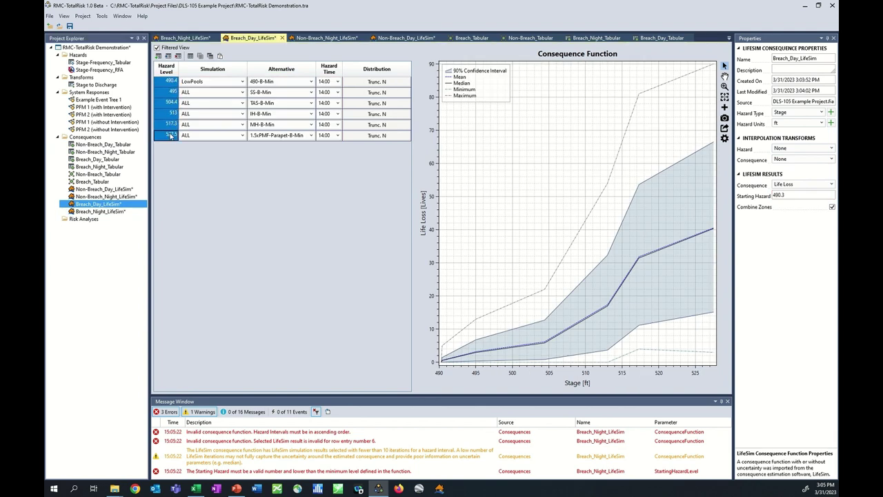
left_click(115, 218)
left_click(100, 211)
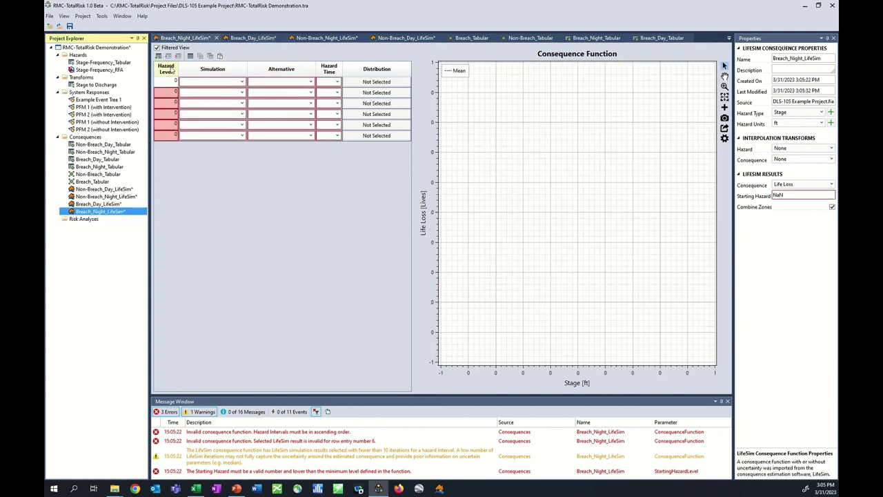
Step: Set the breach night simulation to LowPools for hazard level 490.4 and ALL for the remaining five levels
left_click(198, 82)
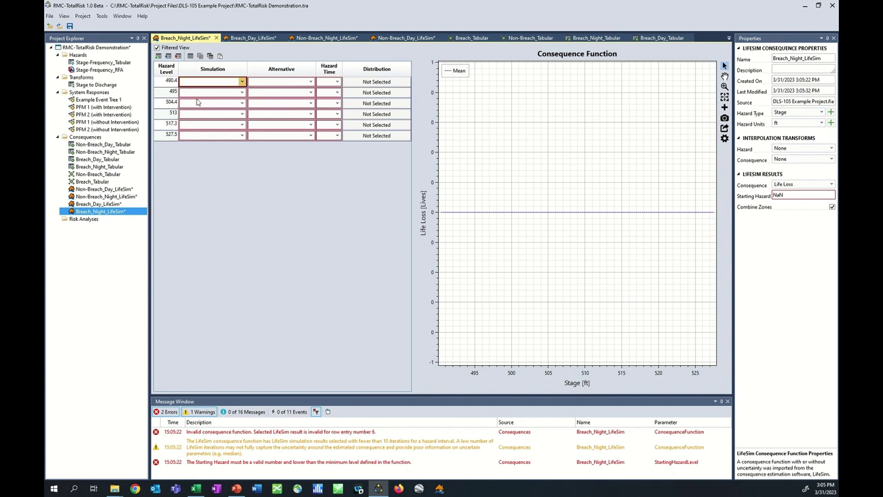
left_click(197, 113)
left_click(197, 93)
left_click(196, 108)
left_click(196, 102)
left_click(195, 116)
left_click(196, 115)
left_click(195, 127)
left_click(195, 125)
left_click(195, 138)
left_click(195, 138)
left_click(196, 149)
Step: Assign the alternatives 490-B-Min, SS-B-Min and TAS-B-Min to the breach night hazard levels 490.4, 495 and 504.4
left_click(269, 82)
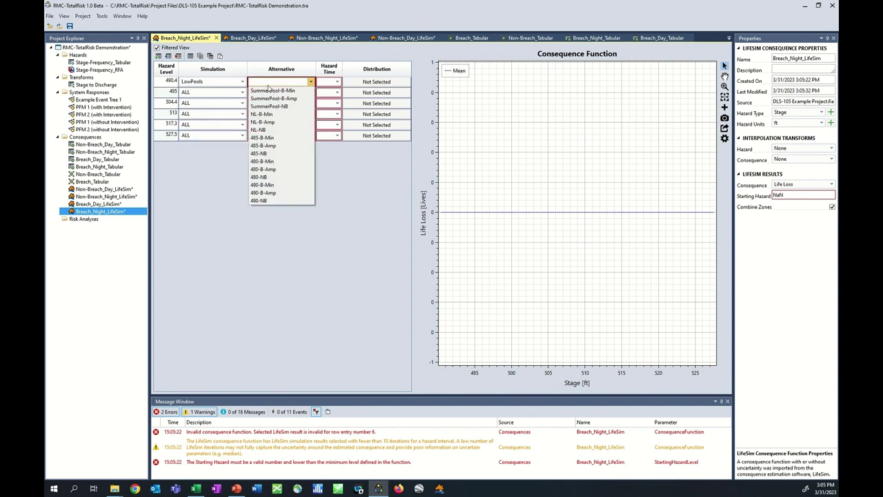
left_click(263, 185)
left_click(279, 96)
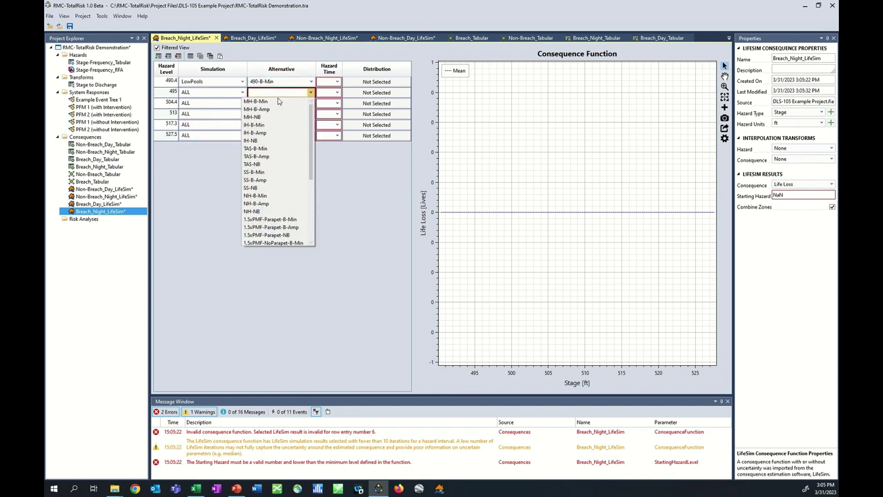
left_click(259, 172)
left_click(271, 103)
left_click(255, 160)
Step: Assign the alternatives IH-B-Min, MH-B-Min and 1.5xPMF-Parapet-B-Min to the breach night hazard levels 513, 517.3 and 527.5
left_click(267, 113)
left_click(254, 146)
left_click(267, 124)
left_click(265, 134)
left_click(269, 135)
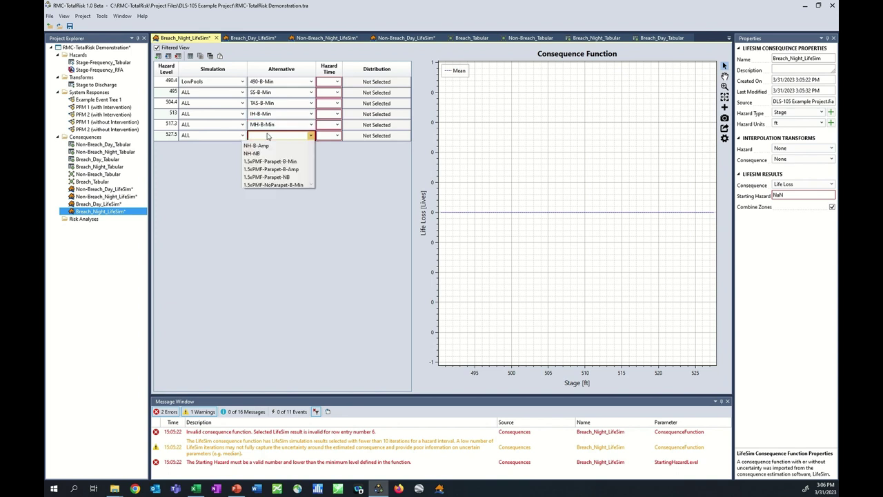
left_click(269, 264)
Step: Set the hazard time to 02:00 for all six hazard levels of Breach_Night_LifeSim
left_click(327, 82)
left_click(328, 95)
left_click(327, 94)
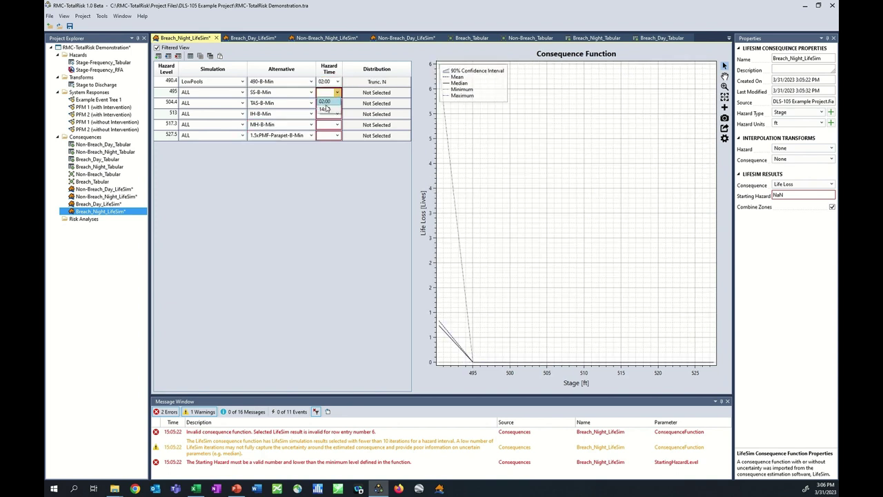
left_click(329, 106)
left_click(329, 106)
left_click(328, 116)
left_click(326, 115)
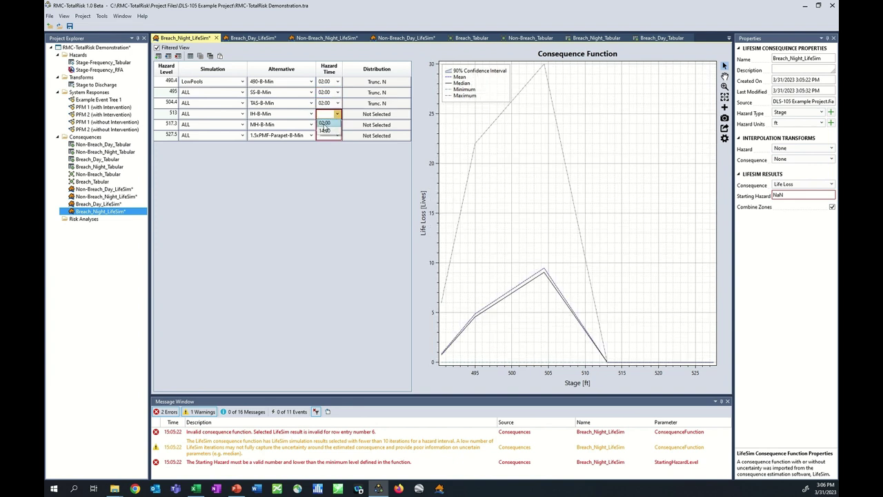
left_click(329, 126)
left_click(328, 125)
left_click(327, 135)
left_click(327, 135)
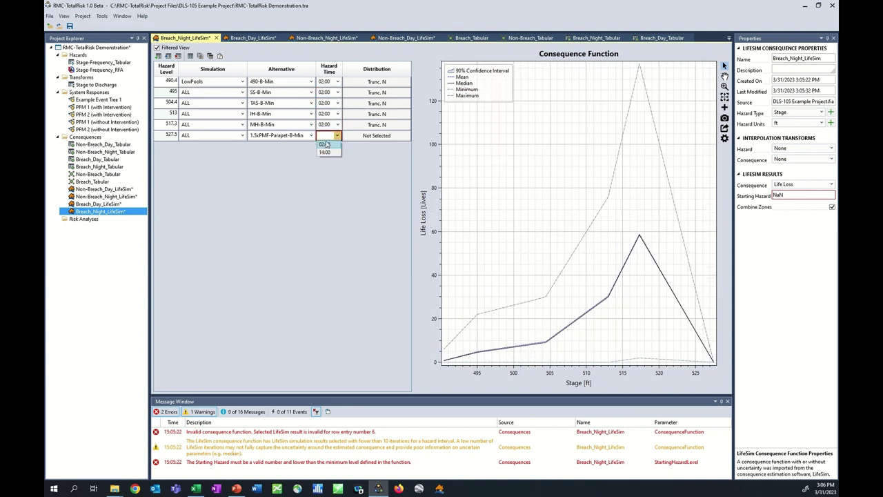
left_click(329, 146)
Step: Set the starting hazard of Breach_Night_LifeSim to 490.3
left_click(764, 196)
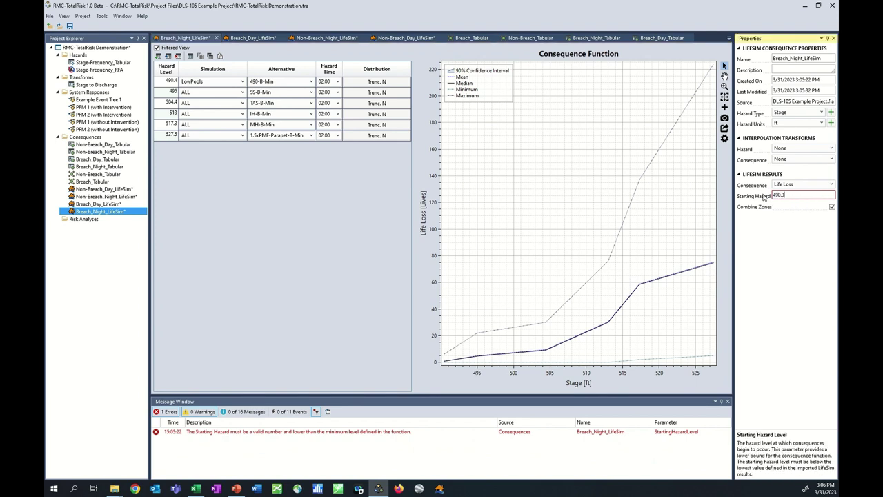
type("490.3")
key("Return")
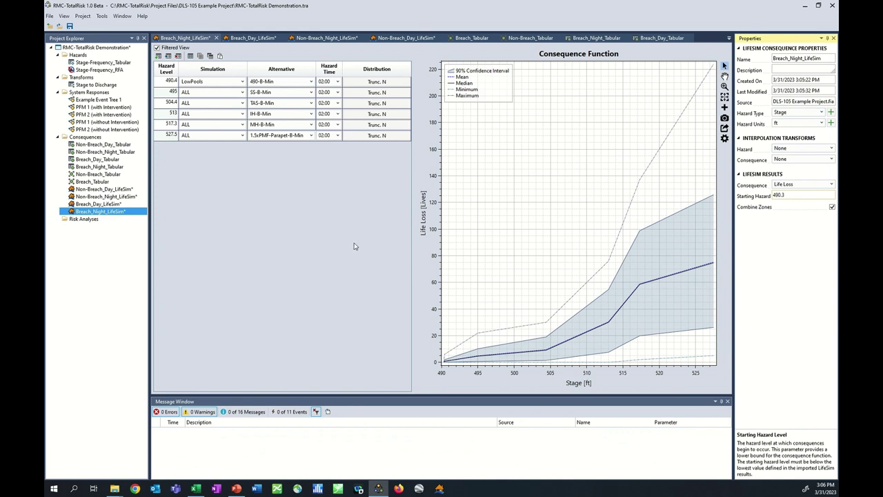
left_click(297, 248)
left_click_drag(123, 193, 102, 195)
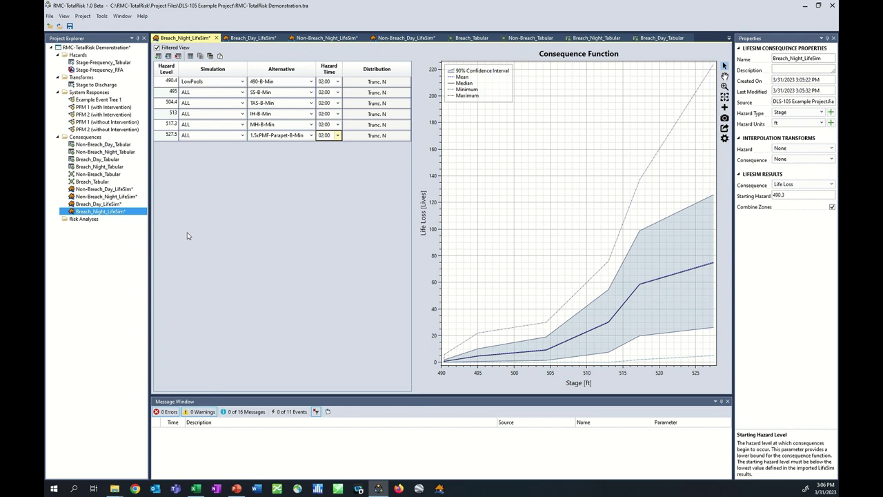
Step: Add a composite consequence function named Non-Breach_LifeSim to the project's consequences
right_click(97, 138)
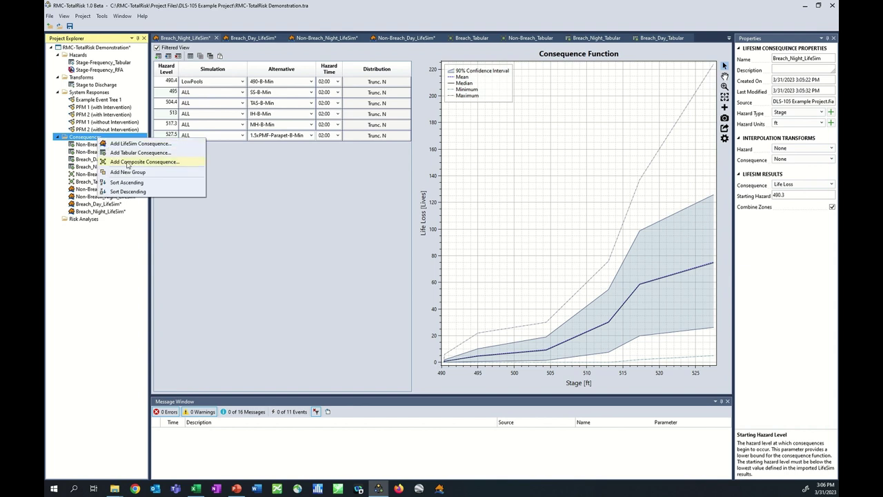
left_click(127, 163)
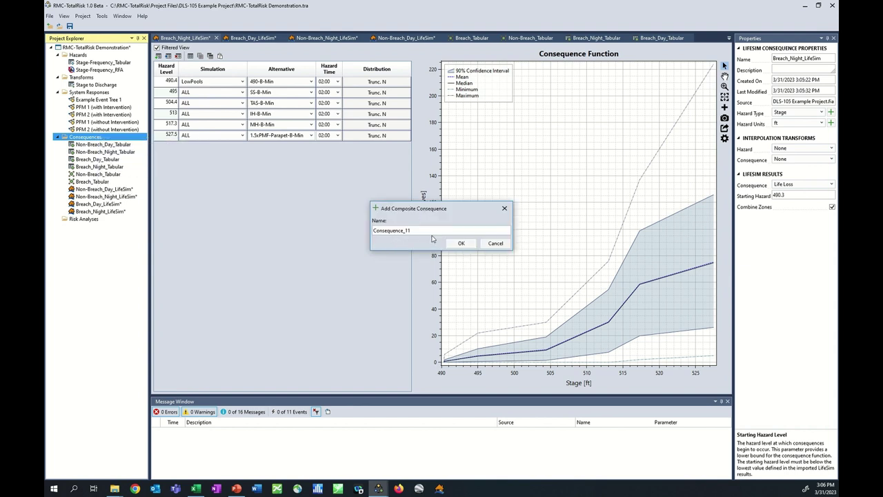
type("Non-Breach_LifeSim")
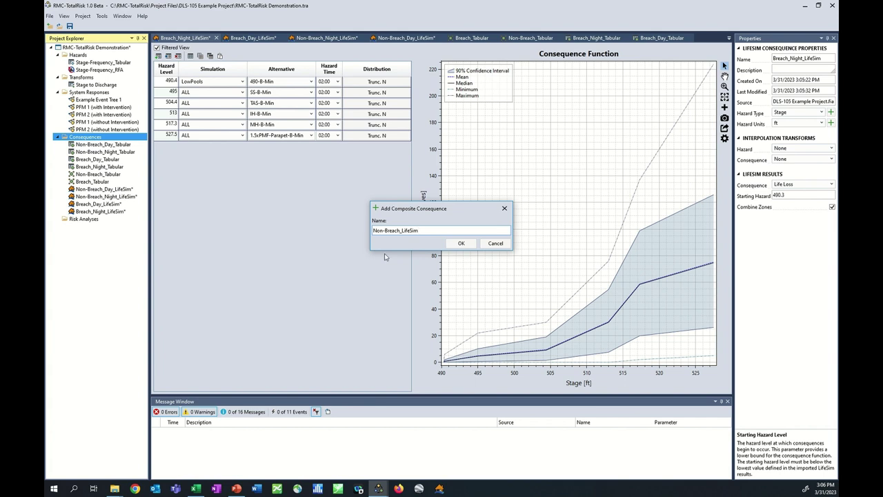
left_click(461, 243)
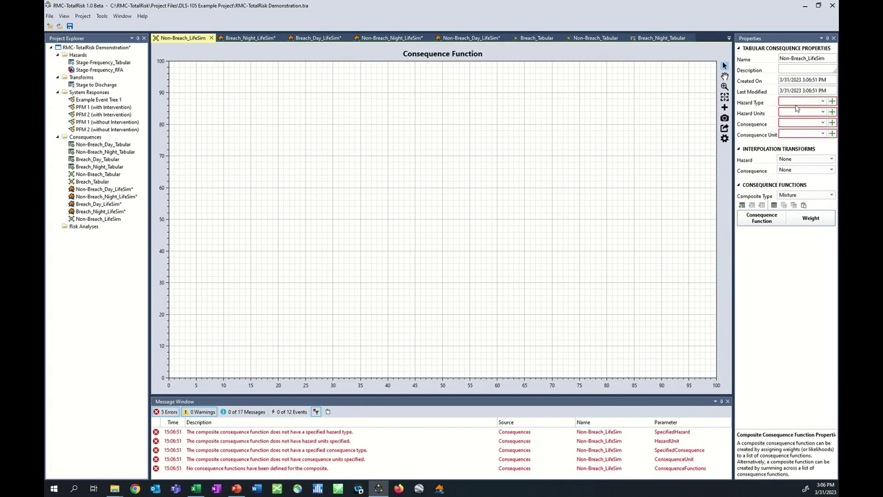
Step: Define Non-Breach_LifeSim with hazard type Stage in ft and consequence Life Loss in Lives
left_click(797, 108)
left_click(795, 122)
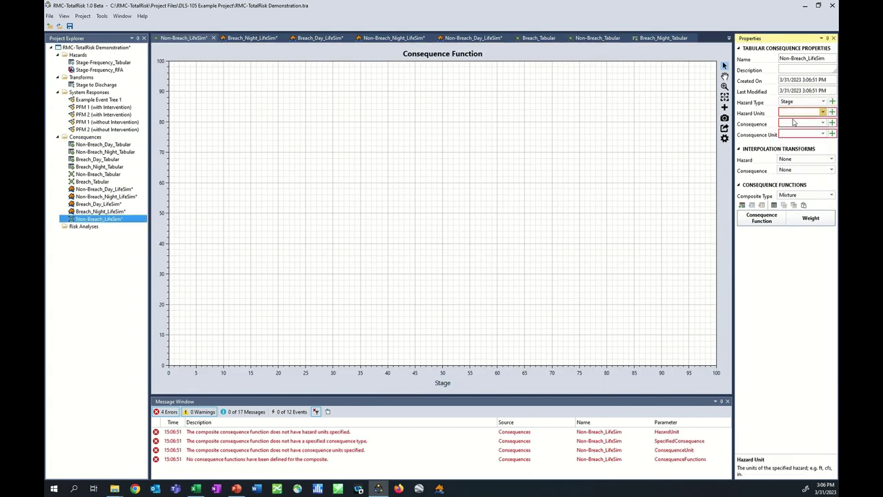
left_click(794, 122)
left_click(793, 131)
left_click(794, 133)
left_click(793, 145)
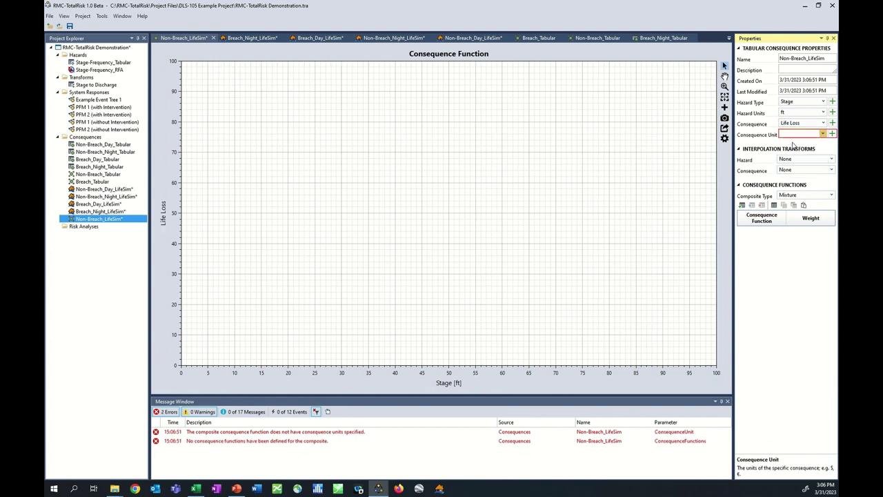
Step: Use the Mixture composite type for Non-Breach_LifeSim and add Non-Breach_Day_LifeSim and Non-Breach_Night_LifeSim as its two consequence functions
left_click(794, 196)
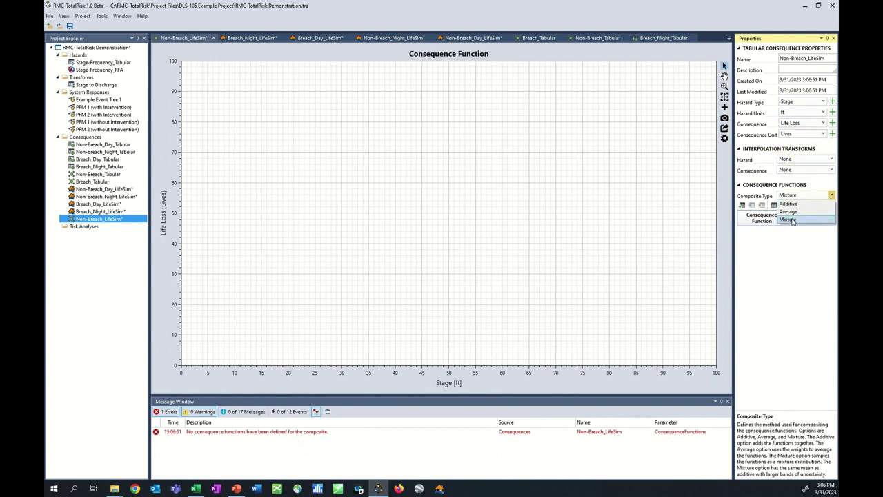
left_click(788, 220)
left_click(742, 205)
left_click(742, 205)
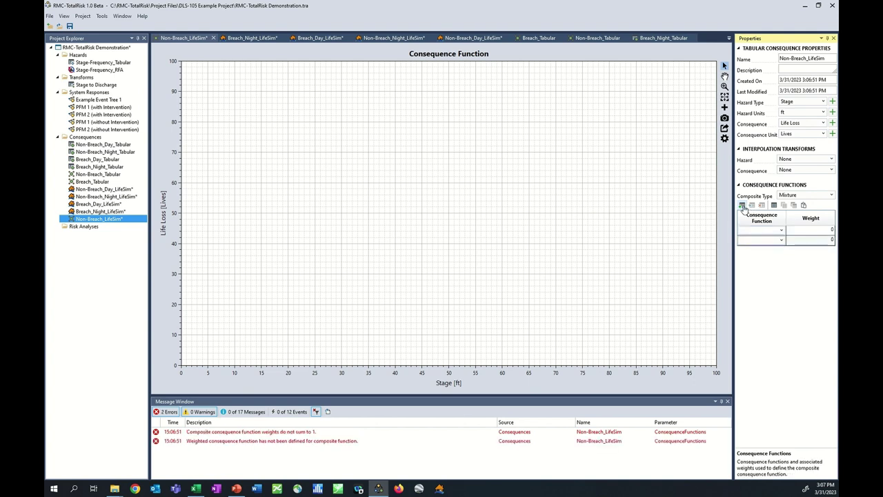
left_click(782, 231)
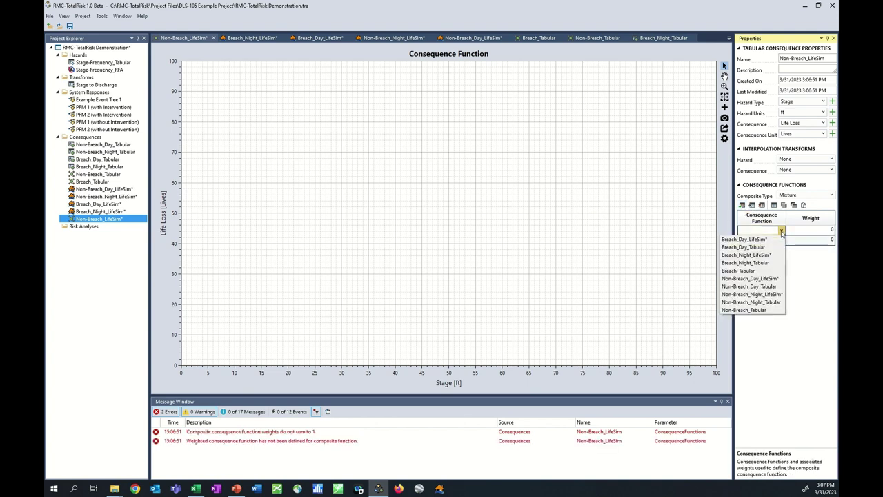
left_click(756, 278)
left_click(775, 240)
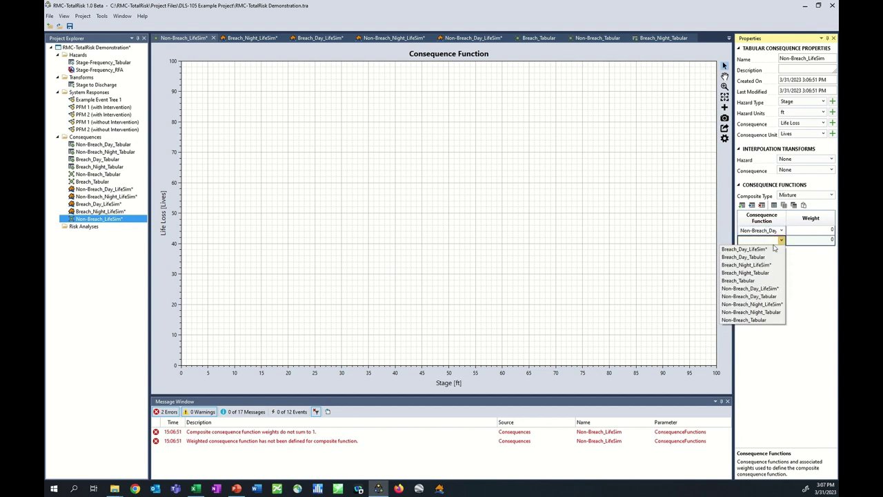
left_click(760, 308)
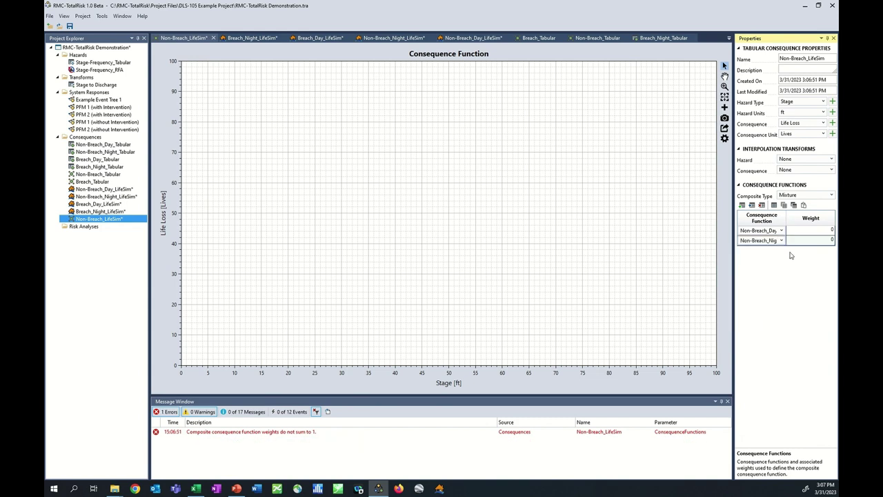
Step: Set the non-breach composite weights to 0.45 for the day function and 0.55 for the night function
left_click(802, 232)
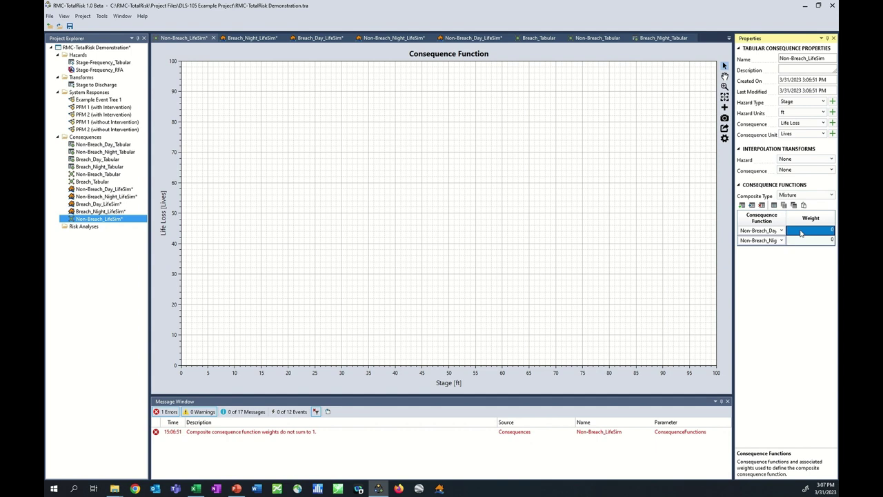
left_click(802, 233)
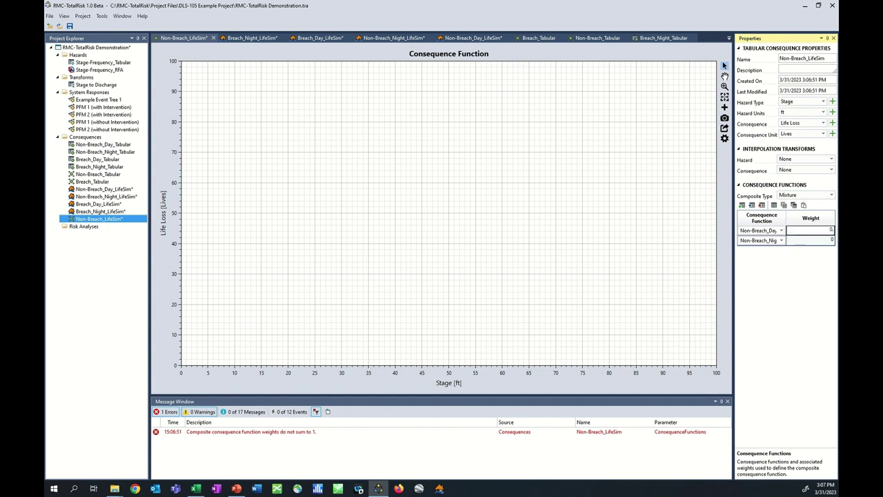
type(".45")
key("Return")
key("Return")
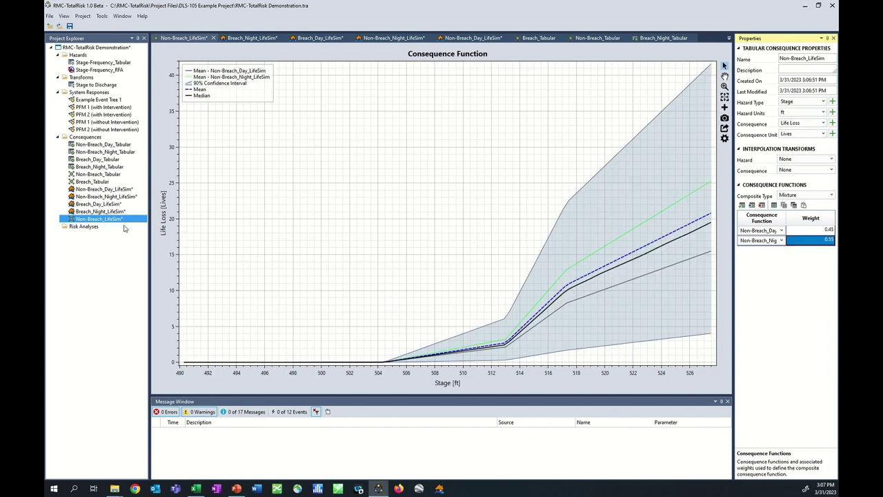
Step: Add a composite consequence function named Breach_LifeSim to the project's consequences
right_click(98, 138)
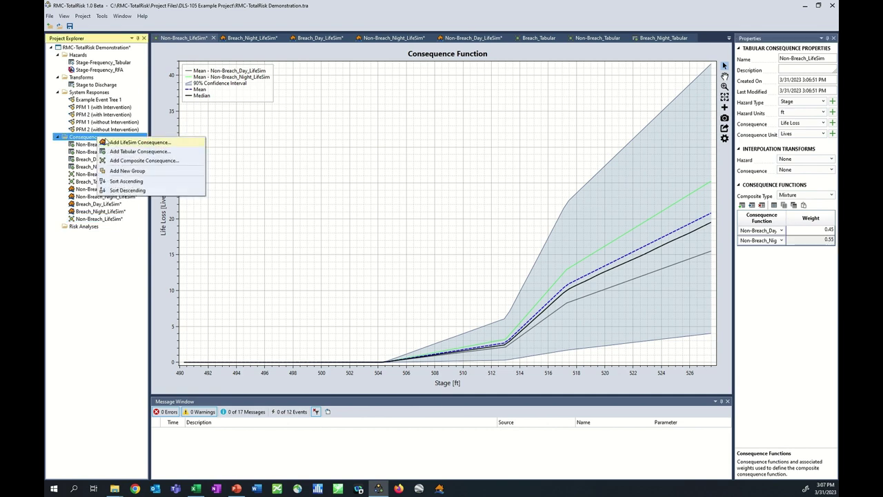
left_click(124, 161)
left_click_drag(412, 230, 356, 225)
type("Breach_")
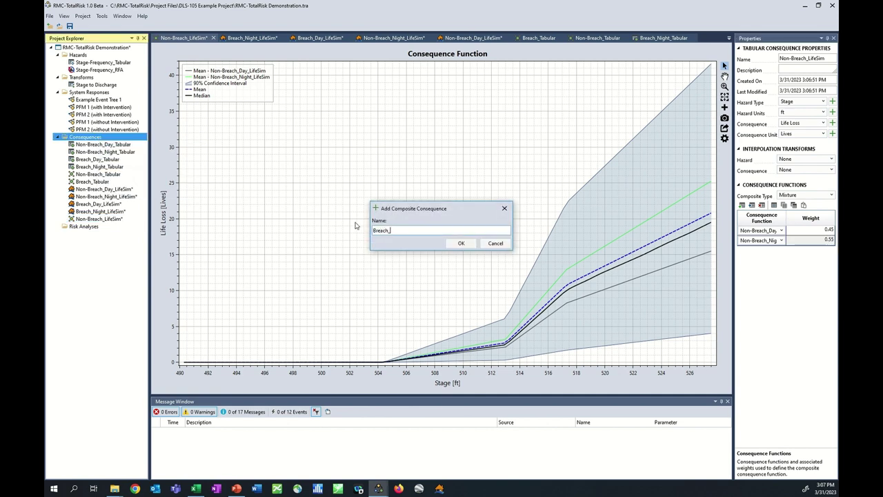
type("LifeSim")
key("Return")
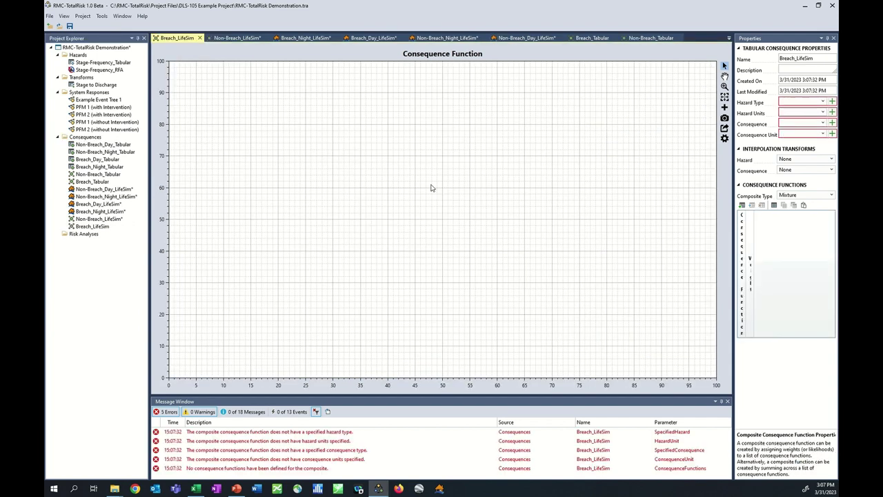
Step: Define Breach_LifeSim with hazard type Stage in ft and consequence Life Loss in Lives
left_click(784, 102)
left_click(787, 114)
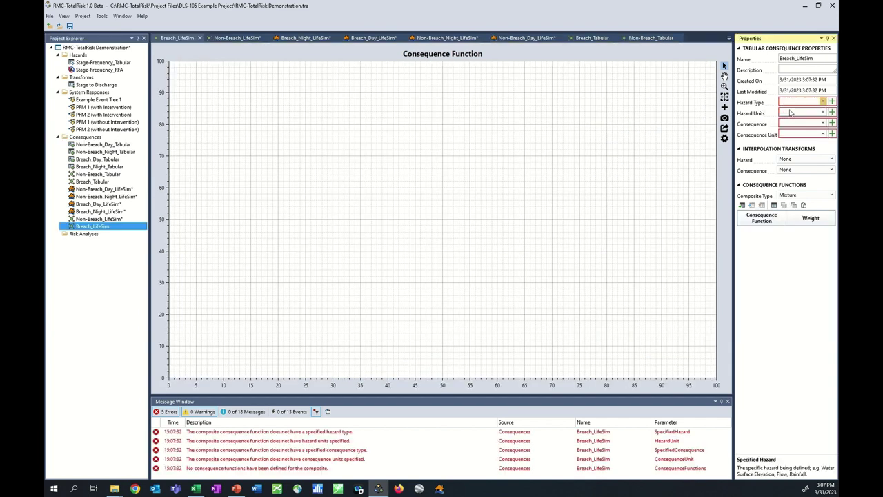
left_click(800, 112)
left_click(791, 123)
left_click(791, 124)
left_click(792, 136)
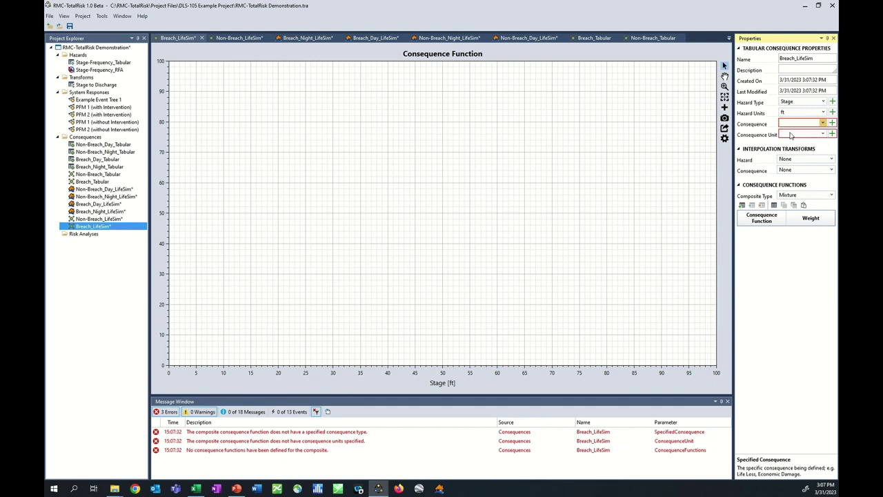
left_click(792, 134)
left_click(791, 143)
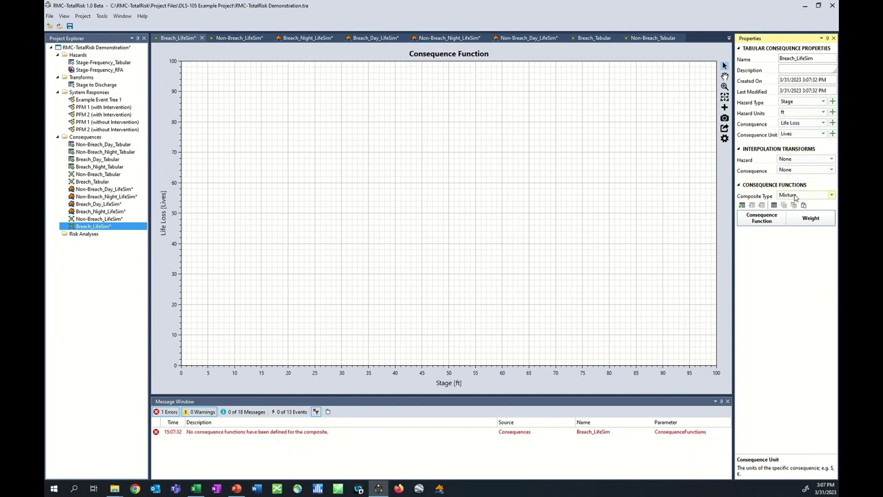
Step: Add Breach_Day_LifeSim and Breach_Night_LifeSim as the two consequence functions of the Breach_LifeSim composite
left_click(742, 205)
left_click(742, 205)
left_click(780, 230)
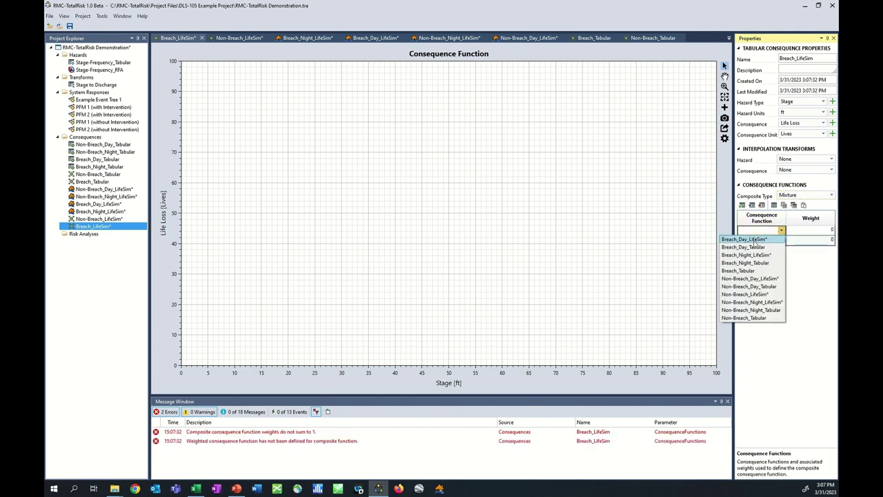
left_click(750, 239)
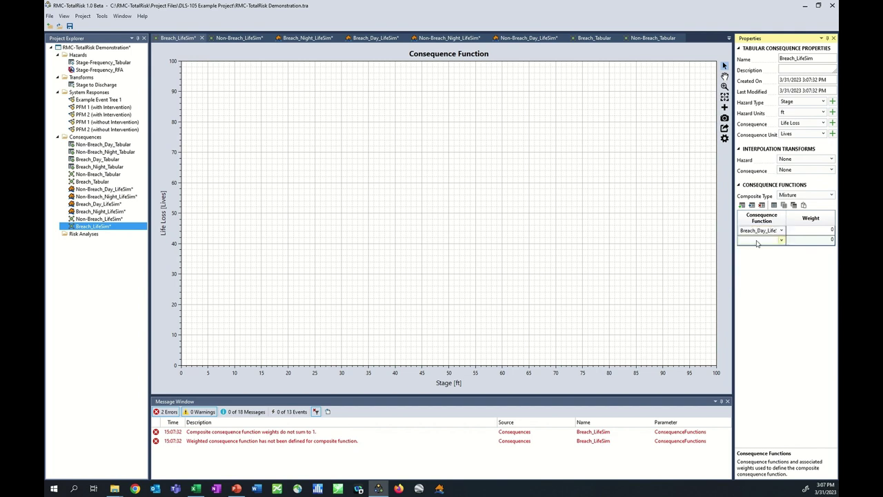
left_click(751, 240)
left_click(752, 267)
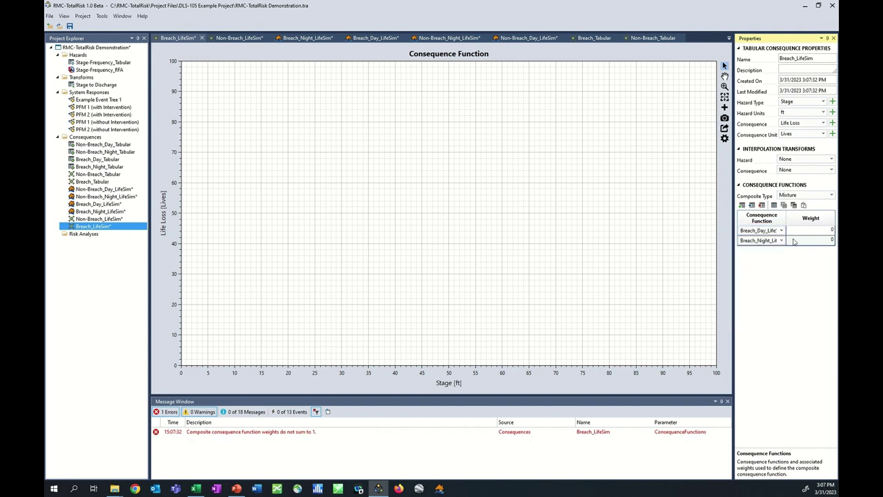
Step: Set the breach composite weights to 0.45 for day and 0.55 for night, and save the project
left_click(803, 232)
type("0.45")
key("Return")
type("0.55")
key("Return")
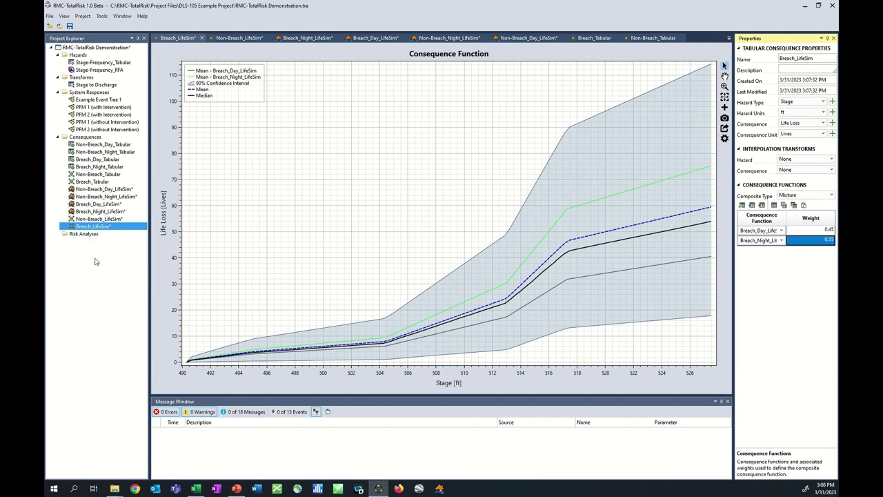
left_click(70, 25)
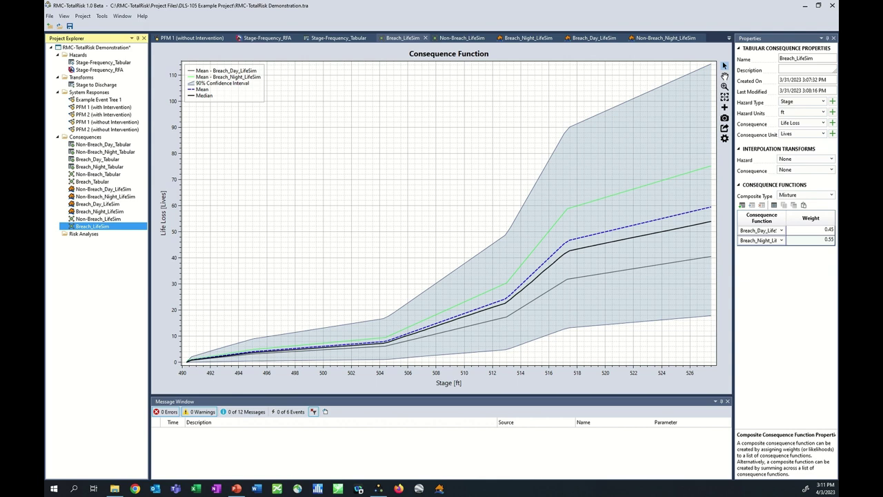
Step: Add a risk analysis named PFM 1_Tabular_Tabular to the project
right_click(97, 235)
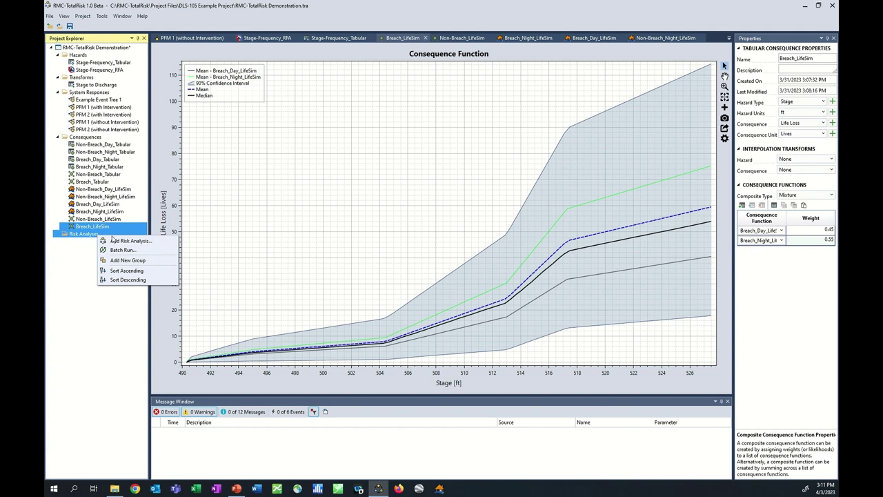
left_click(126, 241)
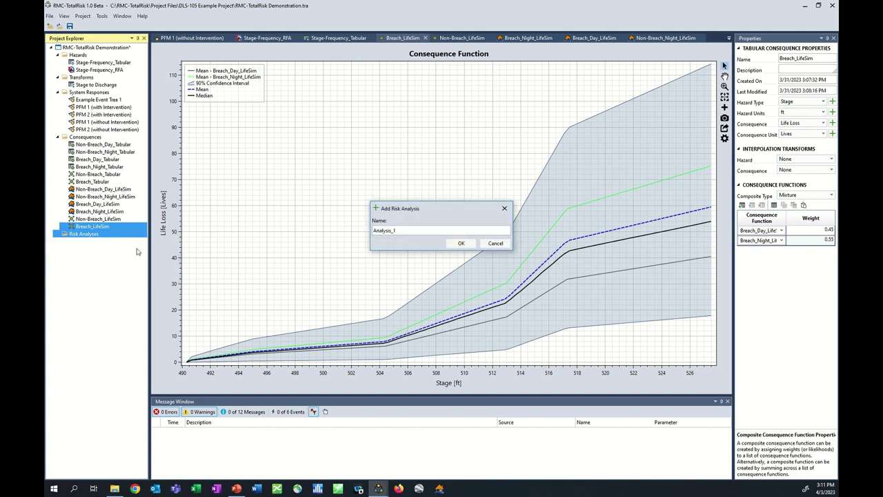
left_click_drag(401, 231, 362, 233)
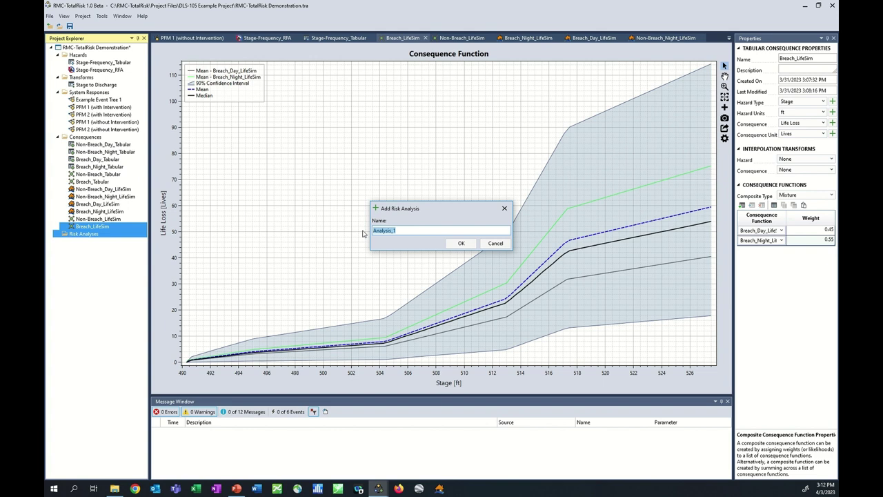
type("PFM 1_Tabular_Tabular")
left_click(458, 244)
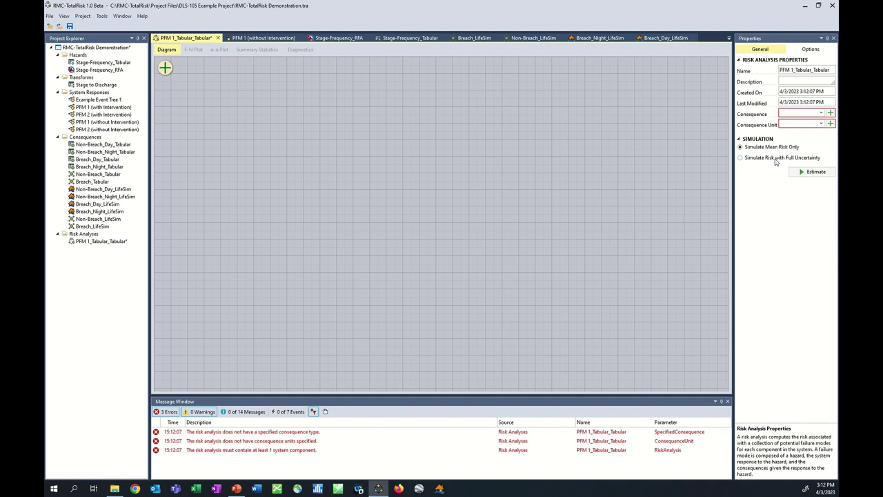
Step: Review the risk analysis options, including the default integration settings, failure mode methods and joint consequence rules
left_click(811, 50)
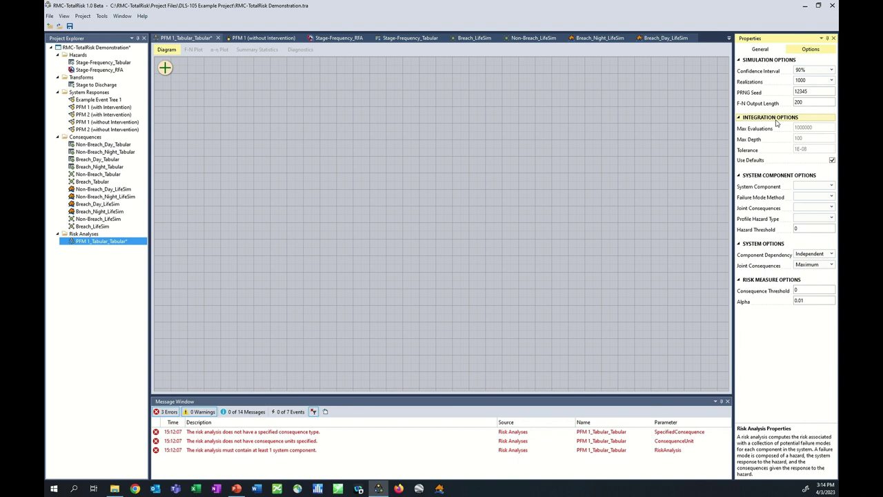
left_click(832, 161)
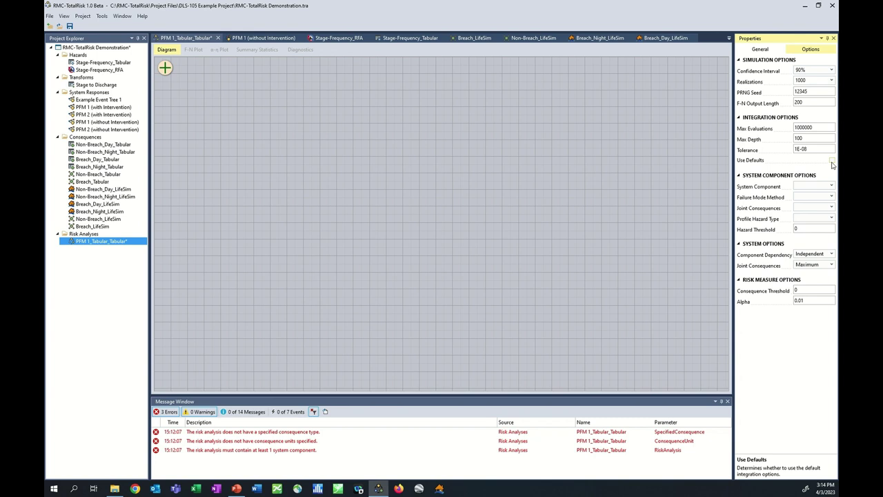
left_click(833, 161)
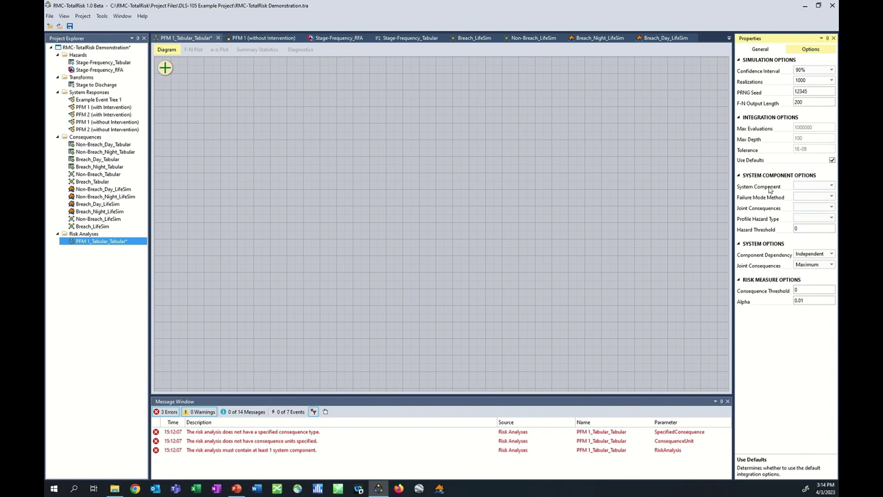
left_click(804, 198)
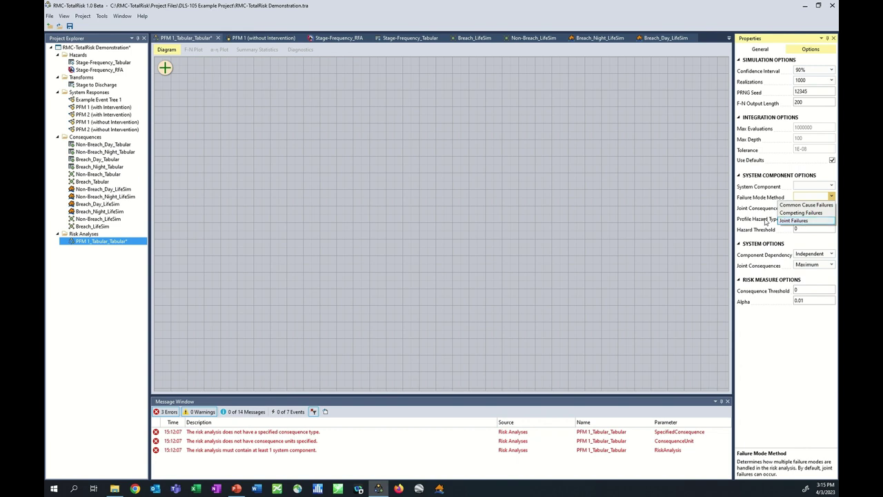
left_click(766, 221)
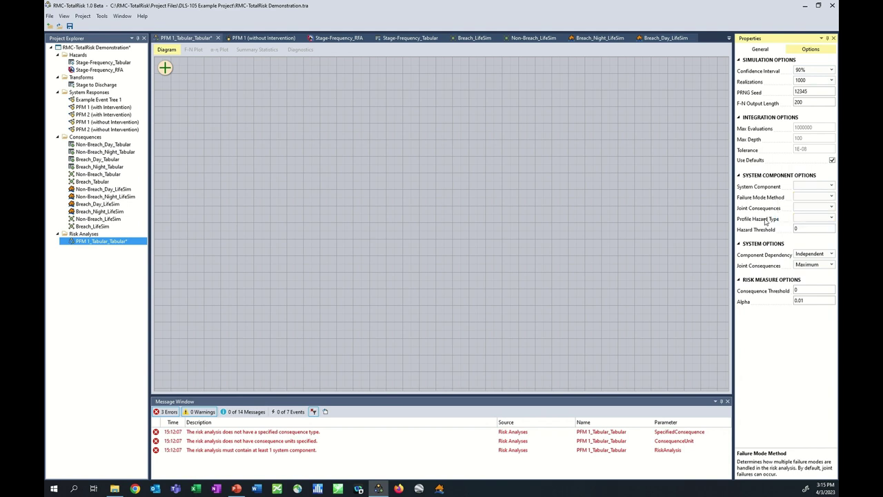
left_click(825, 209)
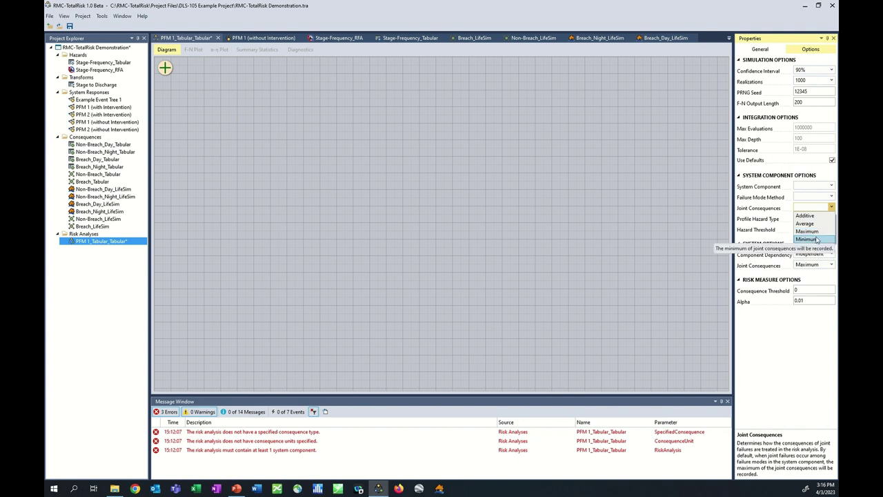
left_click(650, 223)
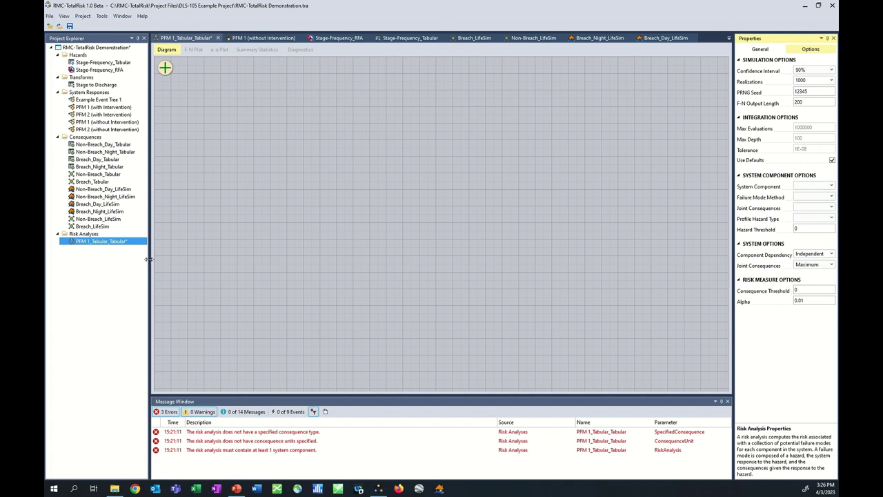
Step: Set the risk analysis consequence to Life Loss and its consequence unit to Lives
left_click(760, 50)
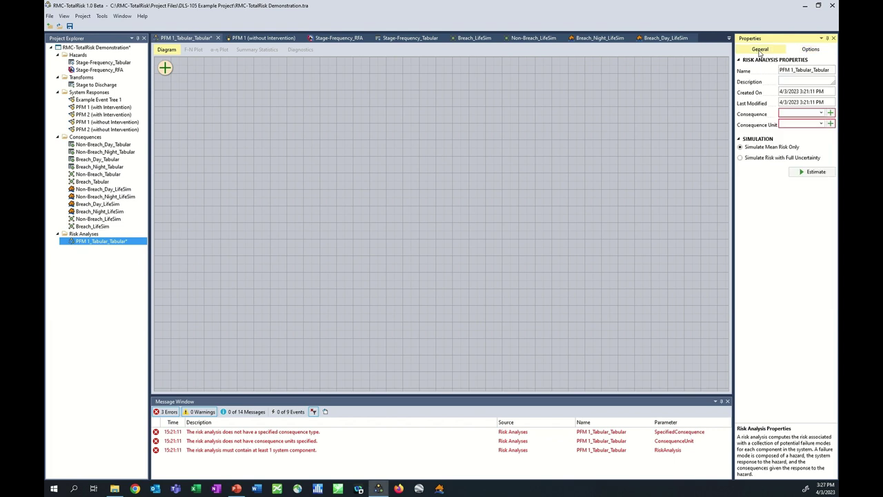
left_click(795, 113)
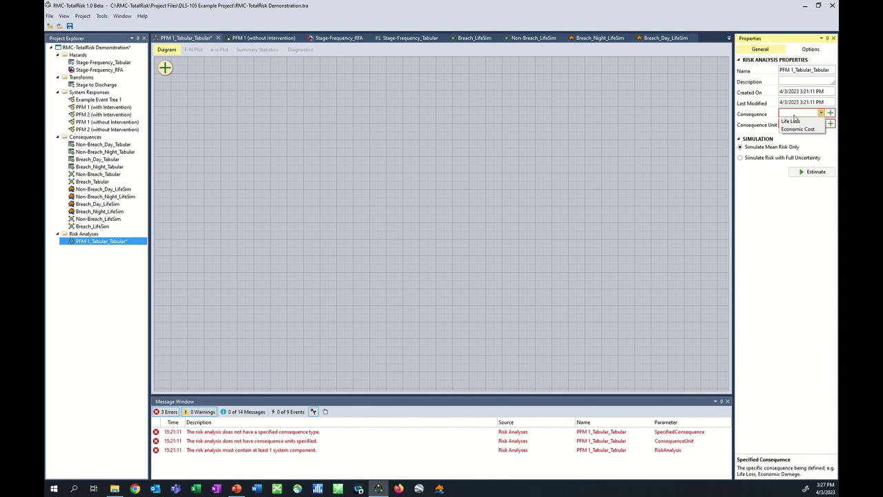
left_click(795, 122)
left_click(795, 125)
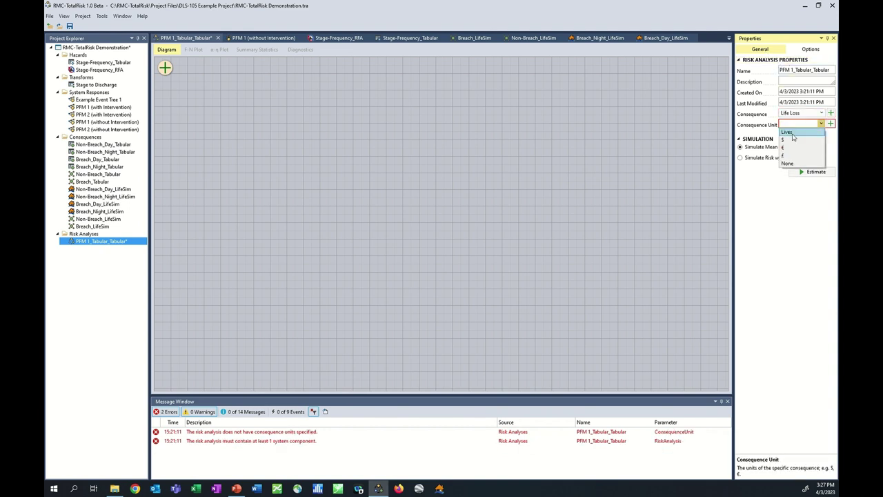
left_click(792, 133)
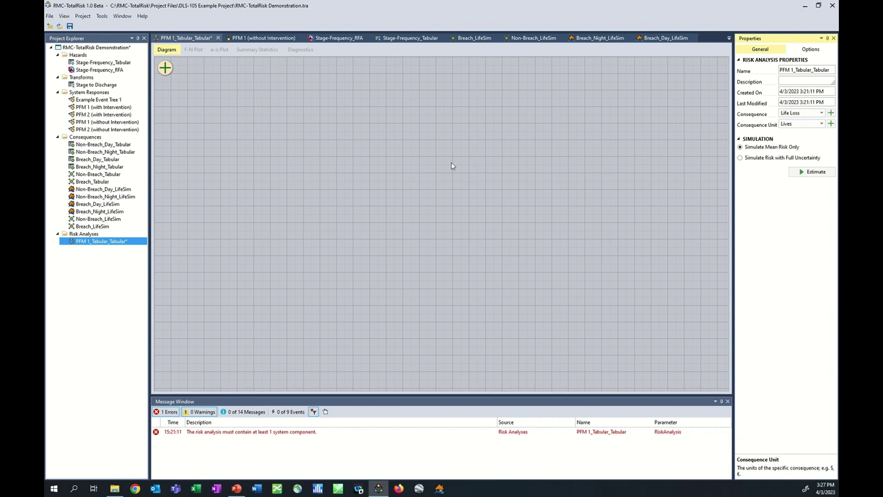
Step: Add a hazard node to the risk analysis diagram and assign it the Stage-Frequency_Tabular function
right_click(308, 151)
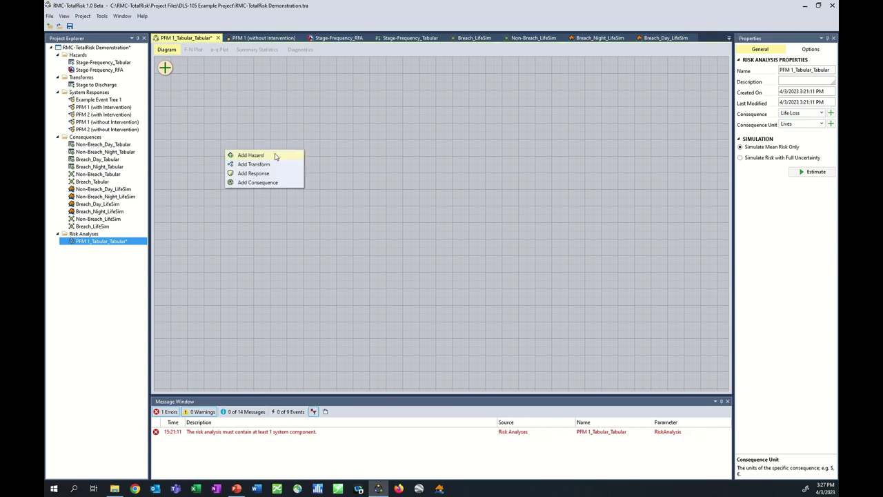
left_click(283, 118)
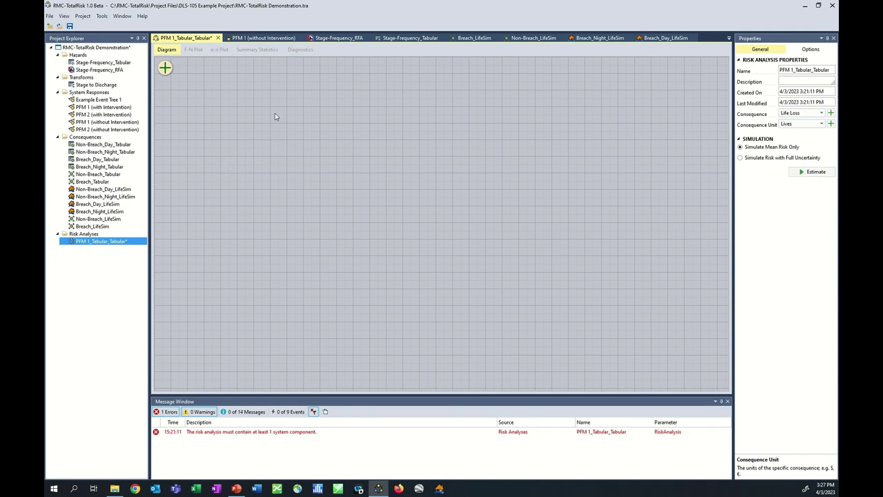
left_click(165, 67)
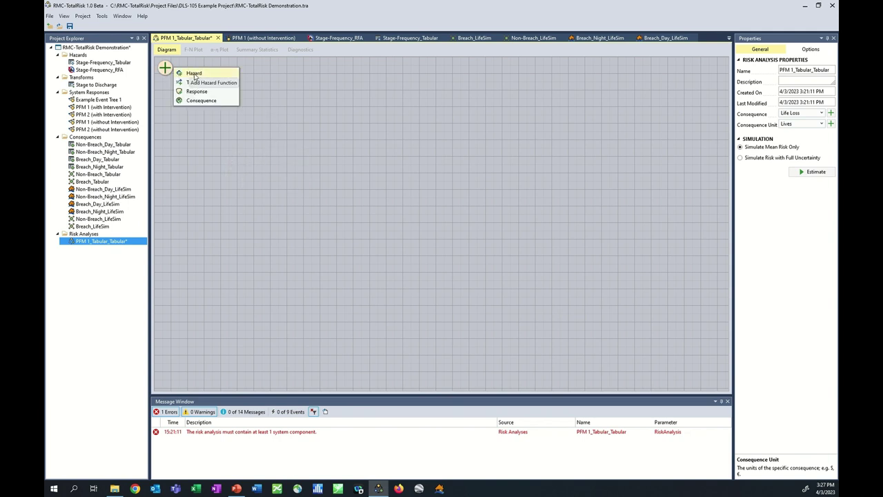
left_click(194, 74)
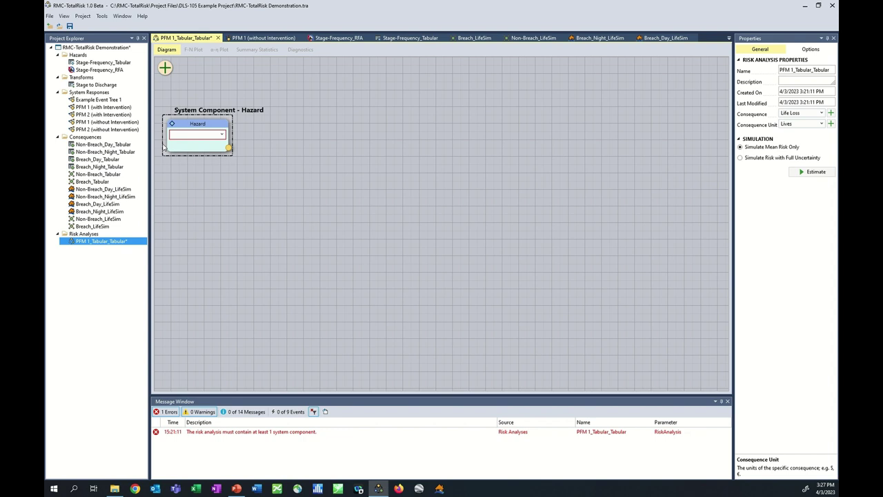
left_click(223, 135)
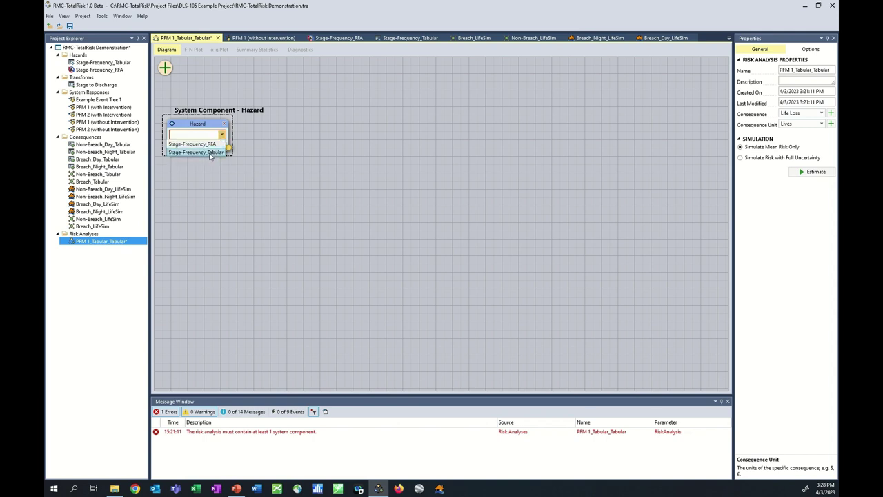
left_click(210, 153)
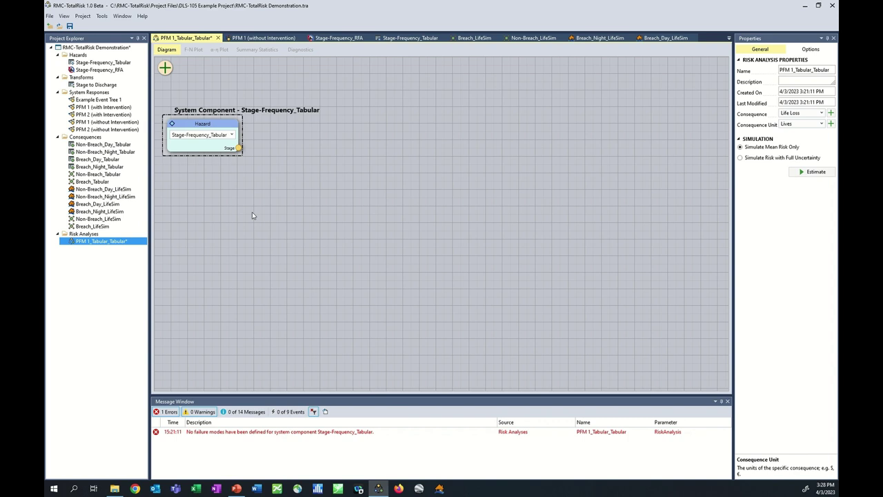
right_click(303, 167)
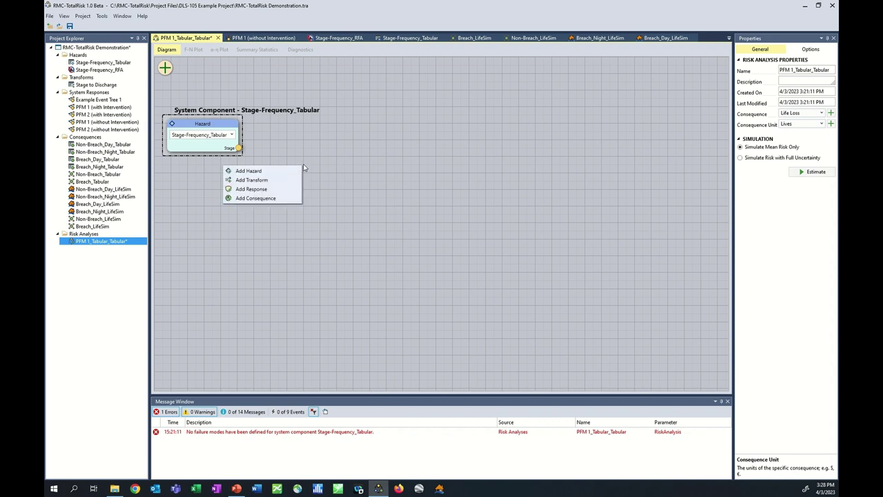
left_click(406, 133)
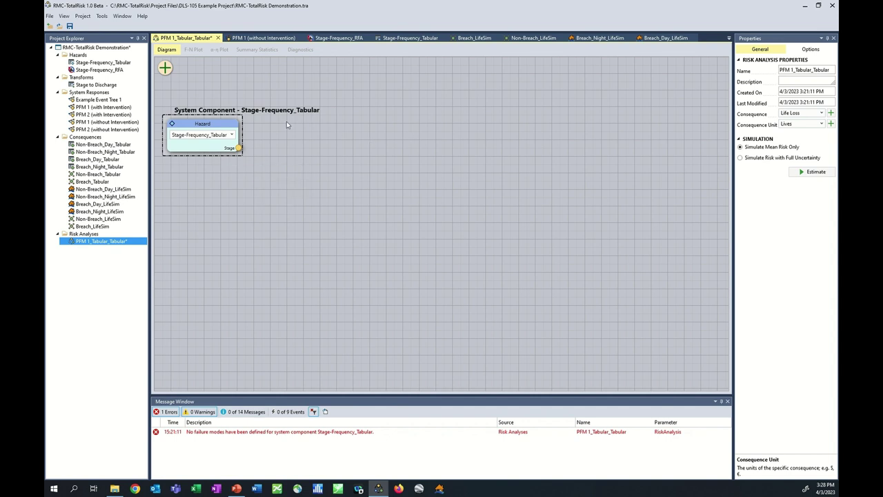
left_click(165, 68)
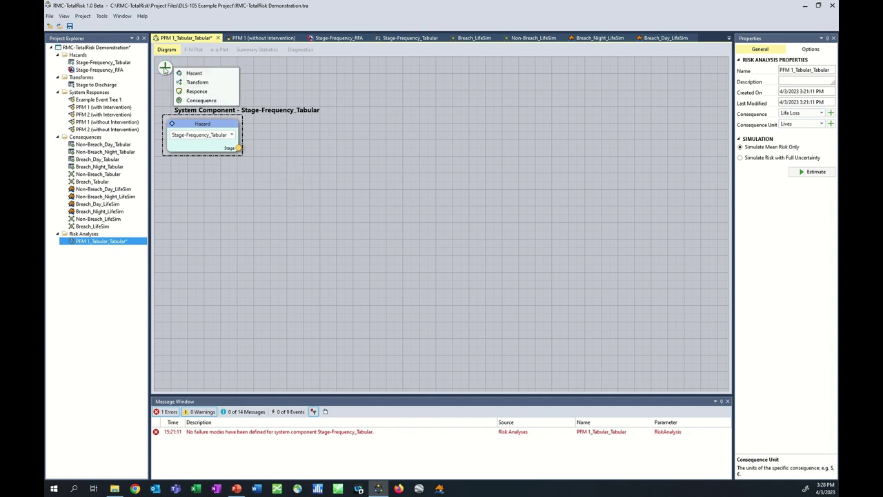
left_click(253, 215)
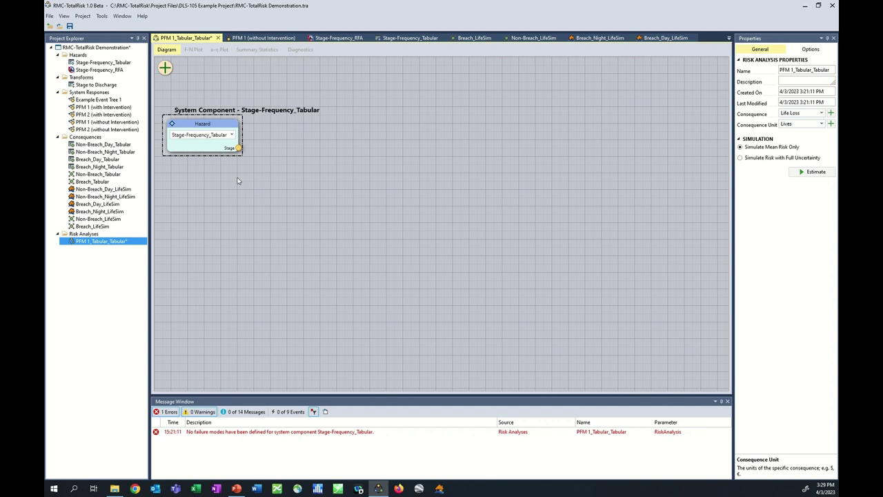
Step: Add a transform node to the hazard's Stage output and assign it the Stage to Discharge function
left_click(238, 148)
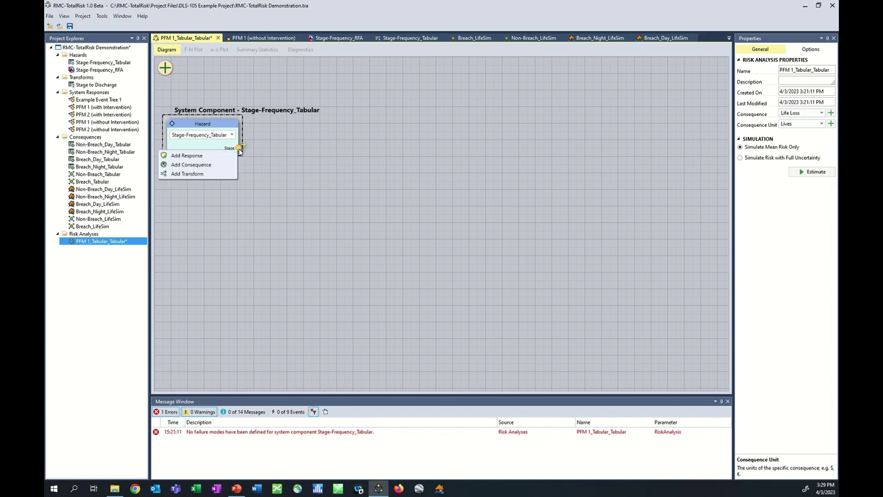
left_click(218, 174)
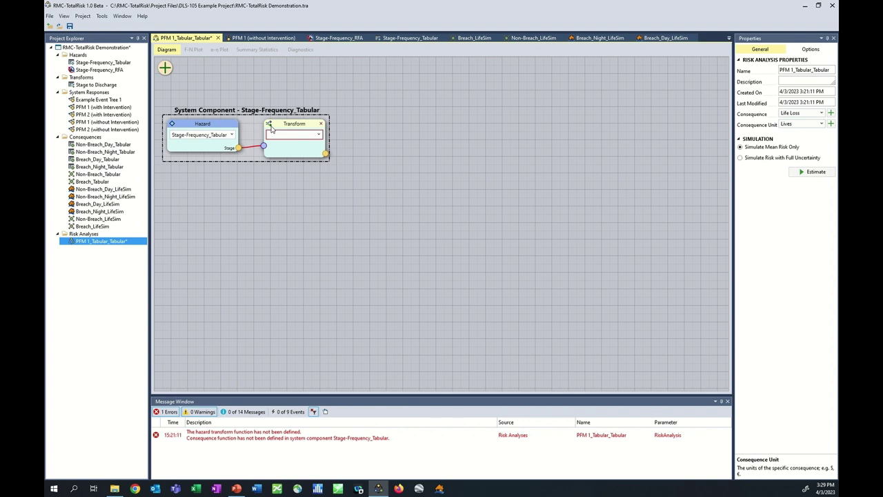
left_click(316, 135)
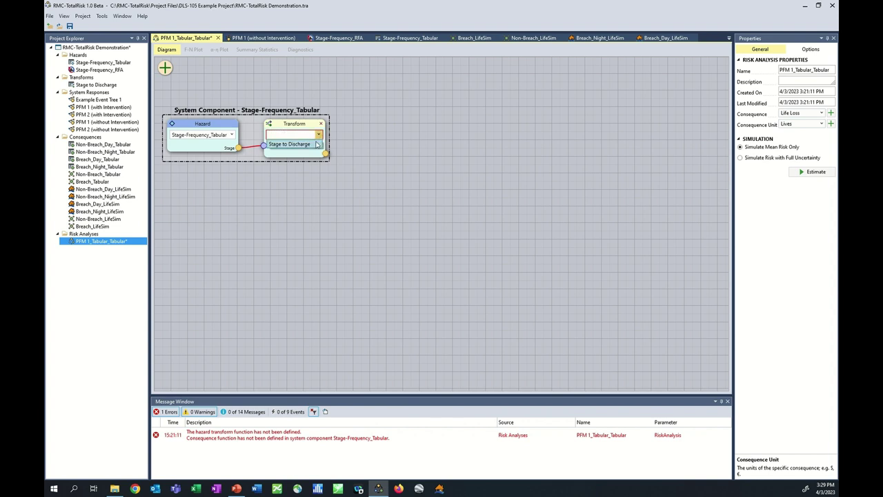
left_click(311, 147)
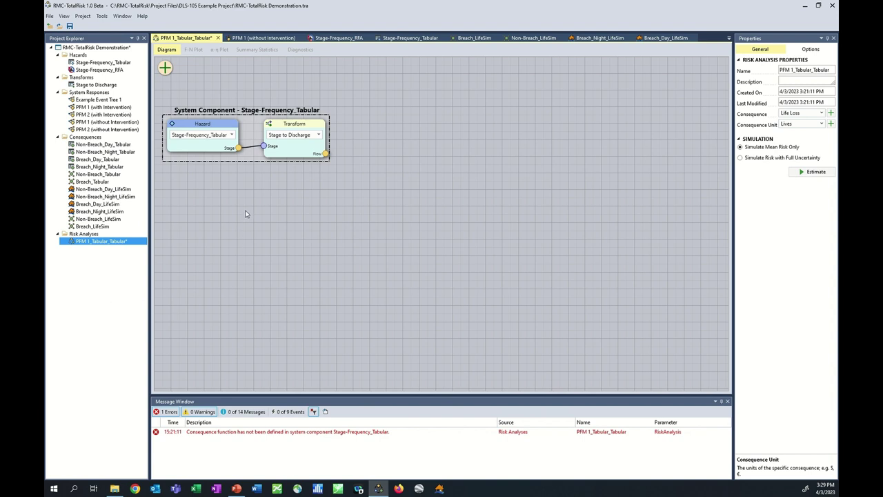
Step: Try connecting a Non-Breach_Tabular consequence node to the transform's Flow output
left_click(325, 153)
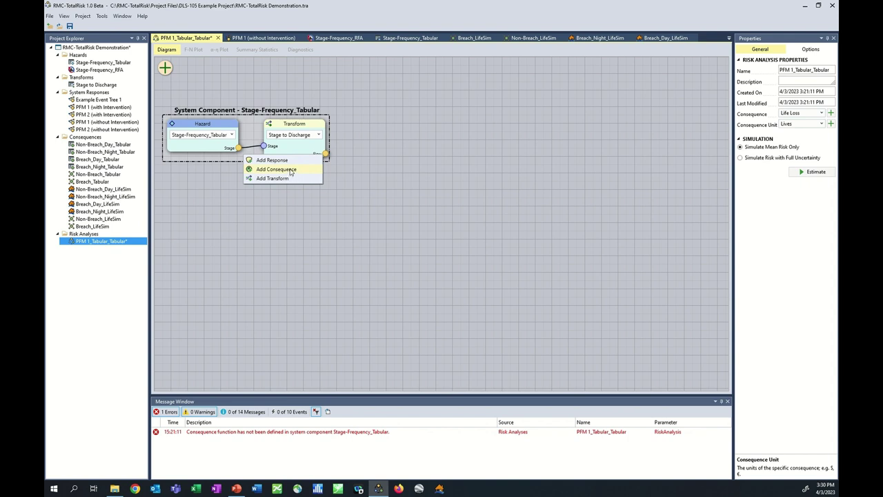
left_click(291, 173)
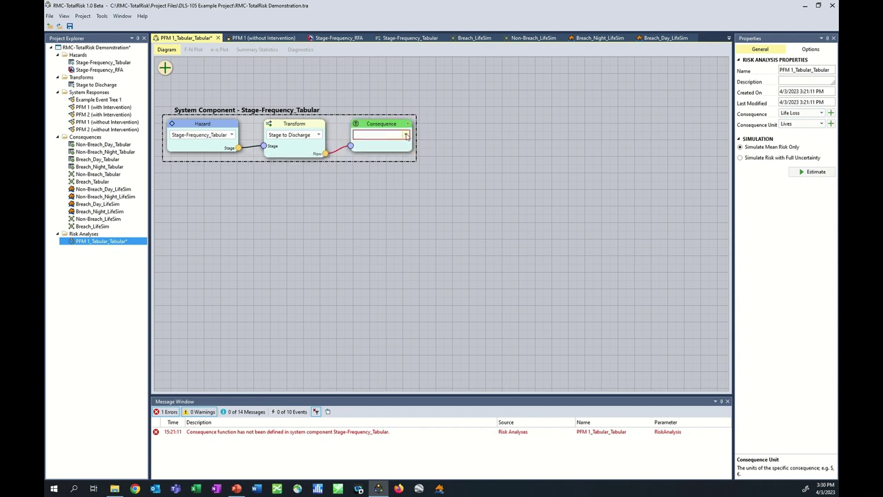
left_click(407, 135)
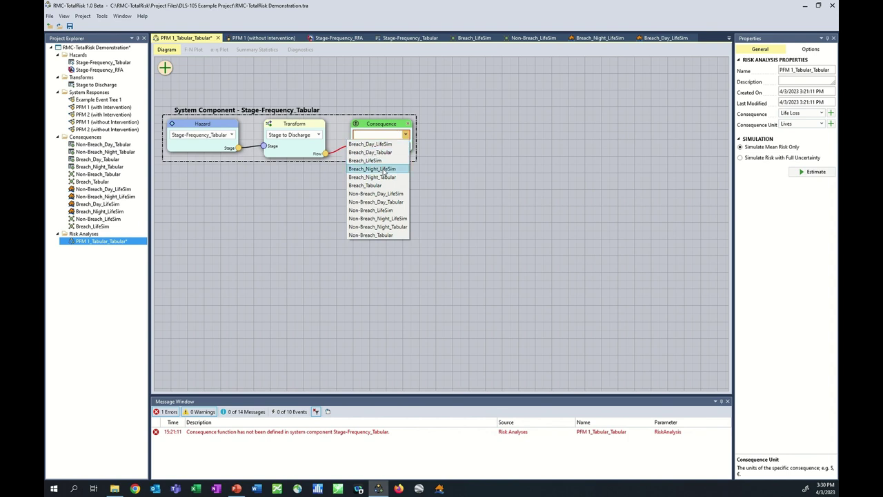
left_click(372, 236)
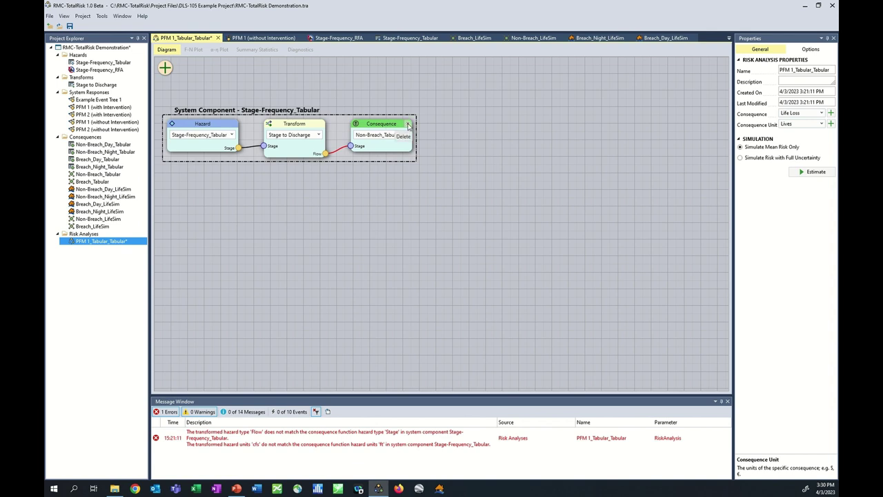
Step: Delete the consequence node and the Stage to Discharge transform node from the diagram
left_click(408, 125)
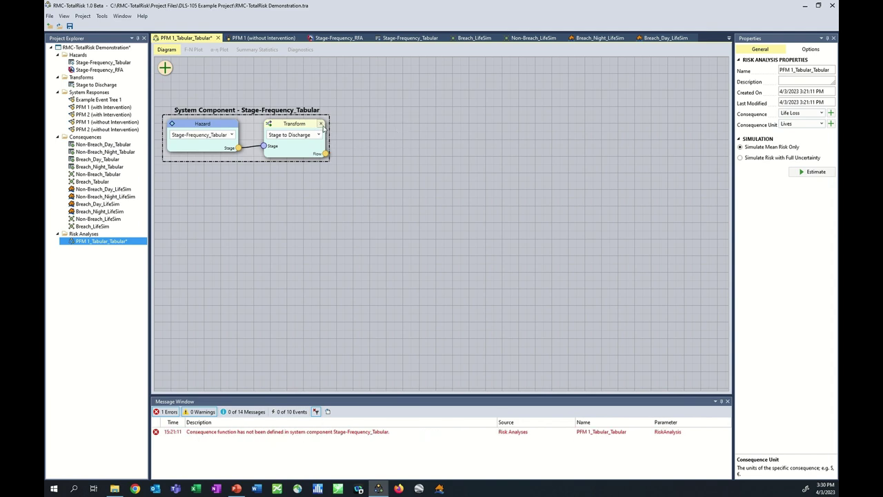
left_click(321, 125)
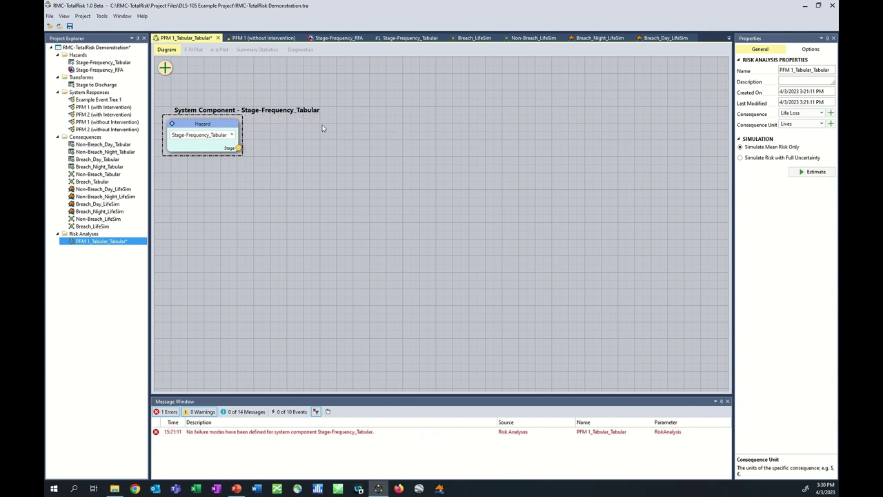
Step: Add a consequence node directly to the hazard's Stage output and assign it the Non-Breach_Tabular function
left_click(239, 149)
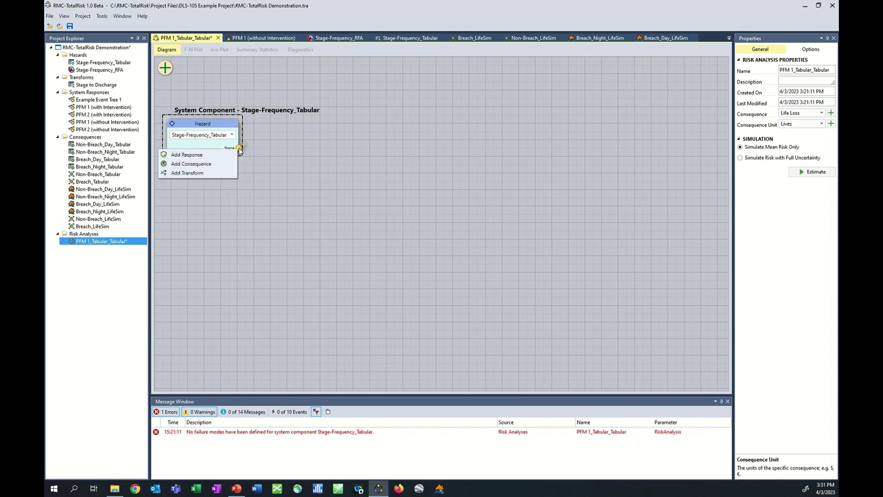
left_click(206, 166)
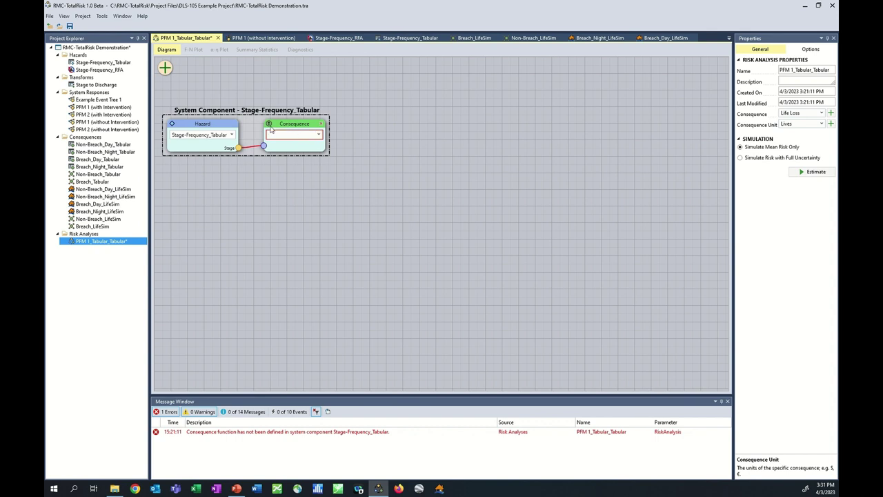
left_click(319, 134)
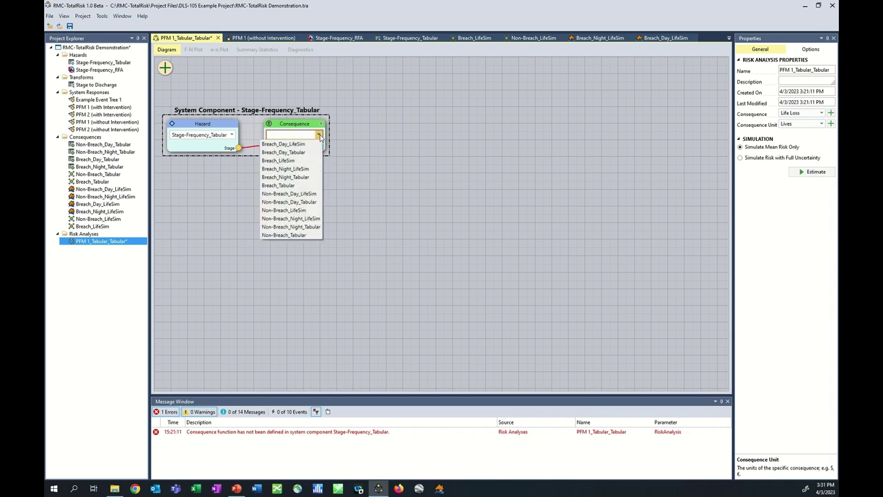
left_click(294, 235)
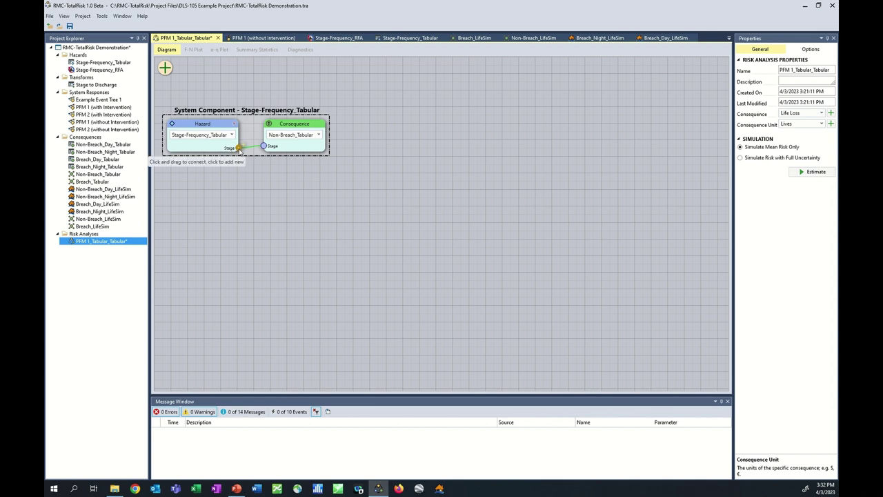
Step: Add a response node to the hazard's Stage output and assign it the PFM 1 (without Intervention) function
left_click(238, 149)
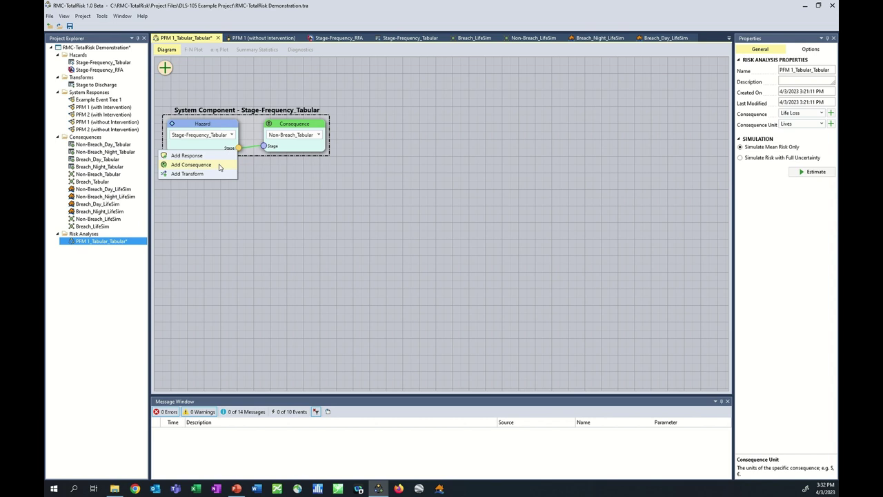
left_click(187, 156)
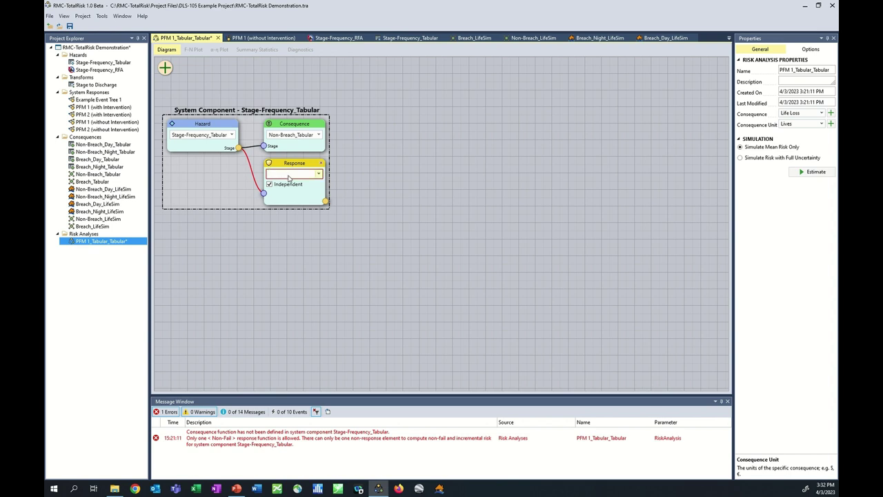
left_click(317, 174)
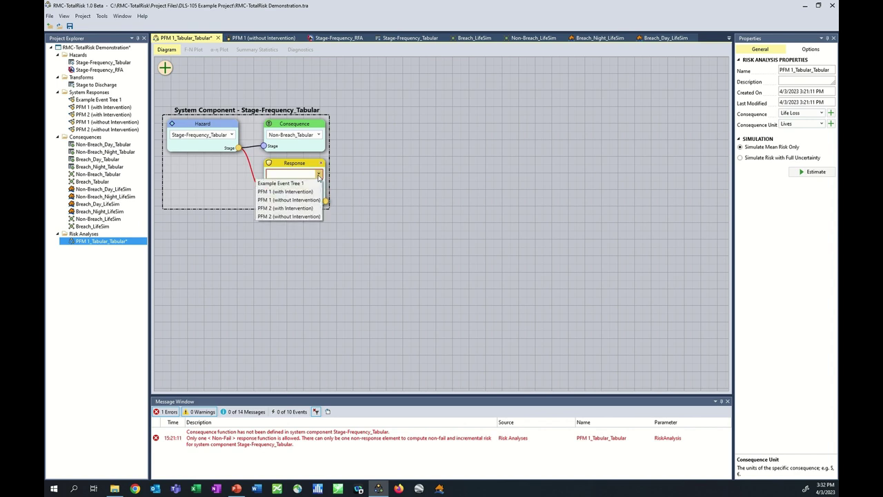
left_click(290, 200)
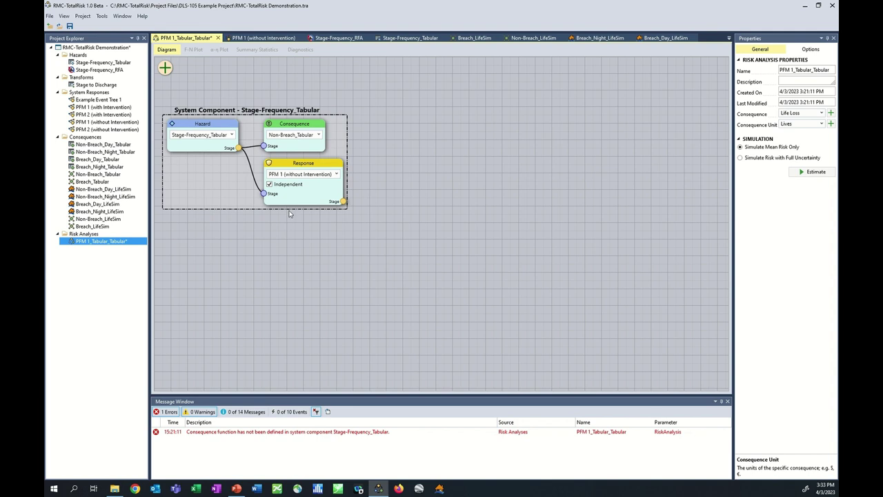
Step: Add a consequence node to the response's Stage output and assign it the Breach_Tabular function
left_click(343, 202)
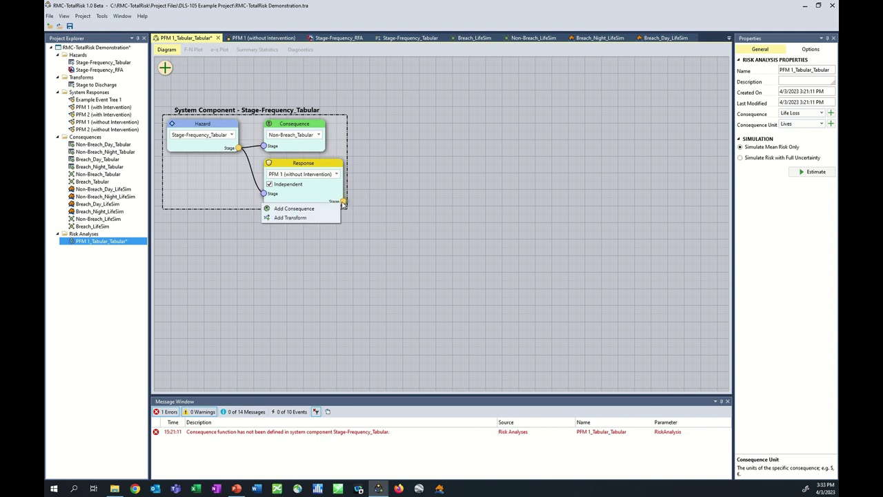
left_click(328, 212)
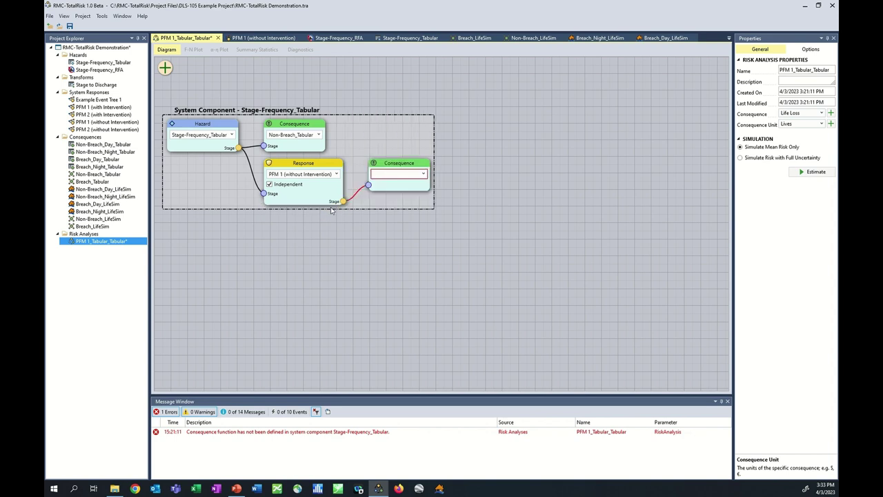
left_click(423, 175)
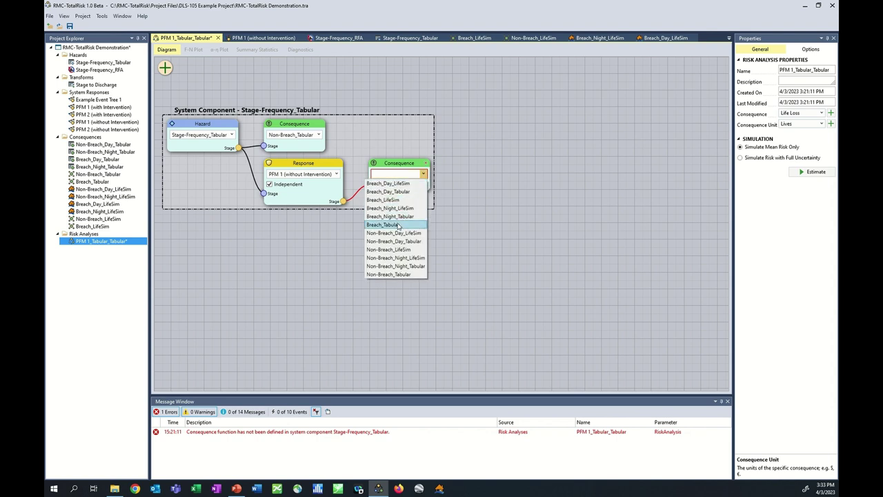
left_click(397, 225)
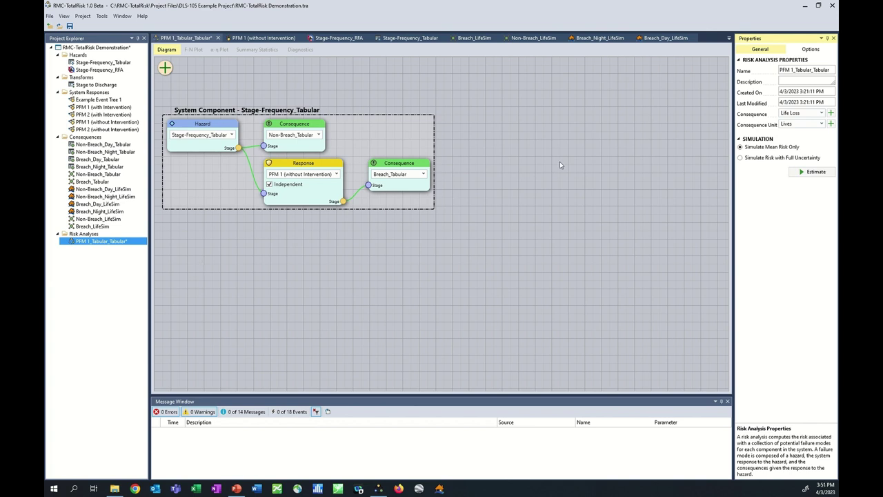
Step: Set the analysis options to 10000 realizations and the Competing Failures failure mode method
left_click(811, 50)
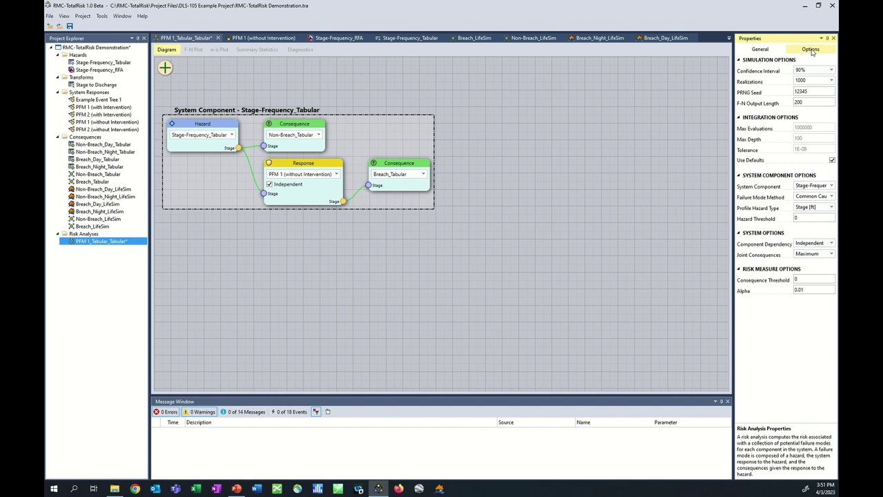
left_click(832, 80)
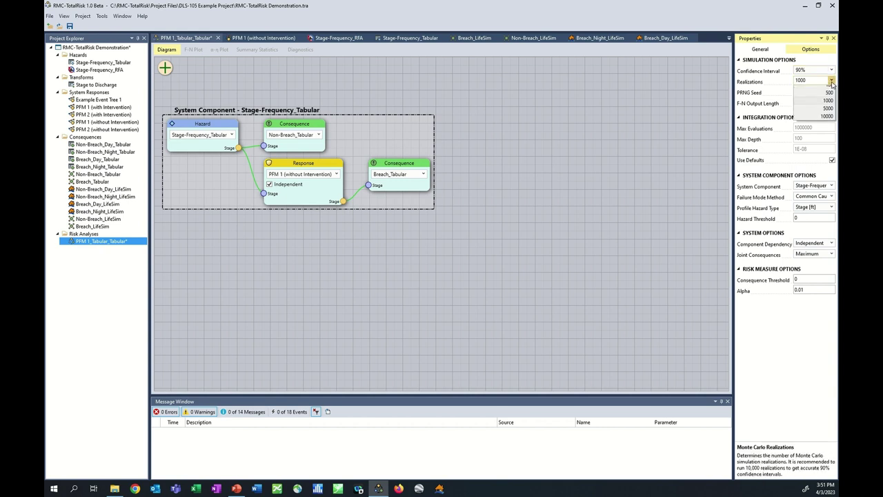
left_click(821, 122)
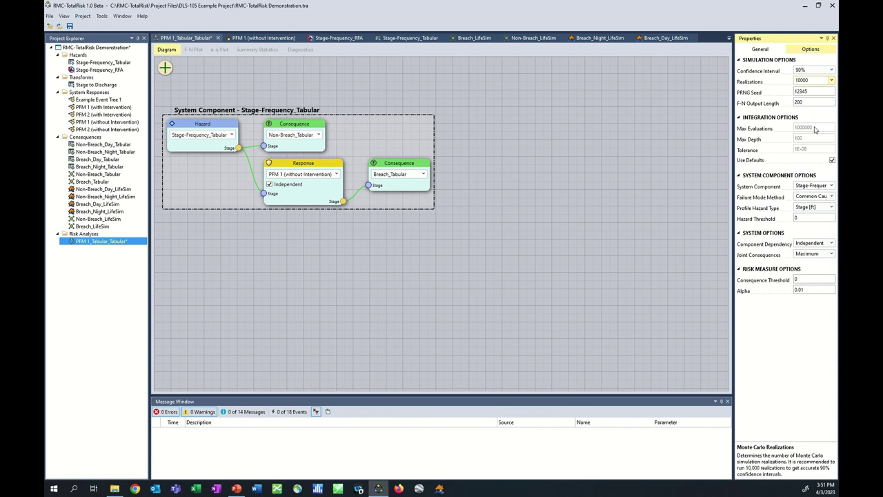
left_click(832, 198)
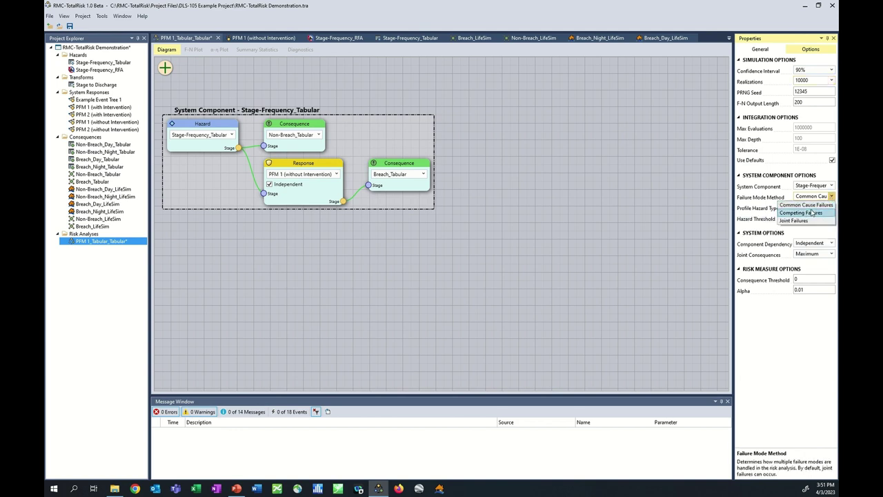
left_click(812, 213)
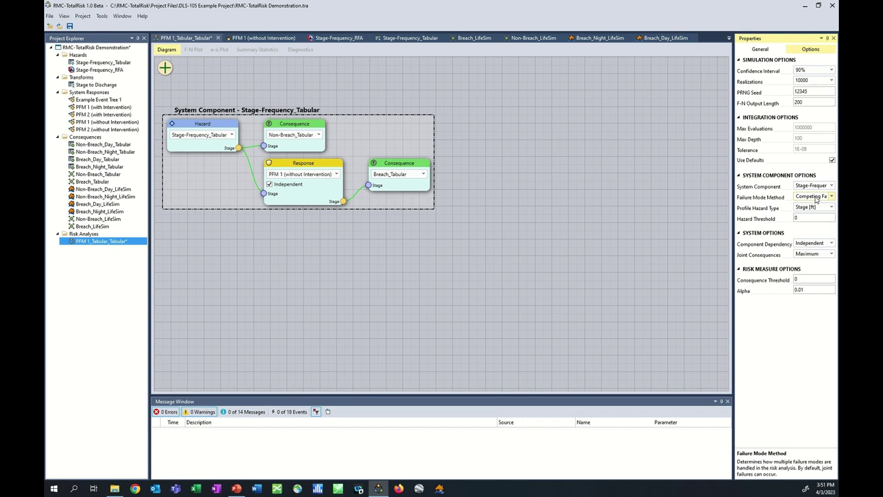
Step: Run the risk estimate with only the mean risk simulated
left_click(760, 50)
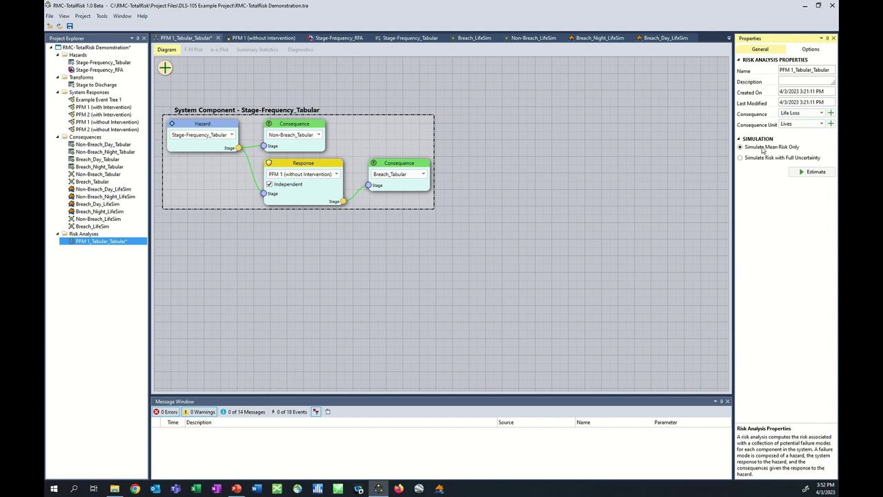
left_click(814, 171)
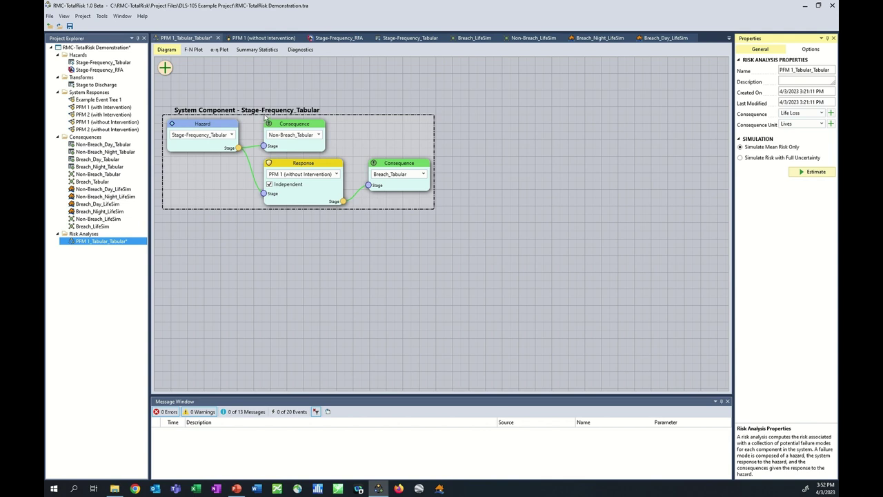
left_click(165, 67)
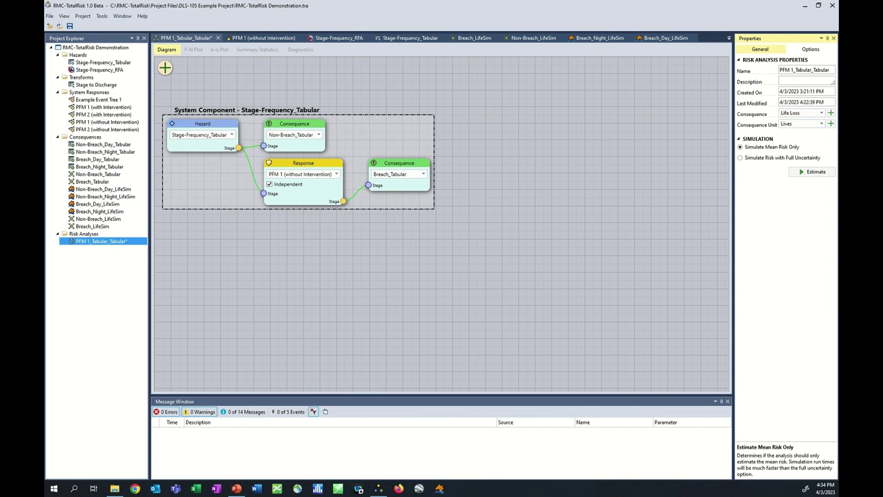
Step: Run the estimate with full uncertainty simulated and display the resulting F-N plot
left_click(740, 158)
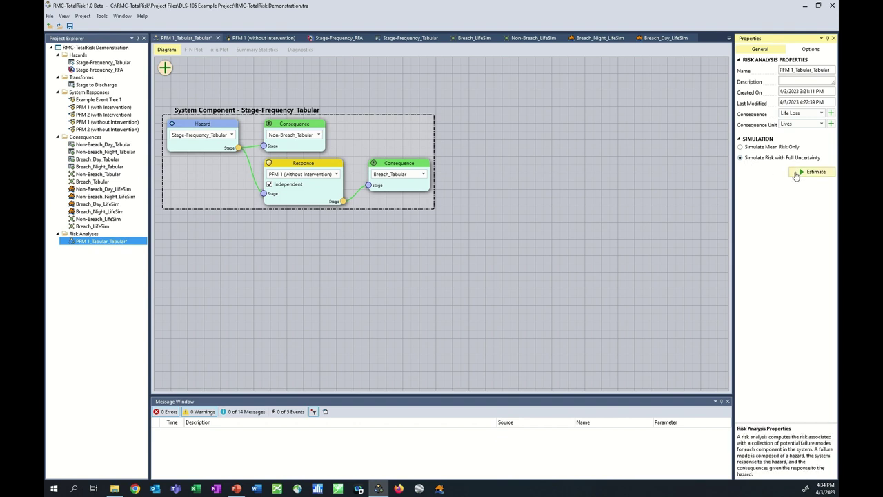
left_click(796, 173)
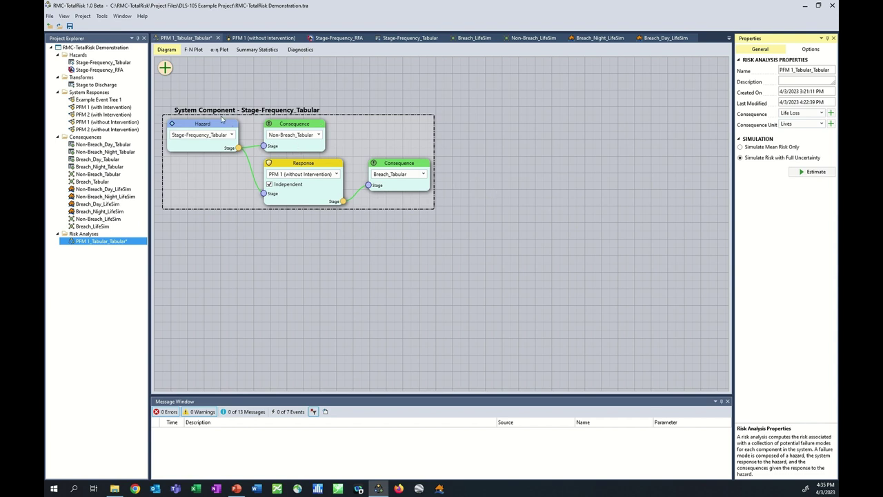
left_click(194, 50)
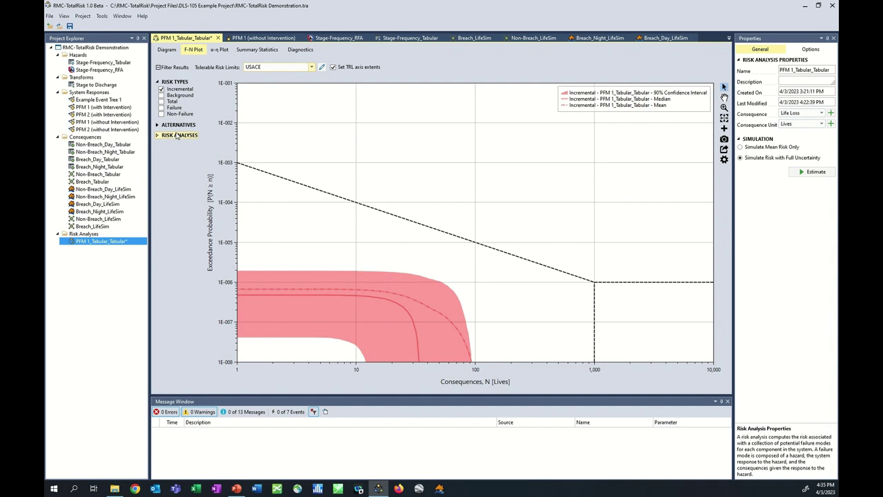
mouse_move(177, 92)
Step: Switch the F-N plot's tolerable risk limits to ANCOLD, and add a blank Custom limit in the Tolerable Risk Limit Editor
left_click(311, 67)
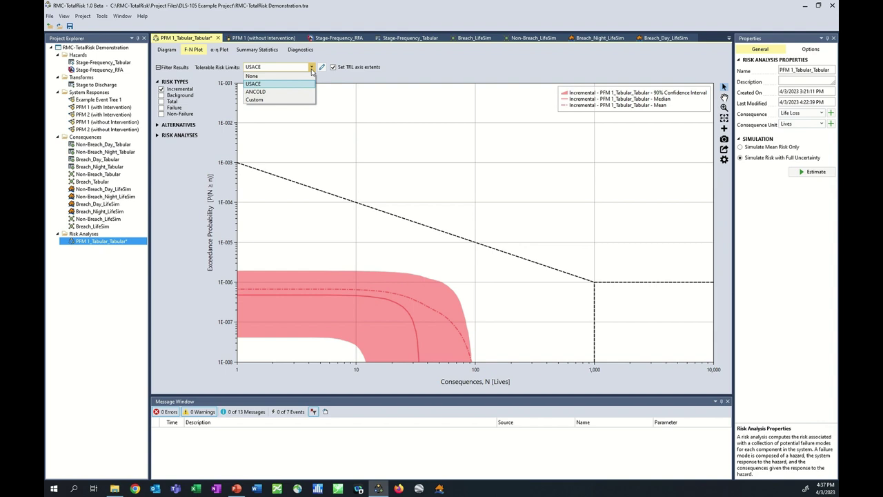
left_click(279, 93)
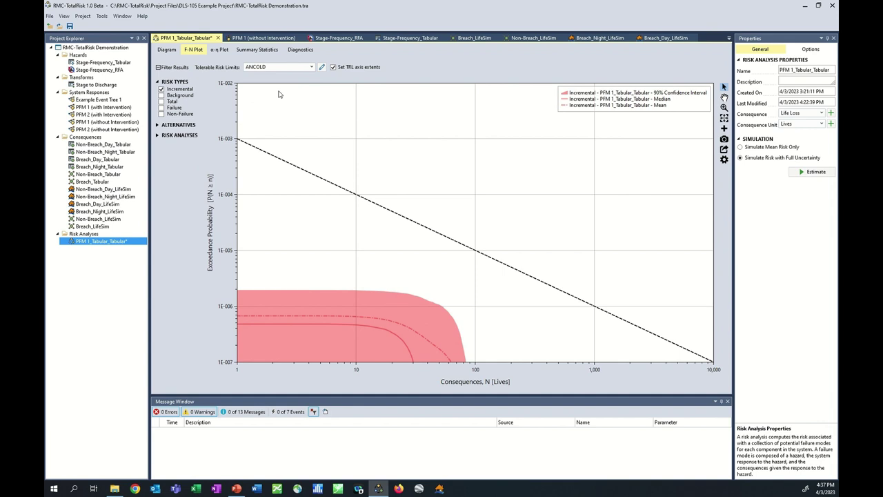
left_click(322, 69)
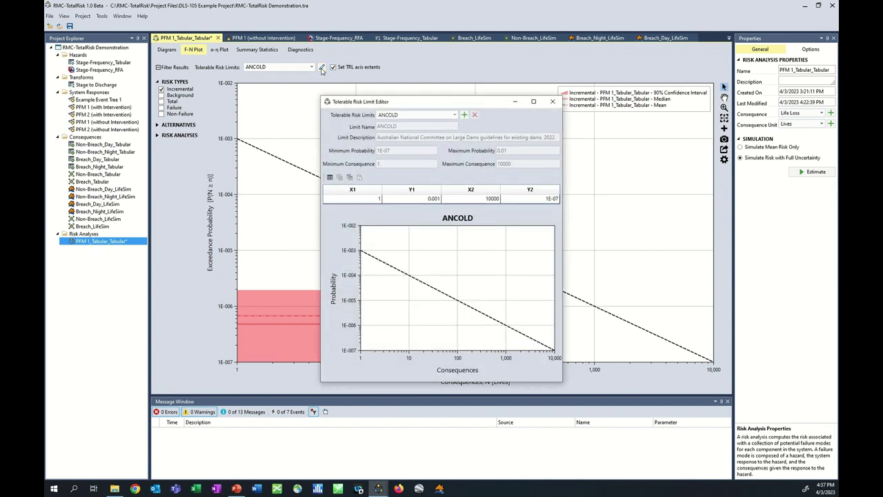
left_click(465, 117)
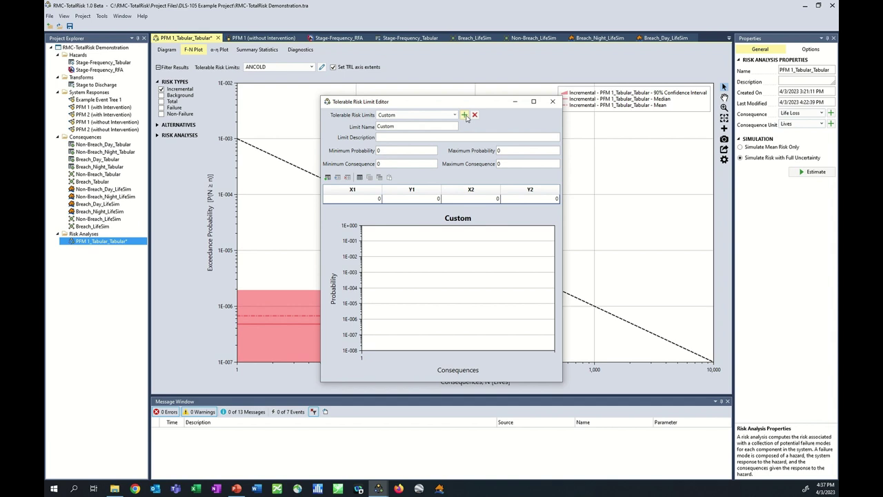
left_click(553, 101)
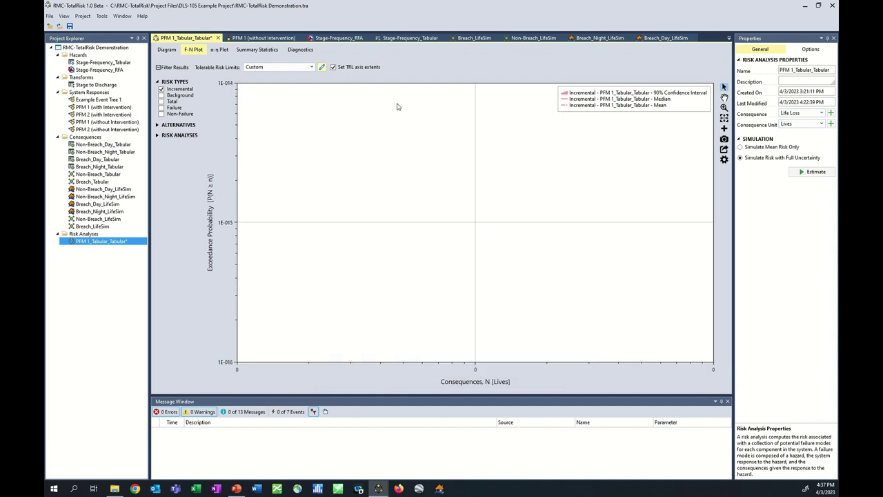
Step: Review the α-η plot, the summary statistics and the integration diagnostics of the risk analysis
left_click(221, 51)
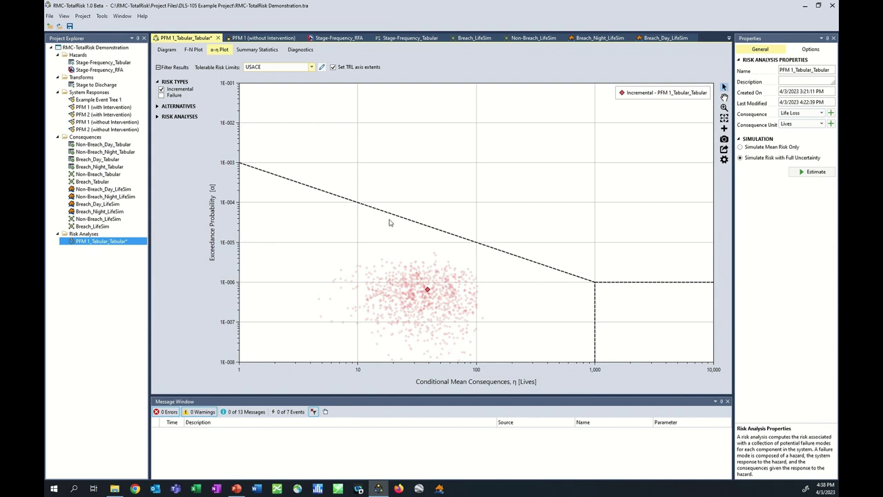
left_click(260, 54)
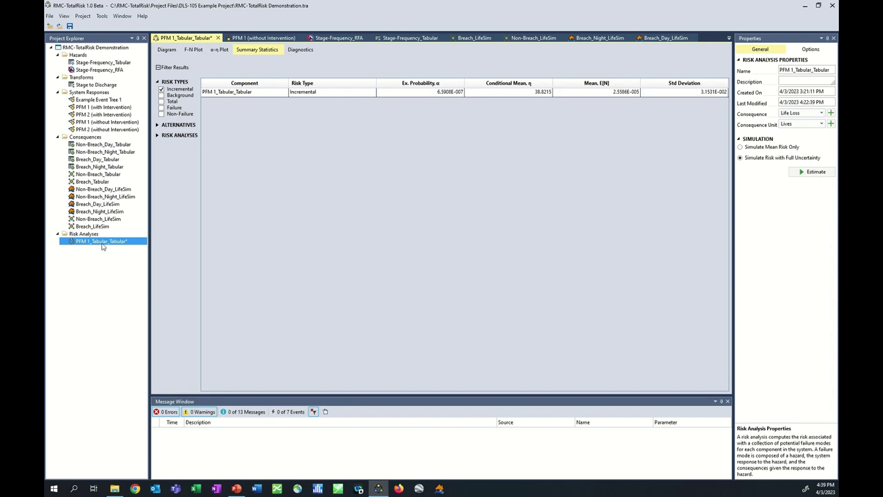
left_click(301, 50)
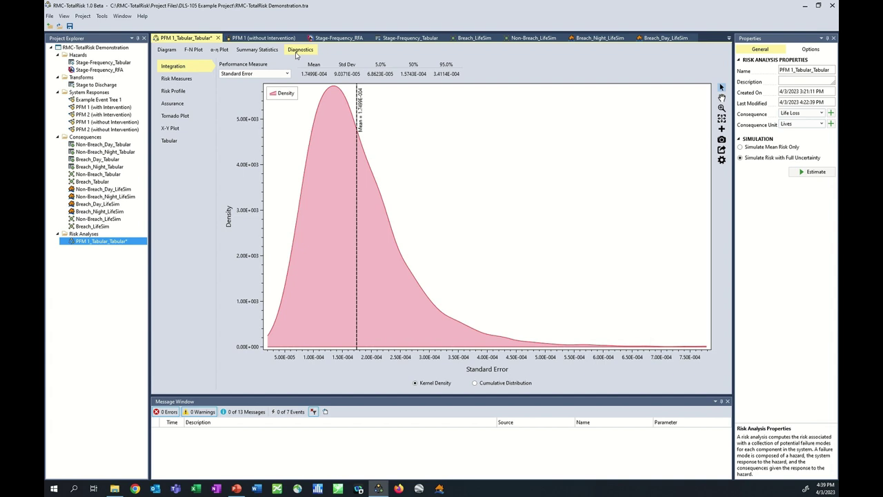
Step: Show the risk measures diagnostic for the Incremental risk type
left_click(184, 79)
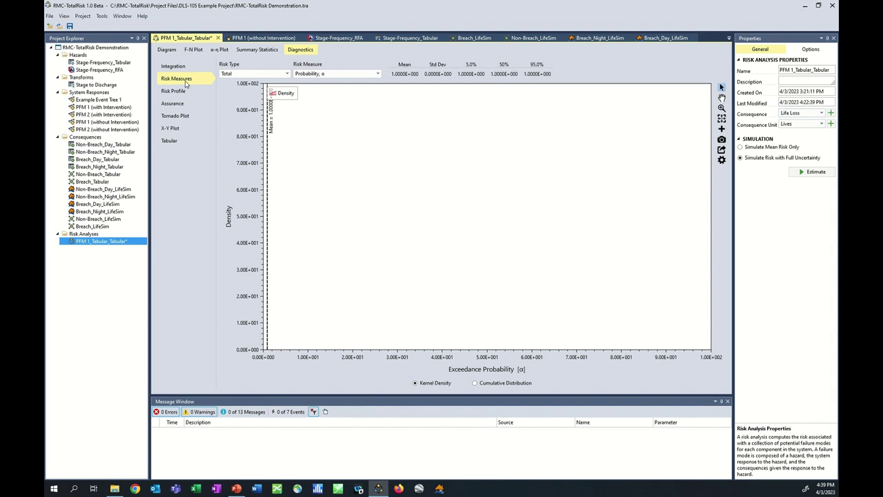
left_click(285, 74)
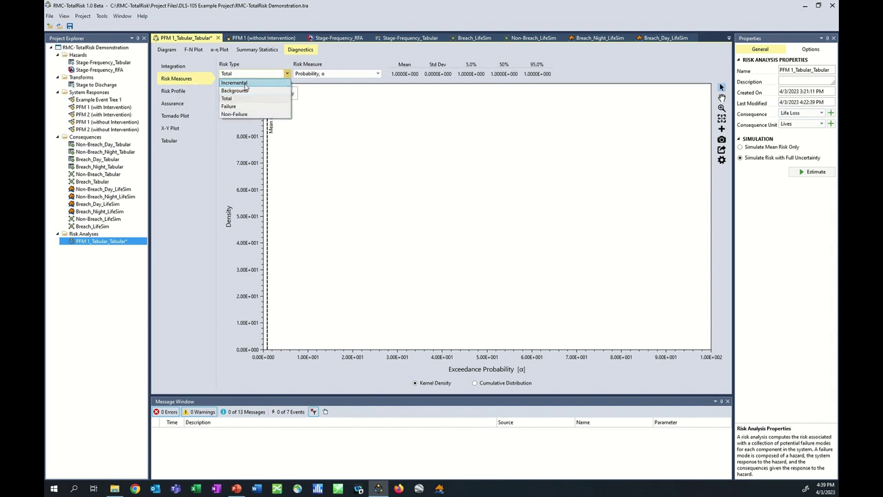
left_click(243, 97)
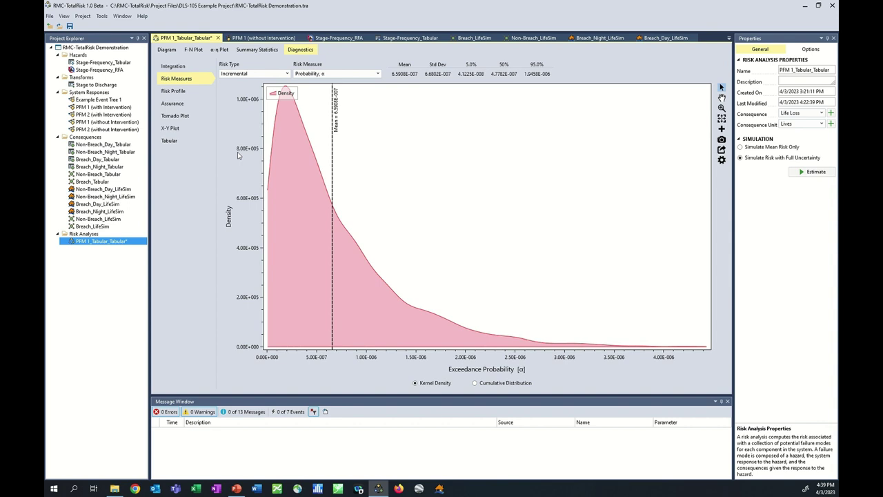
Step: Show the risk profile of the Stage-Frequency_Tabular component for the Incremental risk type
left_click(181, 93)
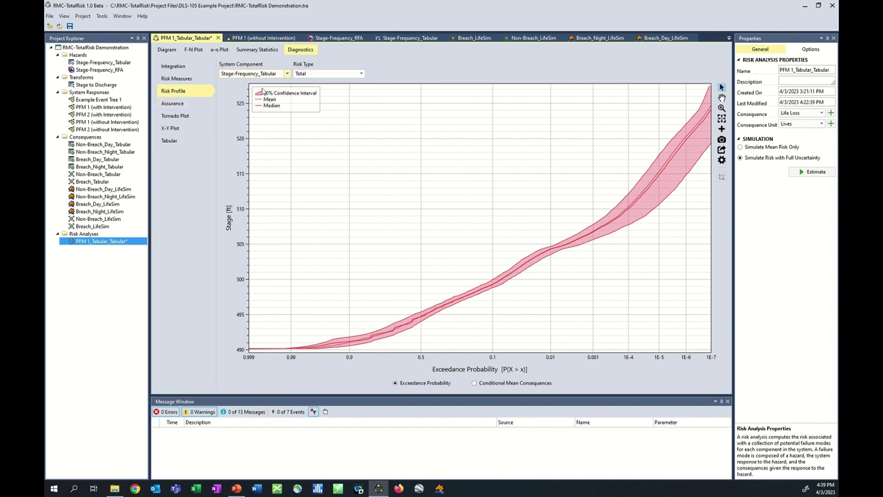
left_click(316, 76)
left_click(317, 85)
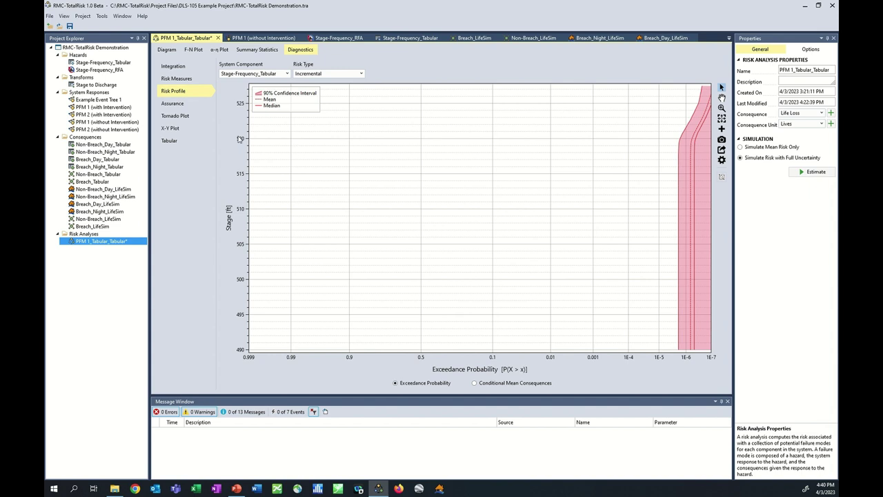
Step: View the assurance diagnostic and show the tornado plot for Incremental risk at a hazard level of about 525.5
left_click(172, 105)
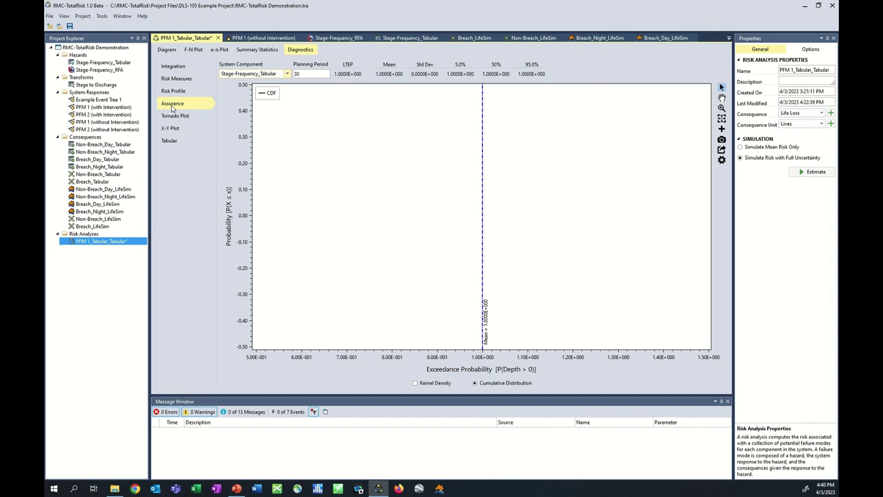
left_click(177, 118)
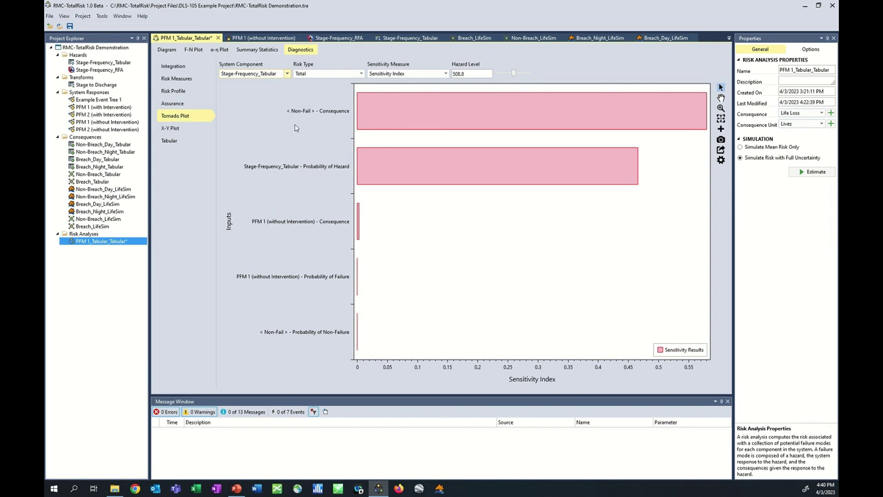
left_click(318, 76)
left_click(318, 83)
left_click_drag(513, 73, 529, 73)
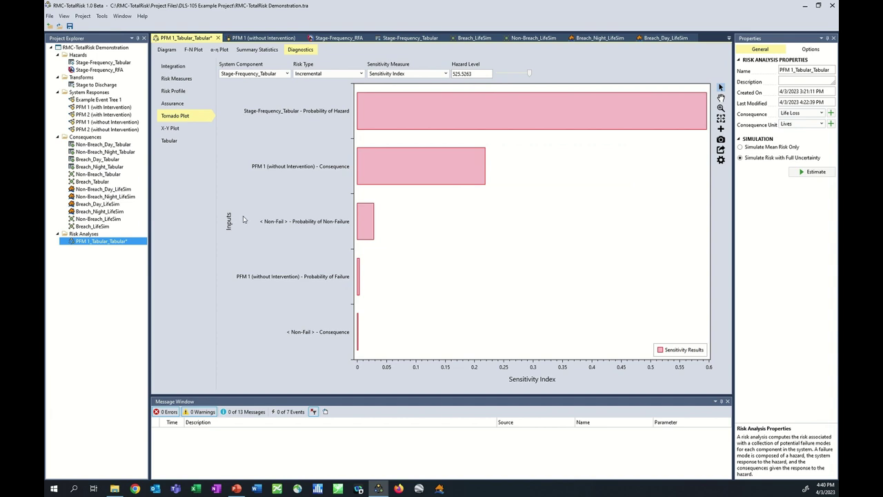
Step: Show the X-Y plot diagnostic for the Incremental risk type
left_click(169, 128)
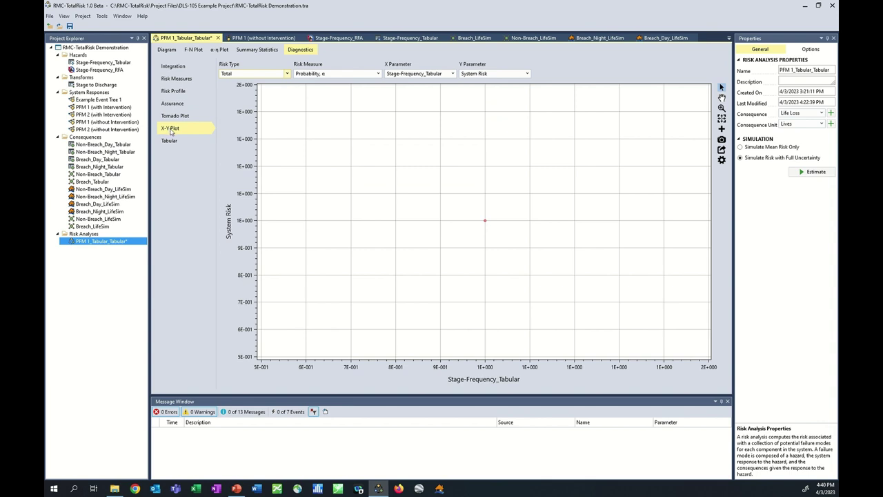
left_click(247, 78)
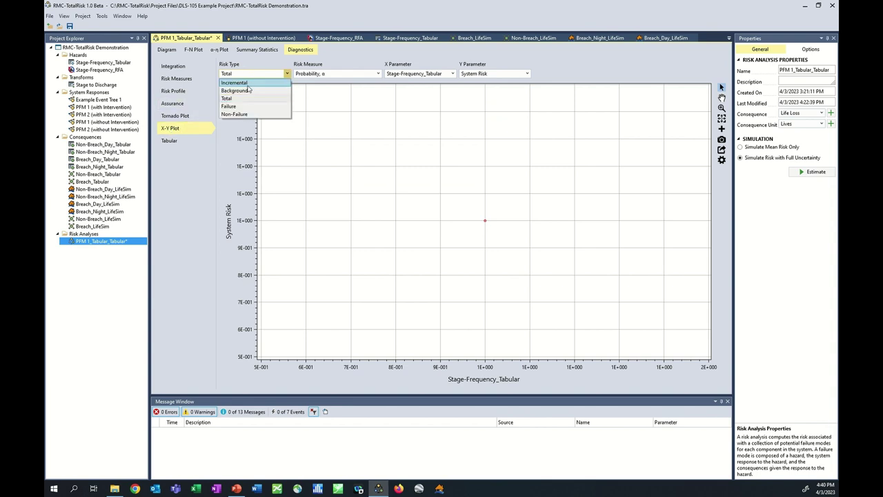
left_click(247, 89)
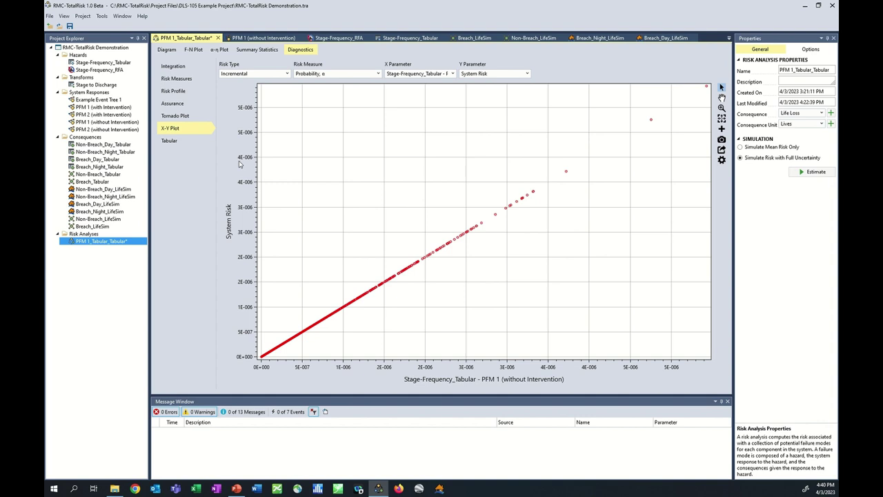
Step: Show the tabular diagnostic results for Incremental risk with Conditional Mean, η as the risk measure
left_click(185, 144)
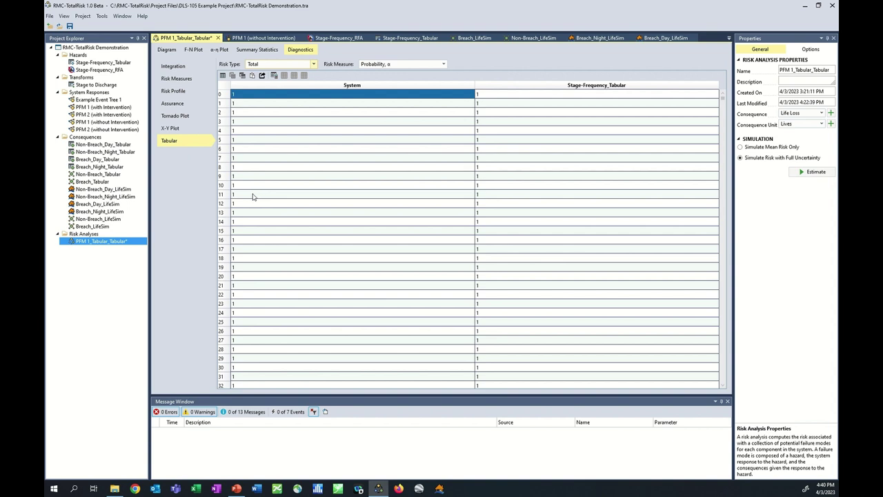
left_click(281, 68)
left_click(275, 75)
left_click(386, 64)
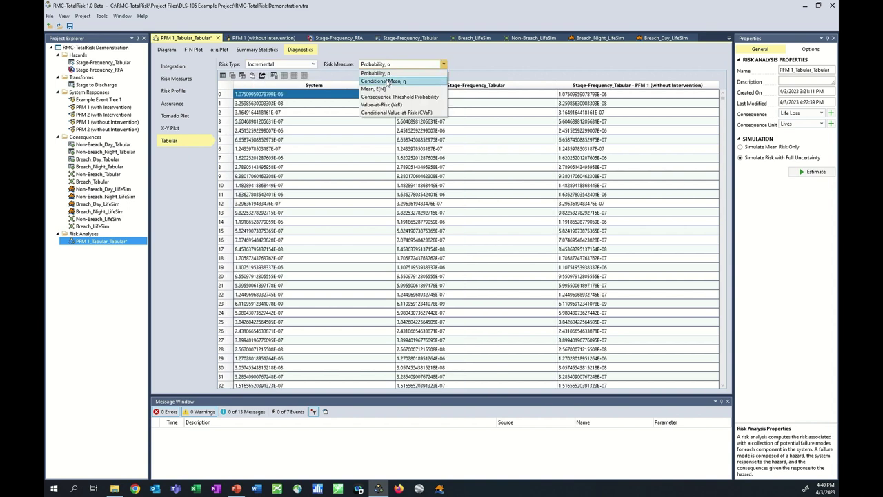
left_click(387, 79)
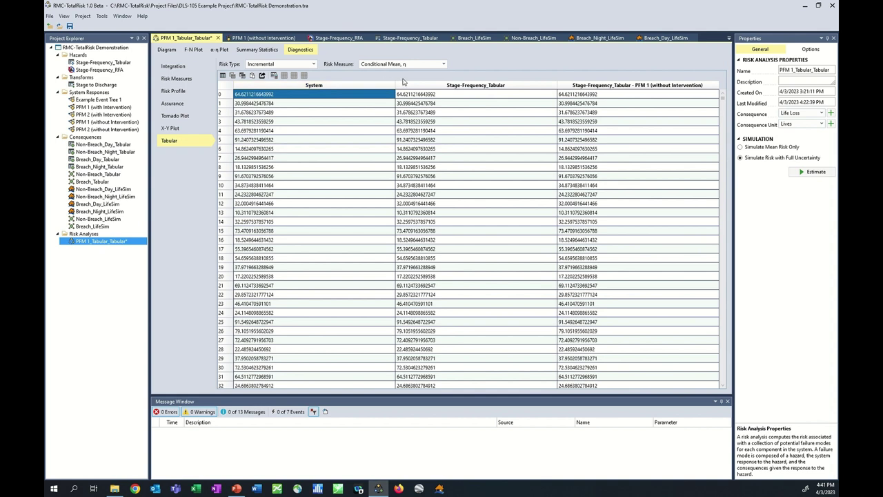
Step: View the summary statistics of the Stage-Frequency_Tabular results column, close them and return to the analysis diagram
right_click(409, 85)
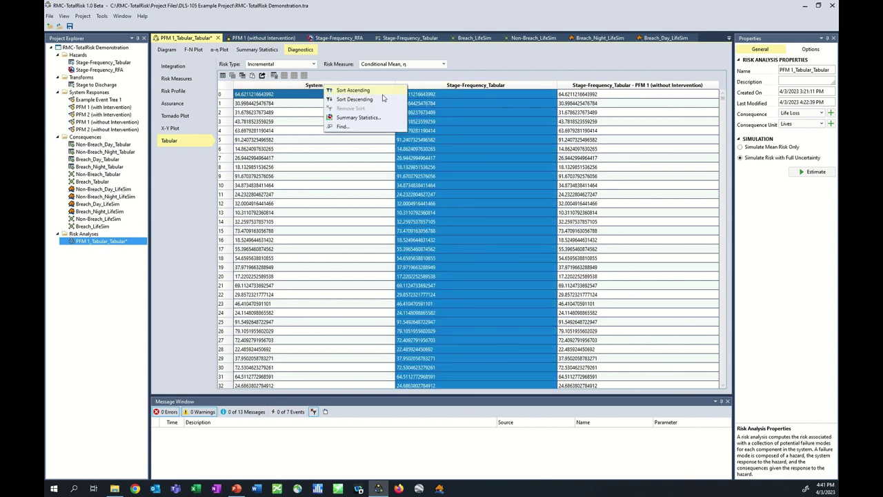
left_click(363, 118)
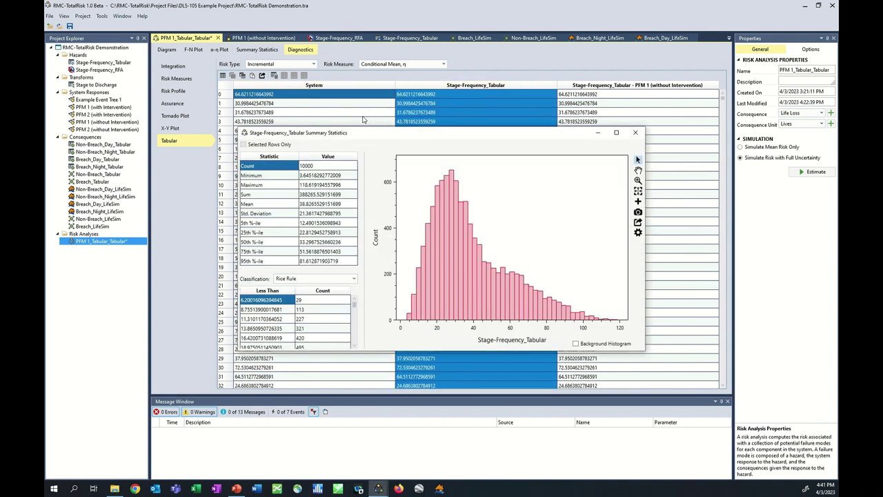
left_click(635, 133)
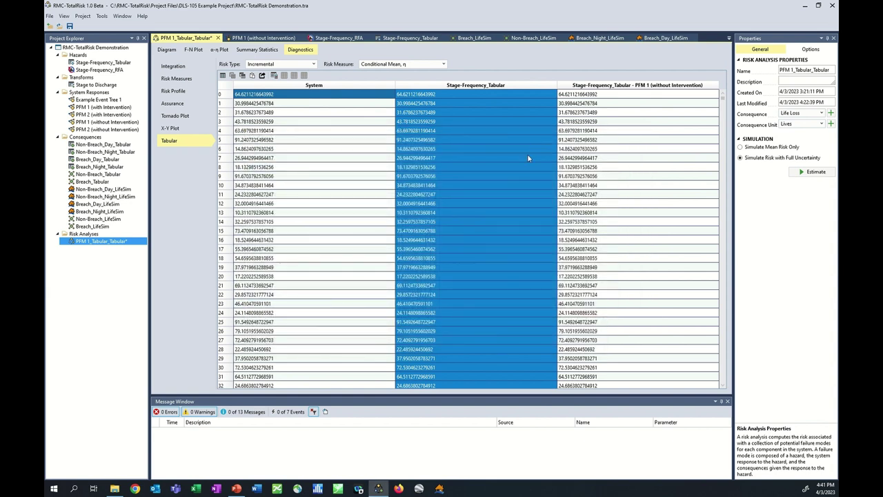
left_click(165, 50)
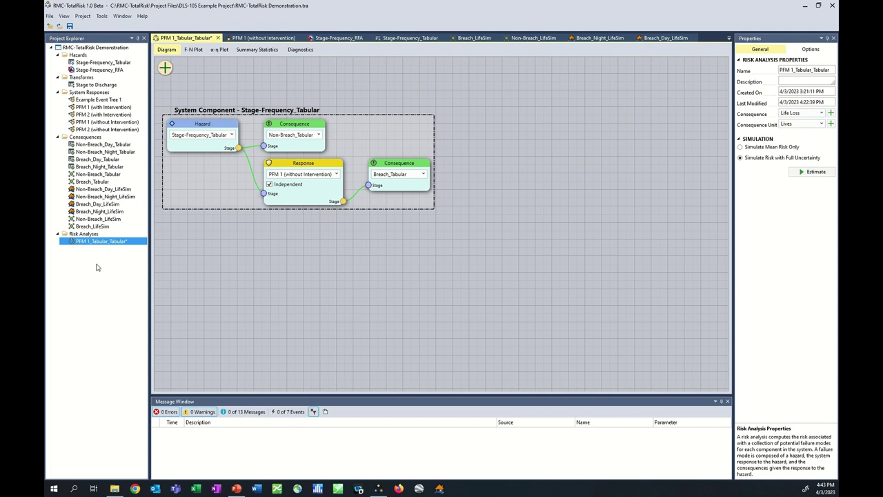
Step: Add a new risk analysis named PFM 2_Tabular_Tabular to the project
left_click(91, 236)
right_click(91, 236)
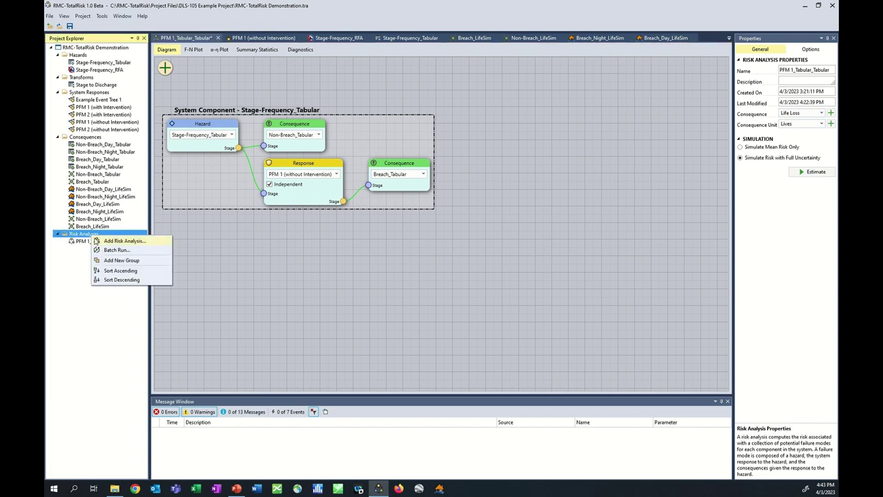
left_click(107, 239)
left_click_drag(404, 231, 348, 240)
type("PF")
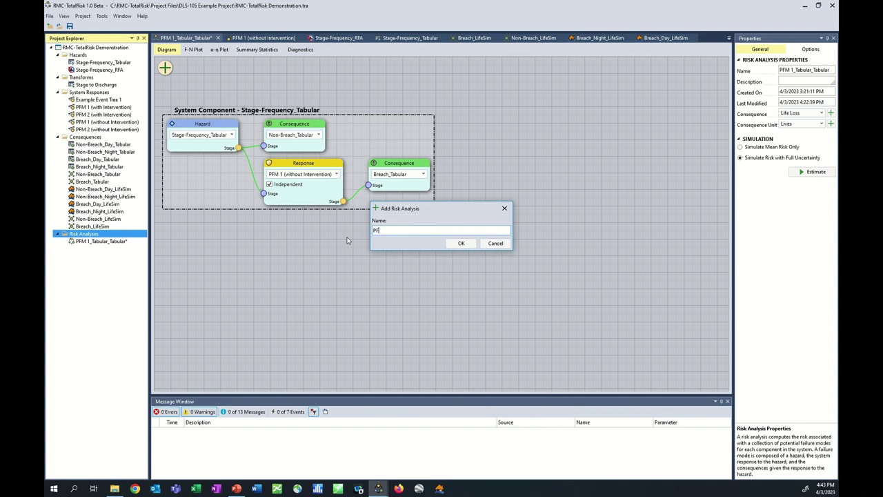
type("M 2_Tabular_Tabular")
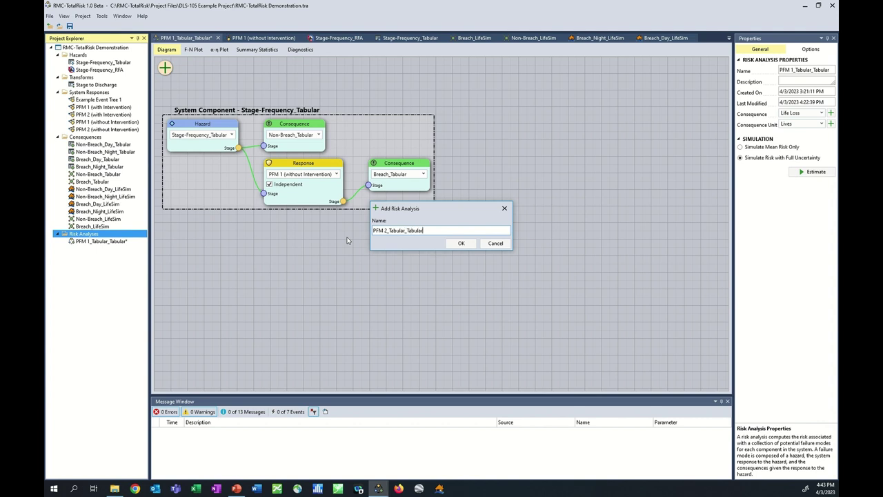
key("Return")
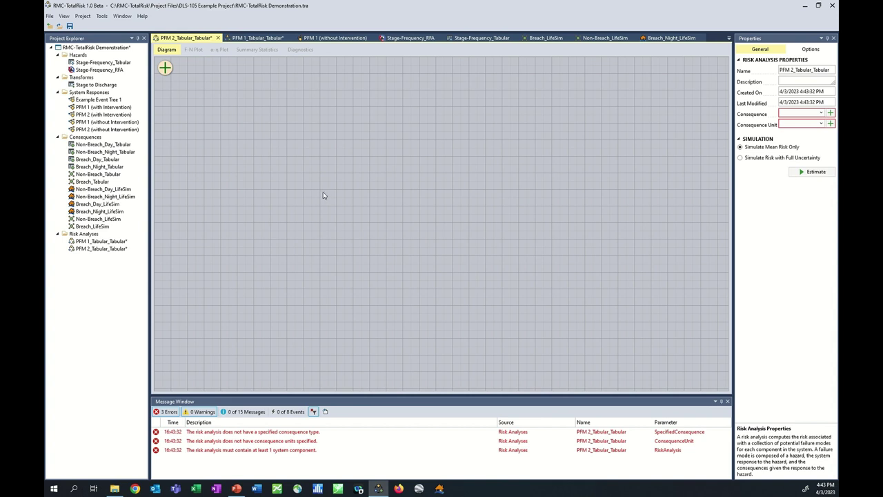
Step: Set the new analysis's consequence to Life Loss and its consequence unit to Lives
left_click(793, 114)
left_click(794, 114)
left_click(793, 131)
left_click(797, 125)
left_click(797, 125)
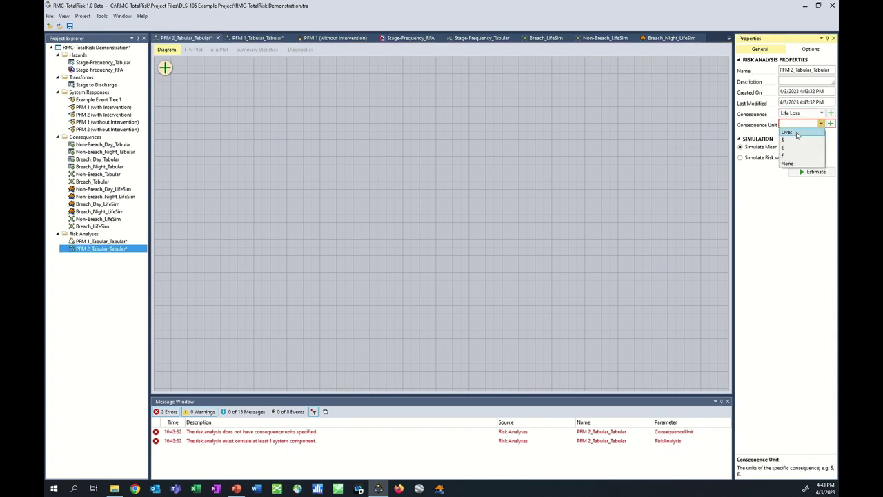
left_click(797, 132)
Step: Add a hazard element to the diagram and assign it the Stage-Frequency_Tabular function
left_click(164, 69)
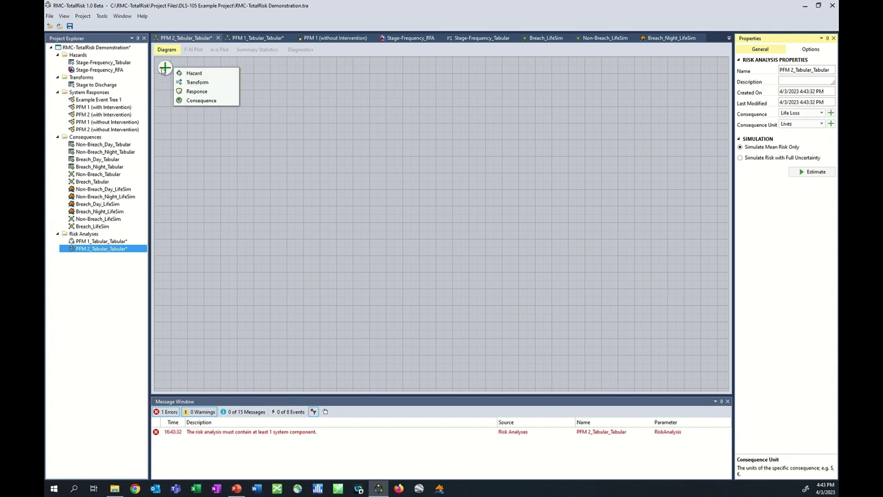
left_click(181, 74)
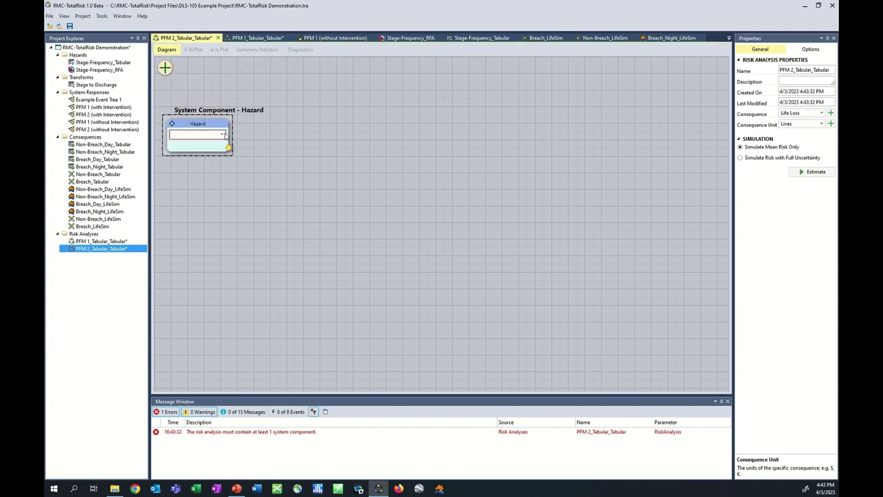
left_click(222, 135)
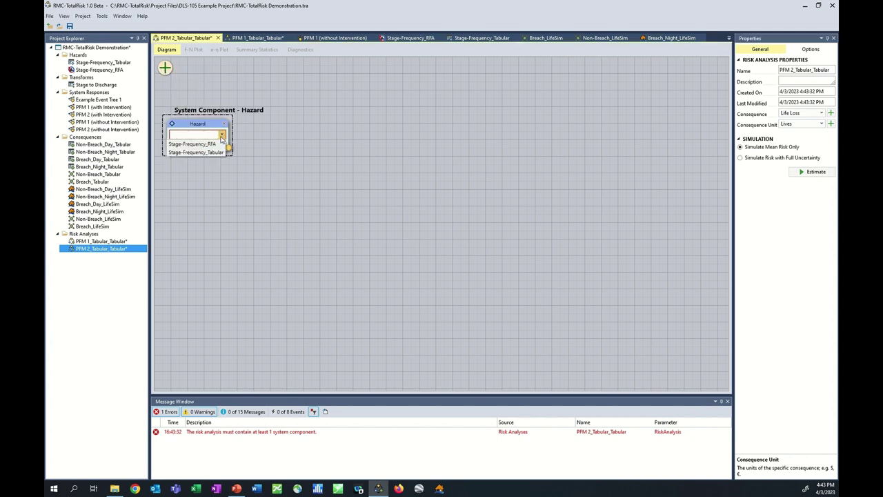
left_click(208, 153)
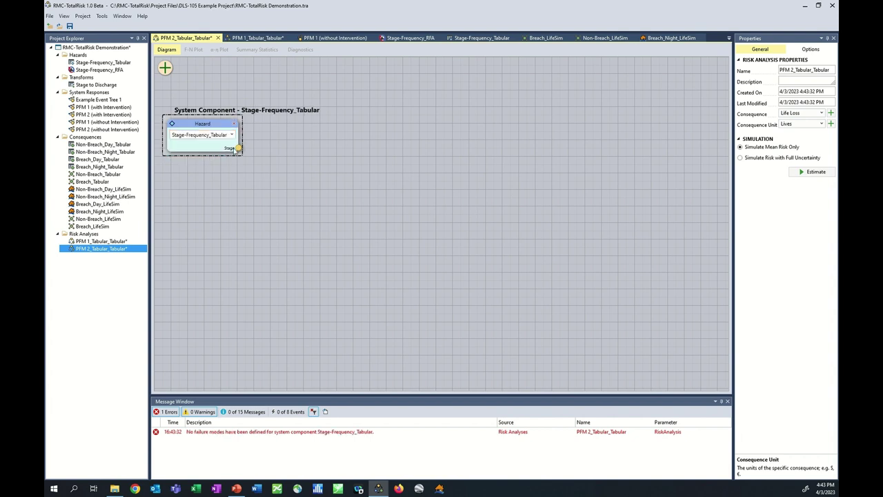
Step: Add a consequence element linked to the hazard's stage output and assign it Non-Breach_Tabular
left_click(238, 148)
left_click(217, 164)
left_click(303, 137)
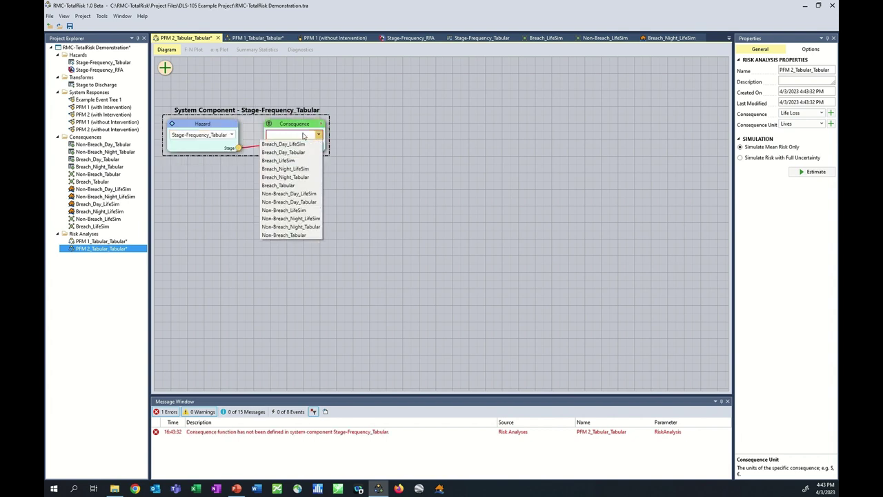
left_click(288, 235)
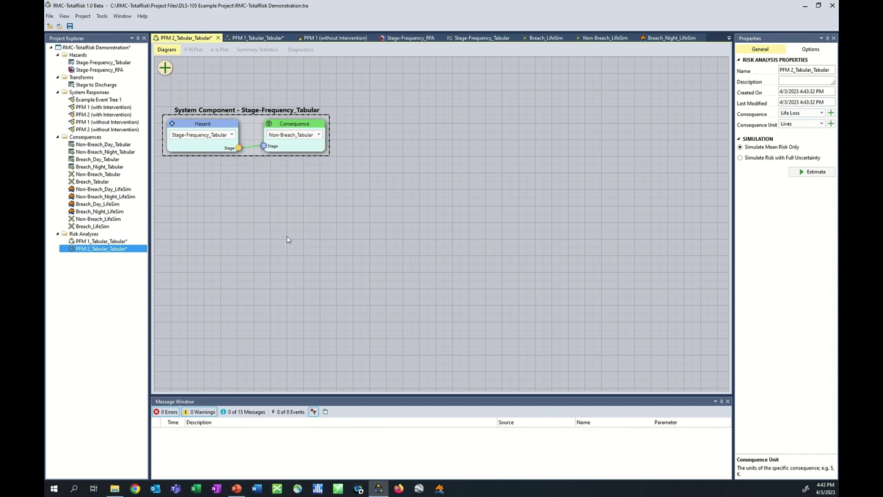
Step: Add a response element linked to the hazard's stage output and assign it PFM 2 (without Intervention)
left_click(239, 148)
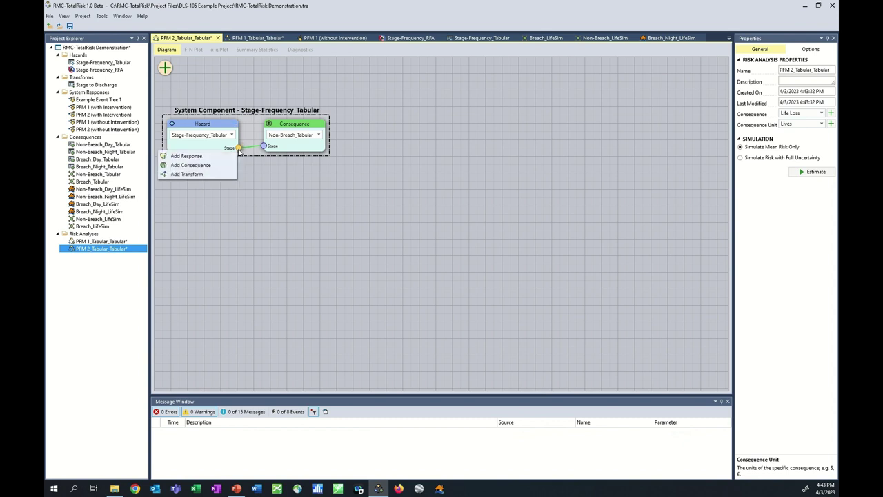
left_click(206, 156)
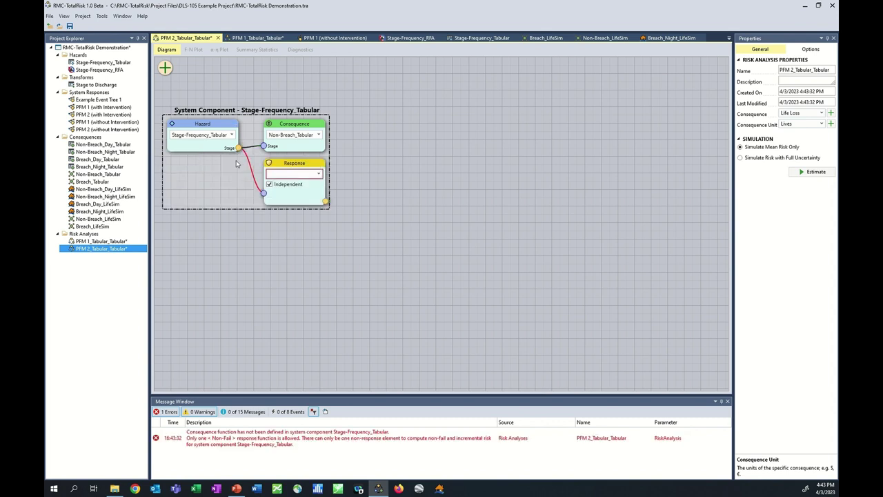
left_click(319, 173)
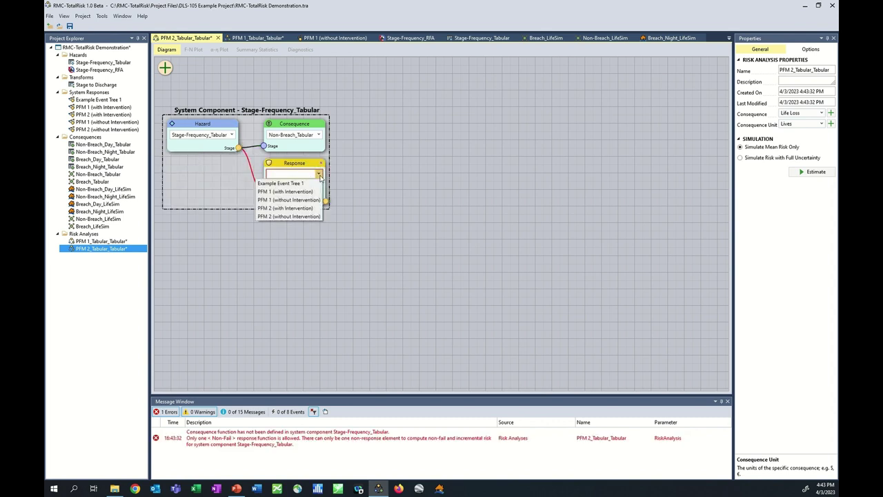
left_click(292, 217)
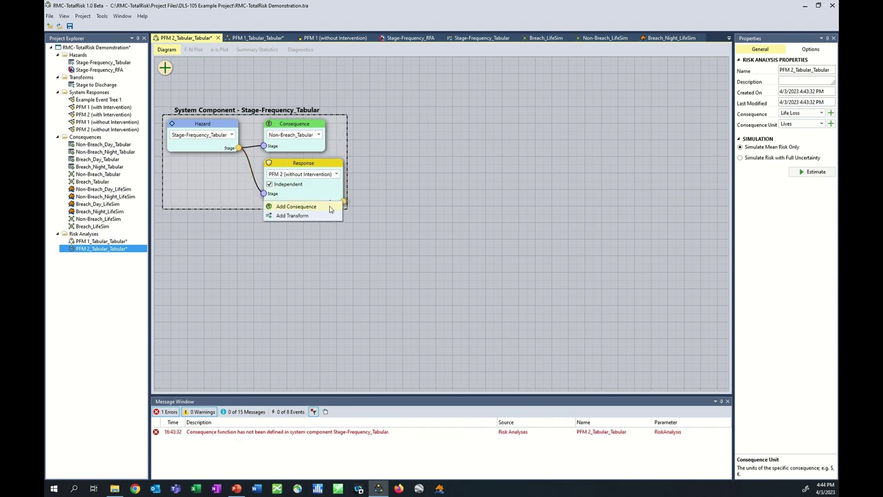
Step: Add a consequence element linked to the PFM 2 response and assign it Breach_Tabular
left_click(298, 206)
left_click(424, 174)
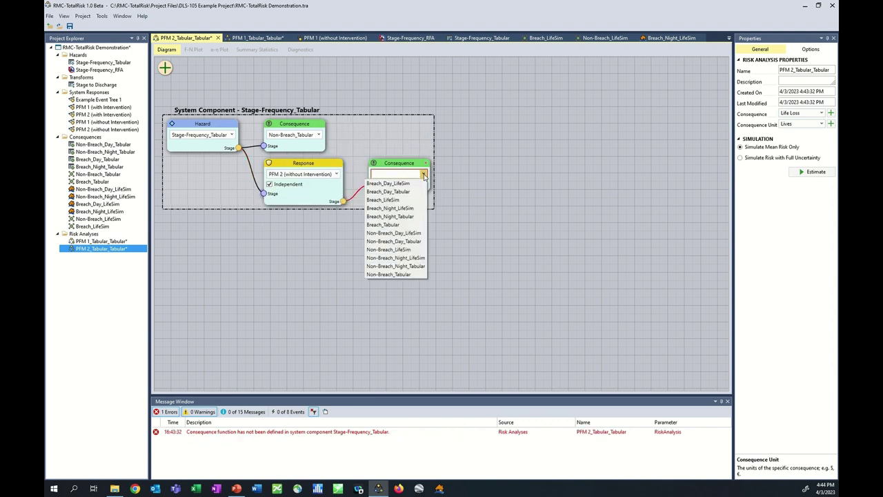
left_click(390, 225)
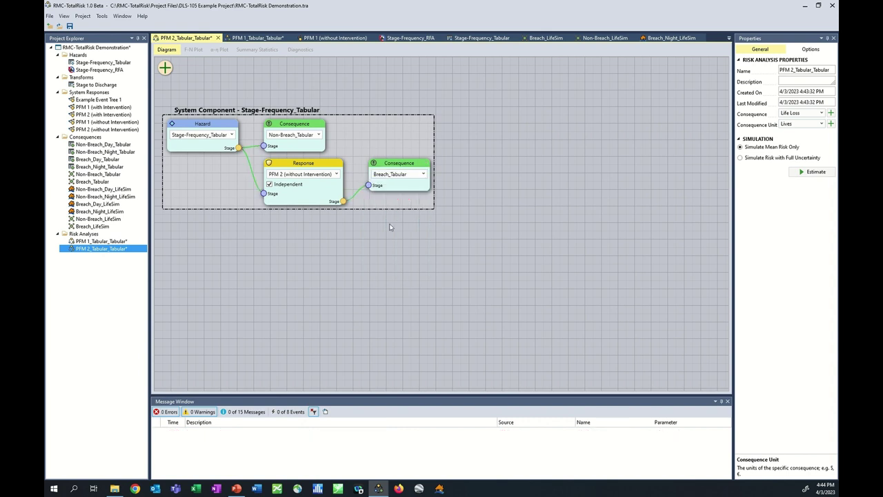
Step: Set the PFM 2 analysis to 10000 realizations with Competing Failures as the failure mode method, and return to its general properties
left_click(814, 50)
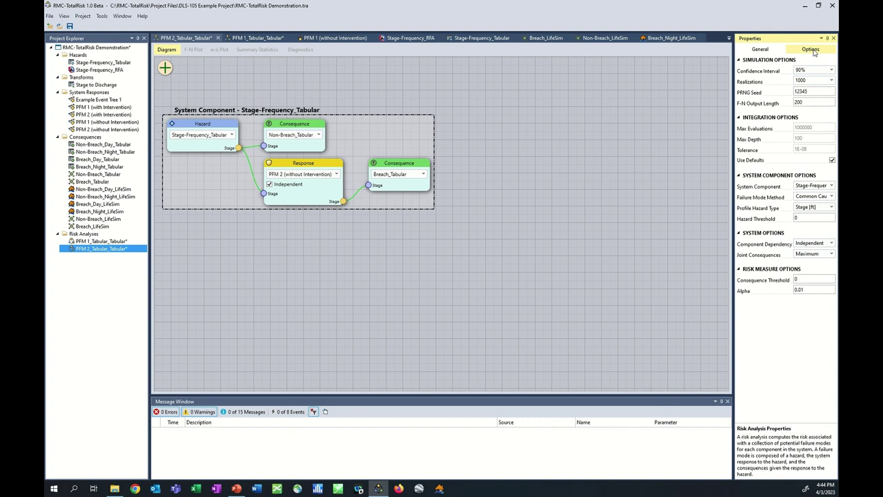
left_click(831, 81)
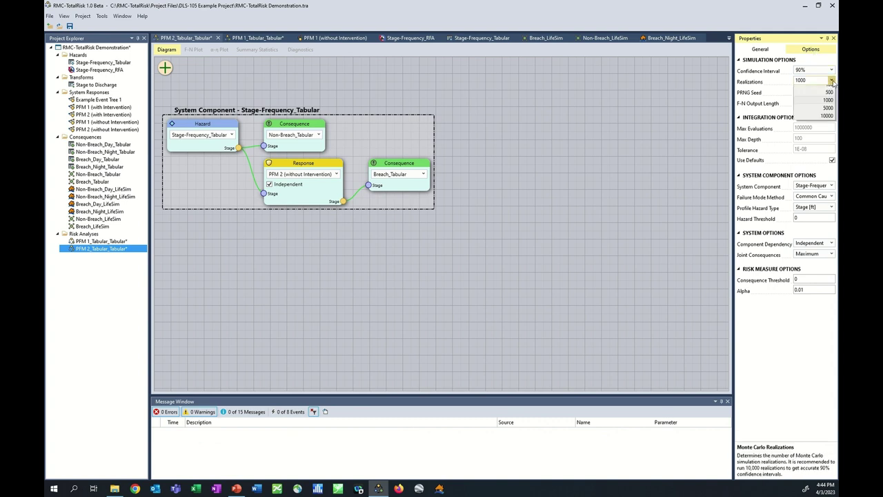
left_click(825, 123)
left_click(831, 197)
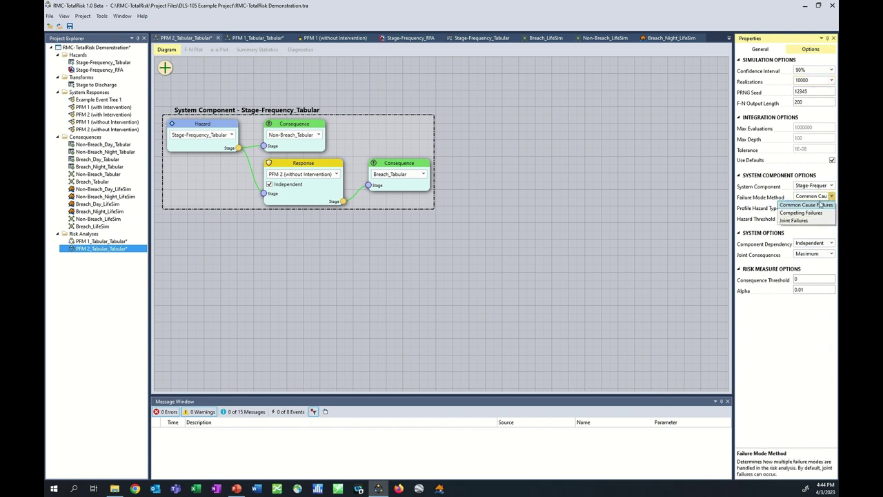
left_click(805, 213)
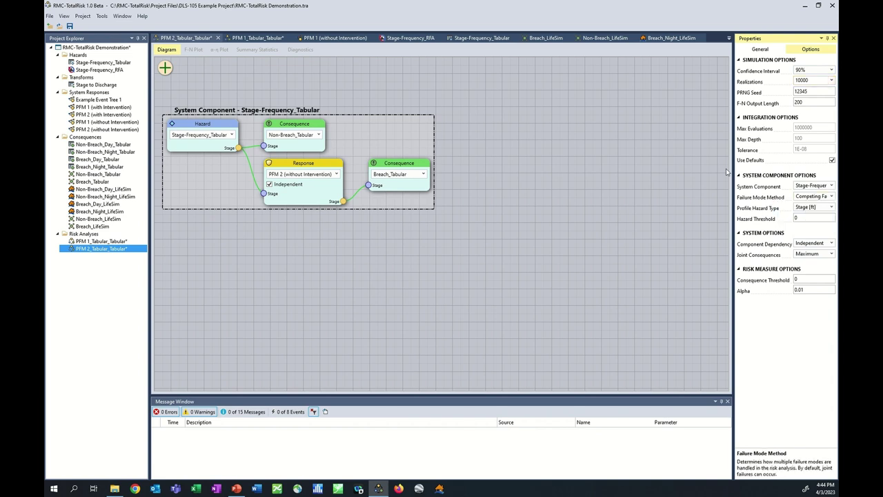
left_click(765, 50)
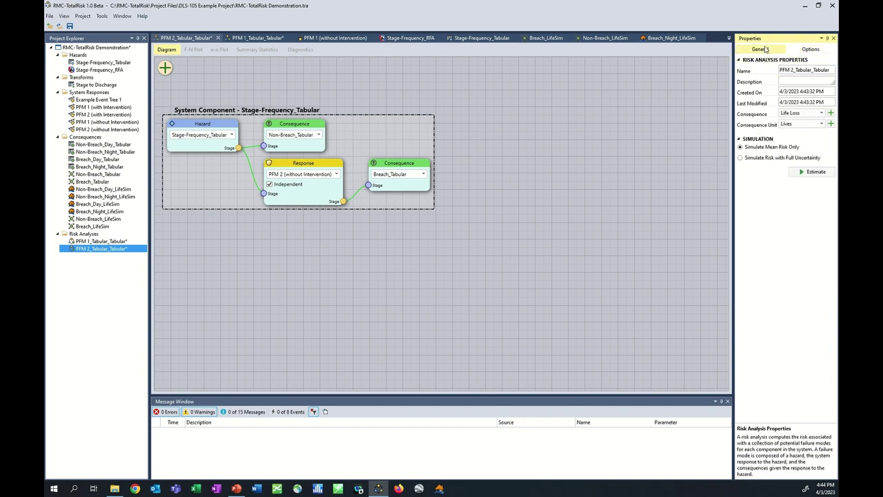
Step: Add a new risk analysis named Project_Tabular_Tabular to the project
right_click(89, 234)
left_click(121, 238)
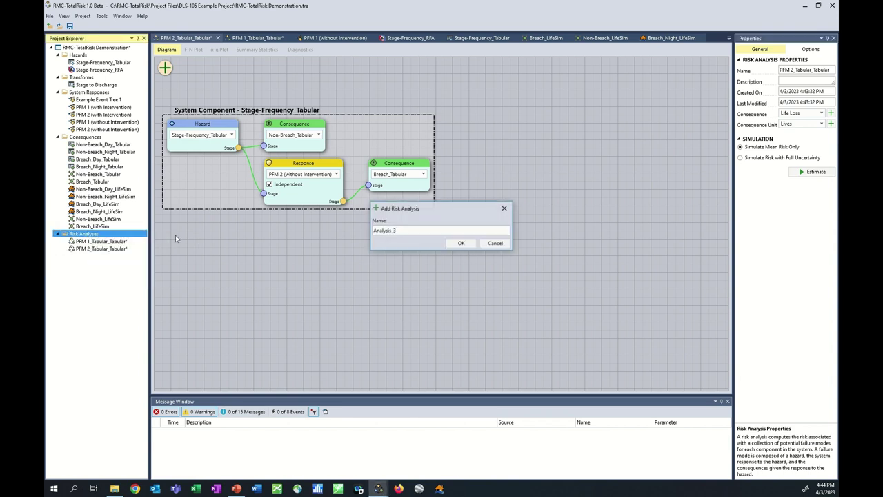
left_click_drag(407, 230, 372, 234)
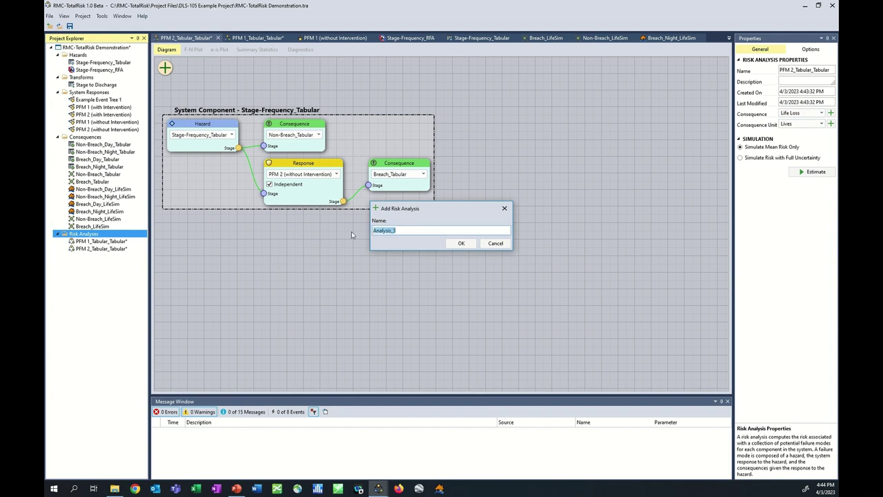
type("Project_Tabular_Tabular")
left_click(461, 243)
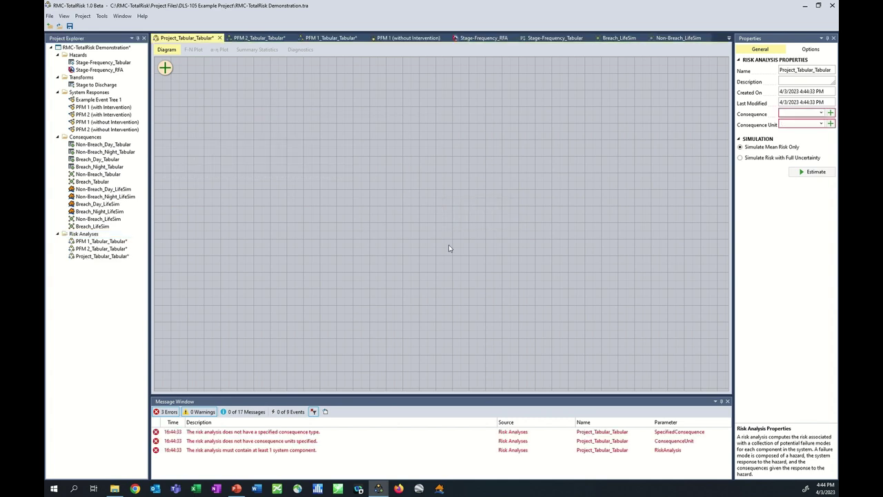
Step: Set the Project_Tabular_Tabular analysis to Life Loss as the consequence and Lives as the consequence unit
left_click(821, 113)
left_click(800, 123)
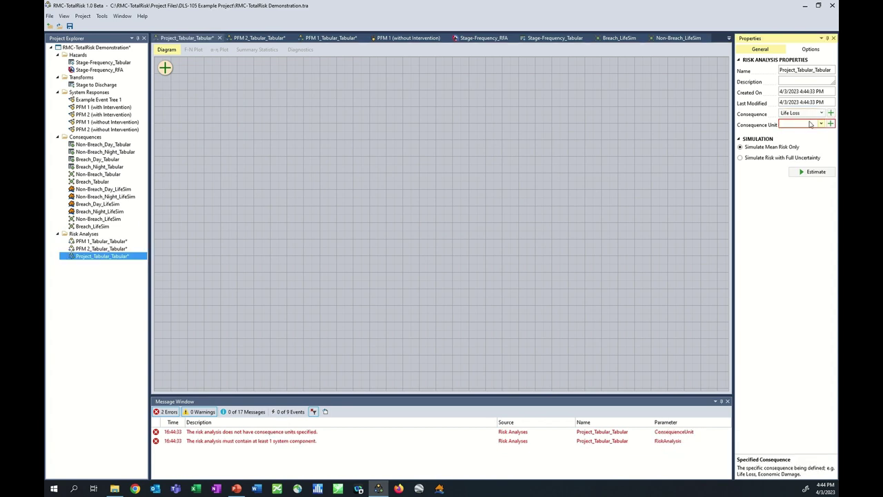
left_click(821, 123)
left_click(807, 134)
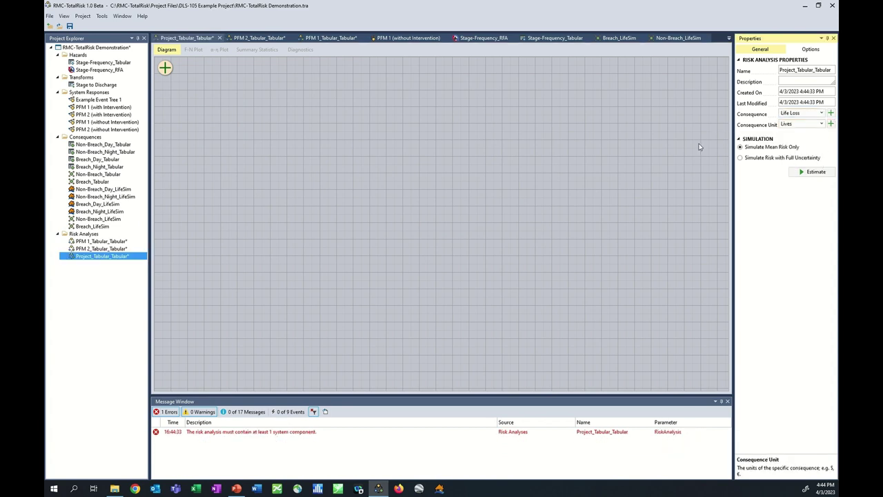
Step: Add a hazard element to the diagram and assign it the Stage-Frequency_Tabular function
left_click(165, 69)
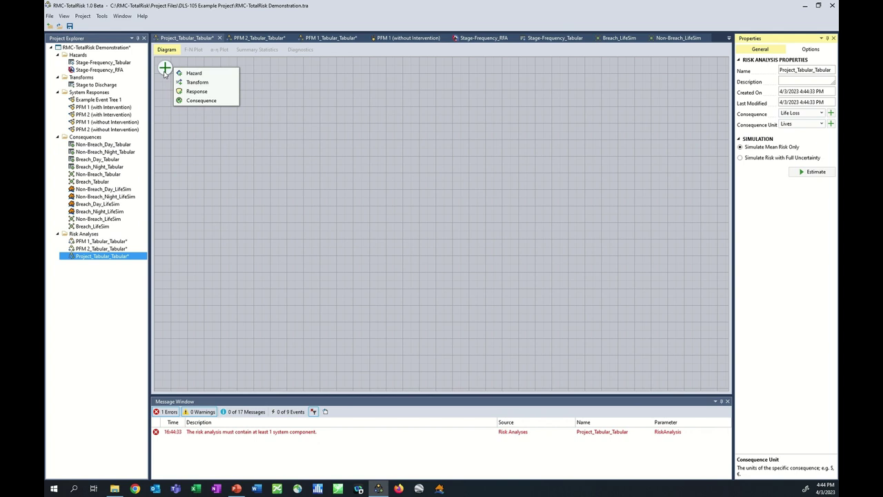
left_click(192, 73)
left_click(223, 136)
left_click(202, 153)
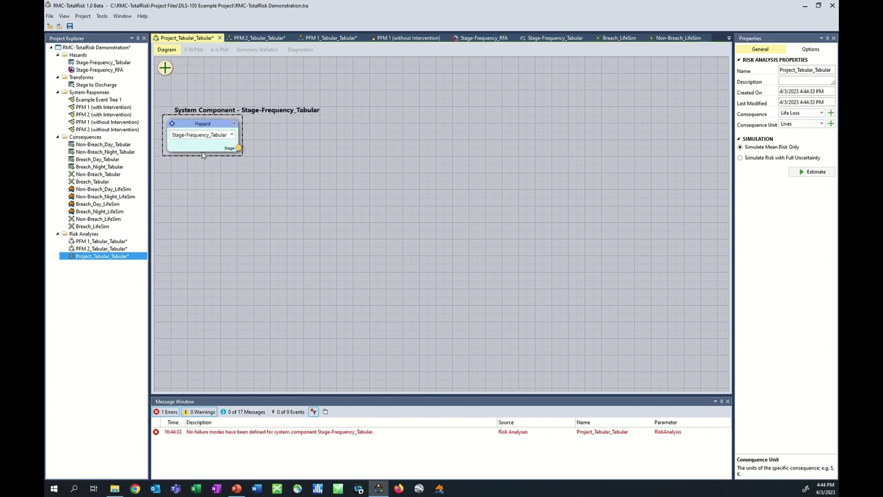
Step: Add a consequence element linked directly to the hazard's stage output and assign it Non-Breach_Tabular
left_click(238, 149)
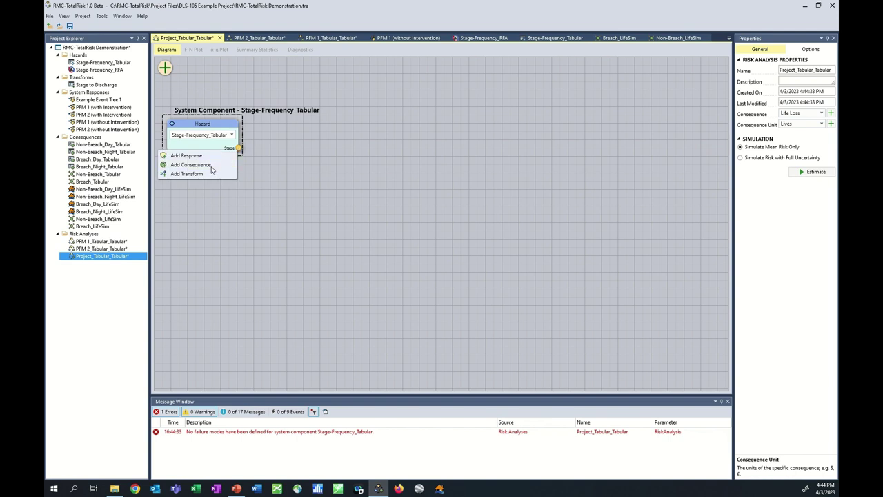
left_click(208, 168)
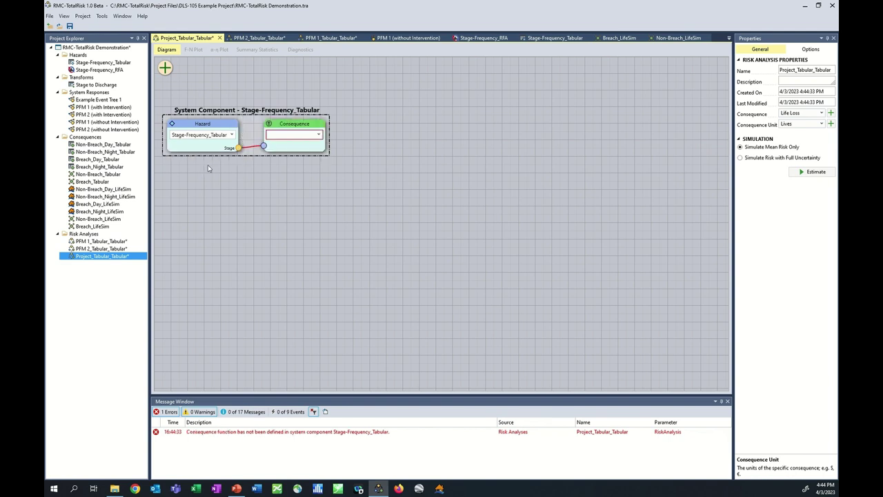
left_click(319, 136)
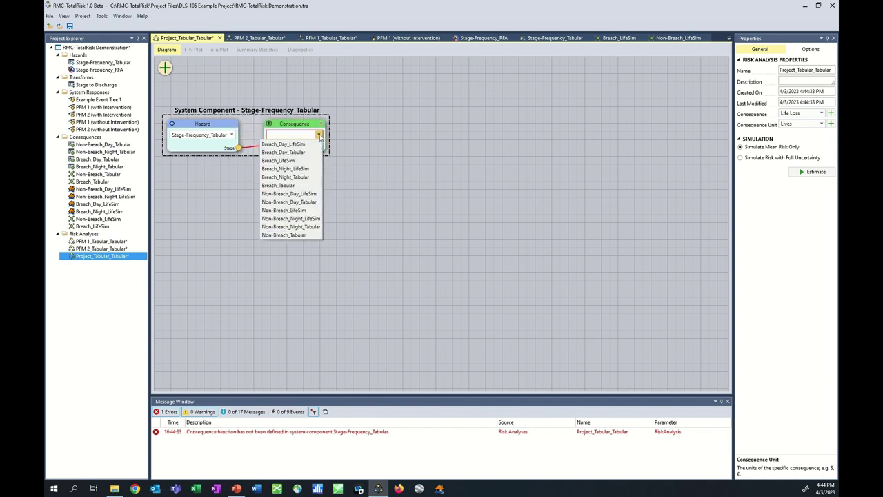
left_click(287, 236)
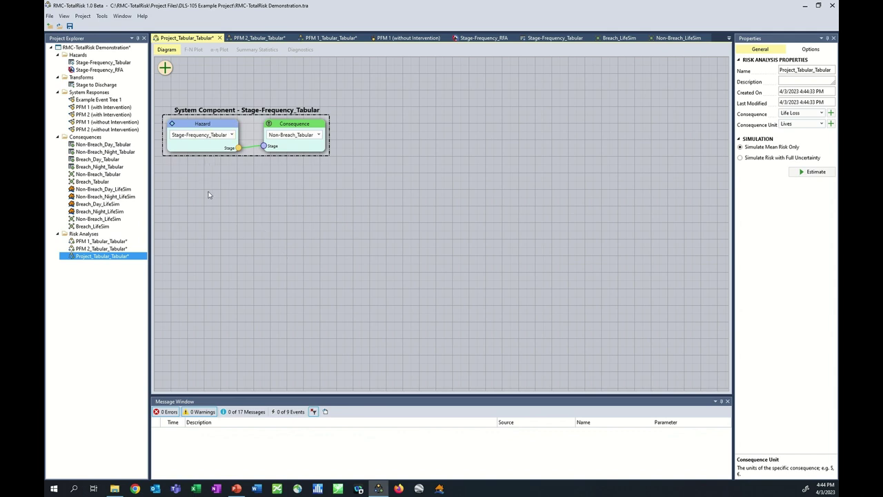
Step: Add a response element linked to the hazard's stage output and assign it PFM 1 (without Intervention)
left_click(239, 149)
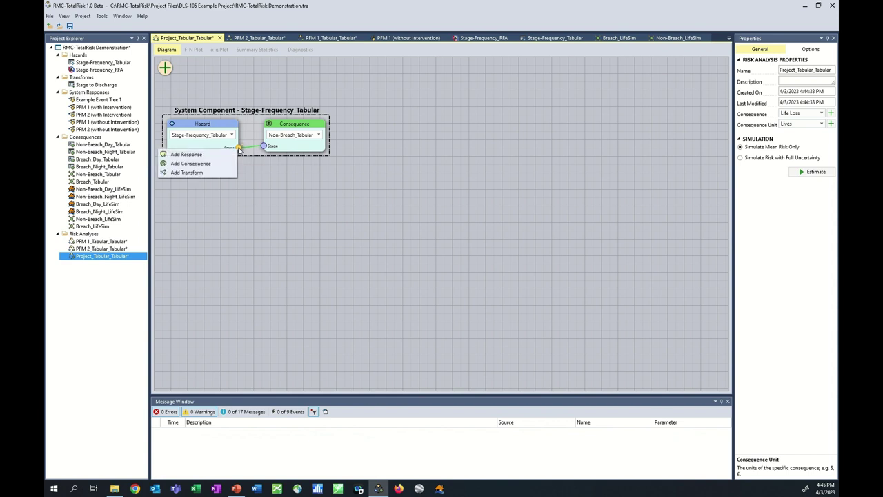
left_click(195, 155)
left_click(316, 174)
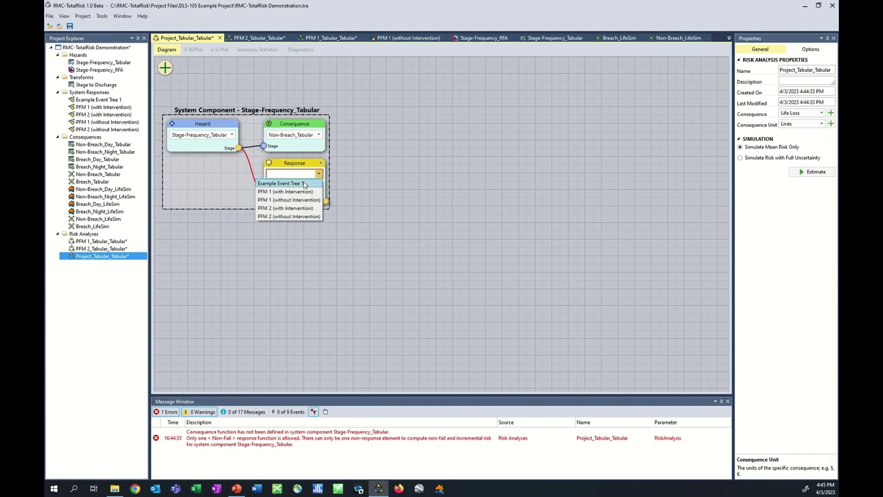
left_click(286, 200)
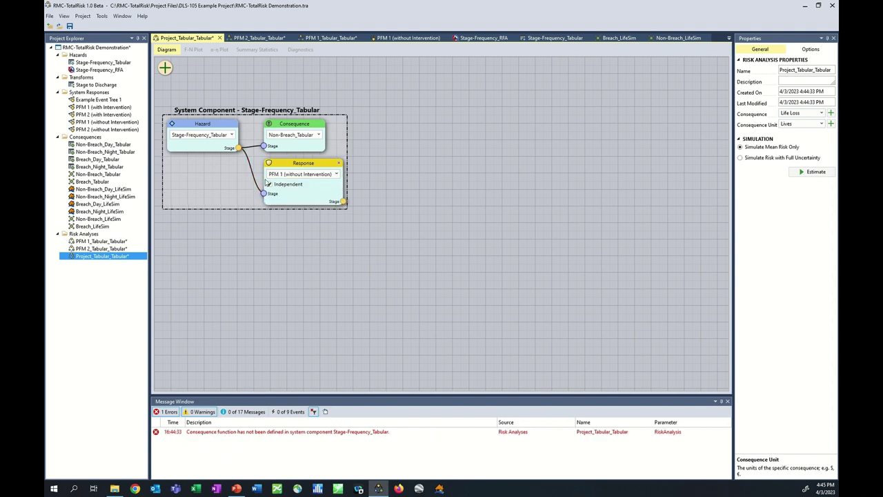
Step: Add a second response element to the hazard's stage output and assign it PFM 2 (without Intervention)
left_click(239, 149)
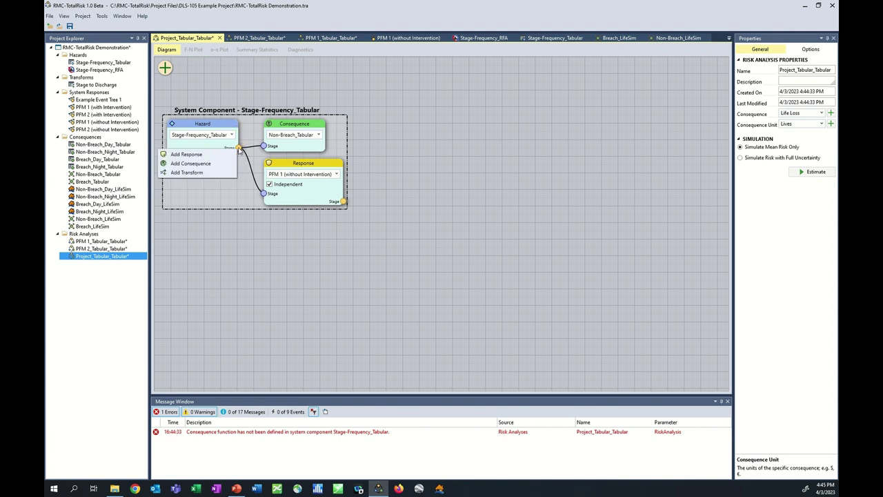
left_click(200, 156)
left_click(316, 226)
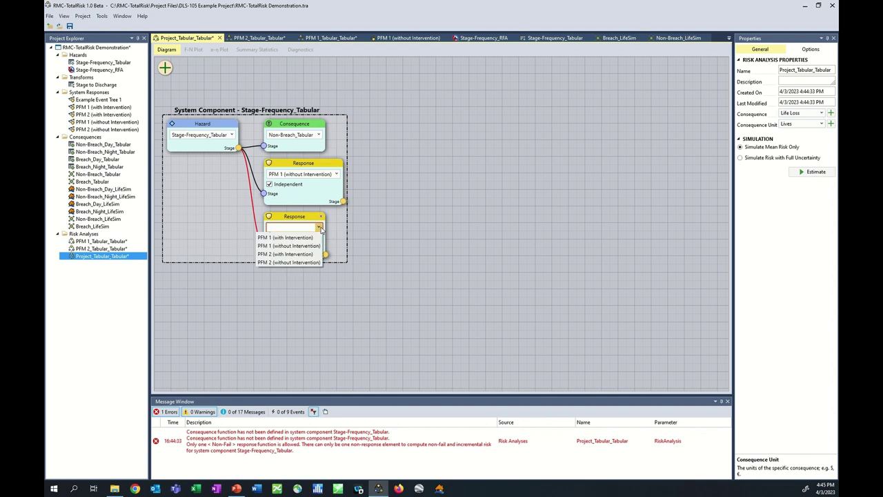
left_click(288, 270)
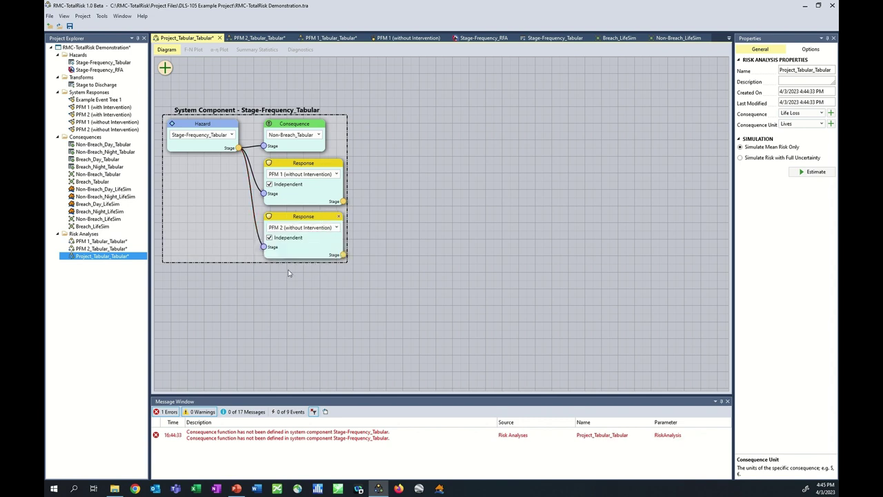
Step: Add a consequence element linked to the PFM 1 response's stage output and assign it Breach_Tabular
left_click(344, 202)
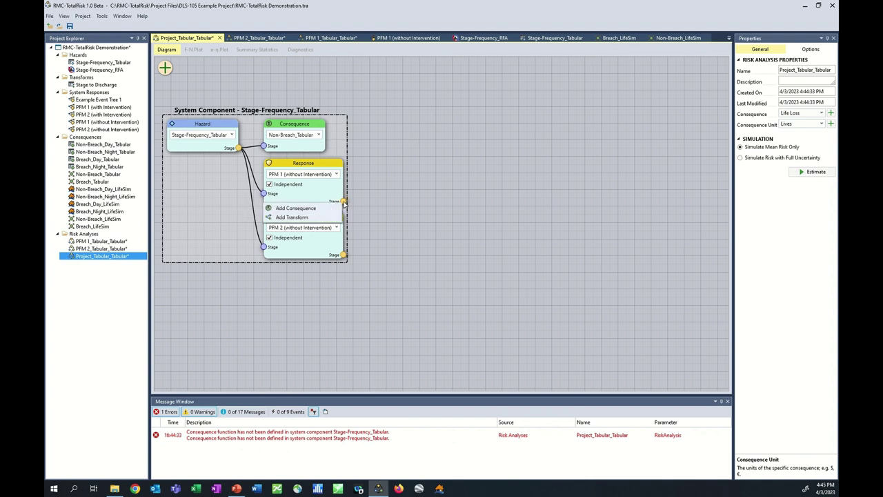
left_click(294, 208)
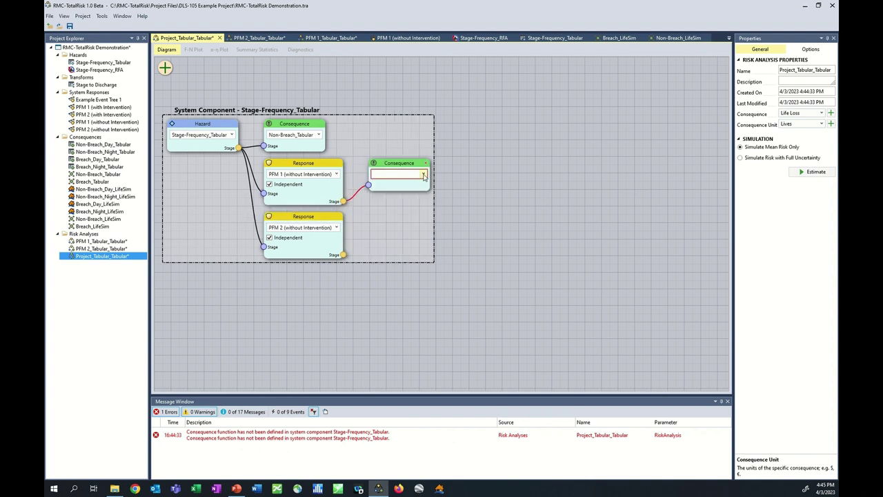
left_click(423, 174)
left_click(390, 225)
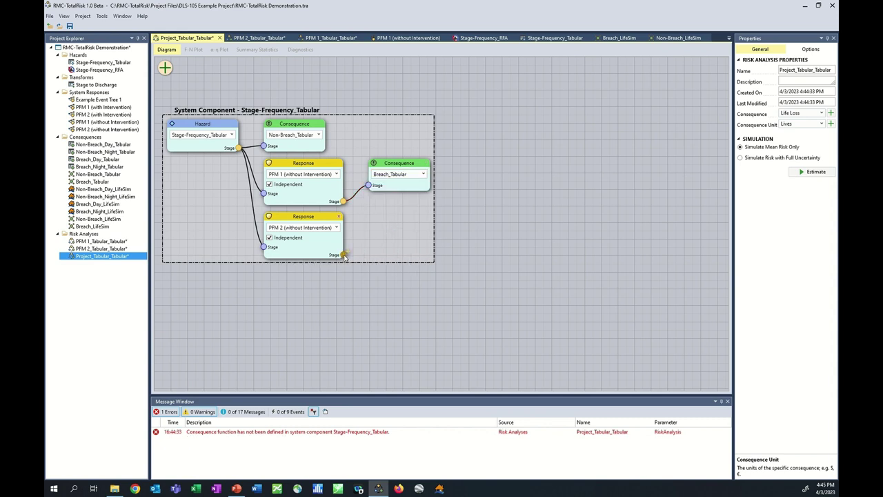
Step: Add a consequence element linked to the PFM 2 response's stage output and assign it Breach_Tabular
left_click(343, 255)
left_click(307, 262)
left_click(421, 228)
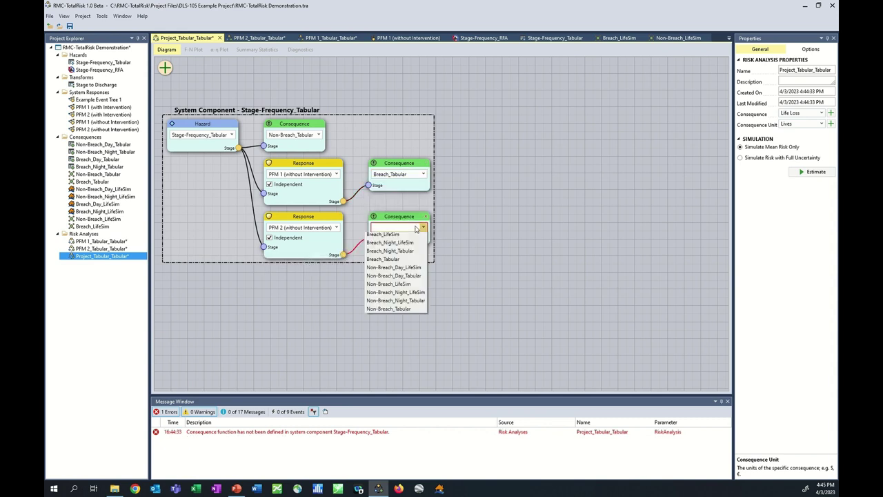
left_click(393, 279)
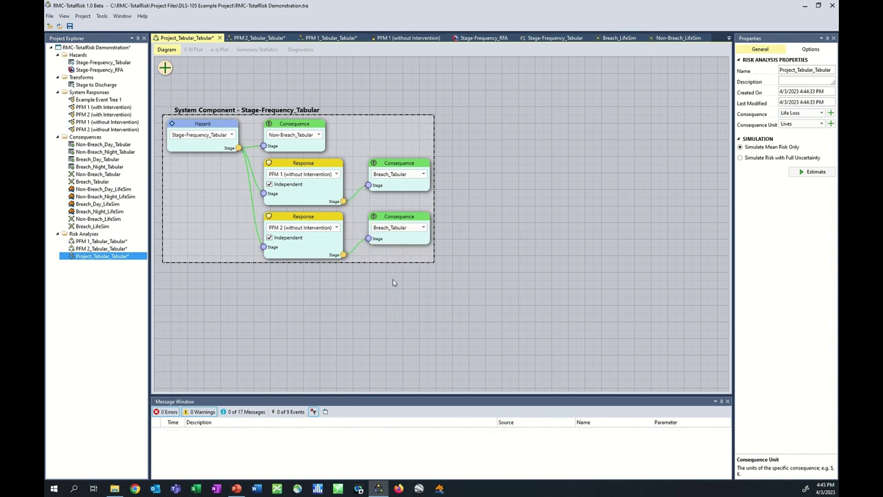
Step: Set the project analysis to 10000 realizations with Competing Failures as the failure mode method
left_click(812, 54)
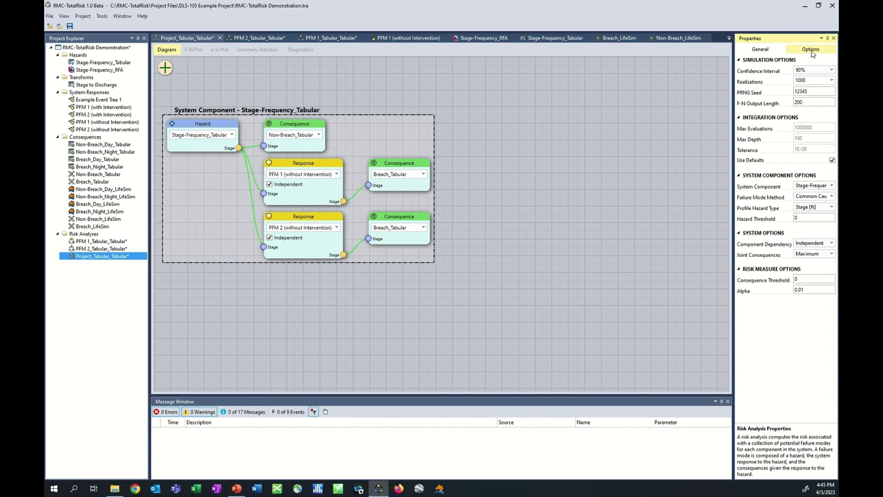
left_click(832, 80)
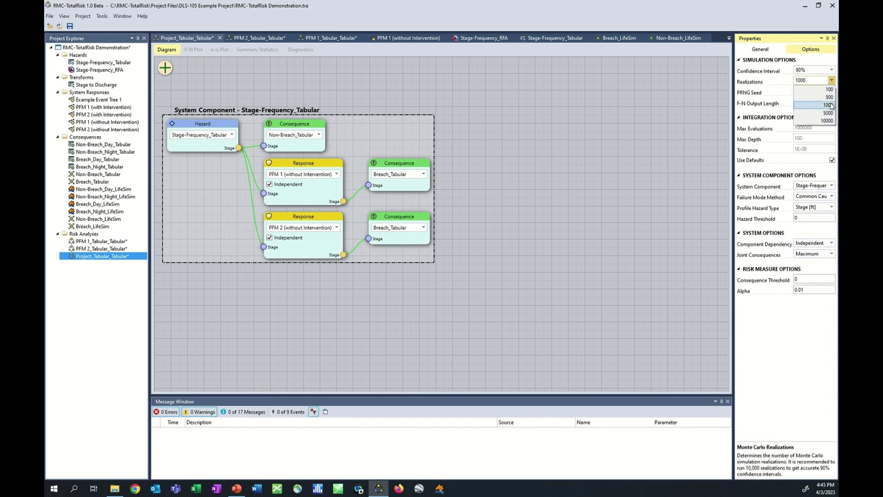
left_click(826, 123)
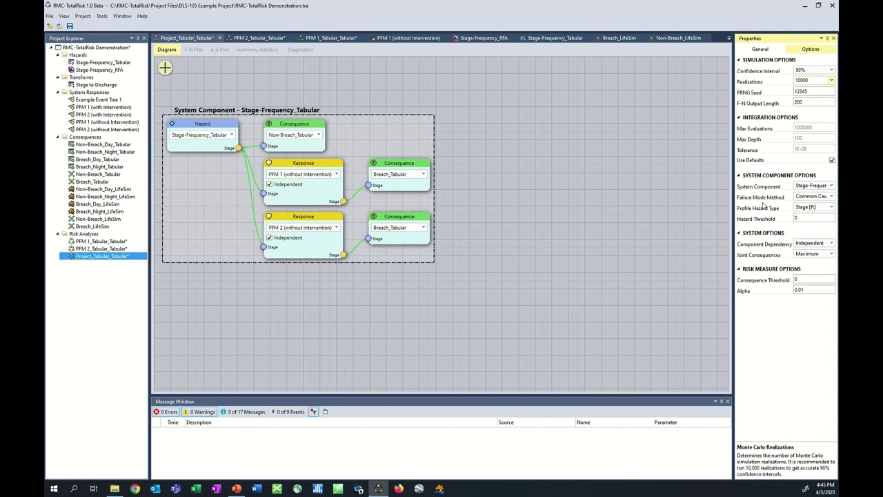
left_click(833, 197)
left_click(819, 214)
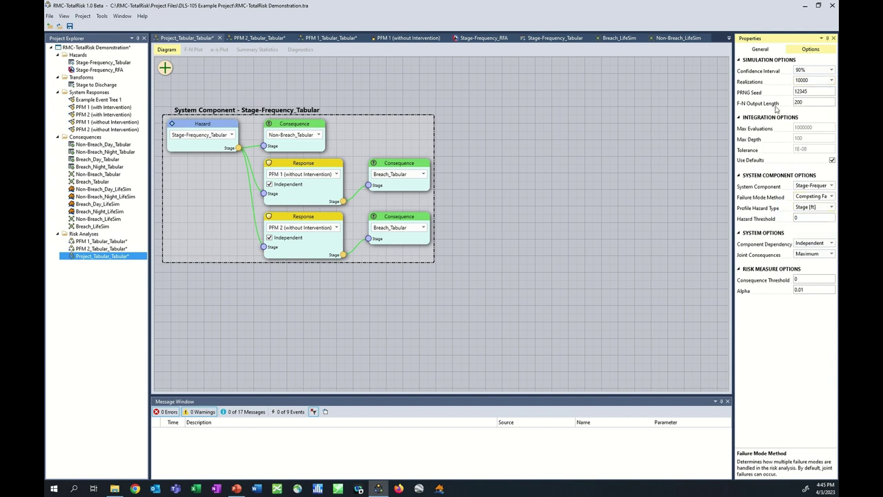
Step: Choose to simulate risk with full uncertainty in the general properties and run the project risk estimate
left_click(760, 49)
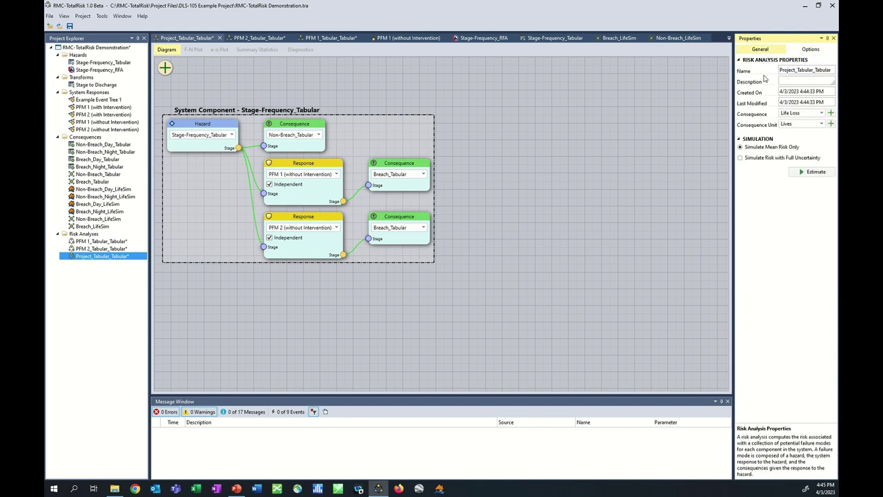
left_click(753, 158)
left_click(808, 175)
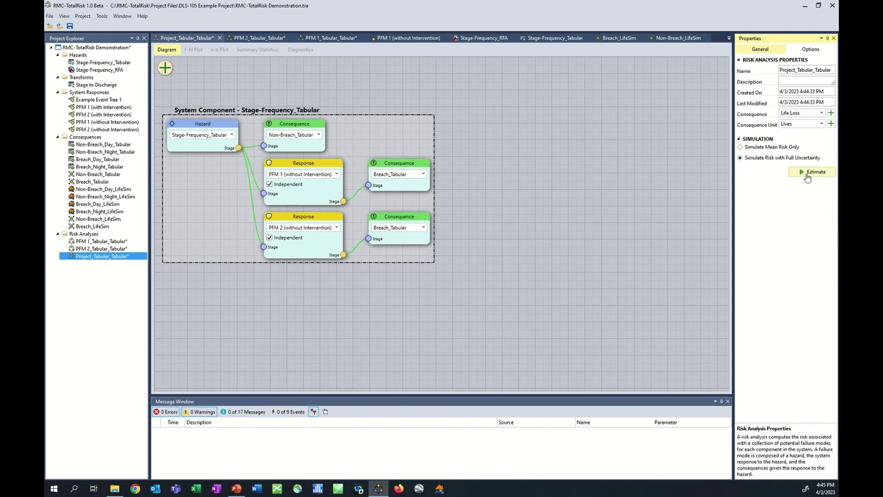
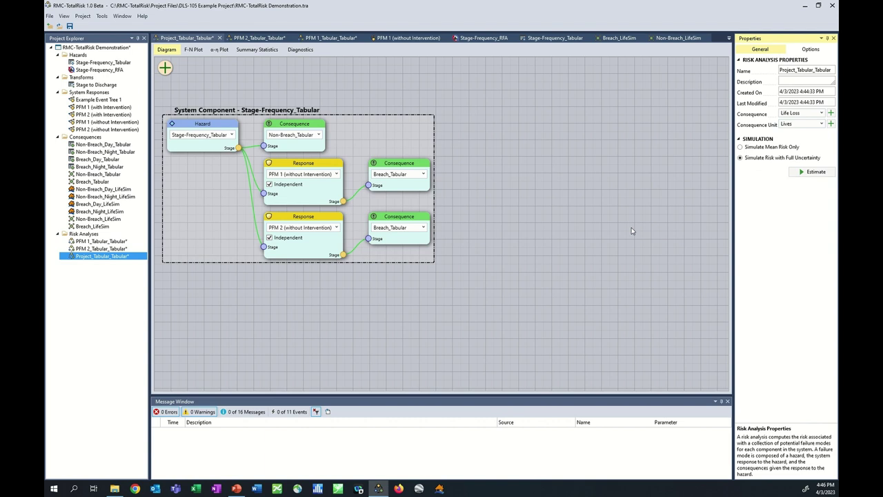
Step: View the F-N plot and add the PFM 1 and PFM 2 failure modes to the incremental risk curves
left_click(193, 51)
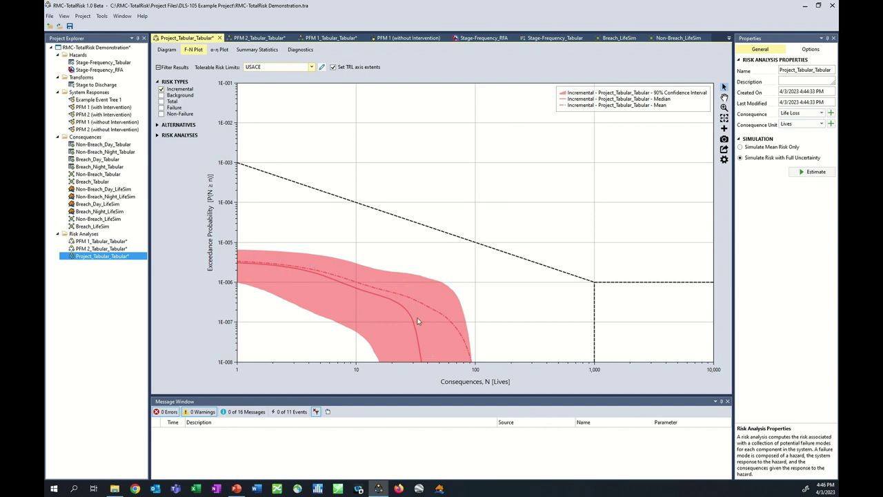
left_click(157, 136)
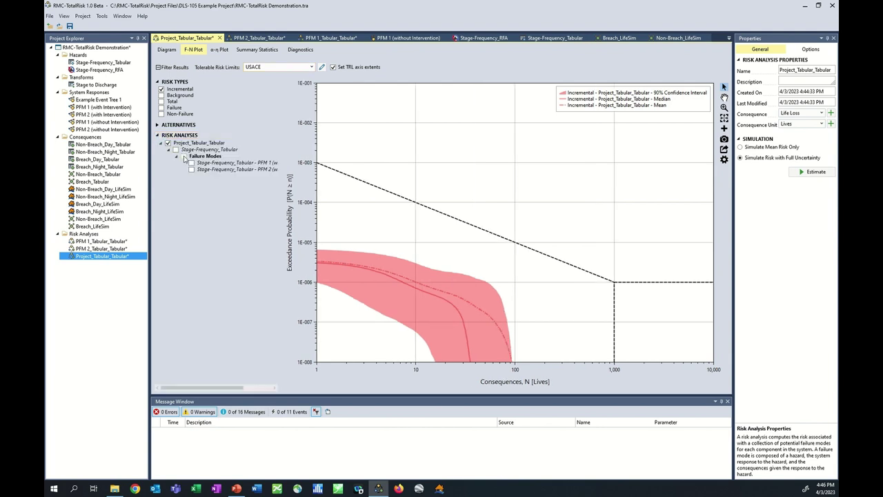
left_click(184, 156)
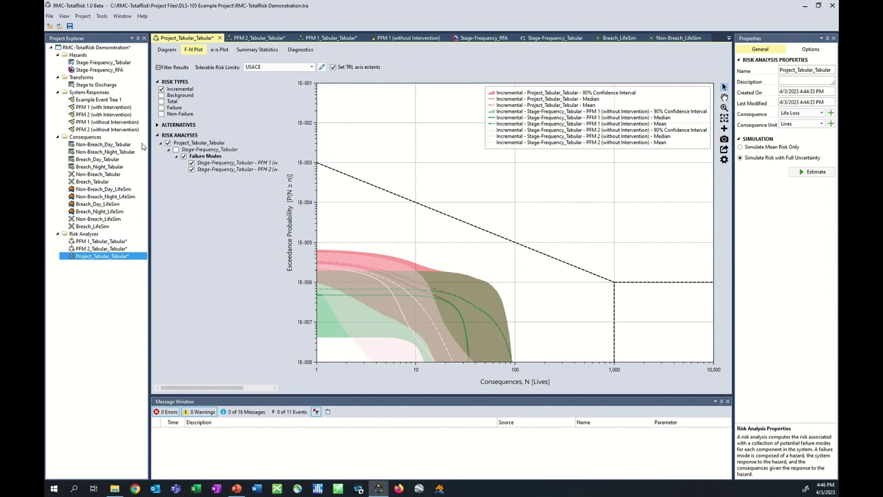
Step: Replace the incremental curves on the F-N plot with the Background and Total risk curves, and hide those after comparing them
left_click(161, 89)
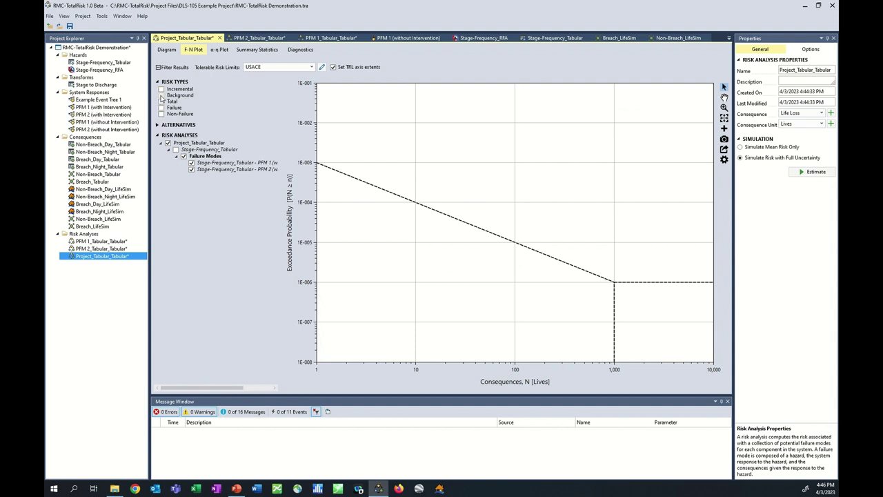
left_click(160, 95)
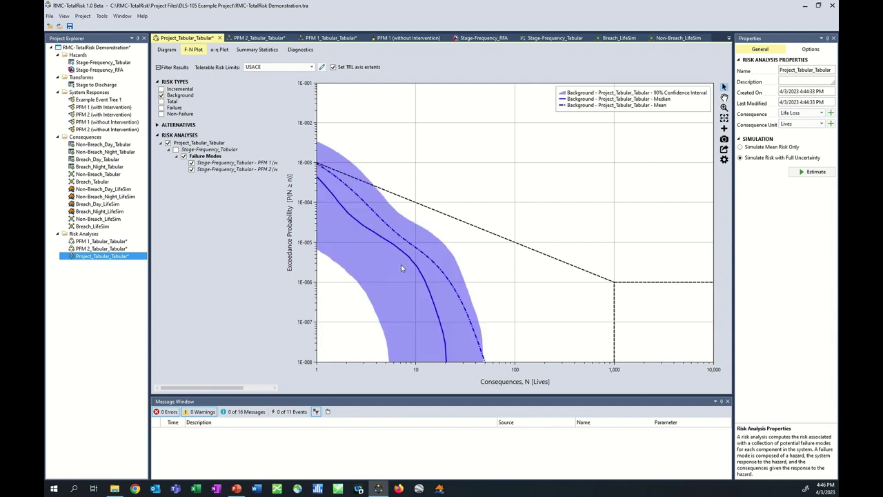
left_click(162, 102)
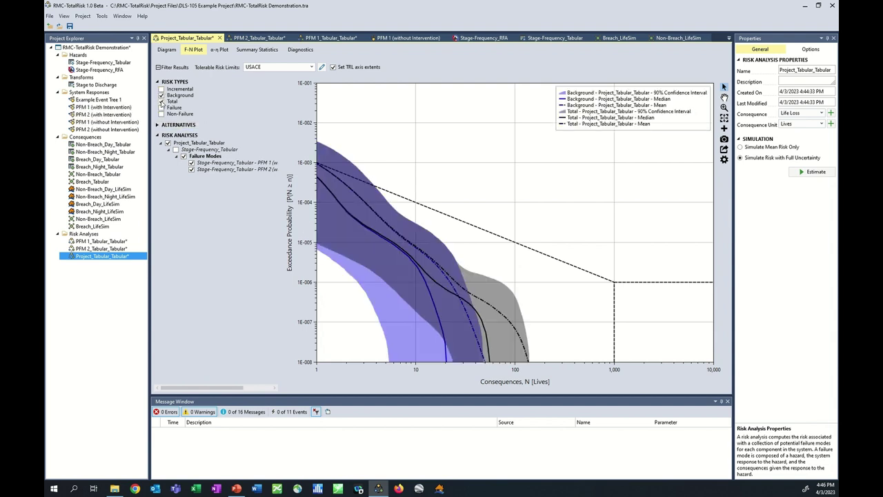
left_click(161, 95)
left_click(162, 102)
Step: Examine the Failure and Non-Failure risk curves on the F-N plot, and switch the display back to Incremental only
left_click(161, 108)
left_click(162, 114)
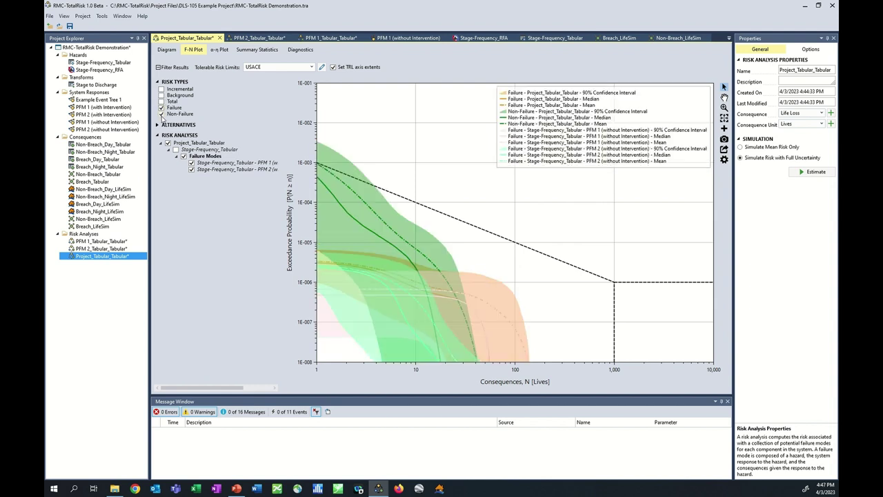
left_click(161, 114)
left_click(161, 108)
left_click(161, 89)
Step: View the α-η plot and add the PFM 1 and PFM 2 failure modes to the incremental risk results
left_click(220, 53)
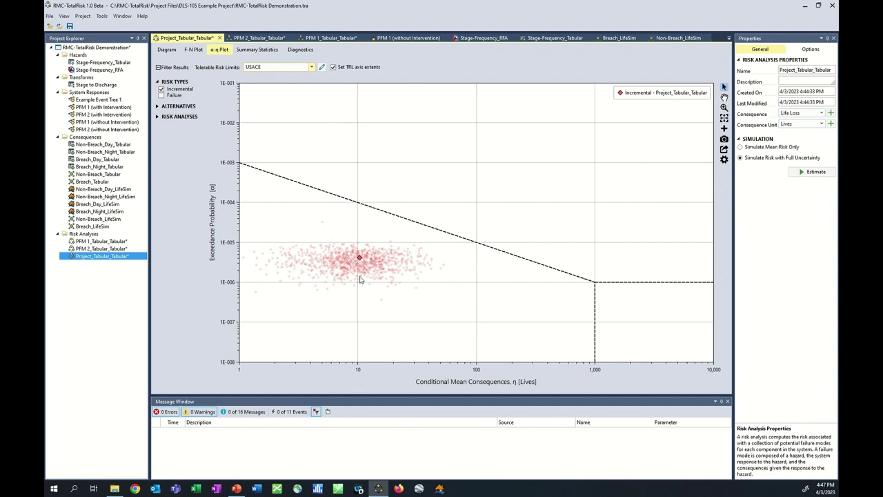
left_click(158, 117)
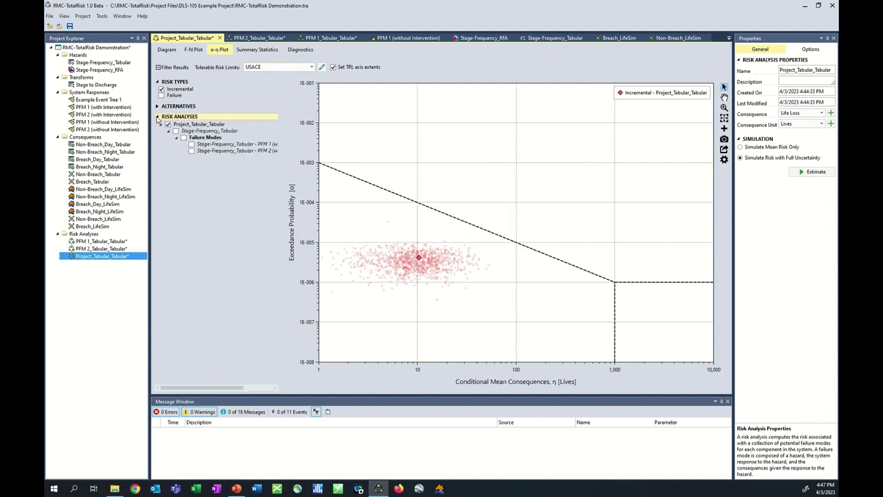
left_click(184, 138)
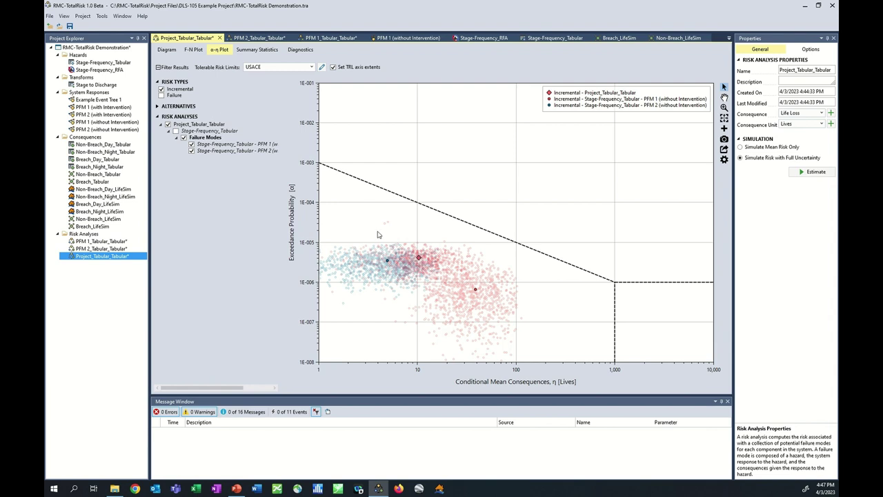
Step: Show the PFM 1 and PFM 2 failure modes in the incremental summary statistics and widen the Component column
left_click(255, 51)
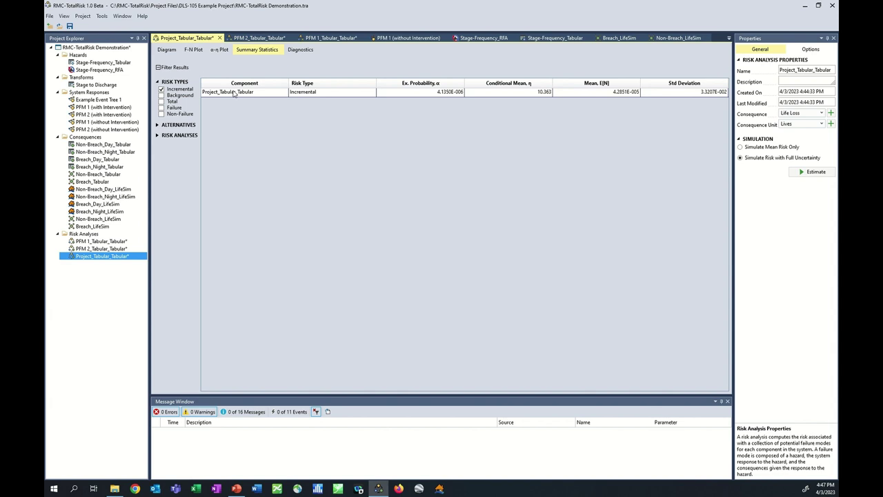
left_click(158, 135)
left_click(183, 156)
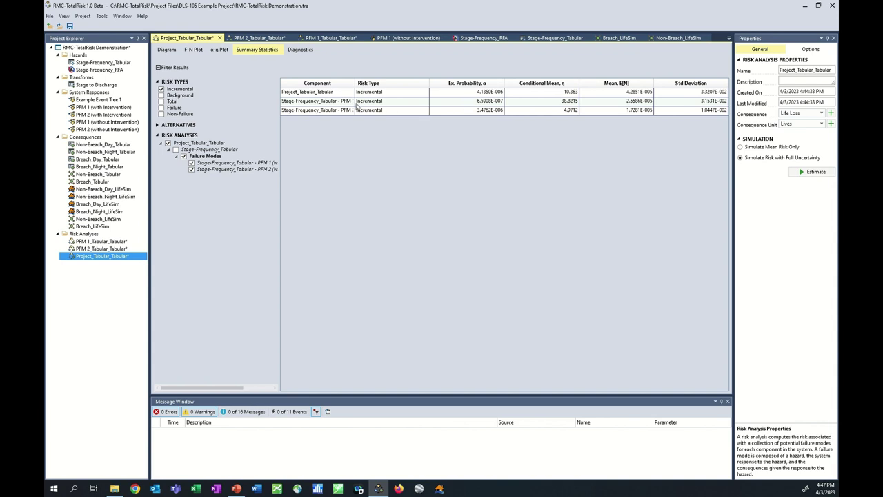
left_click_drag(355, 83, 395, 82)
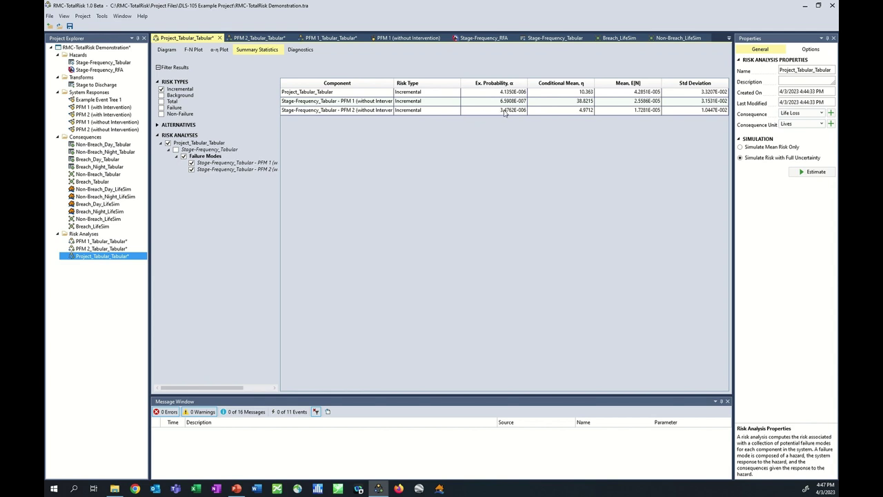
Step: Examine the diagnostic risk measures for Incremental risk, viewing Probability, α and then Mean, E[N]
left_click(300, 52)
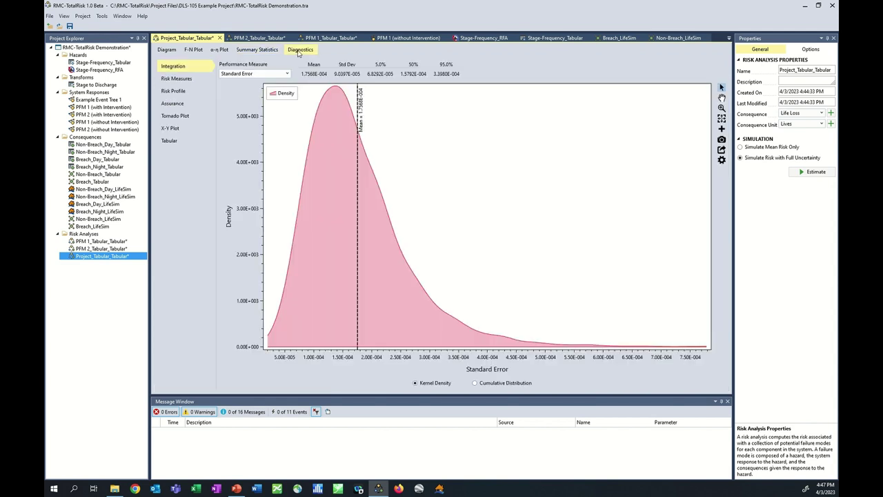
left_click(177, 78)
left_click(287, 74)
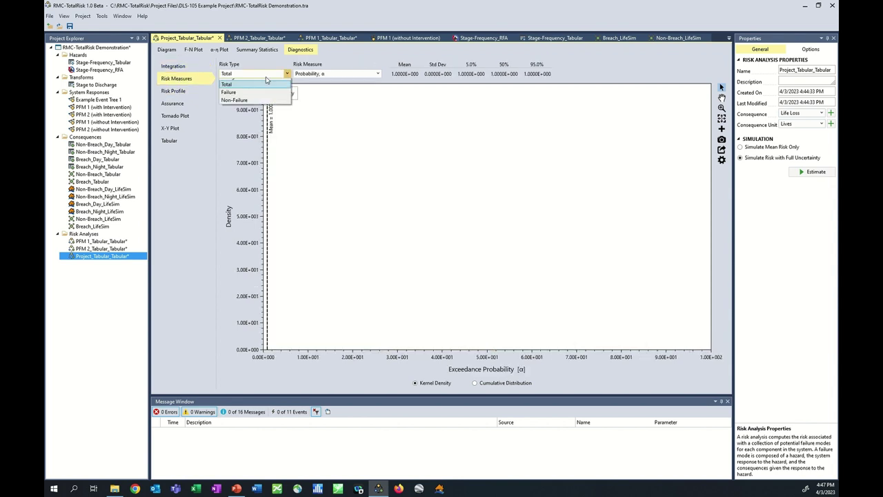
left_click(239, 83)
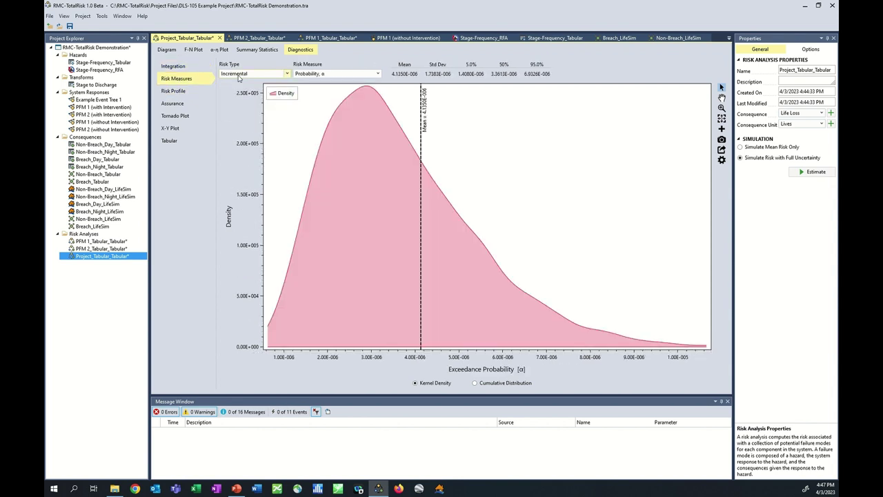
left_click(327, 76)
left_click(330, 83)
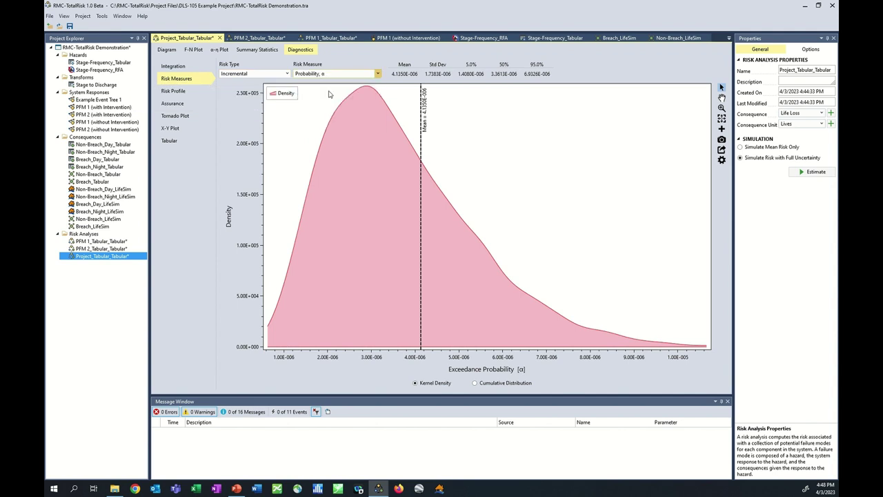
left_click(330, 73)
left_click(321, 99)
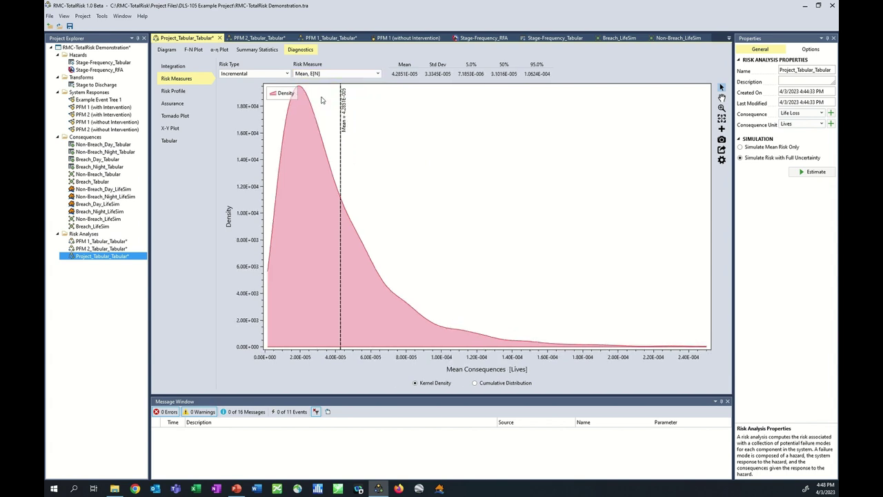
Step: View the risk profile for Incremental risk, switching from exceedance probability to conditional mean consequences
left_click(179, 91)
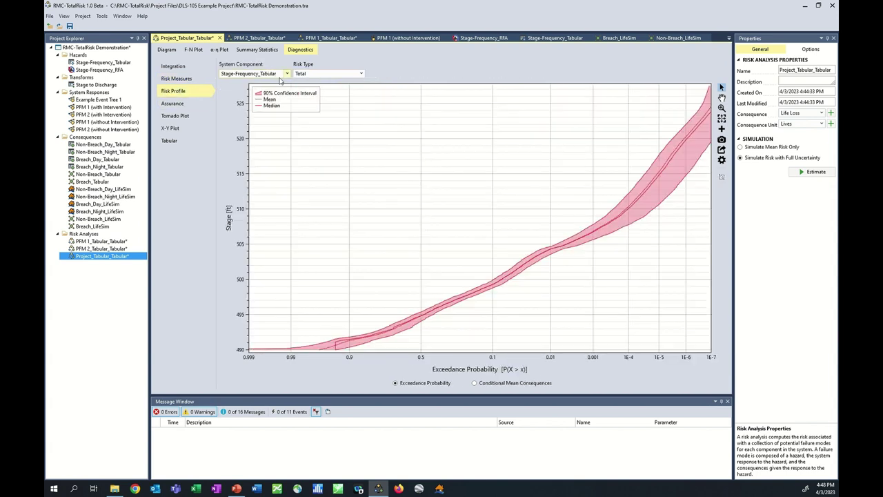
left_click(315, 77)
left_click(314, 86)
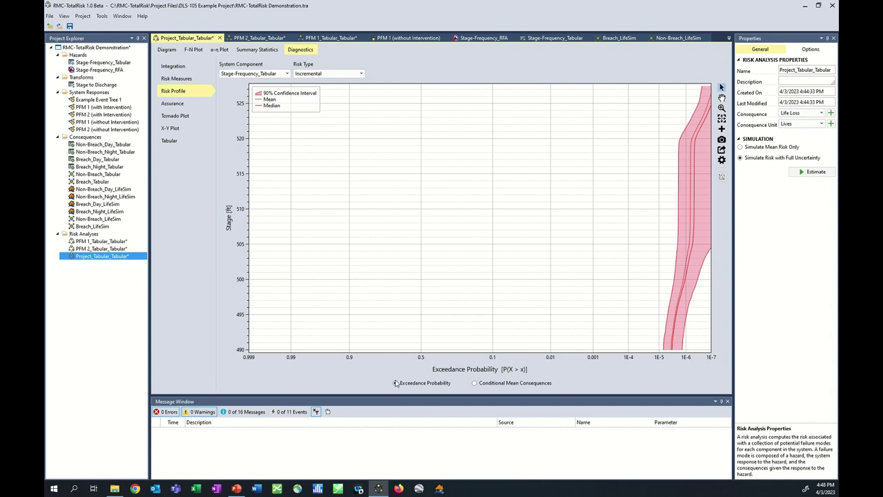
left_click(474, 383)
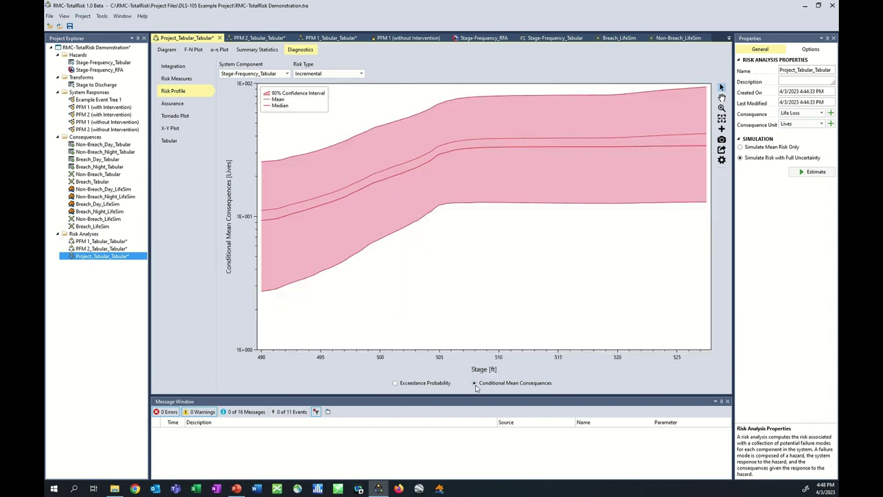
Step: Examine the Incremental risk tornado plot with the hazard level at 490 and then at 515.6579
left_click(179, 117)
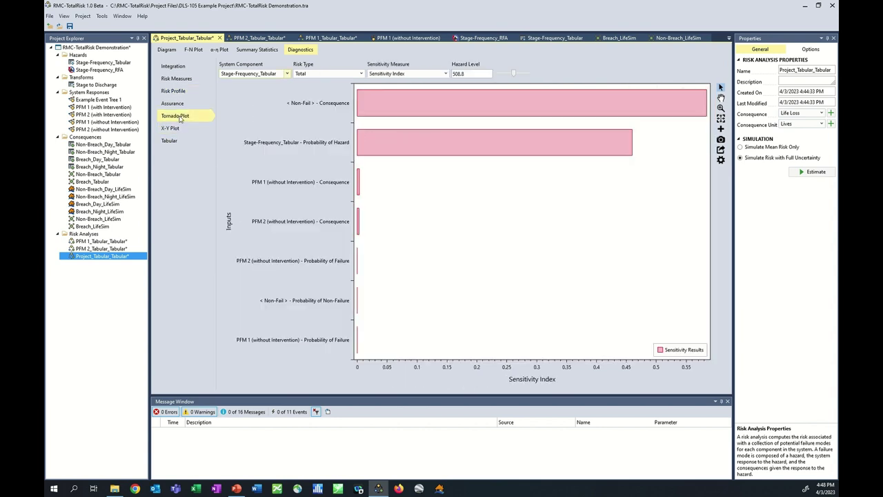
left_click(312, 73)
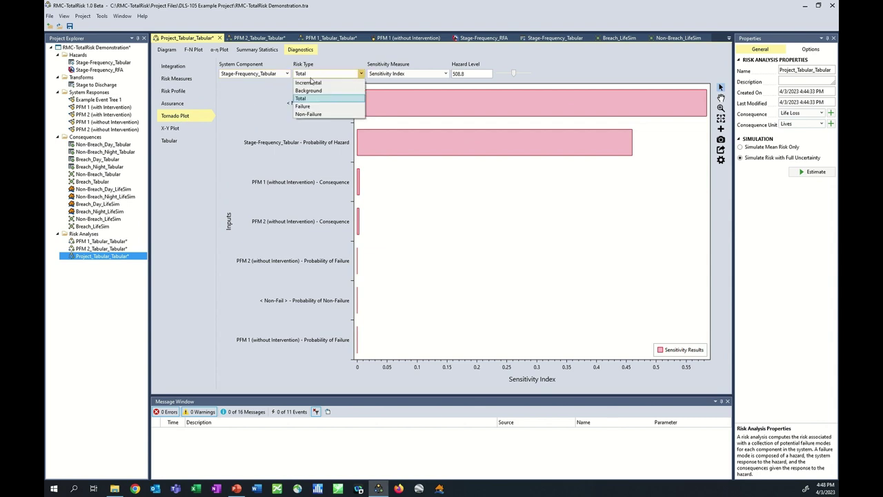
left_click(312, 85)
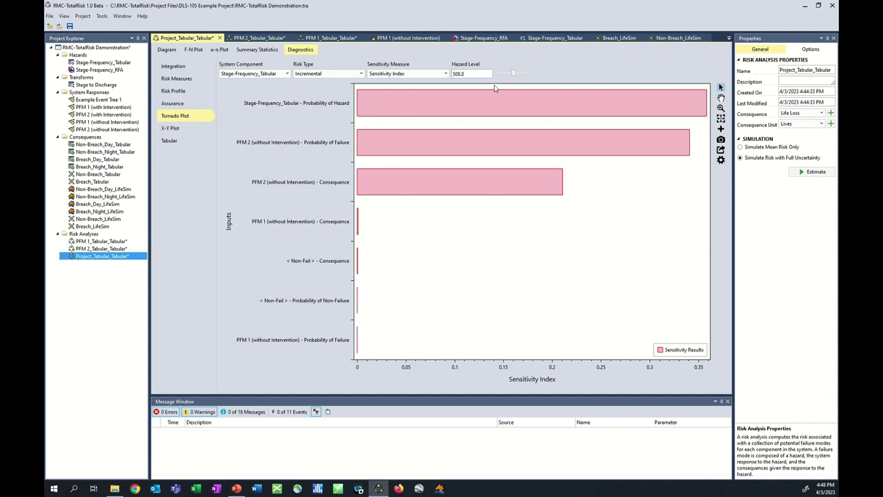
left_click_drag(514, 74, 496, 79)
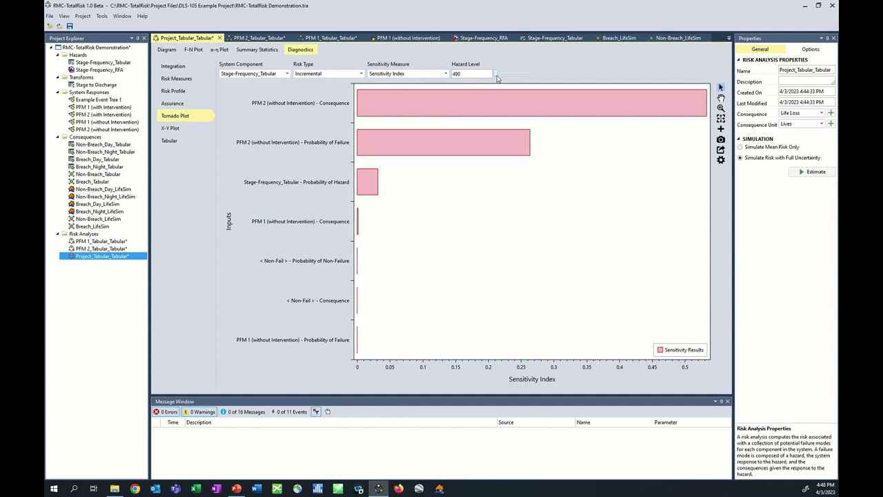
left_click_drag(497, 78, 520, 77)
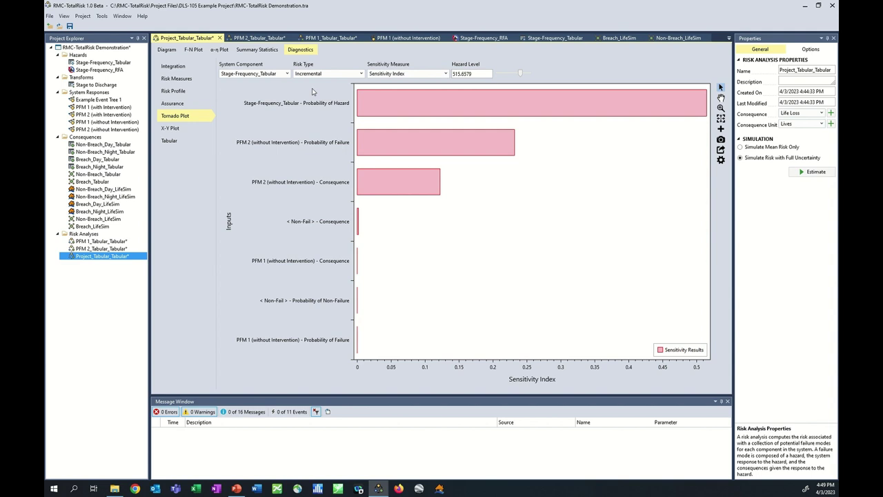
Step: Plot Incremental risk on the X-Y plot with PFM 1 as the X parameter and PFM 2 as the Y parameter
left_click(173, 131)
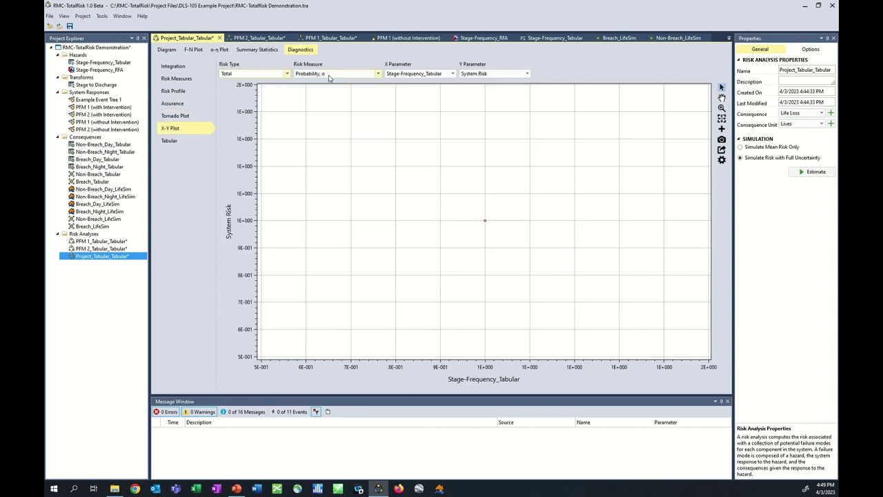
left_click(287, 73)
left_click(258, 83)
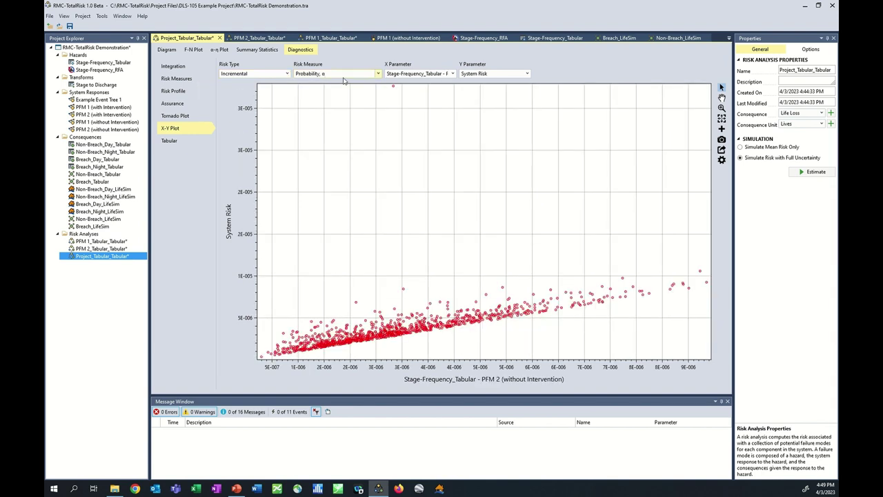
left_click(436, 75)
left_click(414, 98)
left_click(480, 73)
left_click(473, 106)
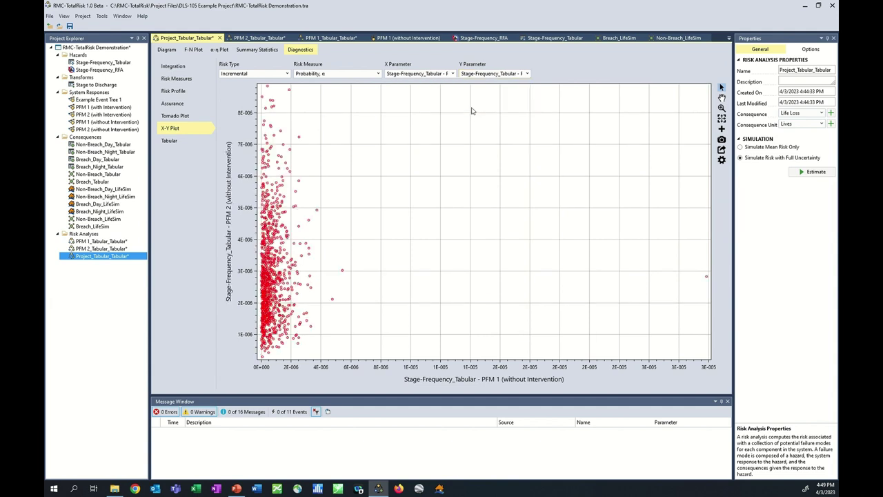
Step: Set the X-Y plot's X parameter to System Risk and compare it with PFM 1 and then PFM 2
left_click(449, 73)
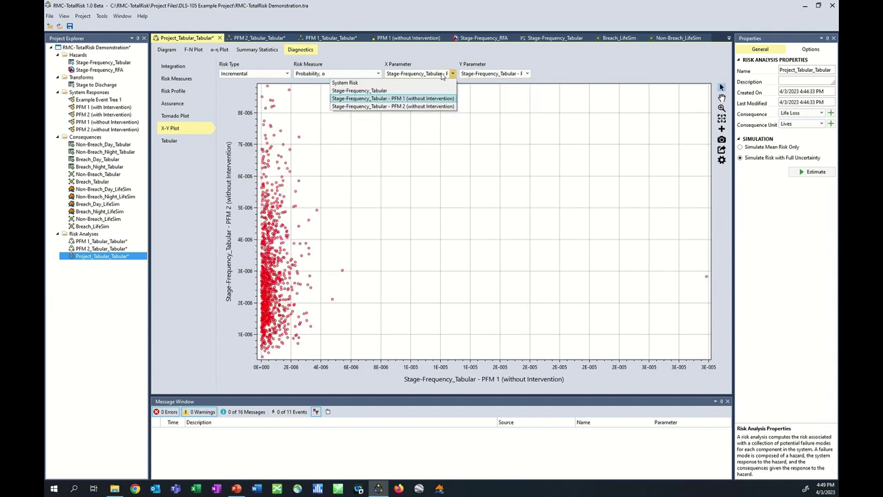
left_click(371, 84)
left_click(527, 74)
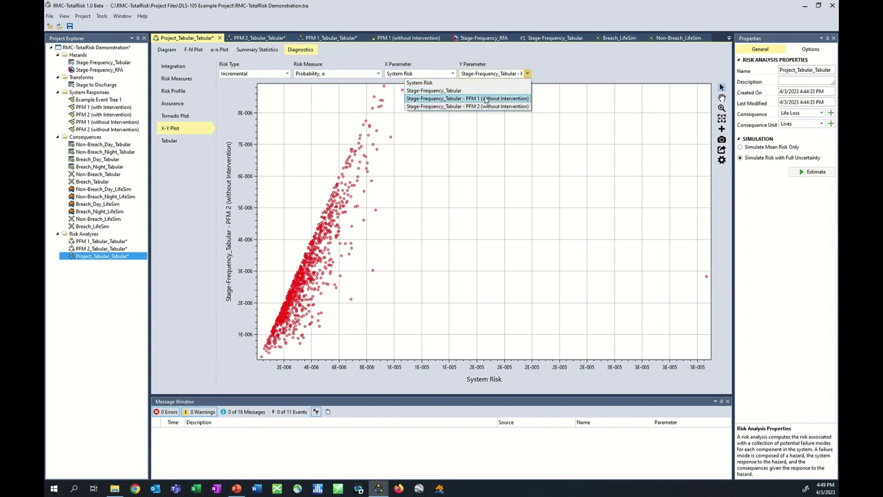
left_click(486, 99)
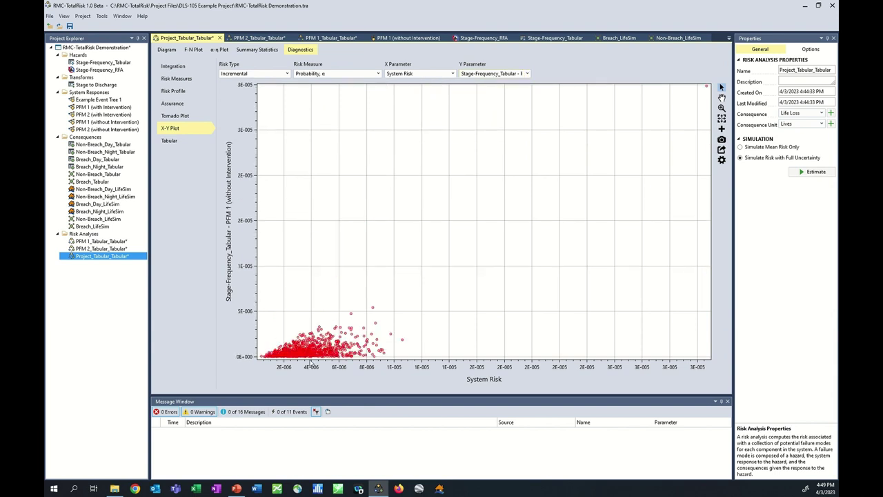
left_click(518, 74)
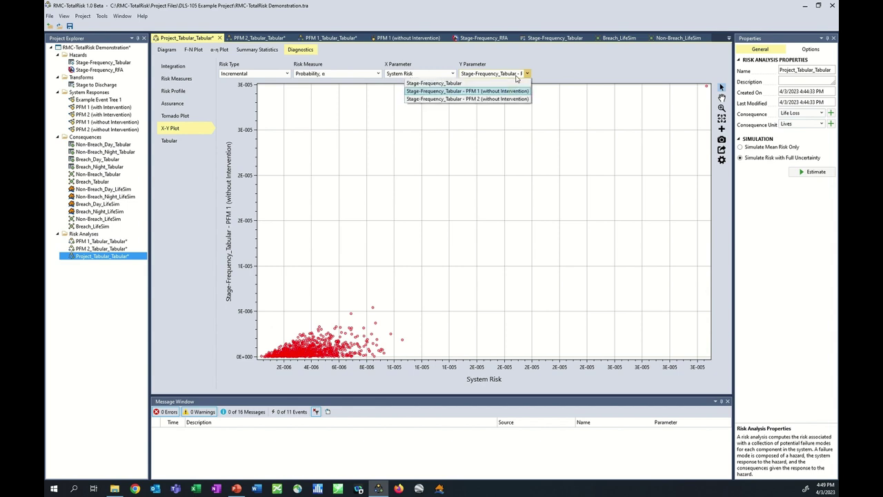
left_click(489, 100)
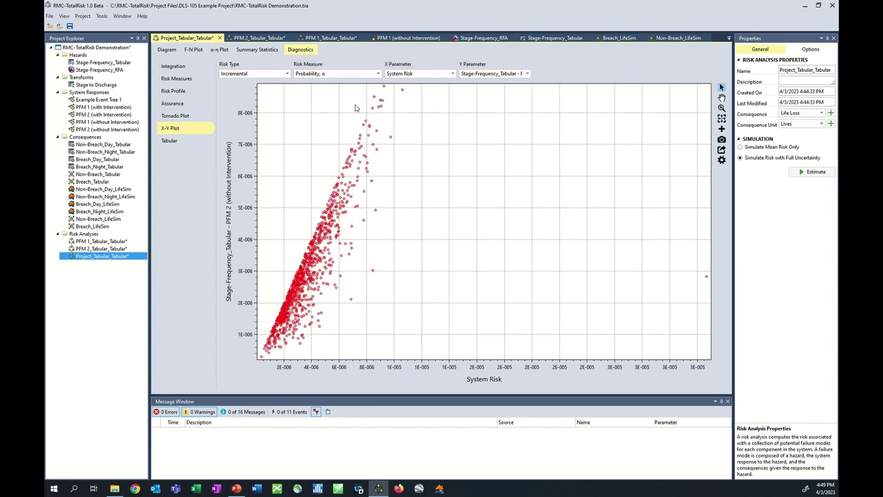
Step: Review the tabular Incremental risk results, including the summary statistics of the Stage-Frequency_Tabular column
left_click(170, 141)
left_click(286, 64)
left_click(273, 79)
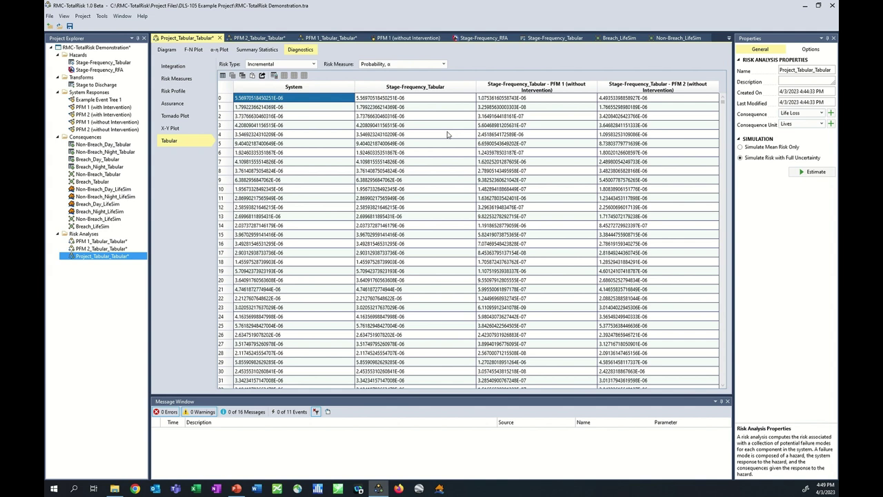
right_click(432, 90)
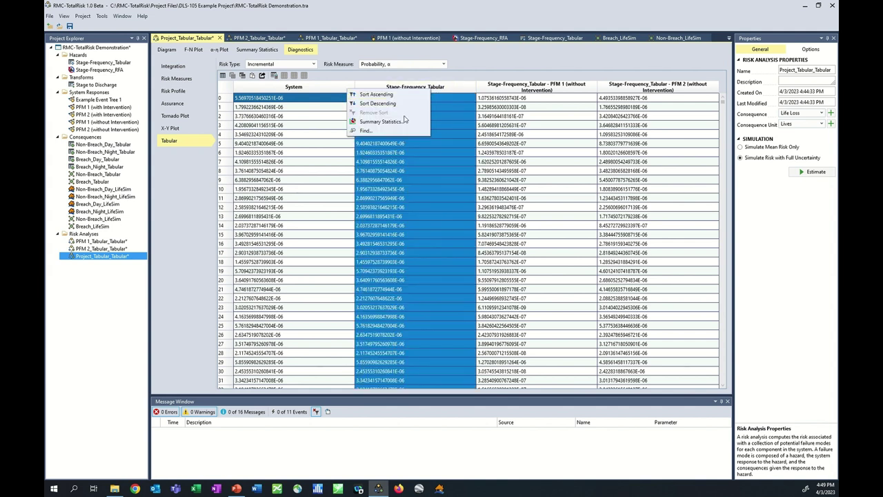
left_click(399, 122)
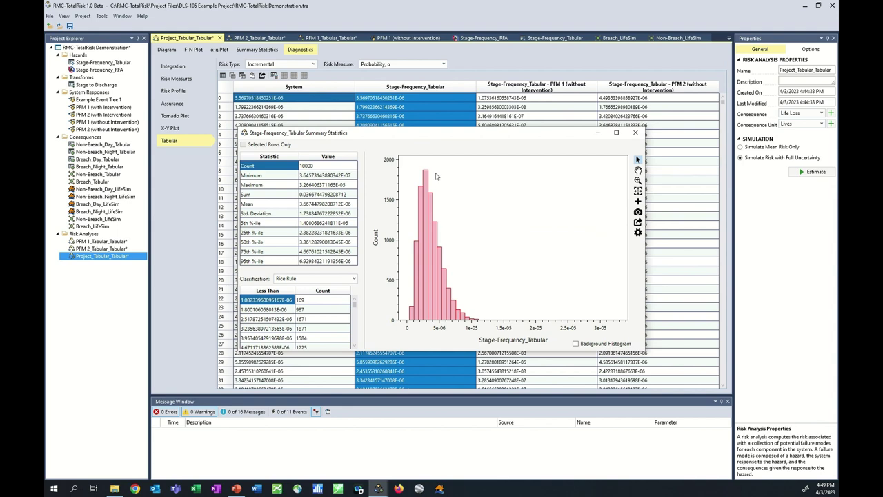
left_click(636, 131)
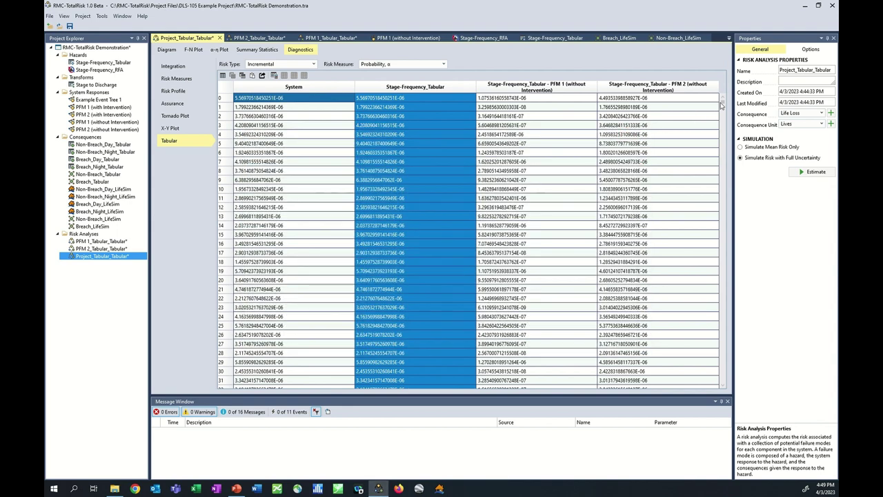
left_click_drag(723, 102, 725, 316)
key("ctrl+Home")
Step: Copy the Project_Tabular_Tabular risk analysis as Project_Tabular_Tabular_Intervention
left_click(167, 50)
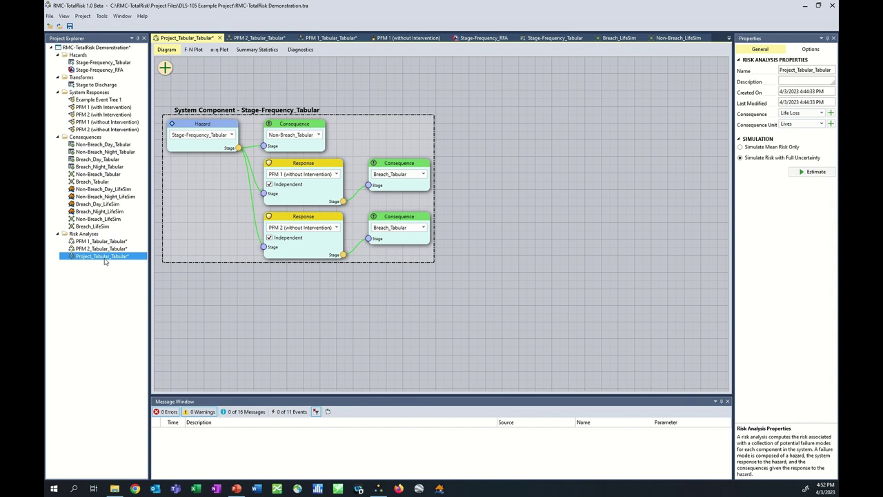
right_click(89, 235)
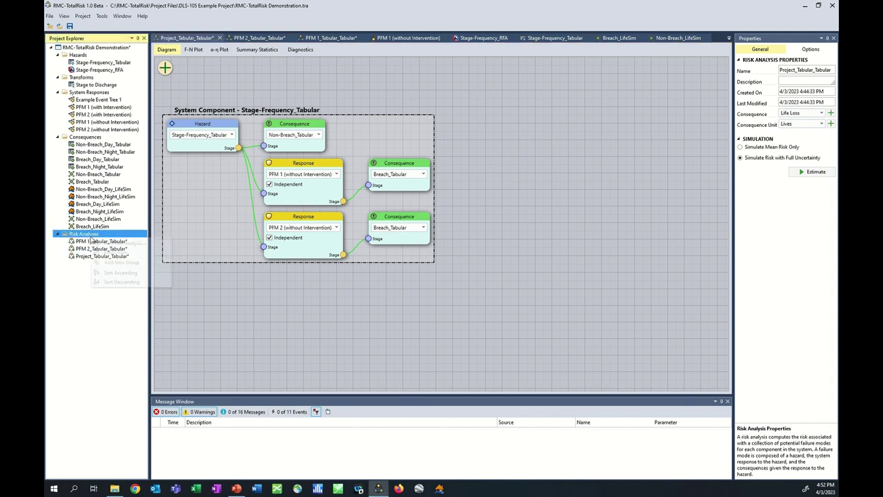
key("Escape")
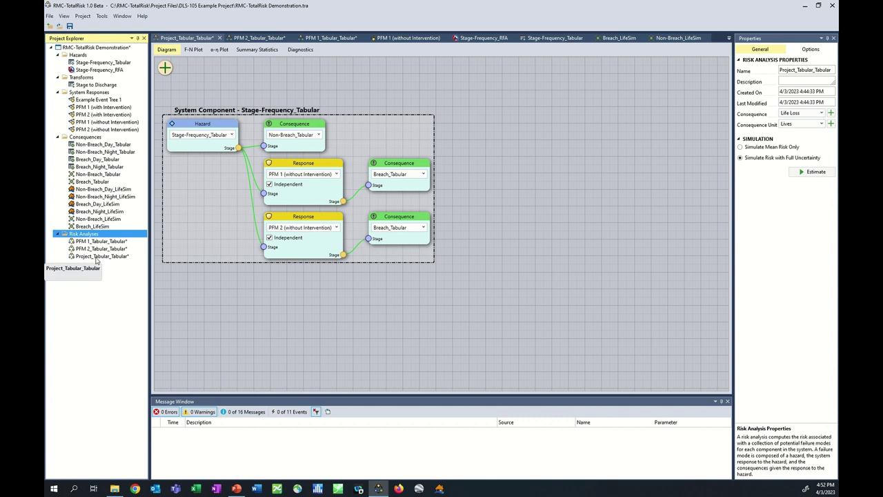
right_click(96, 259)
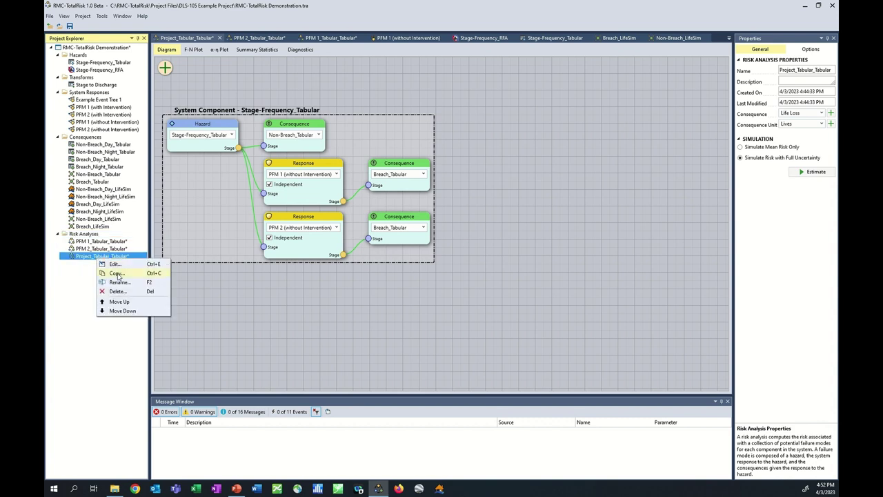
left_click(117, 276)
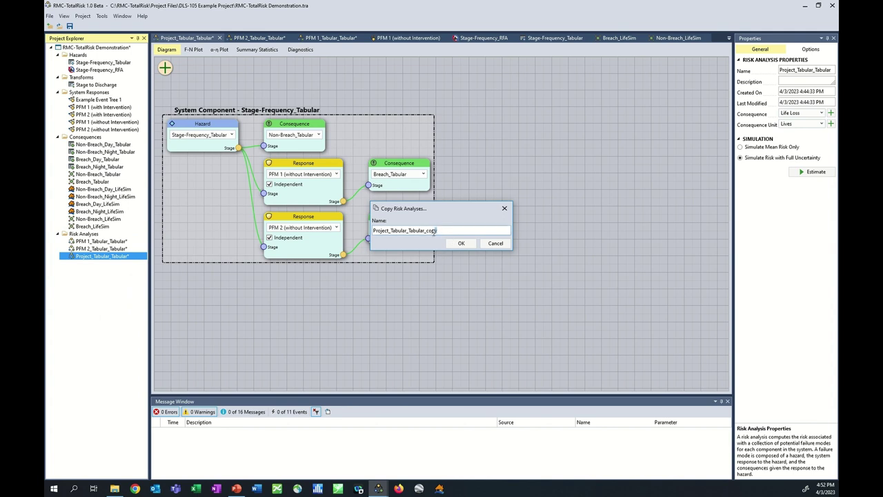
type("Intervention")
left_click(452, 242)
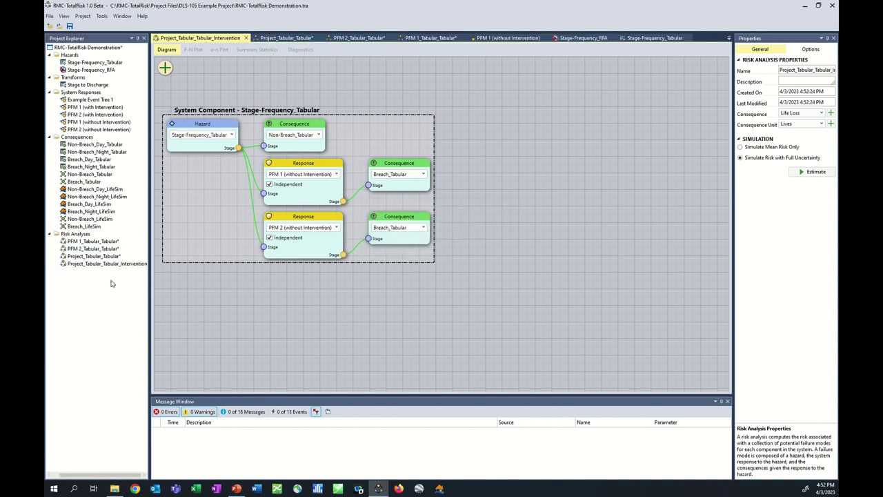
Step: In the Project_Tabular_Tabular_Intervention diagram, set the two responses to PFM 1 (with Intervention) and PFM 2 (with Intervention)
left_click(96, 266)
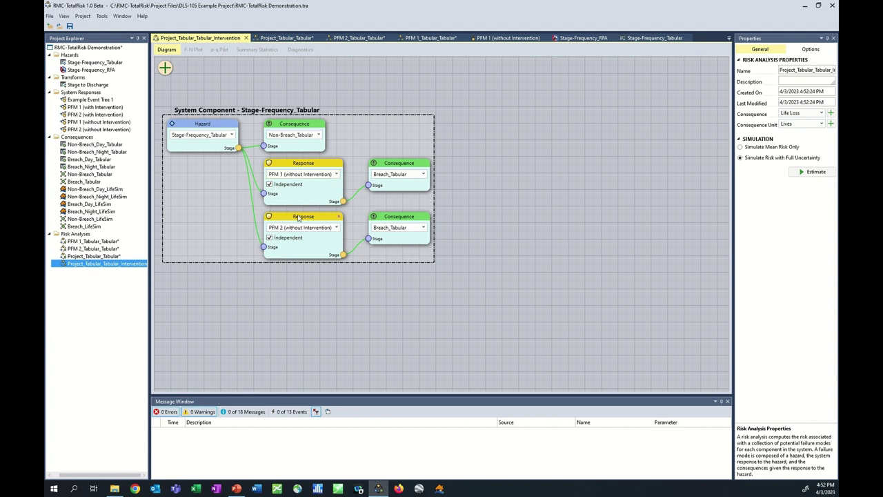
left_click(337, 174)
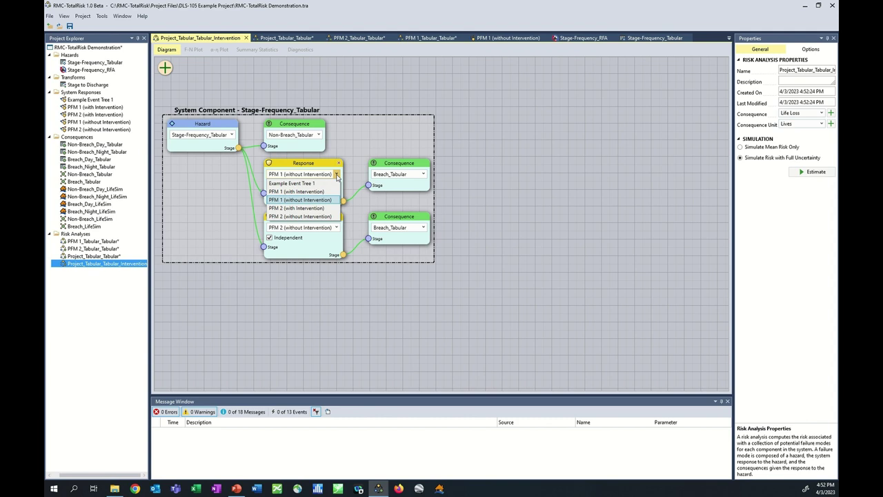
left_click(304, 191)
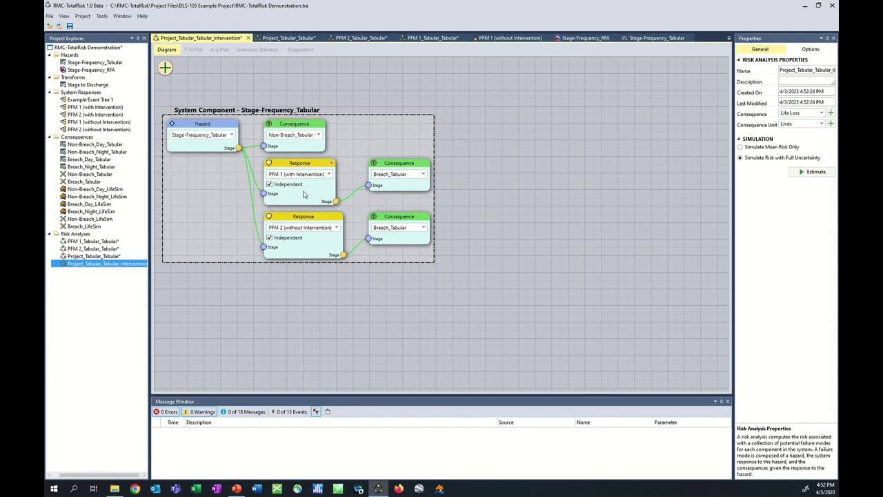
left_click(330, 227)
left_click(299, 263)
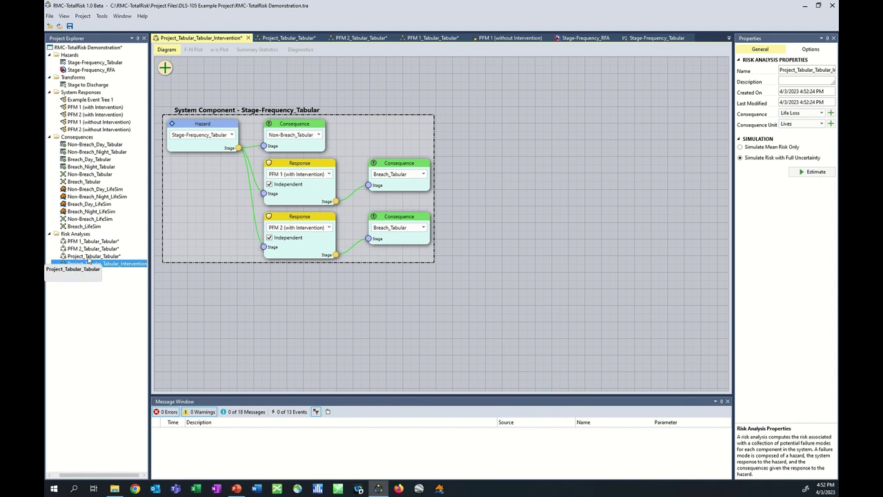
right_click(84, 234)
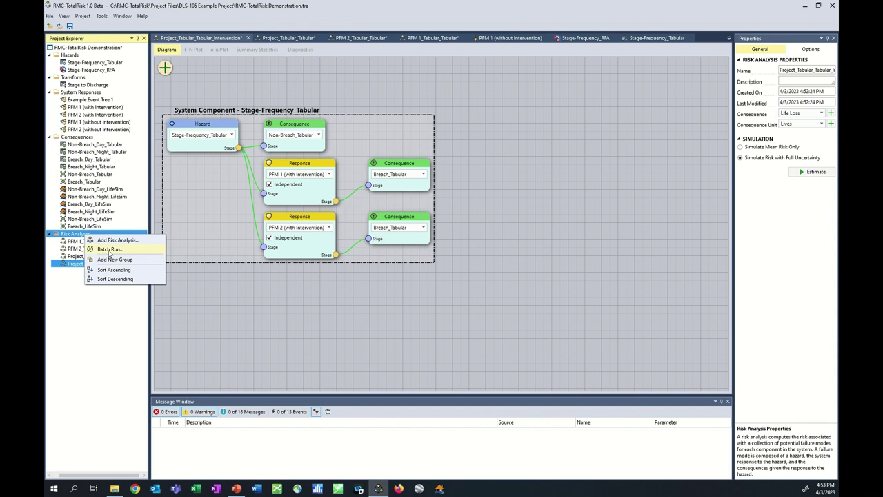
left_click(109, 249)
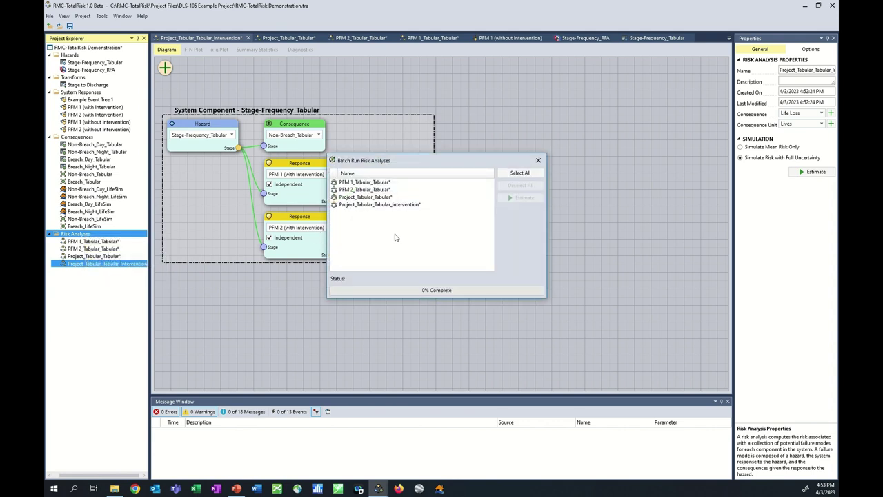
left_click(391, 184)
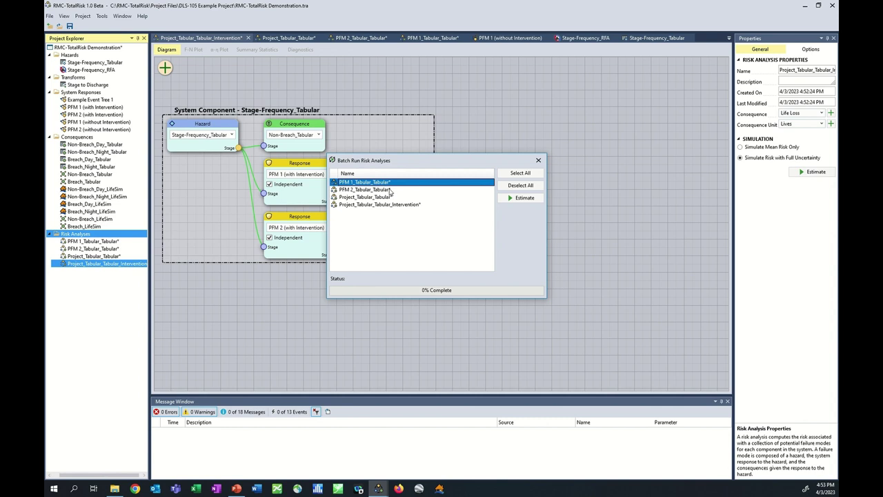
left_click(390, 190, "ctrl")
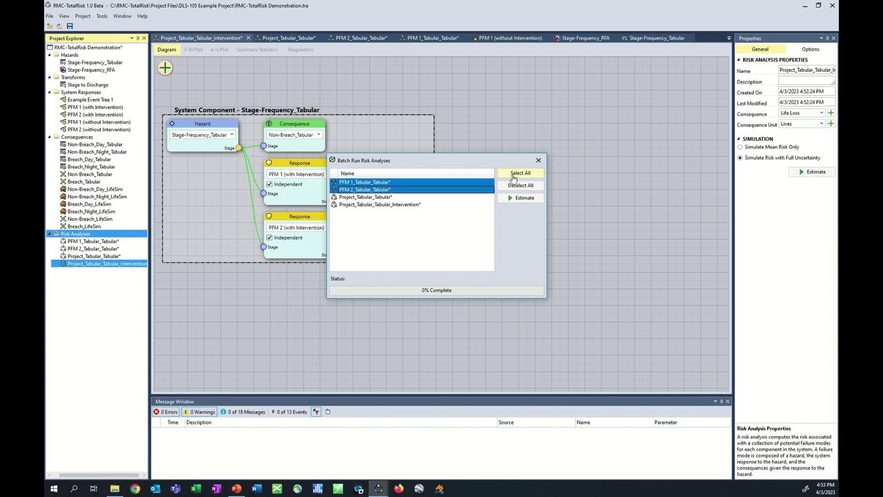
left_click(514, 178)
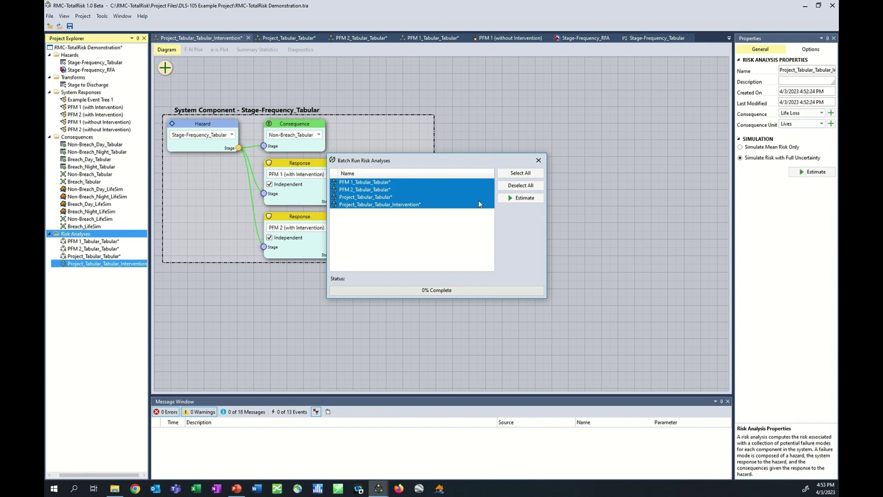
left_click(538, 160)
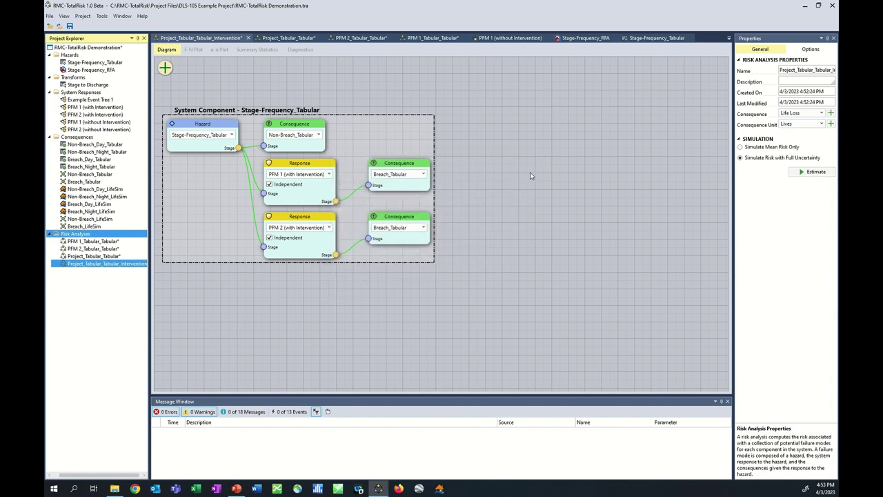
Step: Set the risk analyses, including the Intervention copy and PFM 1_Tabular_Tabular, to simulate mean risk only
left_click(765, 147)
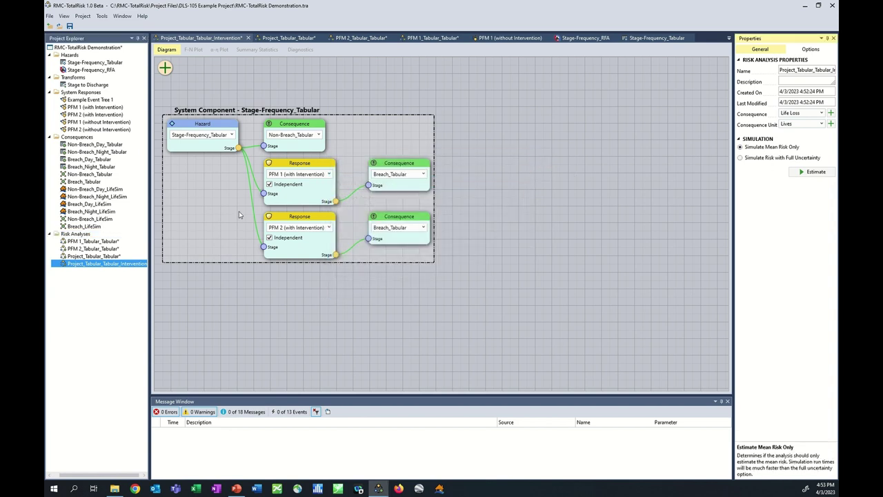
left_click(103, 256)
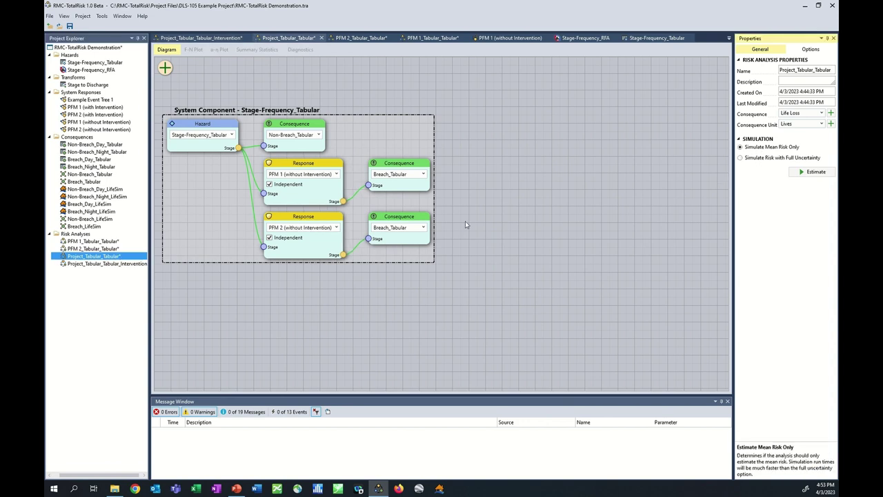
left_click(94, 250)
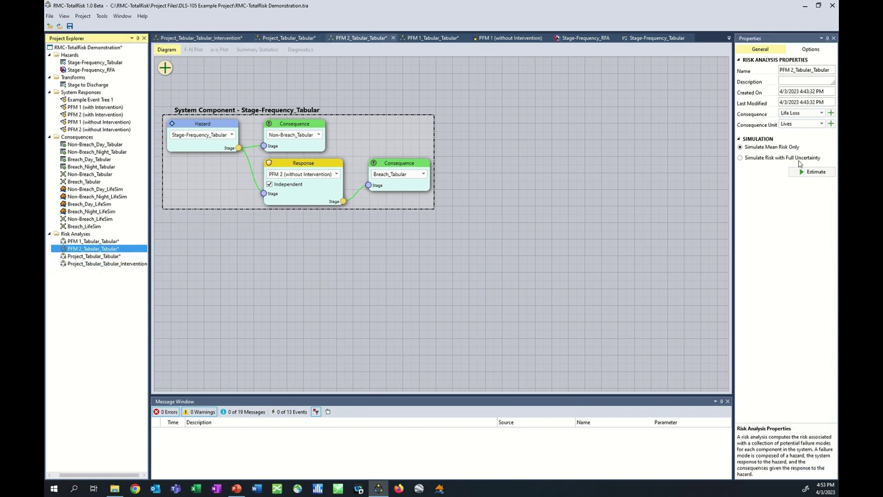
left_click(109, 242)
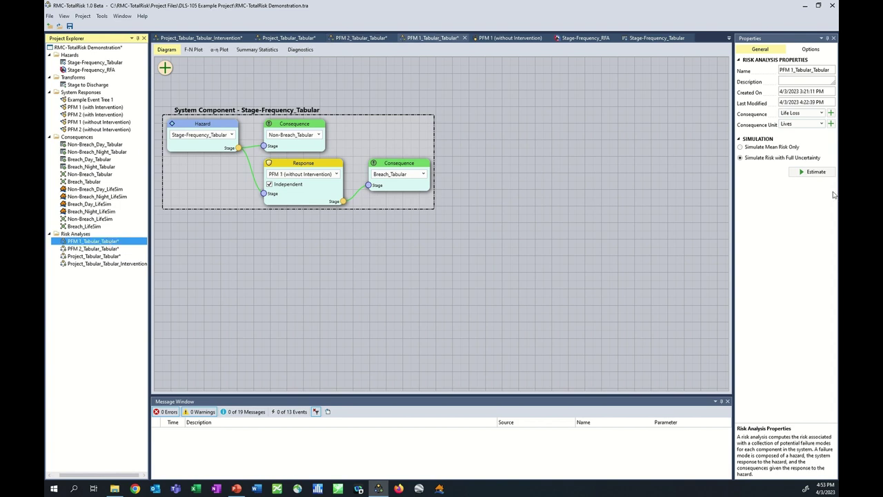
left_click(771, 149)
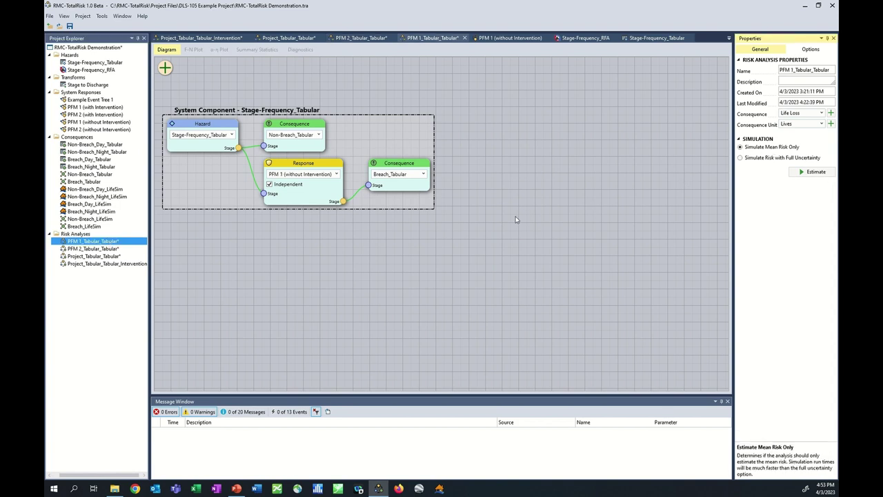
Step: Batch run the estimates for all four risk analyses
right_click(88, 236)
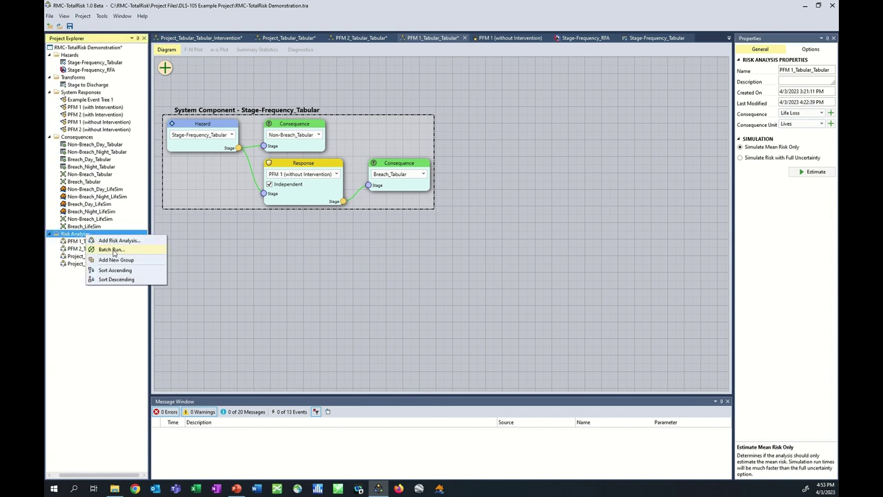
left_click(111, 250)
left_click(521, 173)
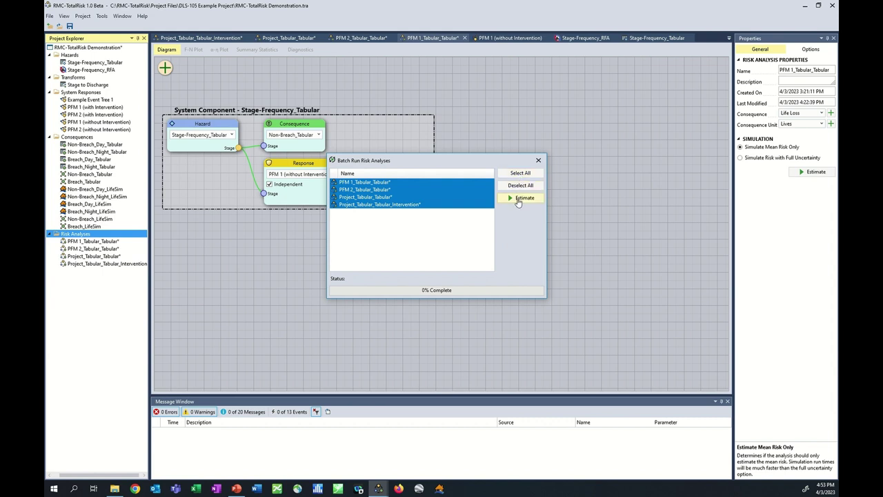
left_click(520, 199)
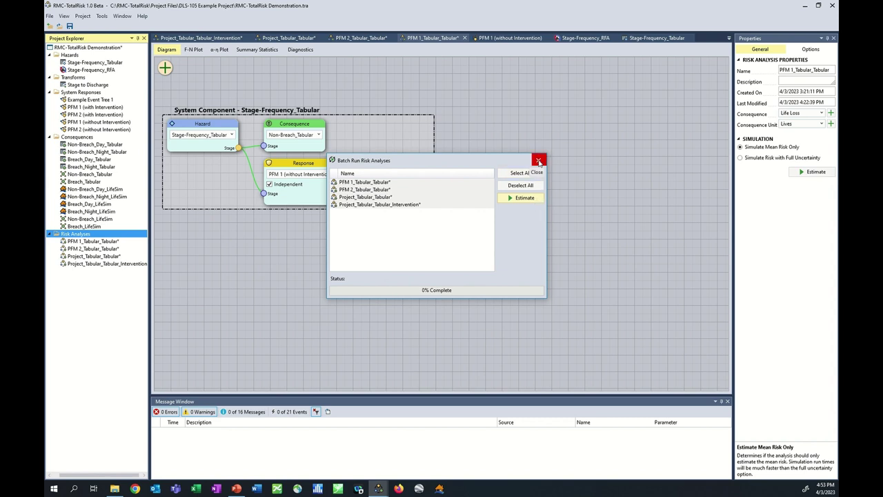
left_click(539, 161)
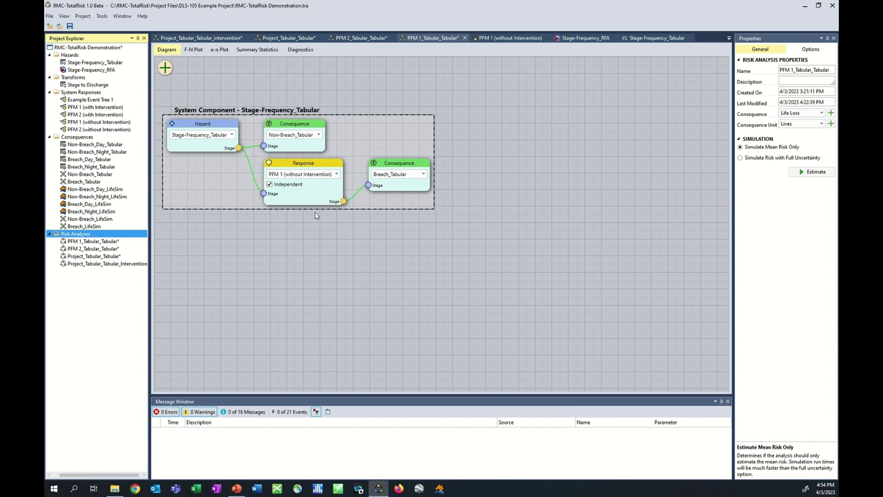
Step: Show the PFM 1 and PFM 2 failure modes on the α-η plot of Project_Tabular_Tabular
left_click(106, 260)
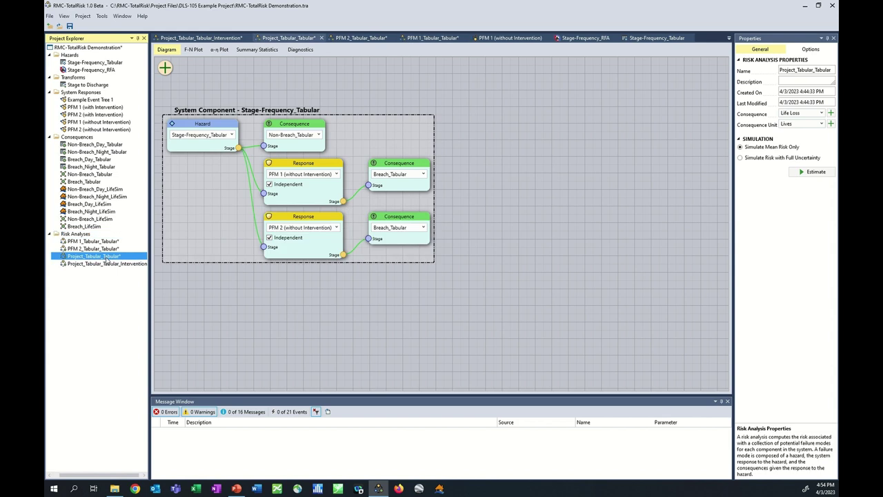
left_click(220, 49)
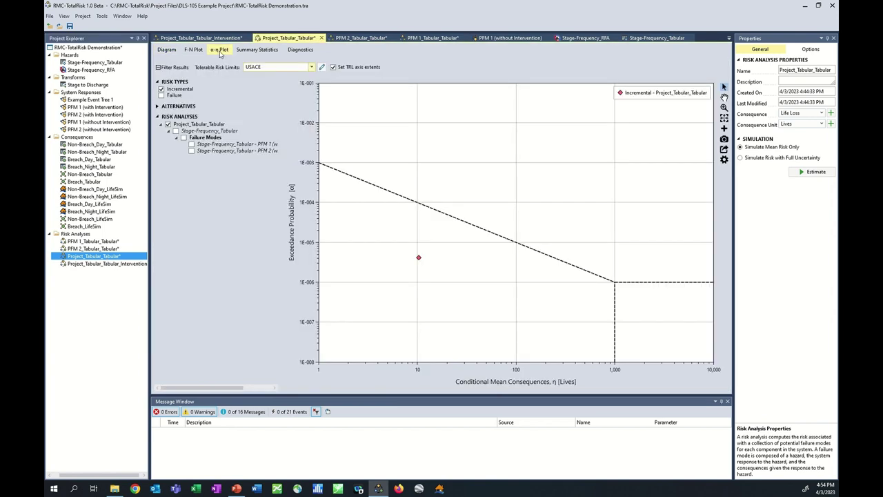
left_click(183, 138)
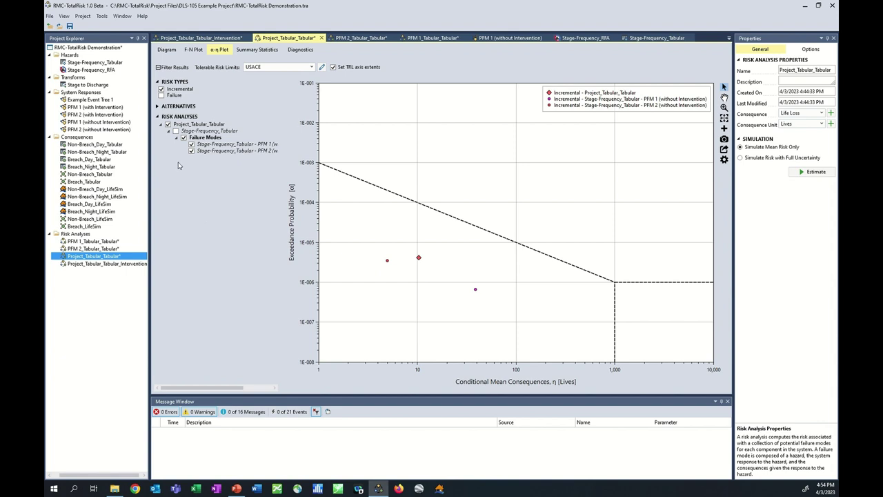
Step: Add the Project_Tabular_Tabular_Intervention alternative with its failure modes to the α-η plot and inspect both analyses' project-level points
left_click(157, 108)
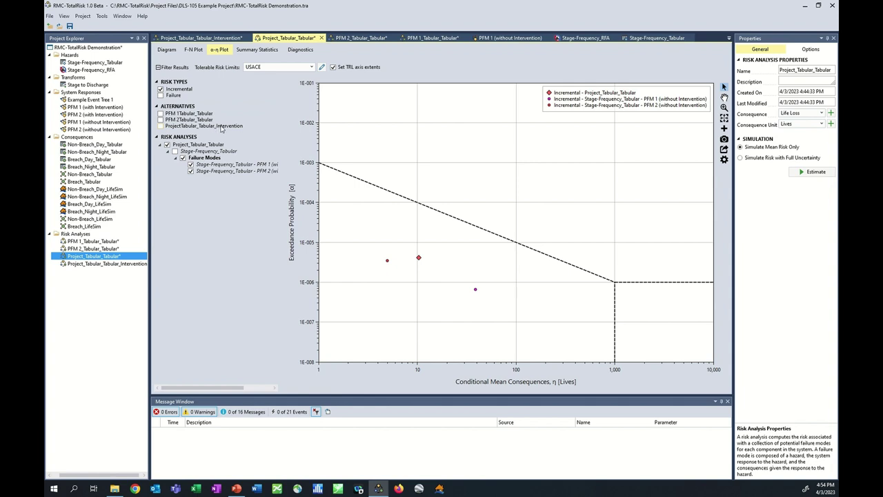
left_click(160, 127)
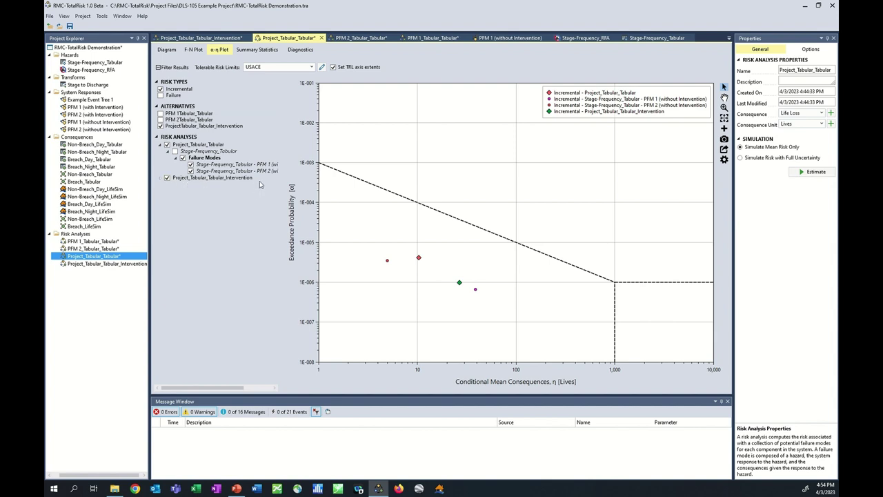
left_click(161, 179)
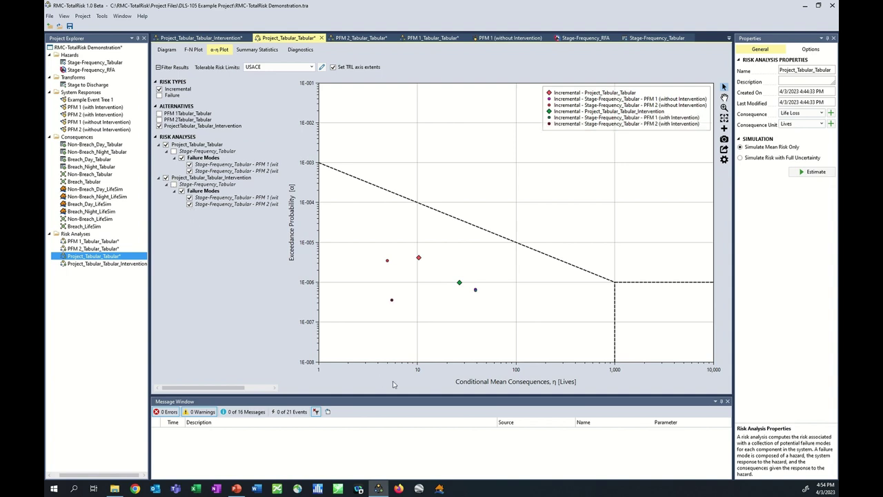
left_click(419, 260)
left_click(460, 285)
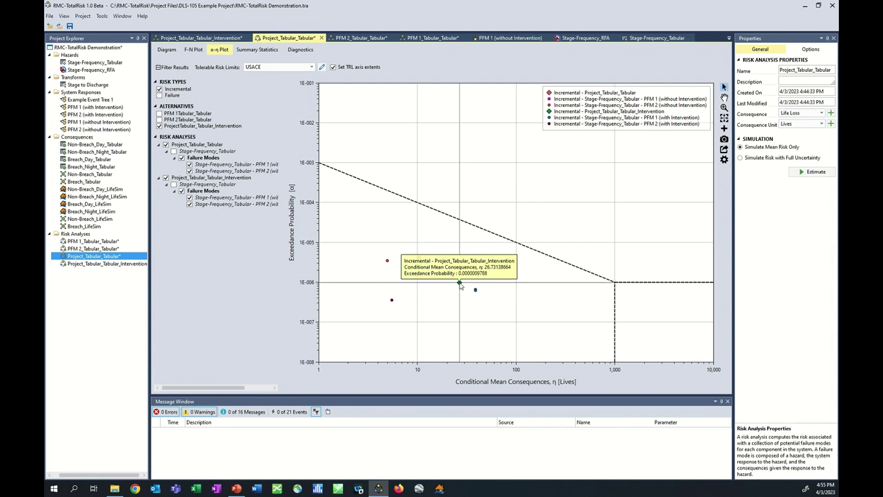
Step: Add the Project_Tabular_Tabular_Intervention alternative and both analyses' failure modes to the summary statistics for Incremental risk
left_click(261, 54)
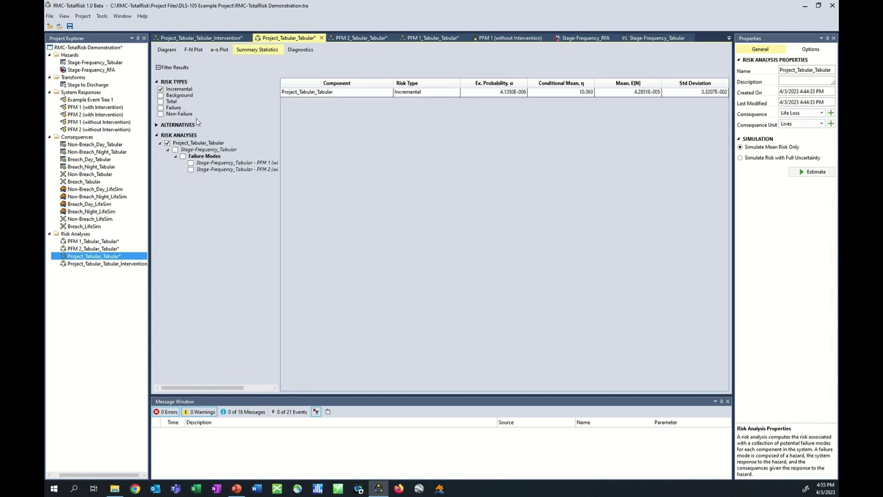
left_click(156, 125)
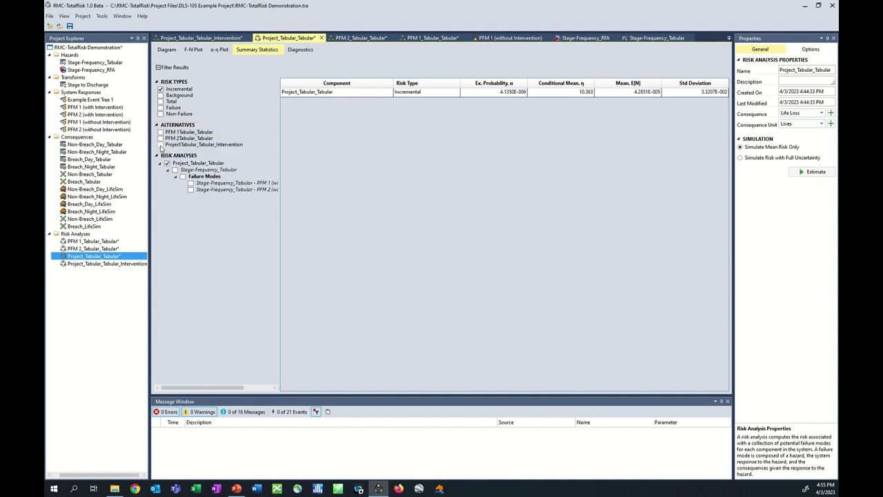
left_click(160, 145)
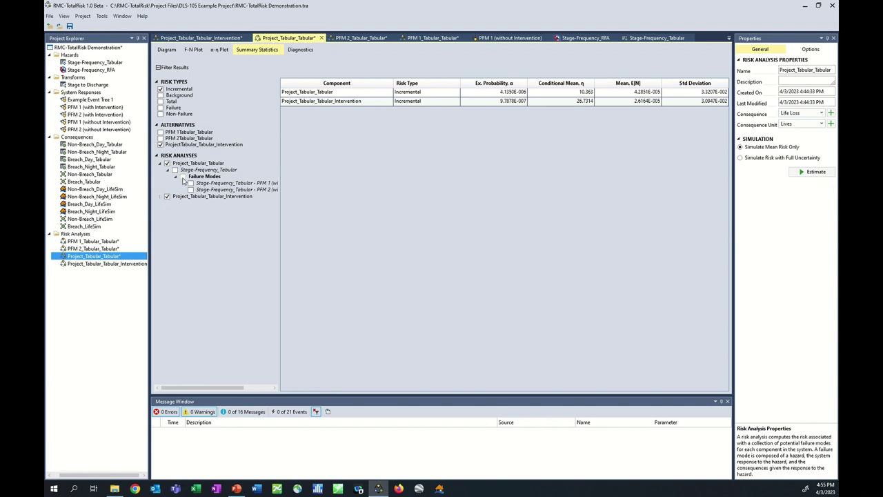
left_click(183, 176)
left_click(160, 197)
left_click(183, 210)
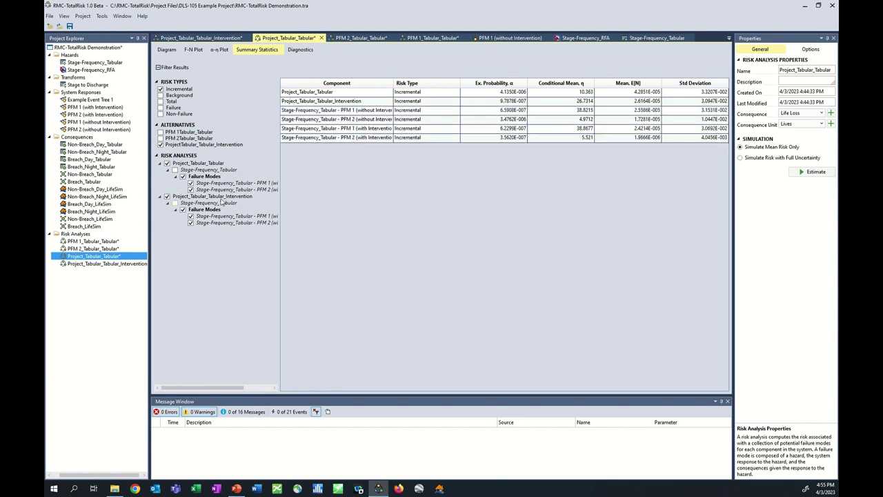